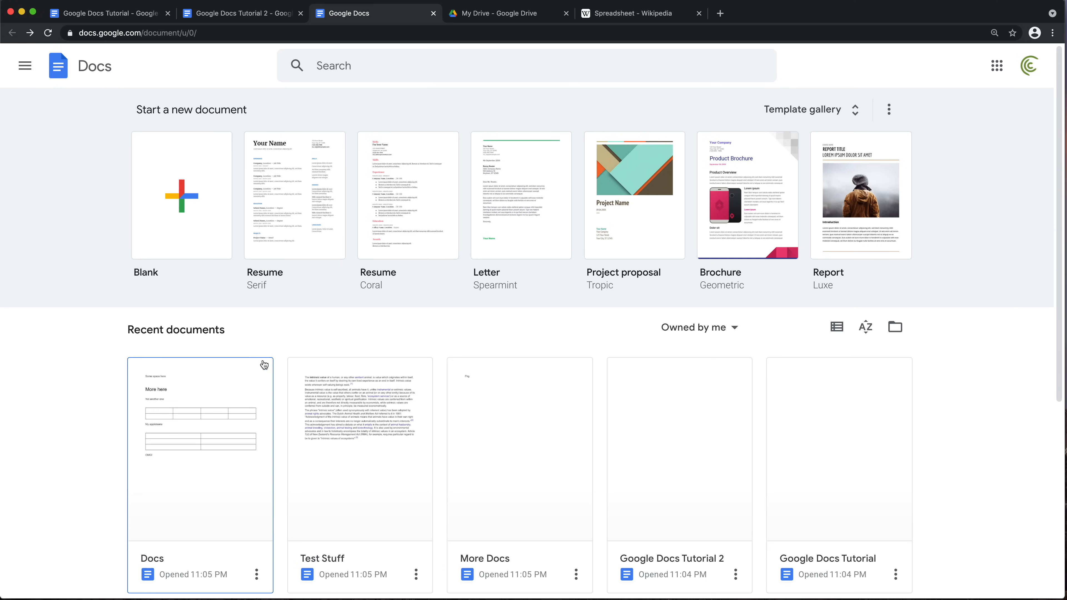
Create a blank document and name it "name the document".
left_click(179, 213)
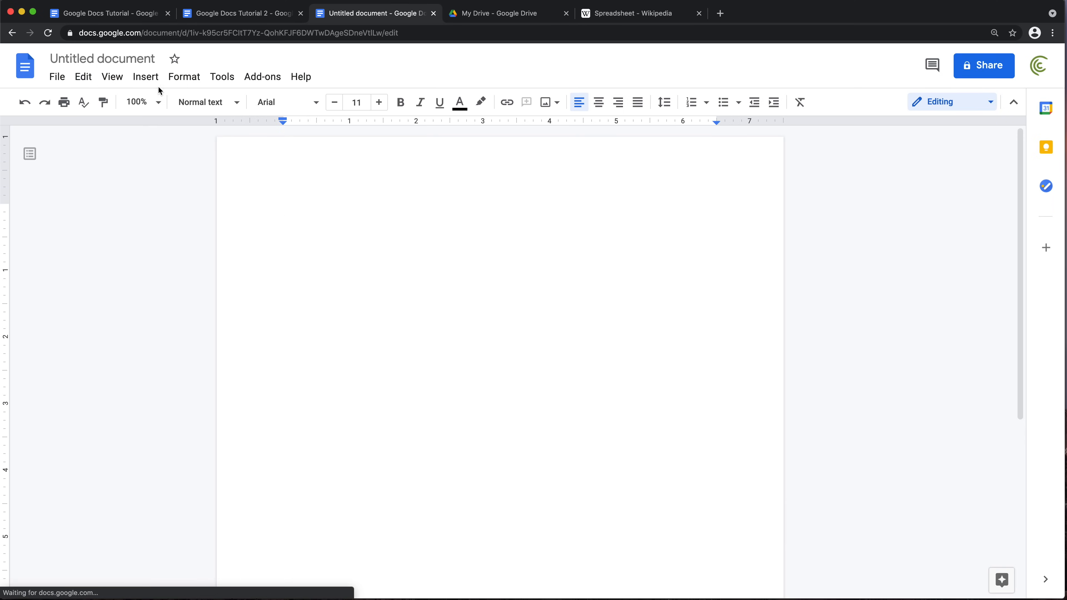
left_click(109, 62)
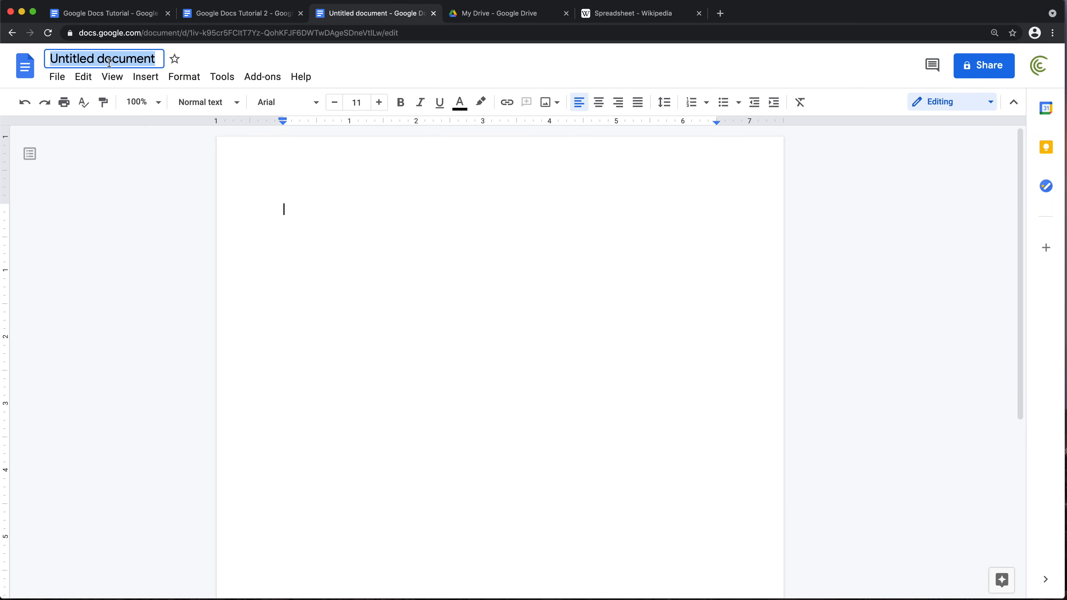
type("name the docu")
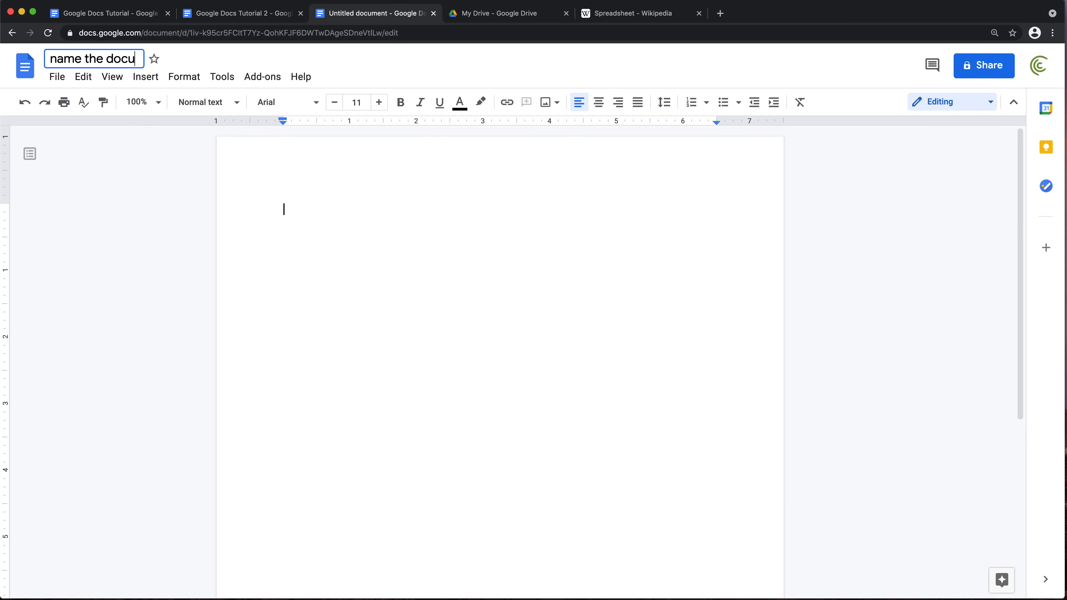
type("ment")
key("Return")
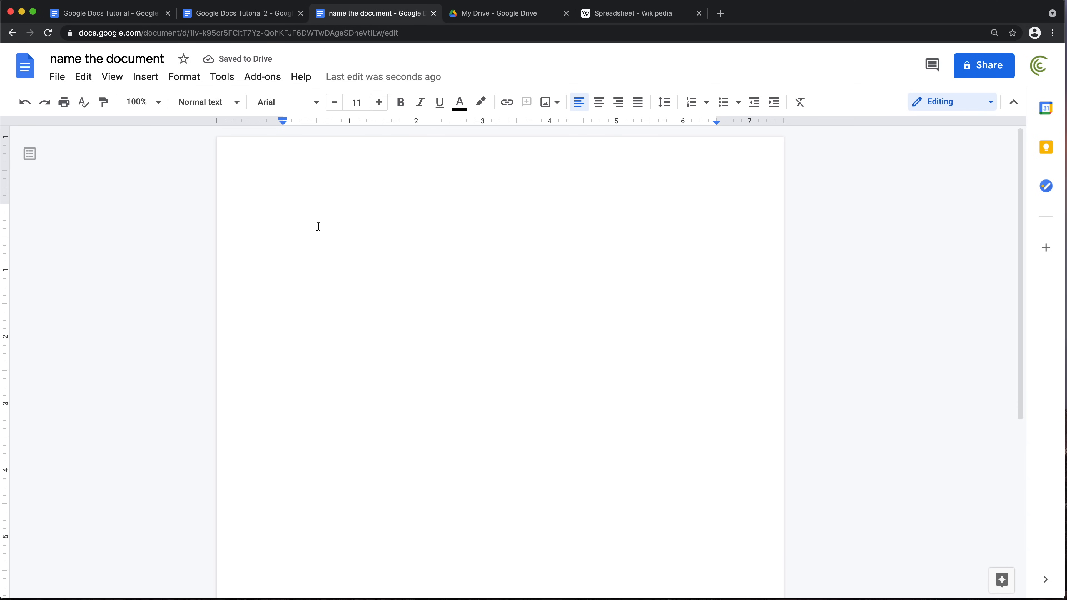
Enter the placeholder text "Dshf jdsh fdjshf sdj fdsjh" on the first line of the document.
left_click(319, 210)
type("Dshf jdsh fdjs")
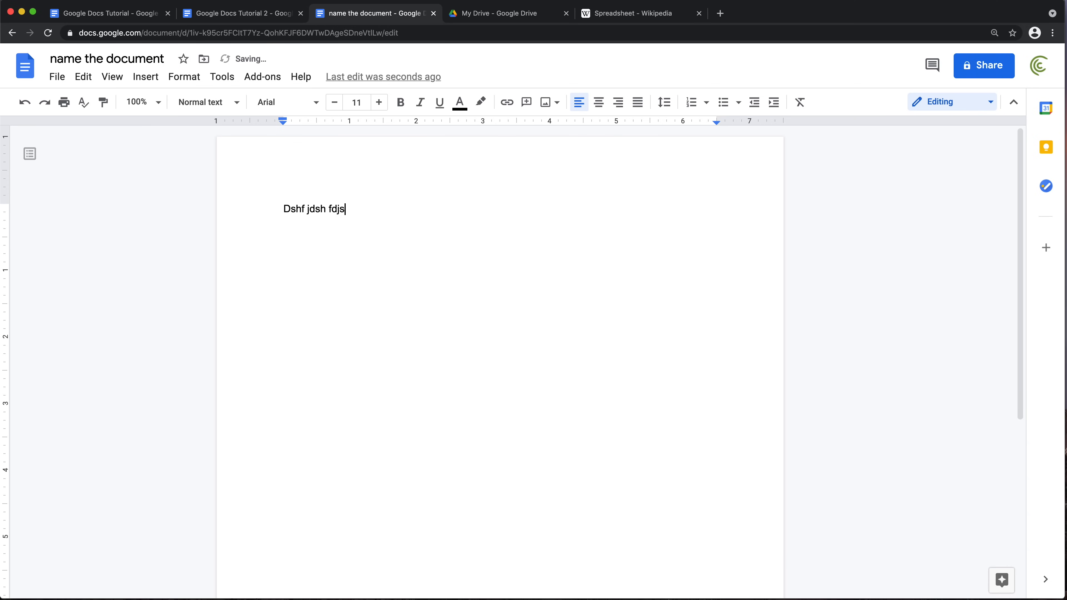
type("hf sdj fdsjh")
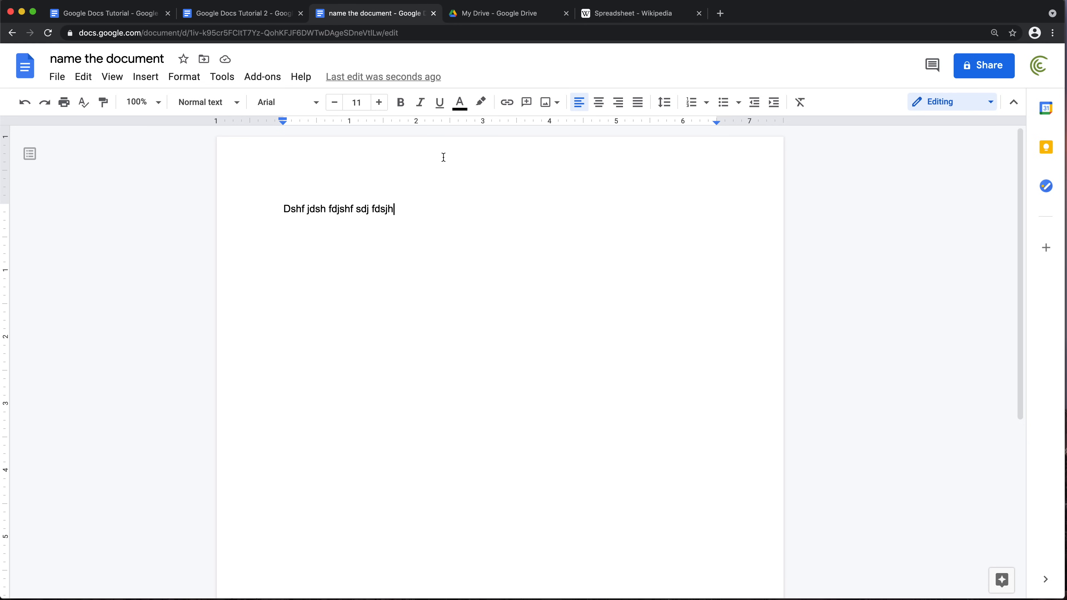
Switch to Google Drive and create a folder named "My Documents" in My Drive.
left_click(488, 17)
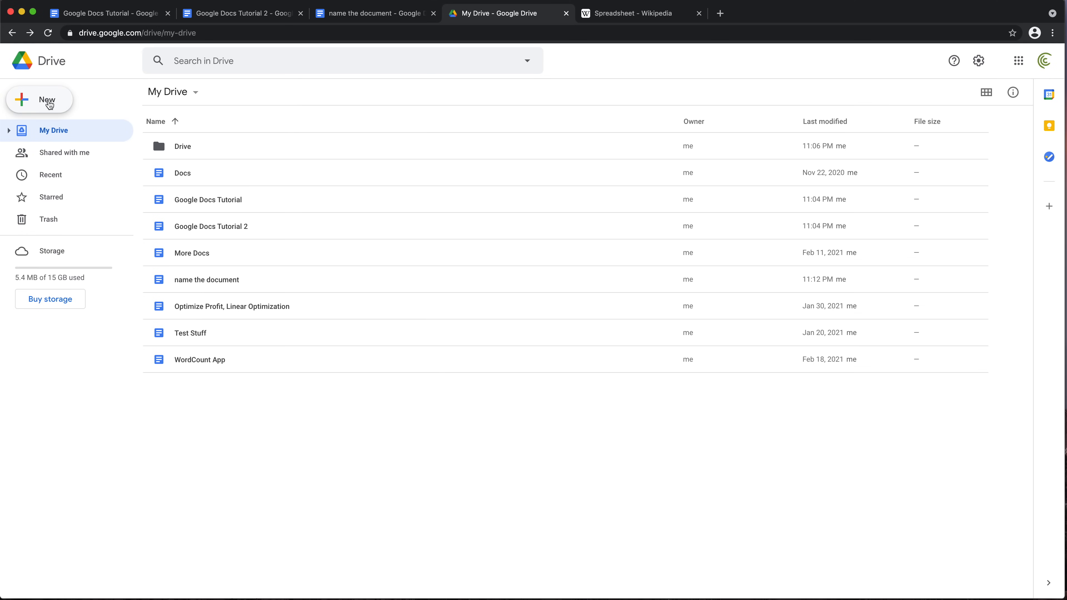
left_click(47, 103)
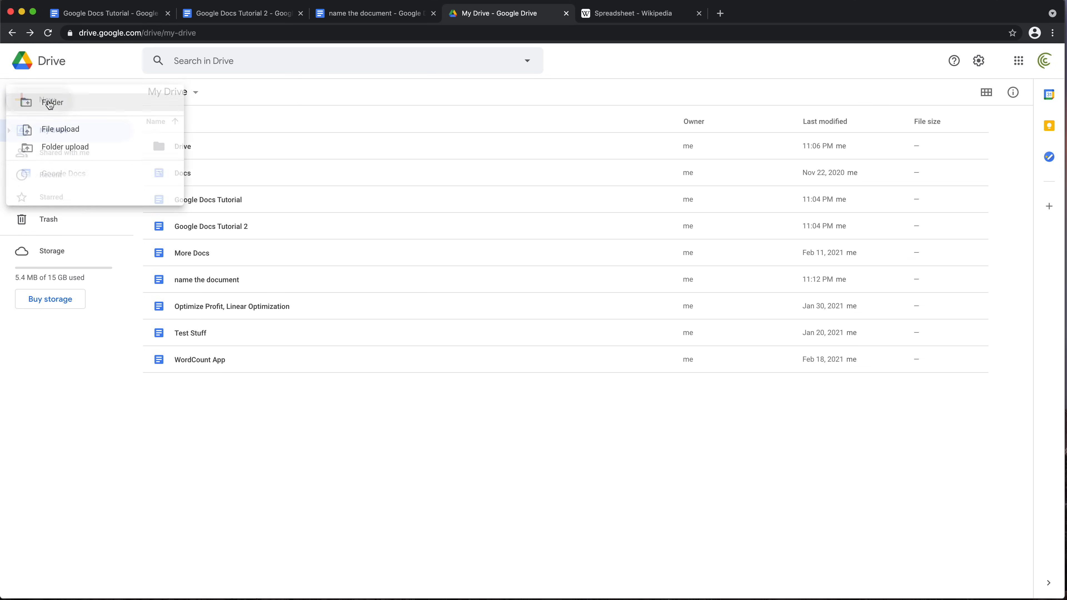
left_click(65, 105)
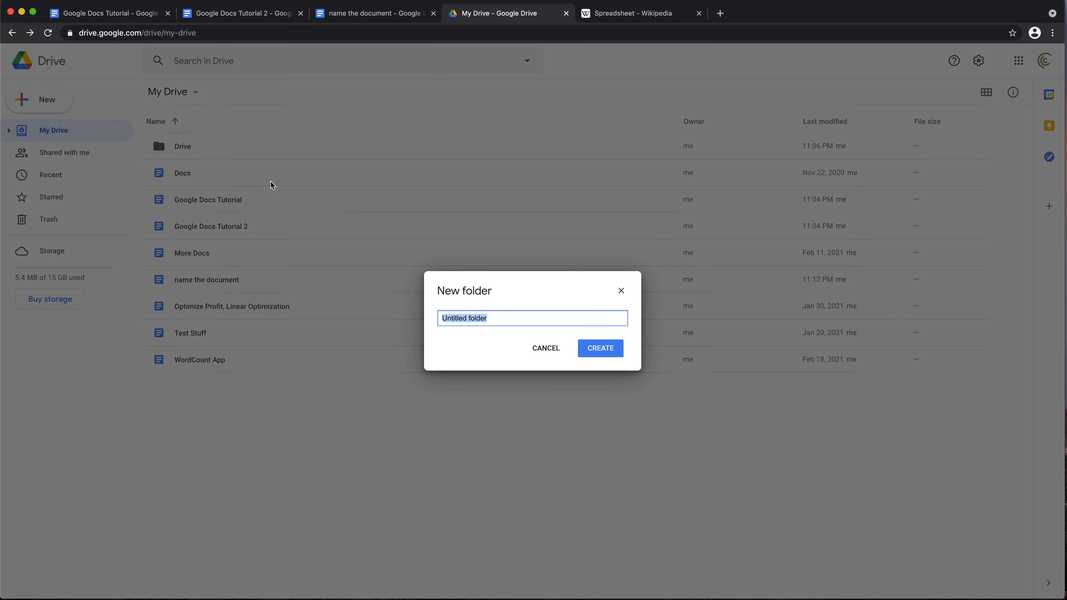
type("My Documents")
key("Return")
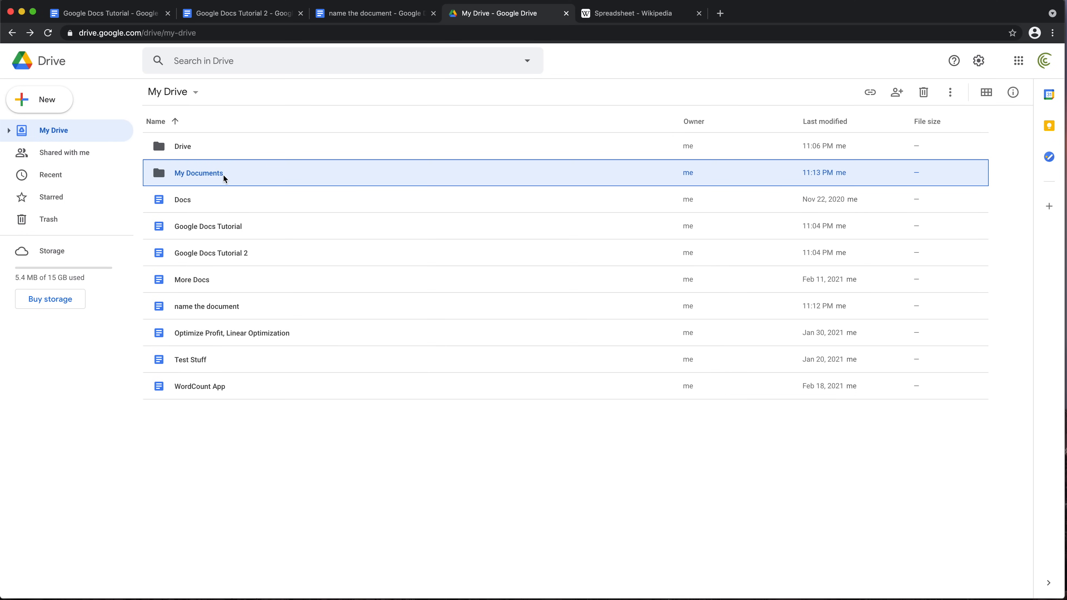
Create a subfolder named "Tutorial About Google Docs" inside the My Documents folder.
double_click(223, 176)
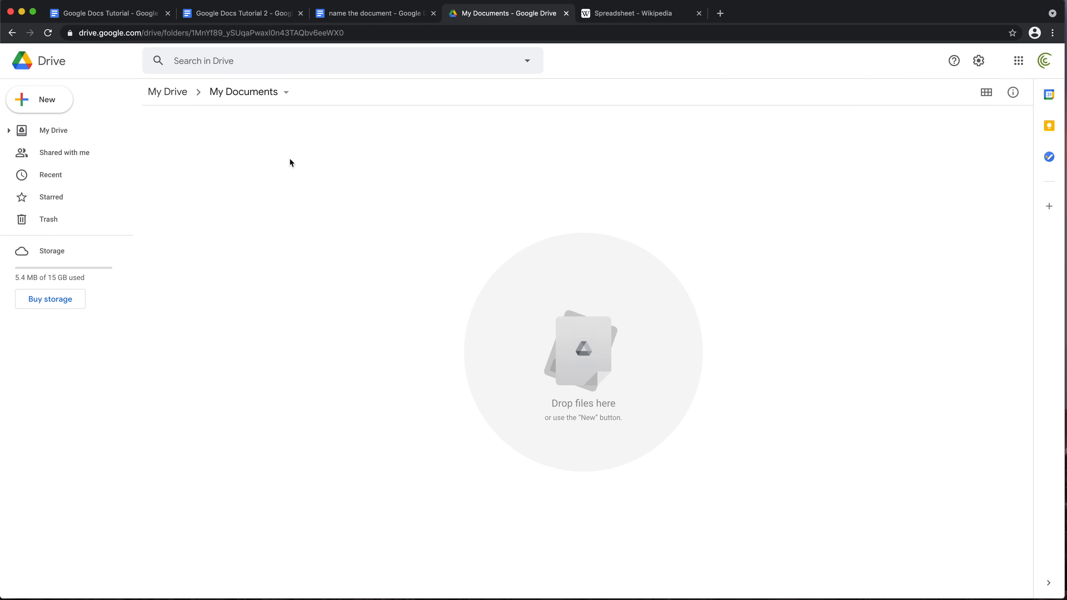
left_click(48, 107)
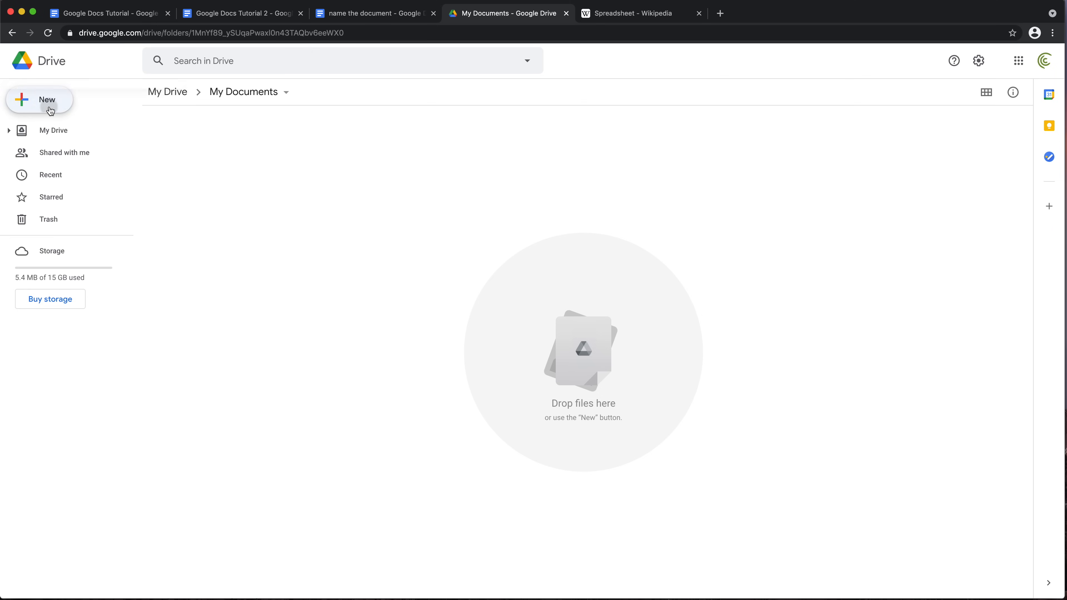
left_click(63, 106)
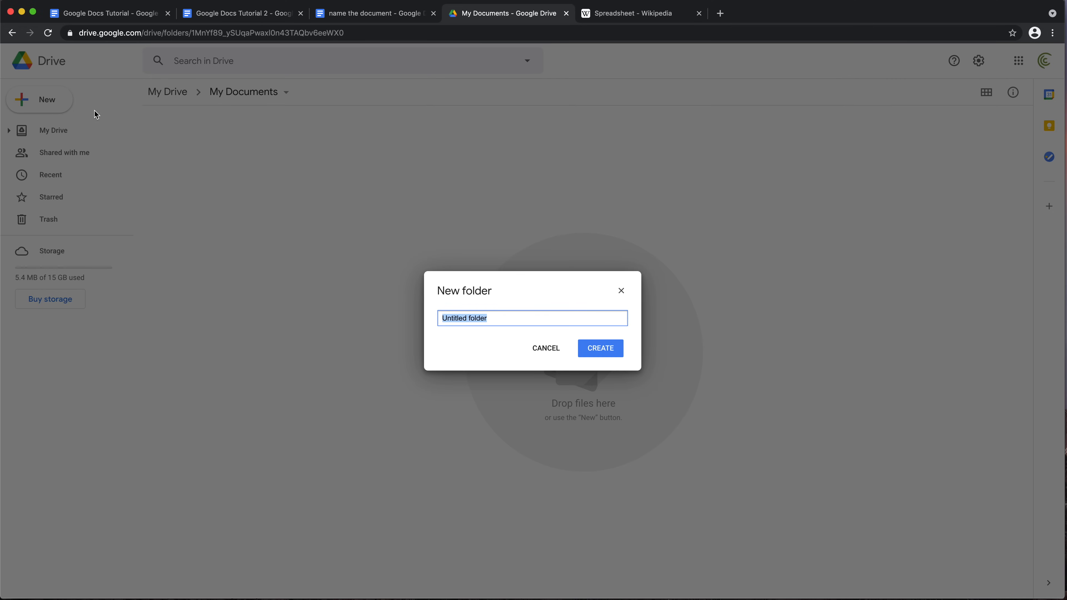
type("Tutorial About google Docs")
key("Left")
key("Left")
key("BackSpace")
type("G")
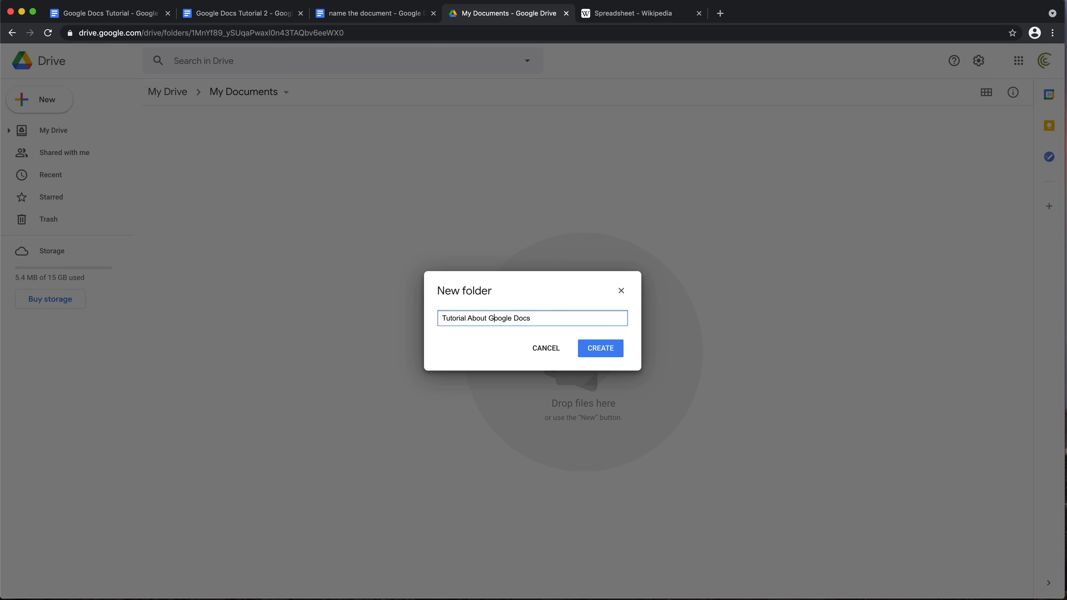
key("Return")
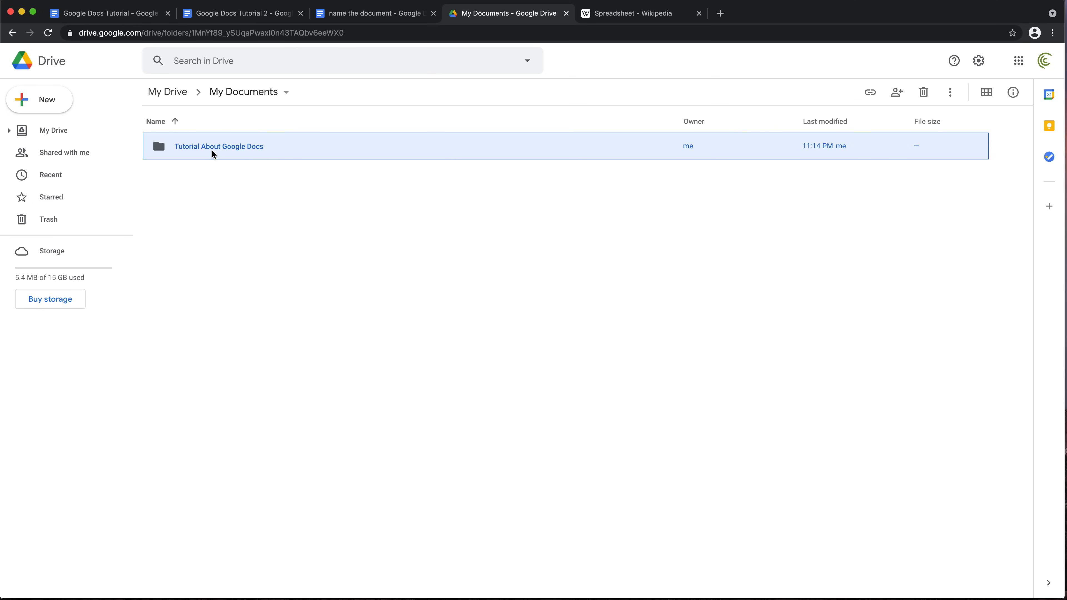
Open the Tutorial About Google Docs folder and view the options for creating a Google Docs document there.
double_click(213, 154)
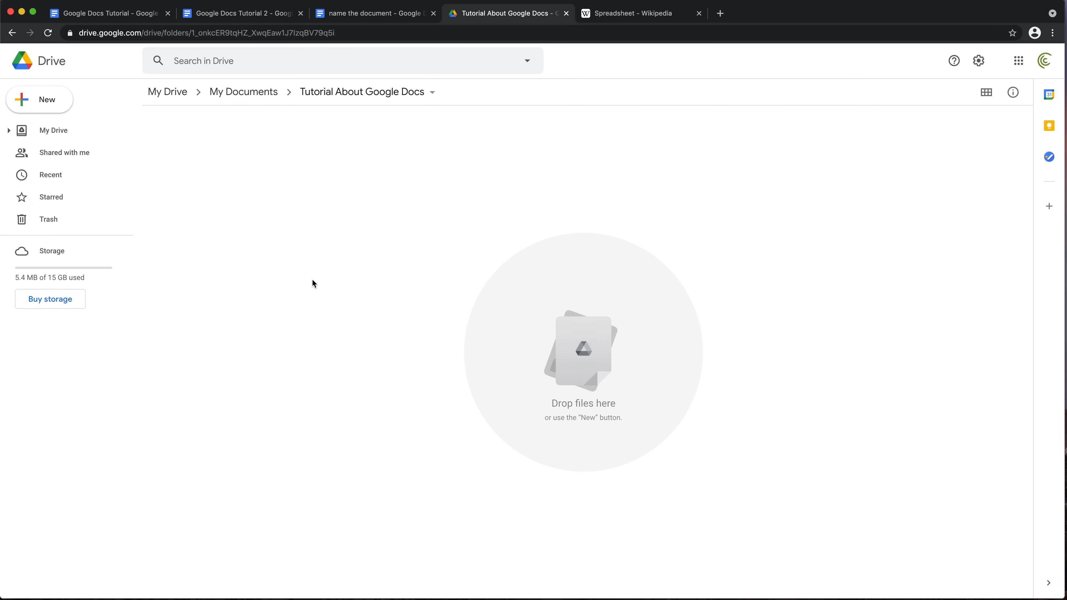
right_click(277, 242)
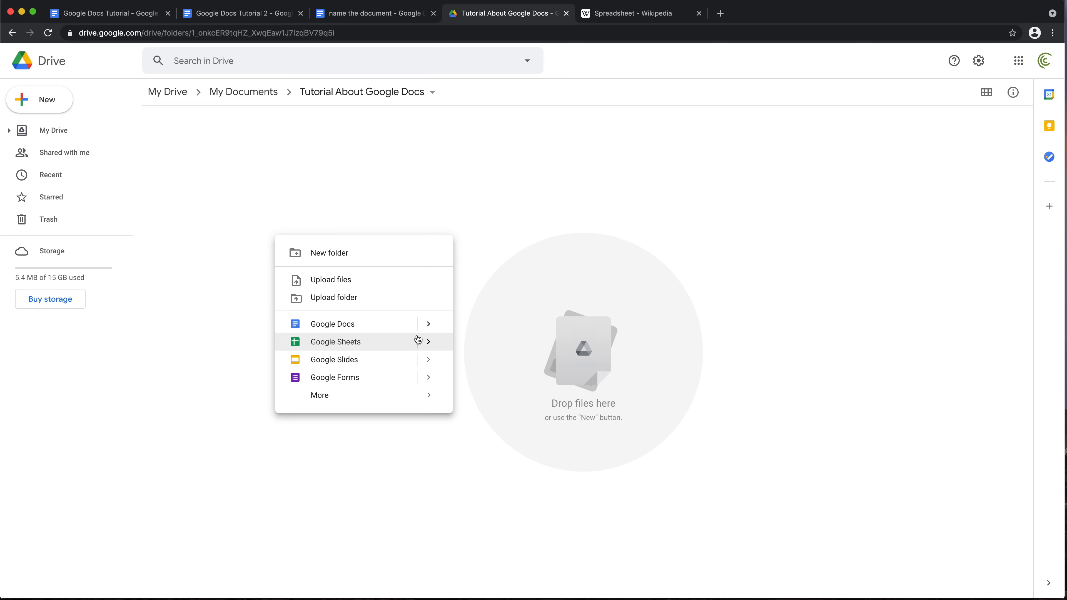
mouse_move(417, 332)
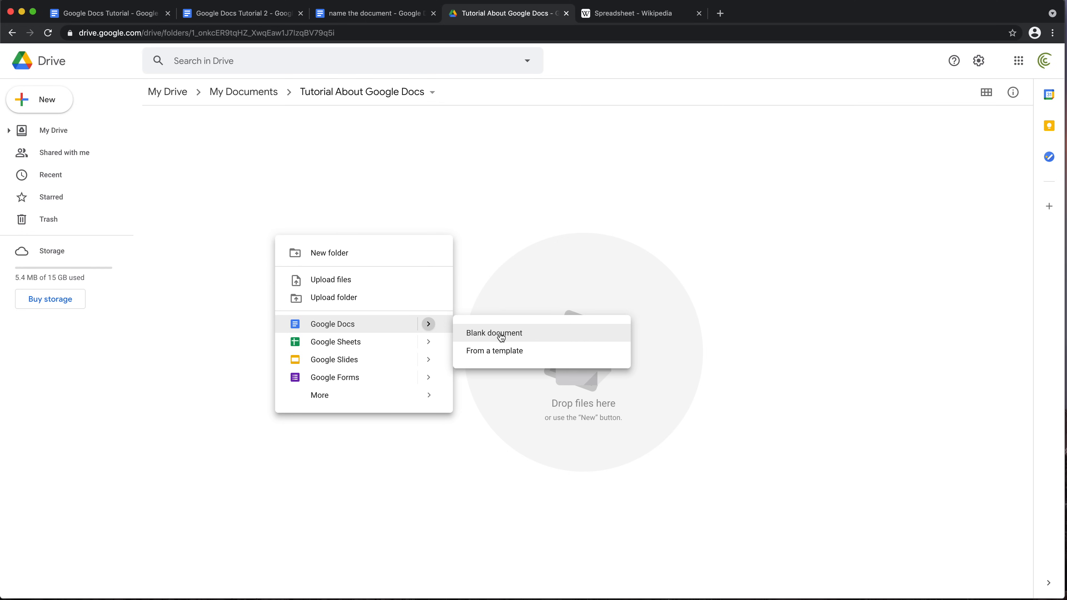
left_click(223, 209)
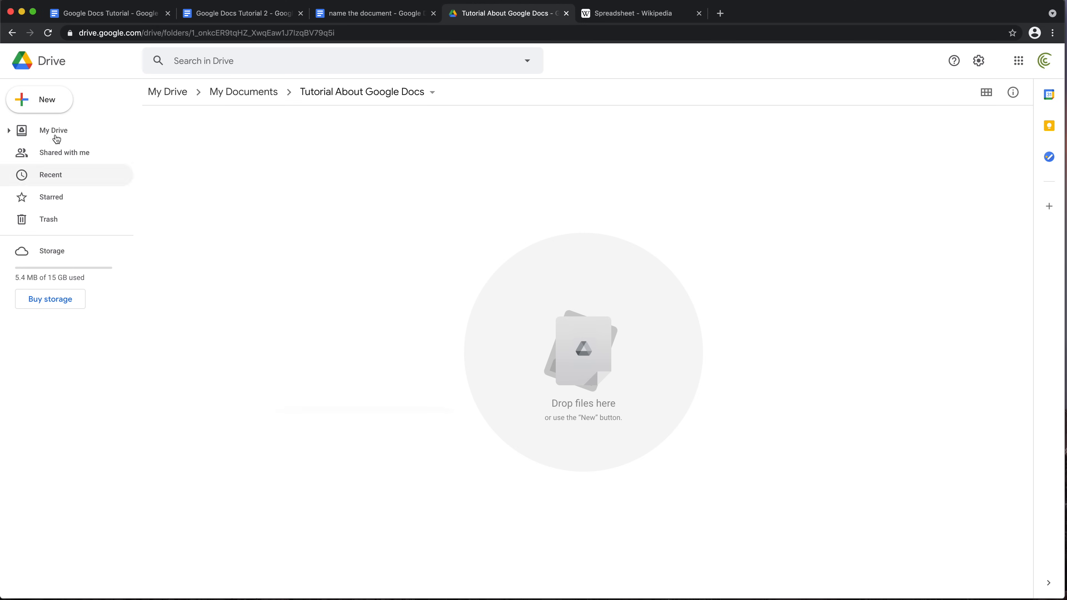
left_click(45, 100)
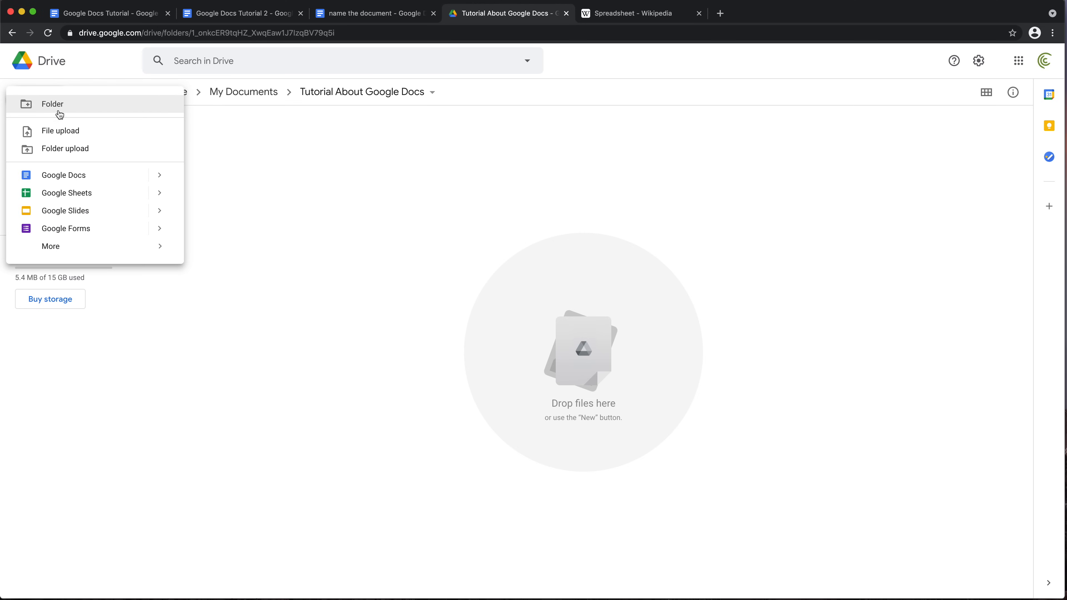
mouse_move(167, 180)
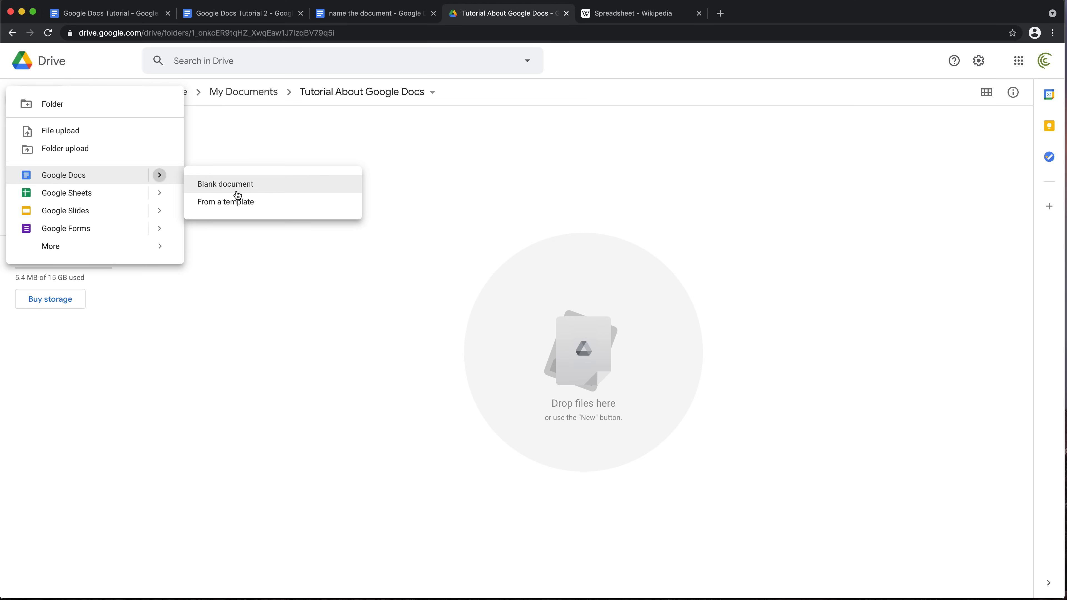
left_click(494, 191)
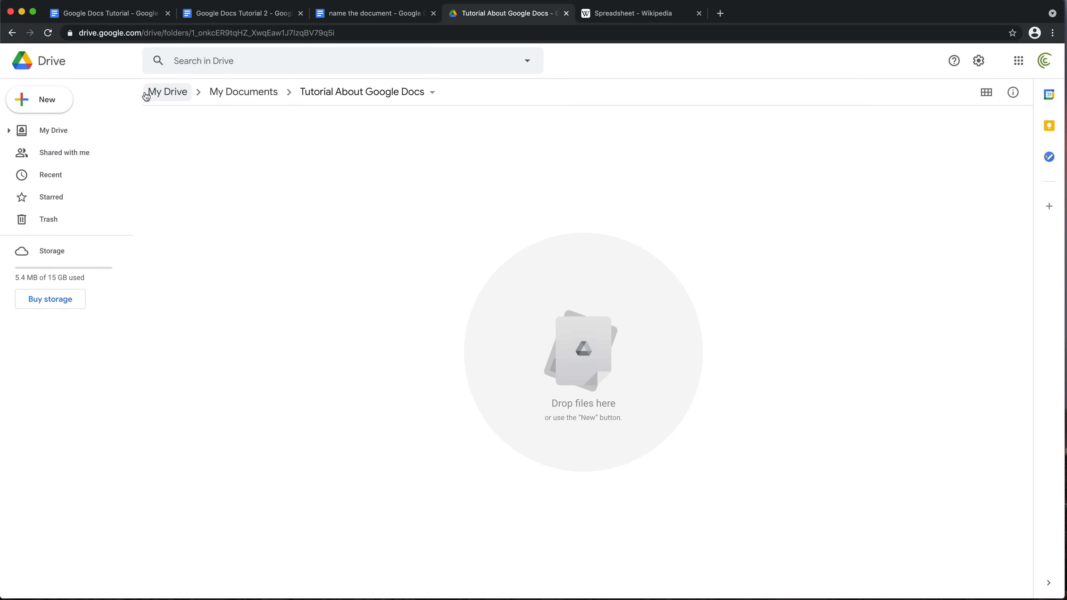
Move Google Docs Tutorial and Google Docs Tutorial 2 from My Drive into My Documents > Tutorial About Google Docs, and open that folder.
left_click(163, 94)
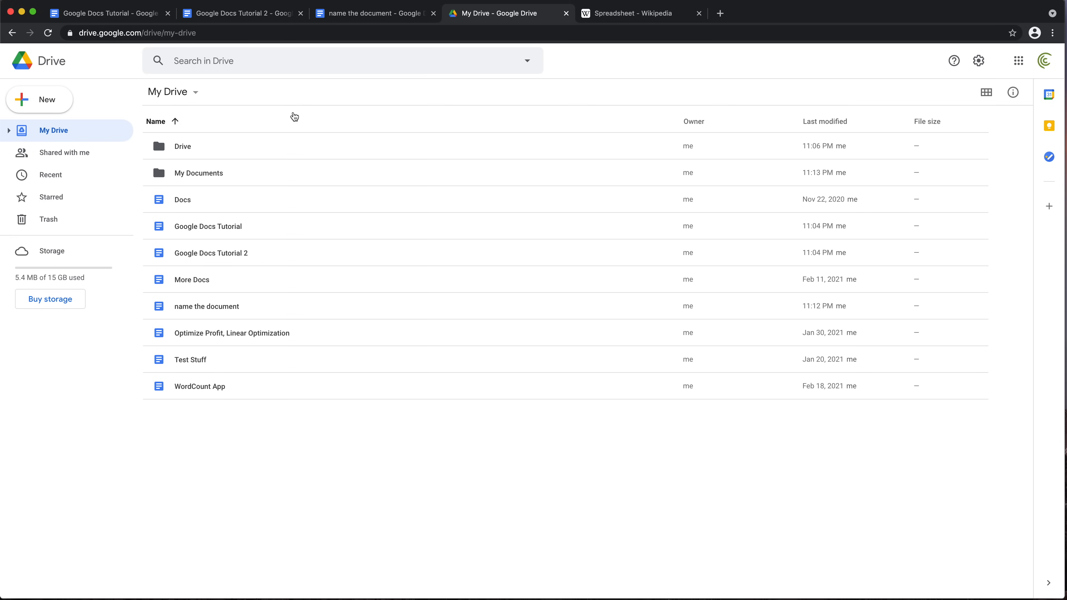
left_click(221, 234)
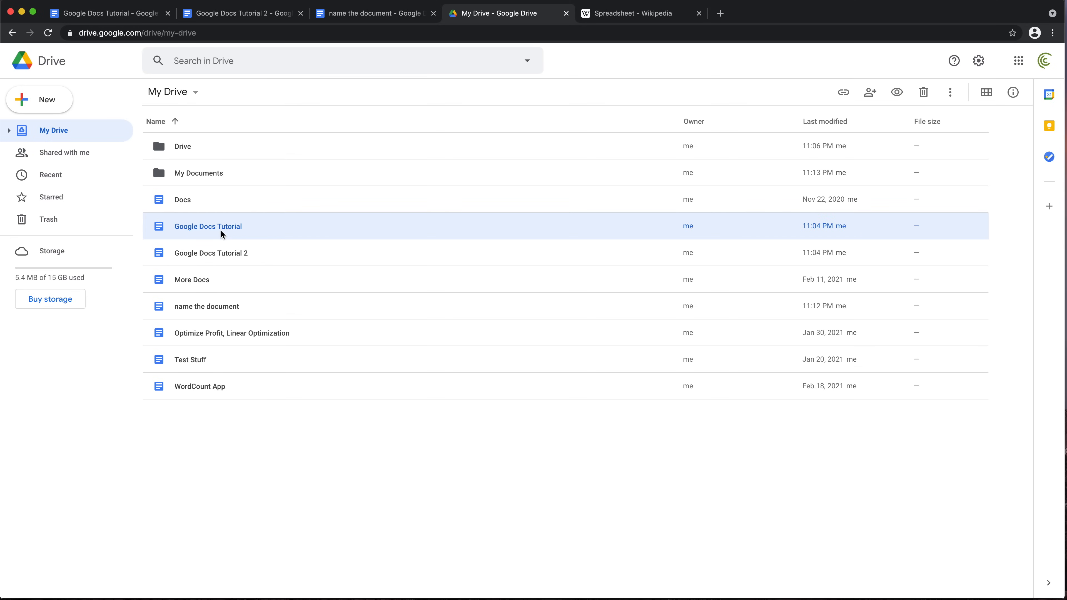
left_click(217, 254, "shift")
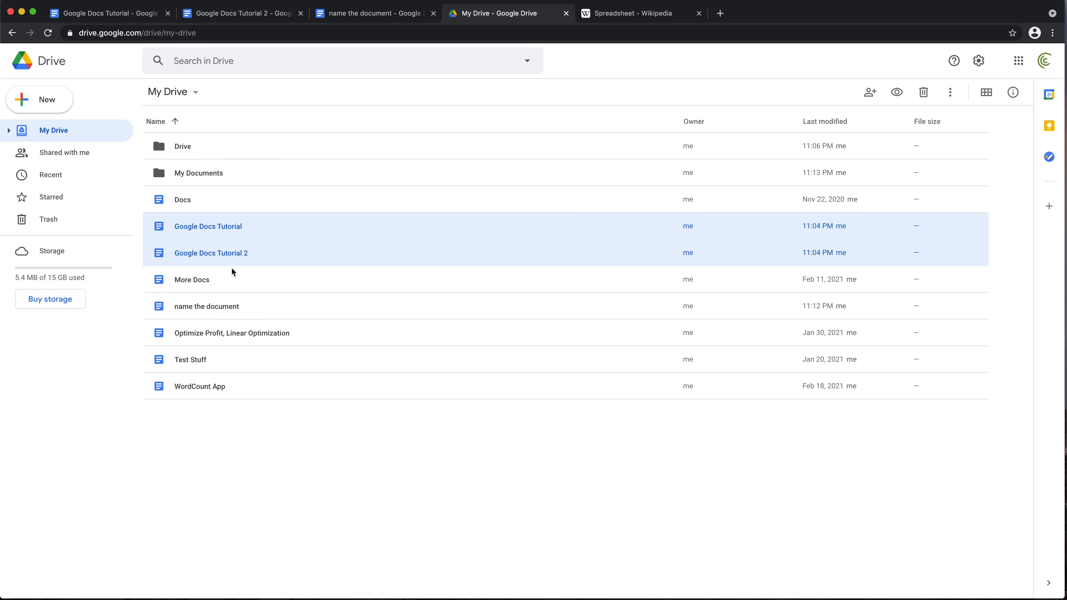
right_click(214, 232)
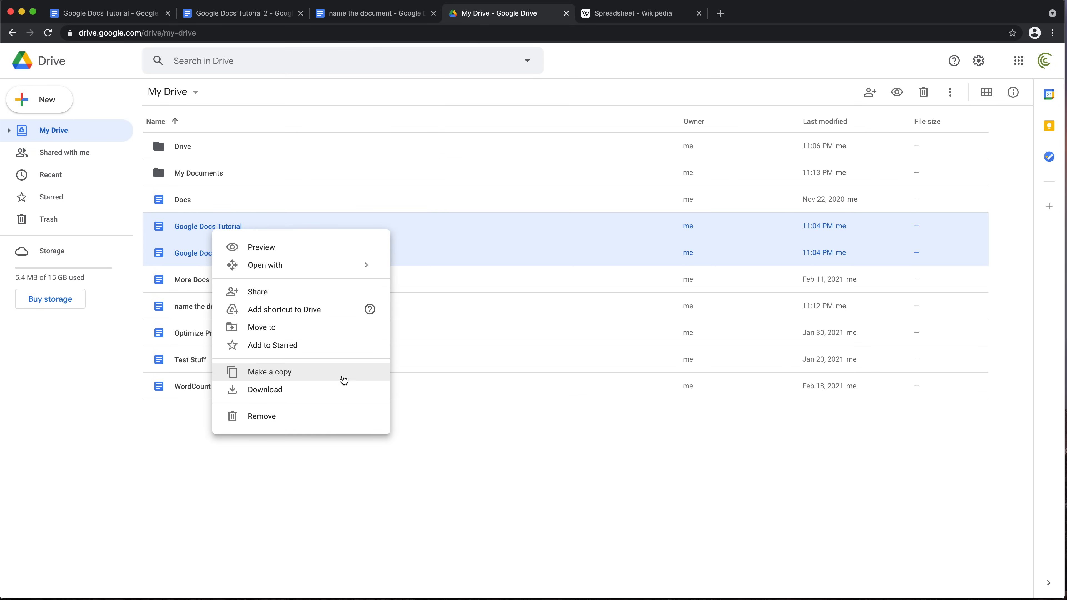
left_click(317, 330)
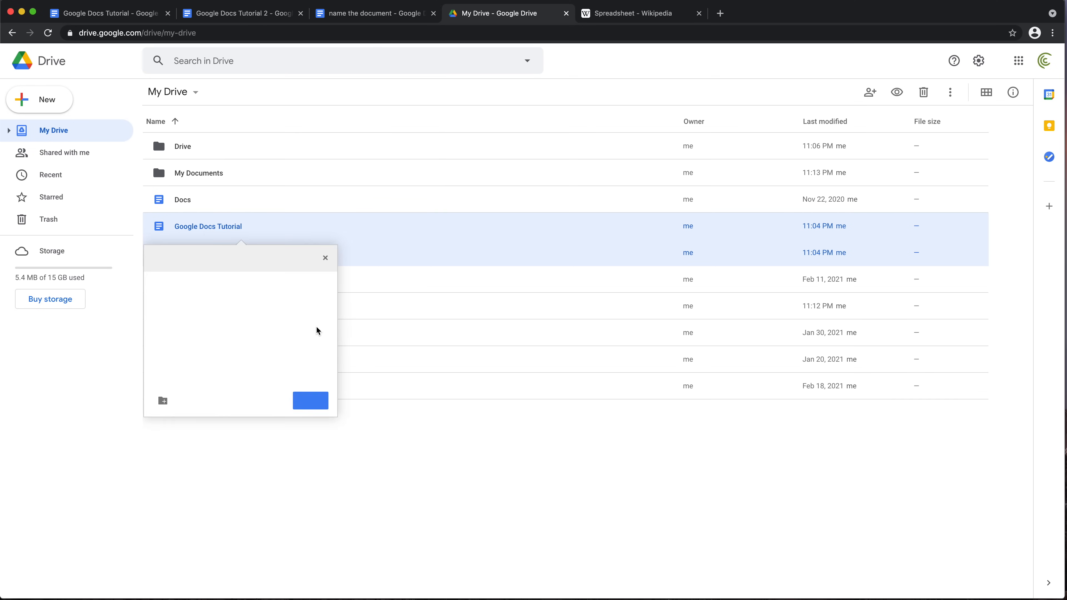
double_click(202, 304)
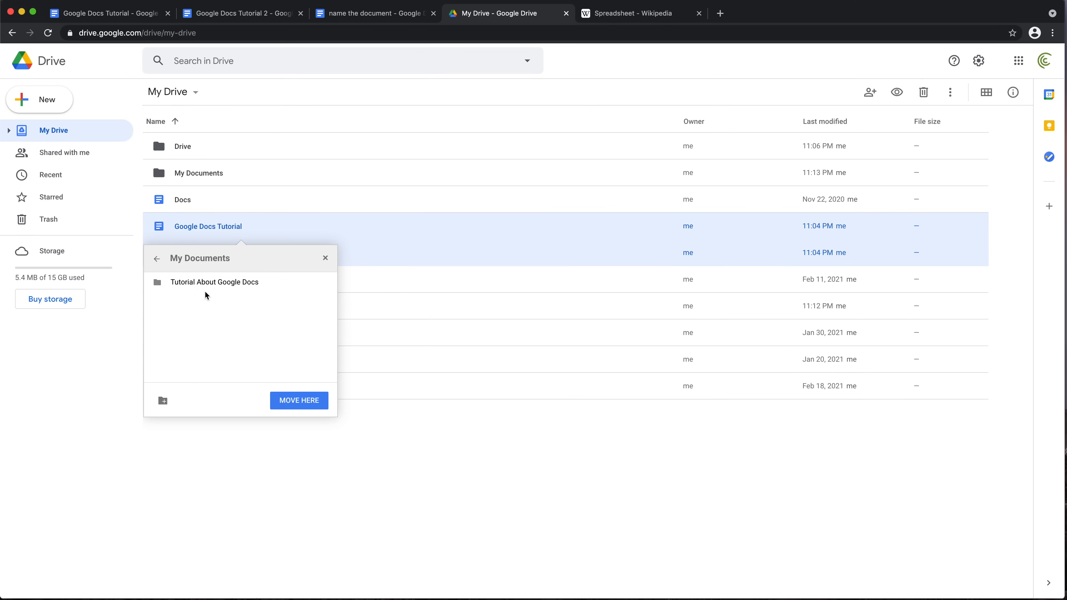
double_click(209, 283)
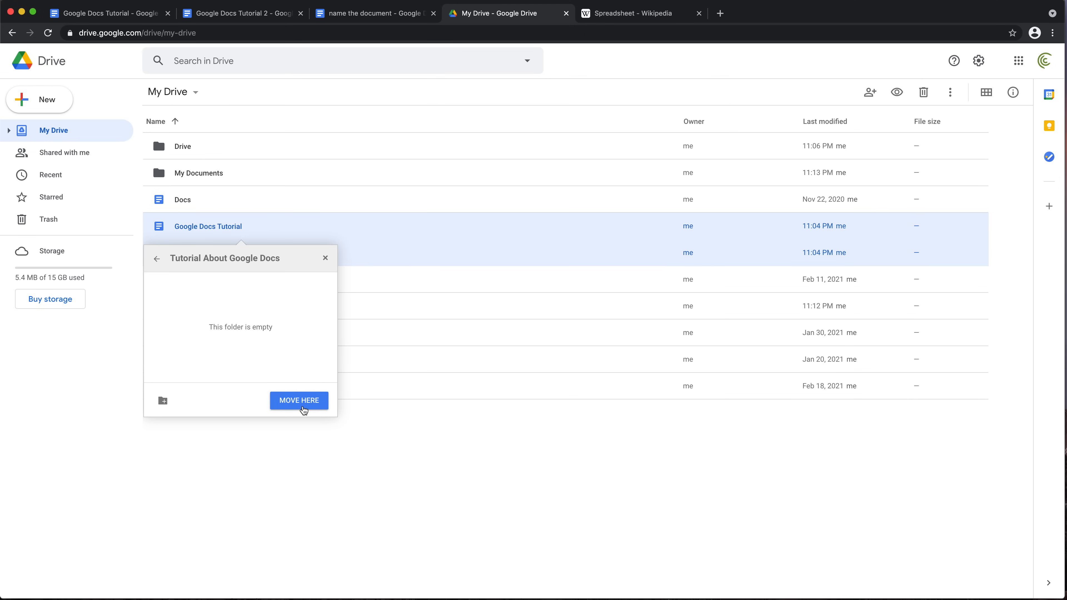
left_click(300, 402)
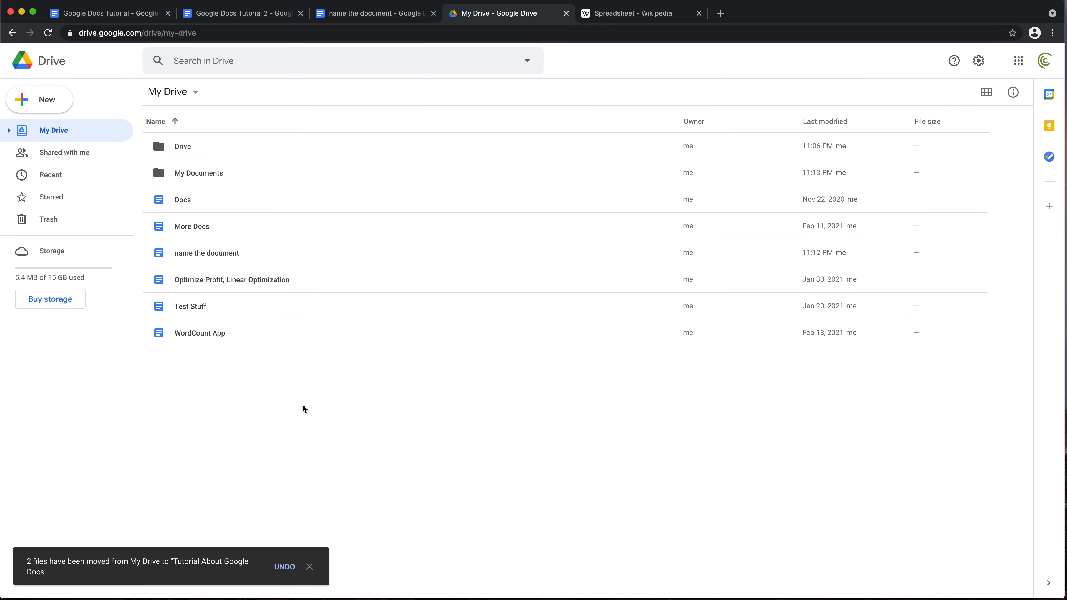
double_click(221, 174)
double_click(215, 147)
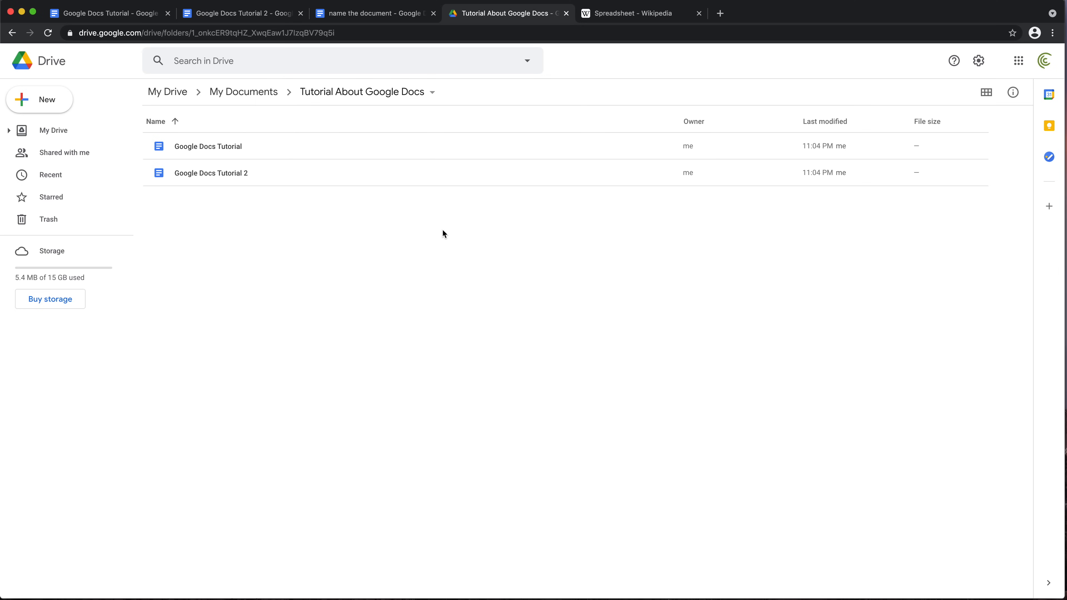
Close the "name the document" document and switch through the open Google Docs Tutorial and Google Docs Tutorial 2 documents.
left_click(395, 18)
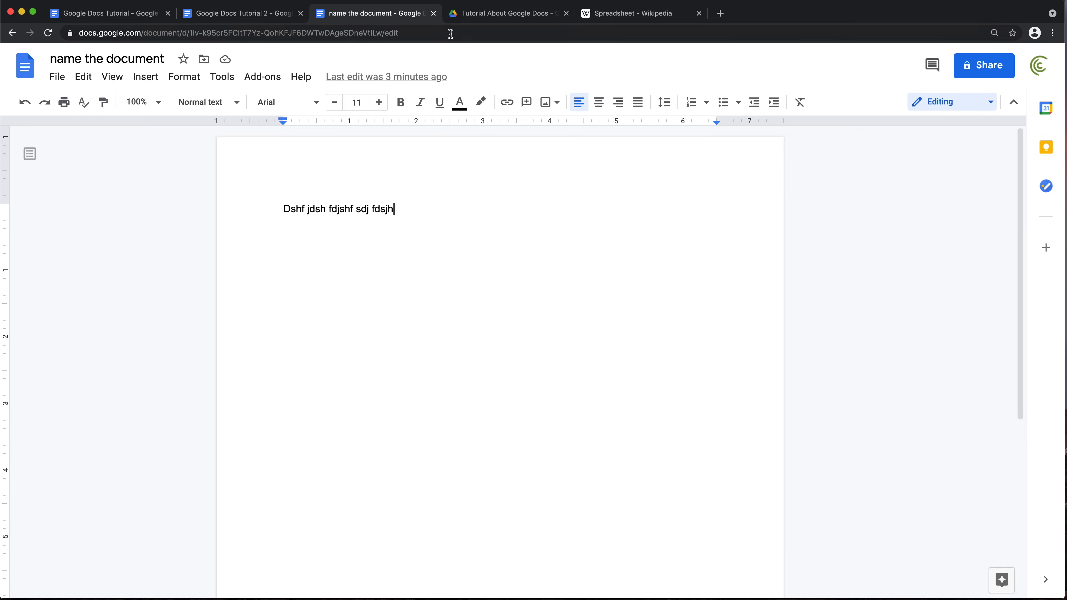
left_click(433, 13)
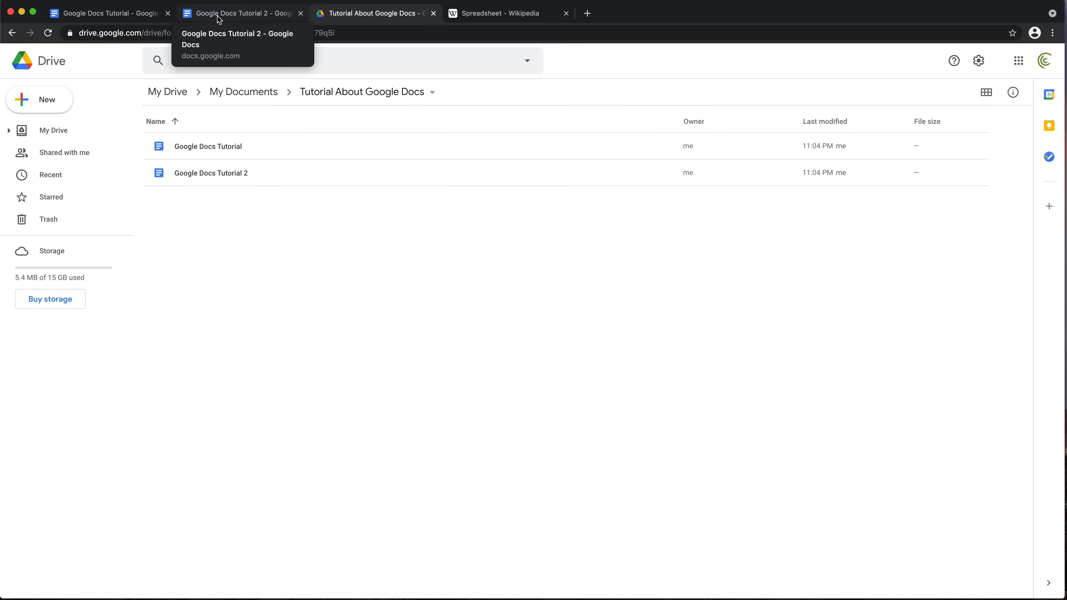
left_click(119, 17)
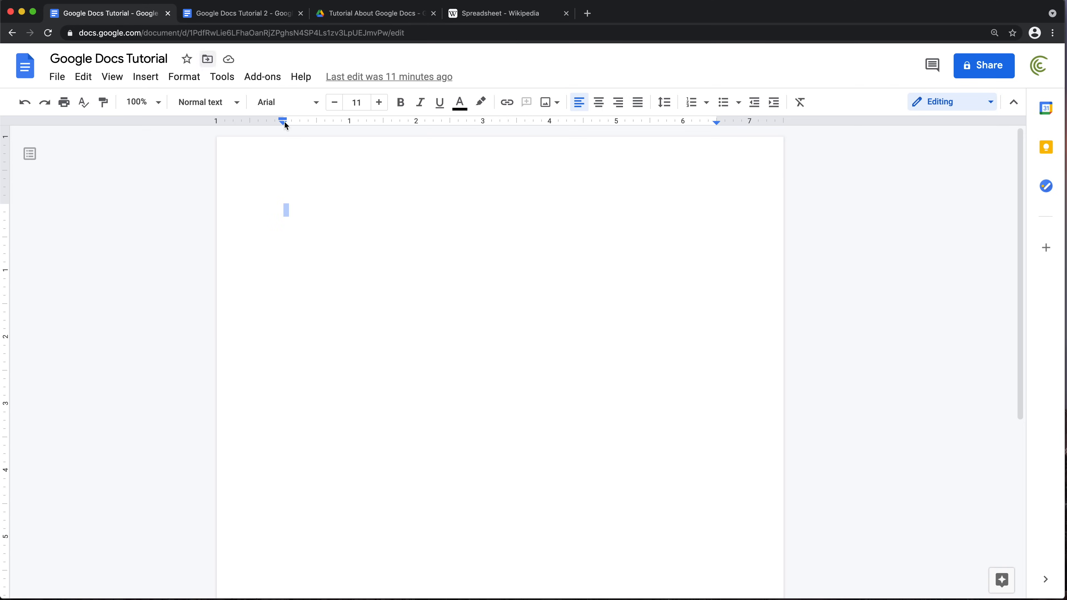
left_click(306, 212)
left_click(253, 16)
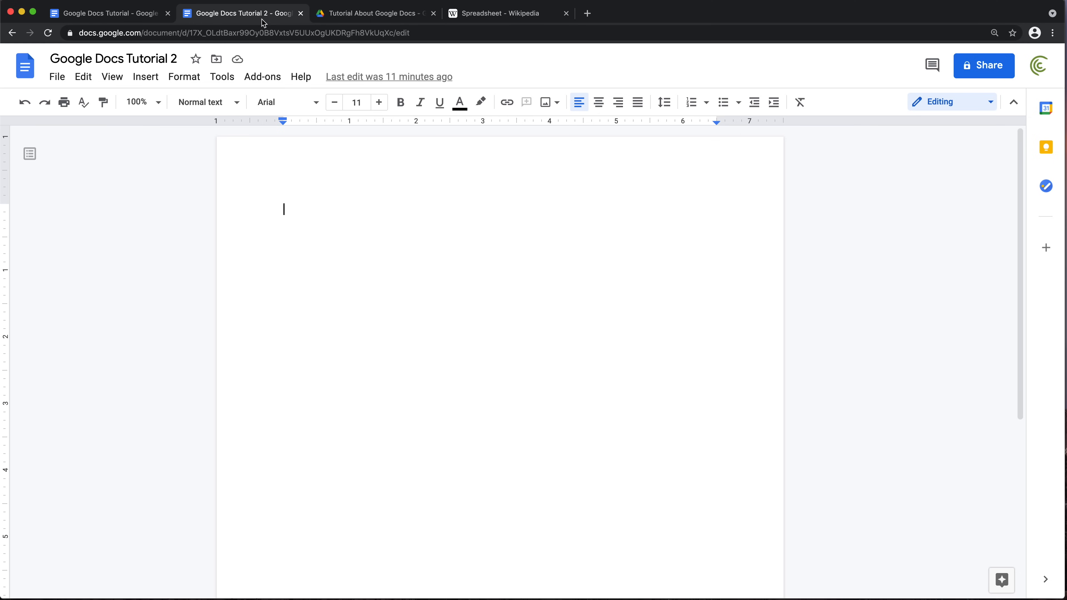
Copy the article heading "Spreadsheet" from the open Wikipedia page.
left_click(131, 14)
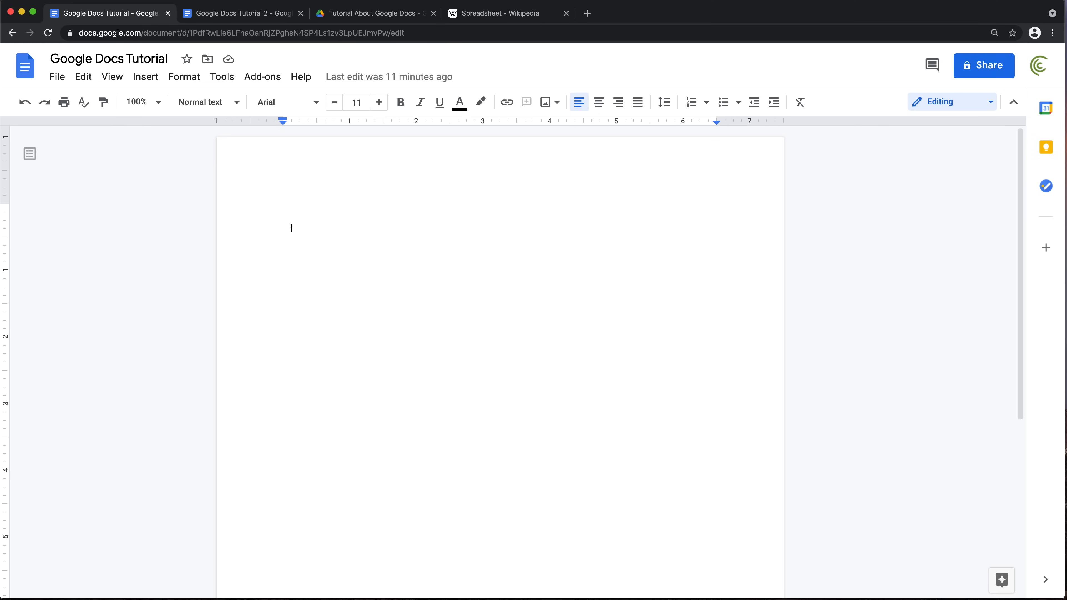
left_click(248, 13)
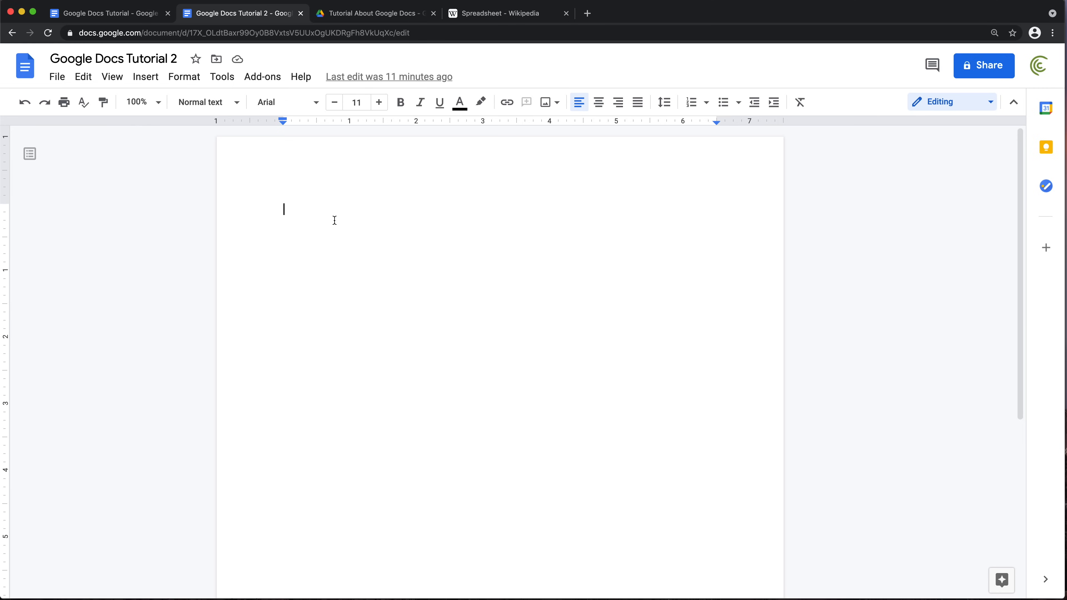
left_click(506, 14)
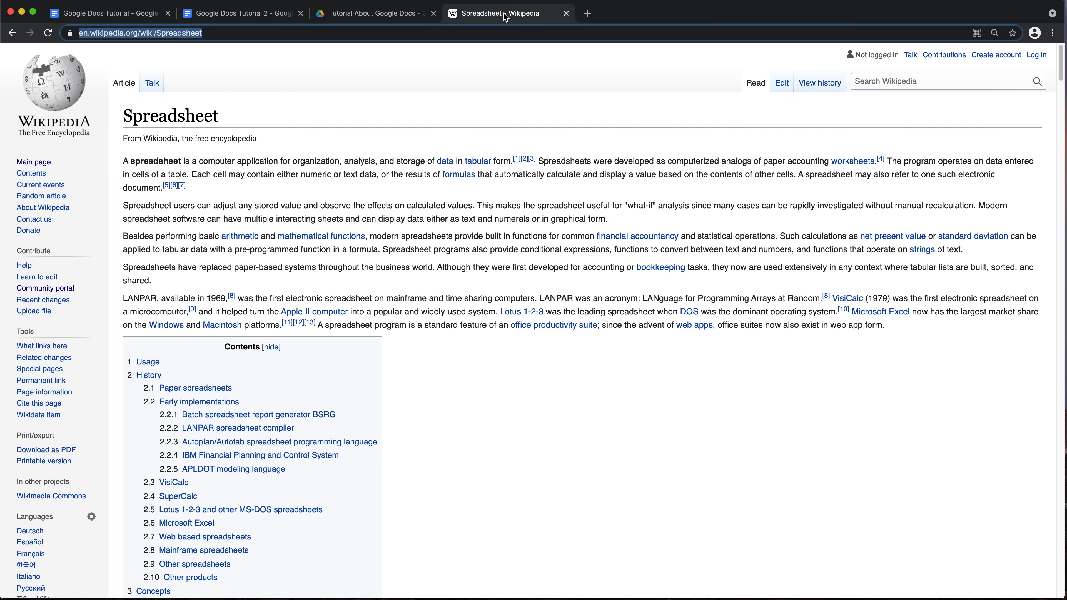
double_click(158, 118)
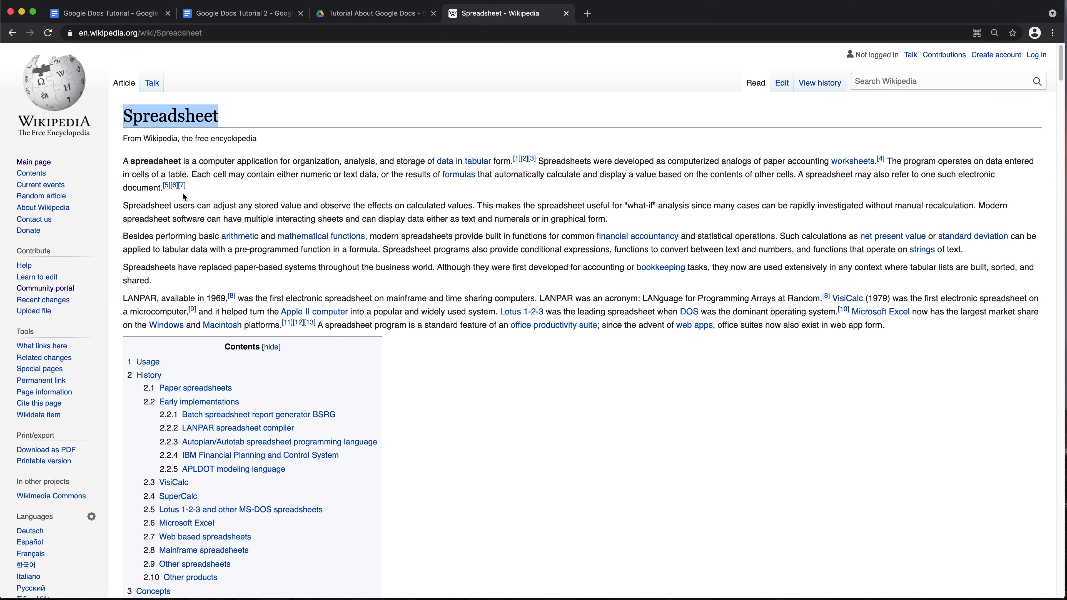
left_click(171, 120)
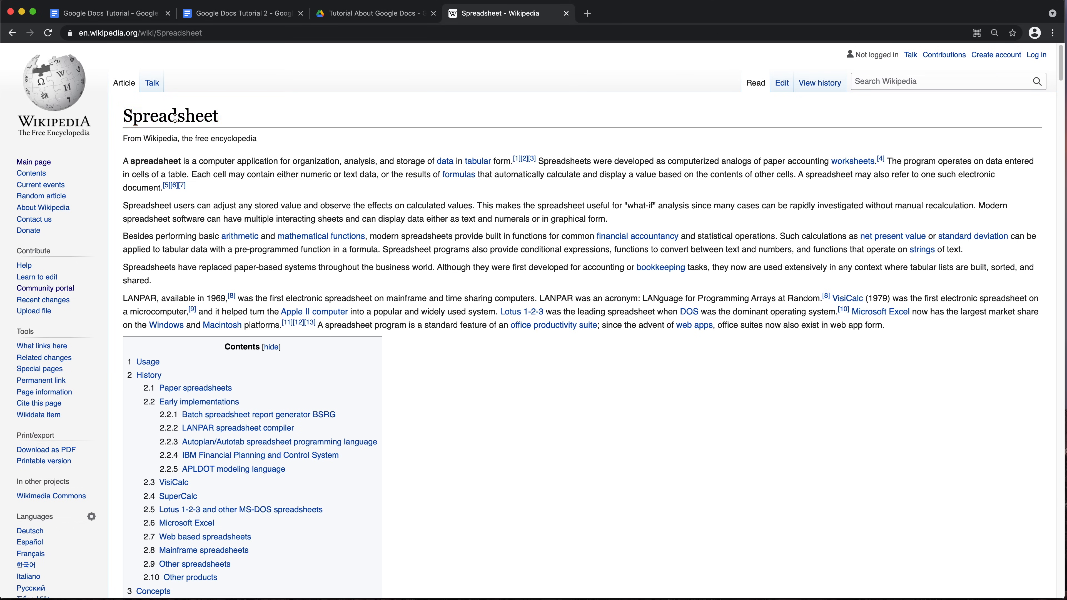
double_click(169, 120)
key("super+c")
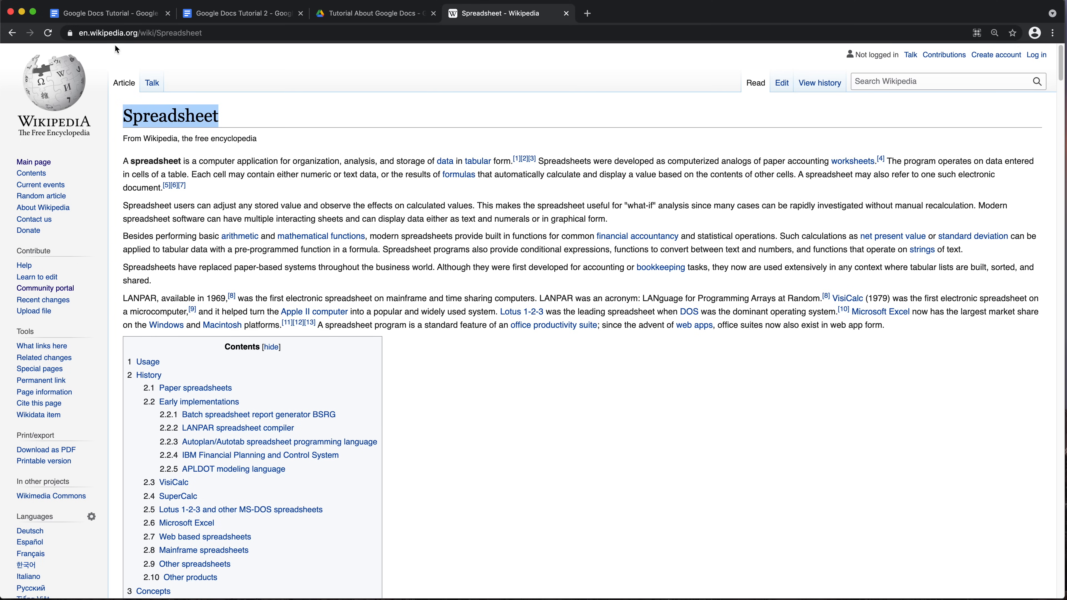
Paste the copied heading without formatting into both the Google Docs Tutorial and Google Docs Tutorial 2 documents.
left_click(110, 13)
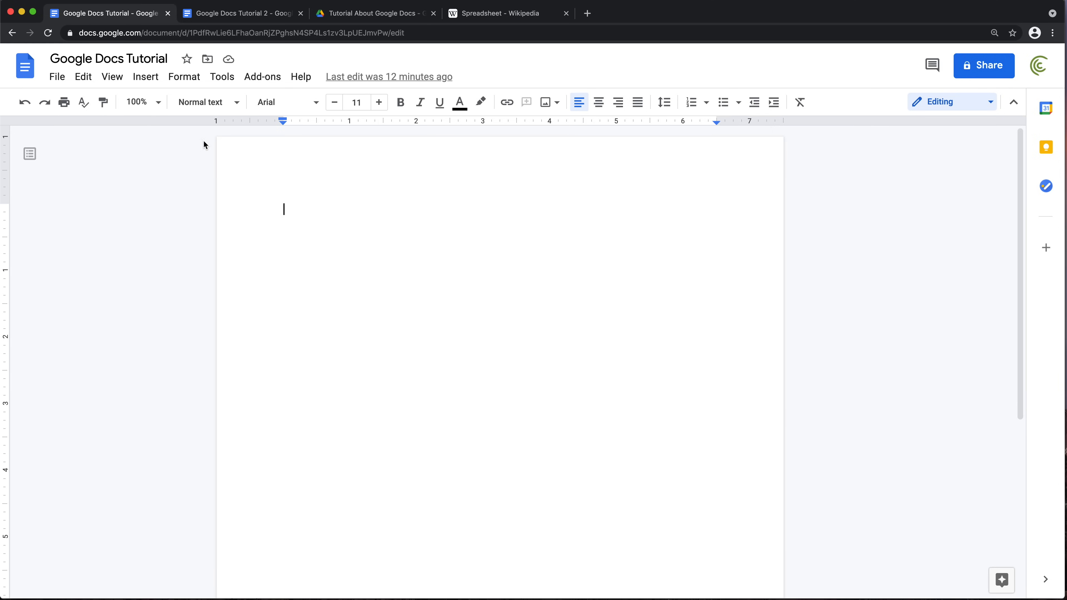
right_click(284, 209)
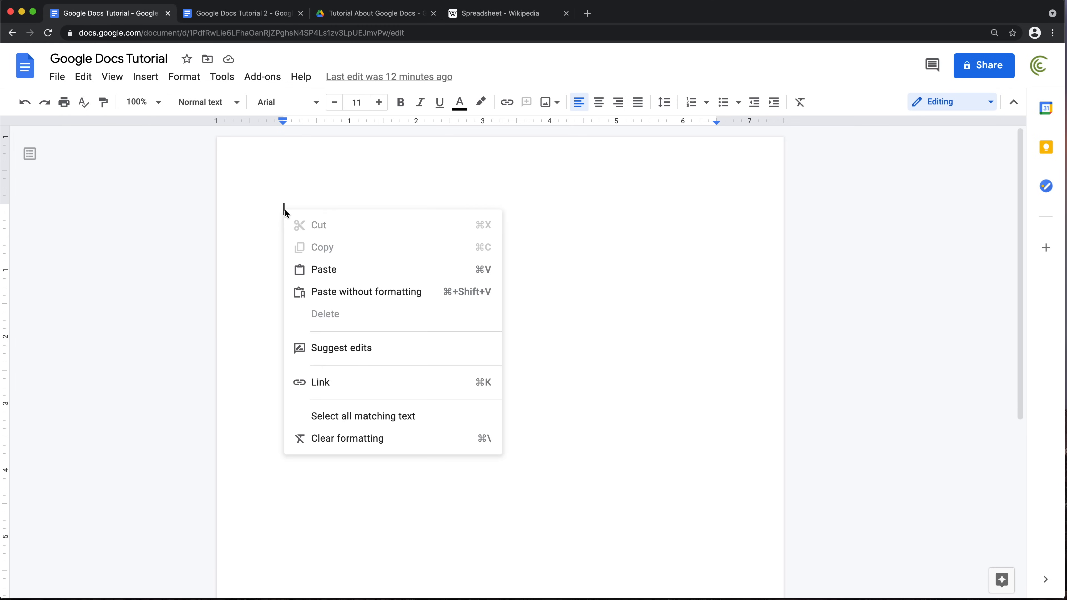
left_click(377, 296)
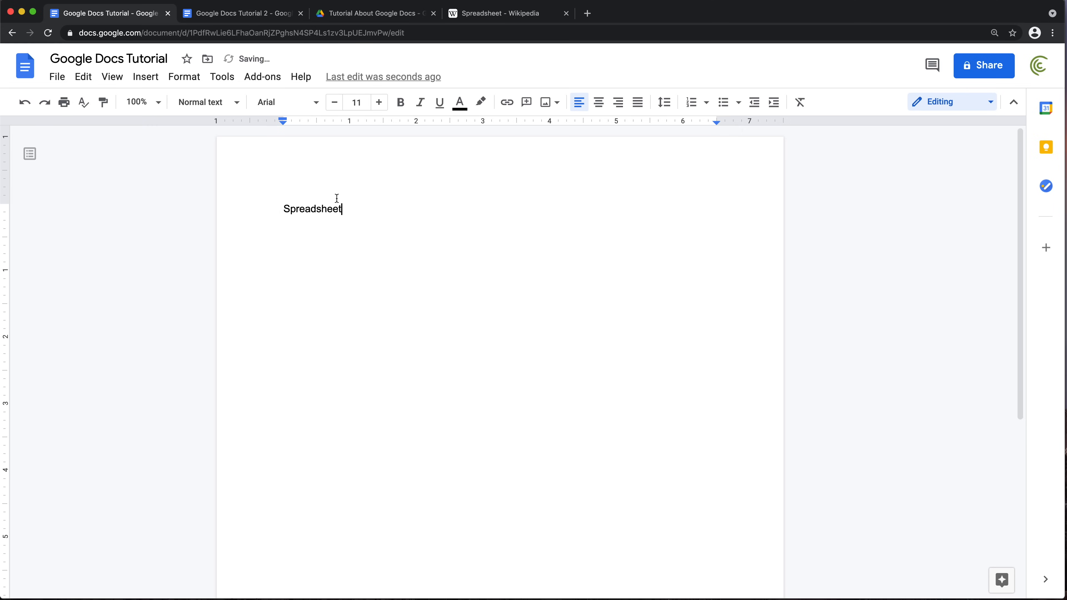
left_click(242, 22)
right_click(302, 215)
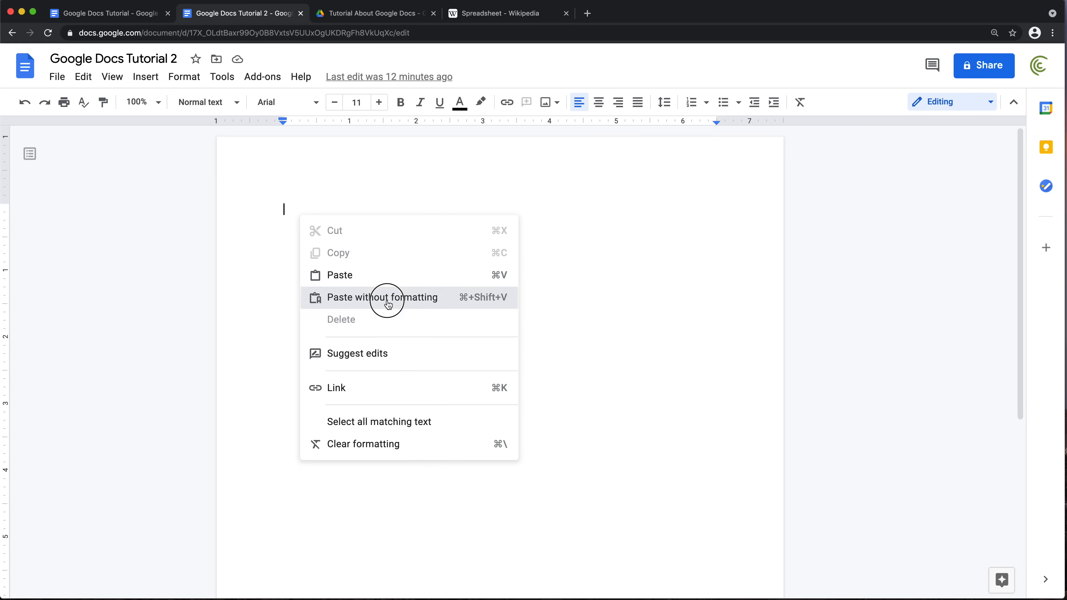
left_click(387, 300)
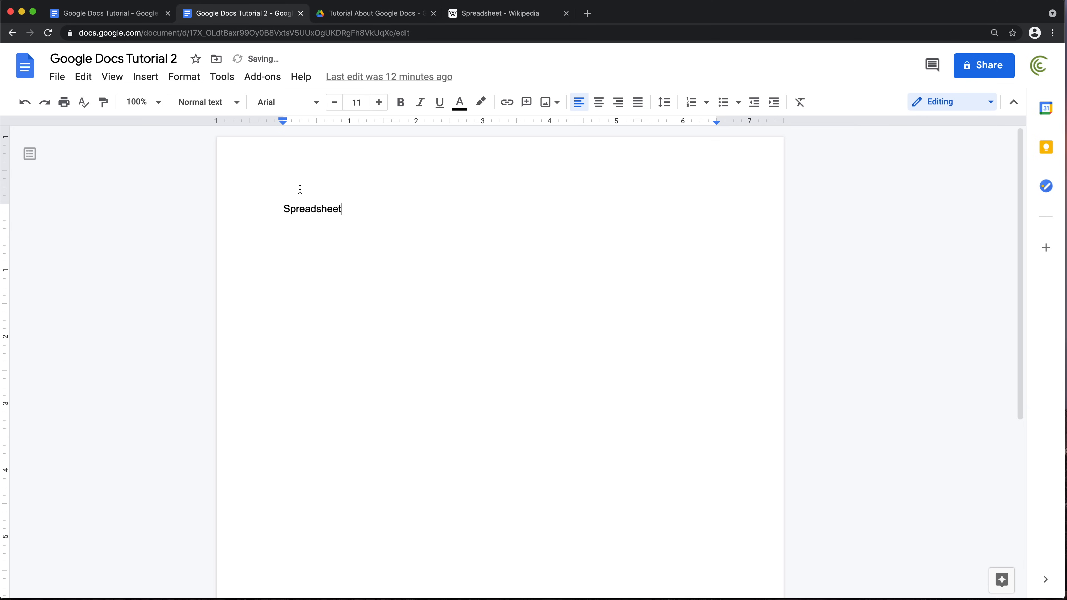
In Google Docs Tutorial, make the "Spreadsheet" heading bold and increase its font size to 27.
left_click(121, 13)
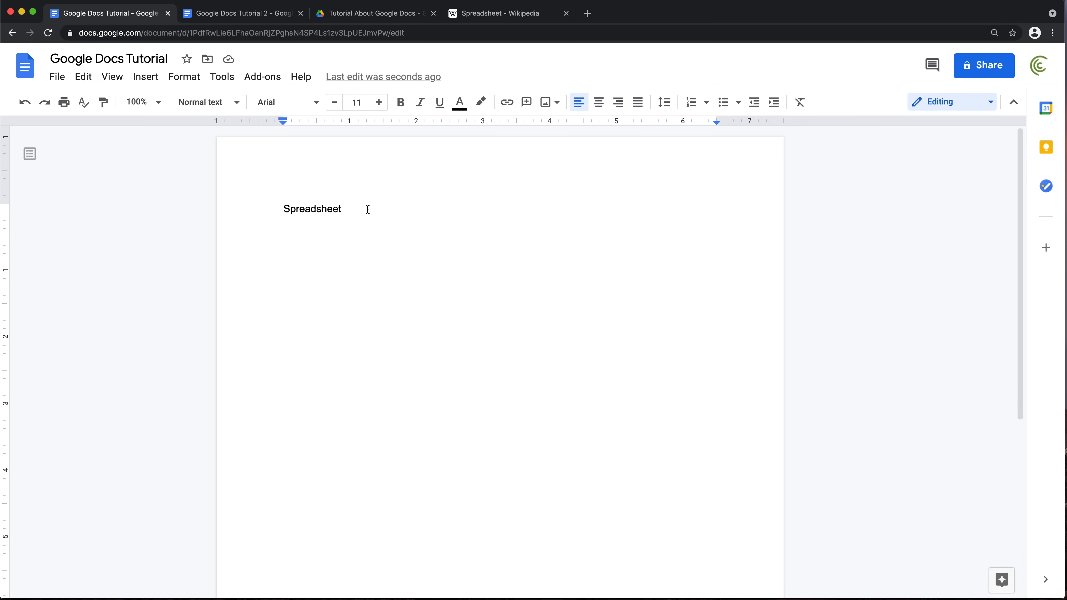
left_click_drag(353, 208, 264, 214)
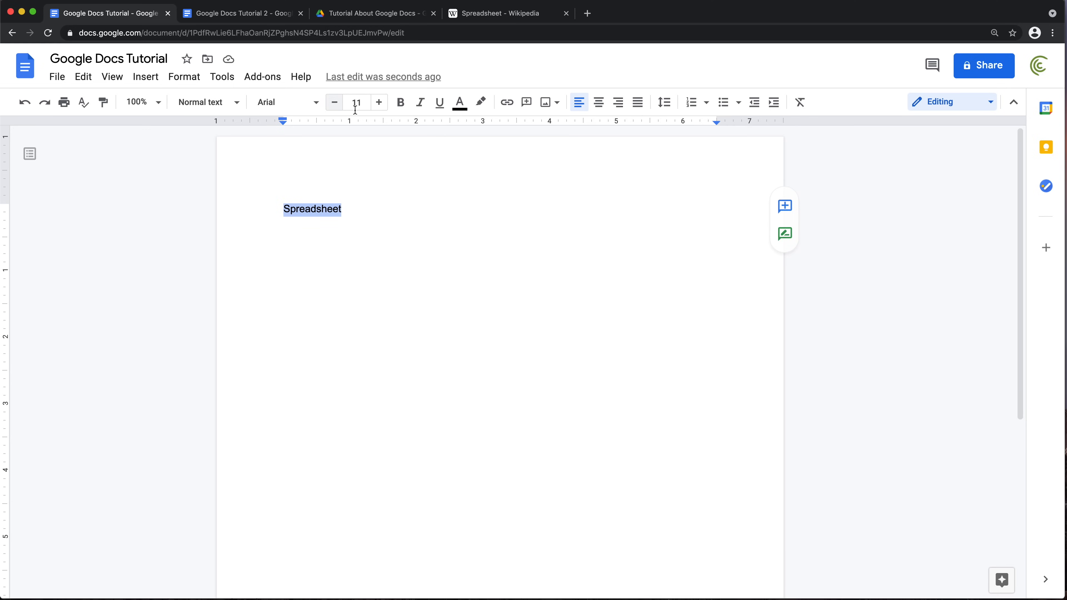
left_click(401, 103)
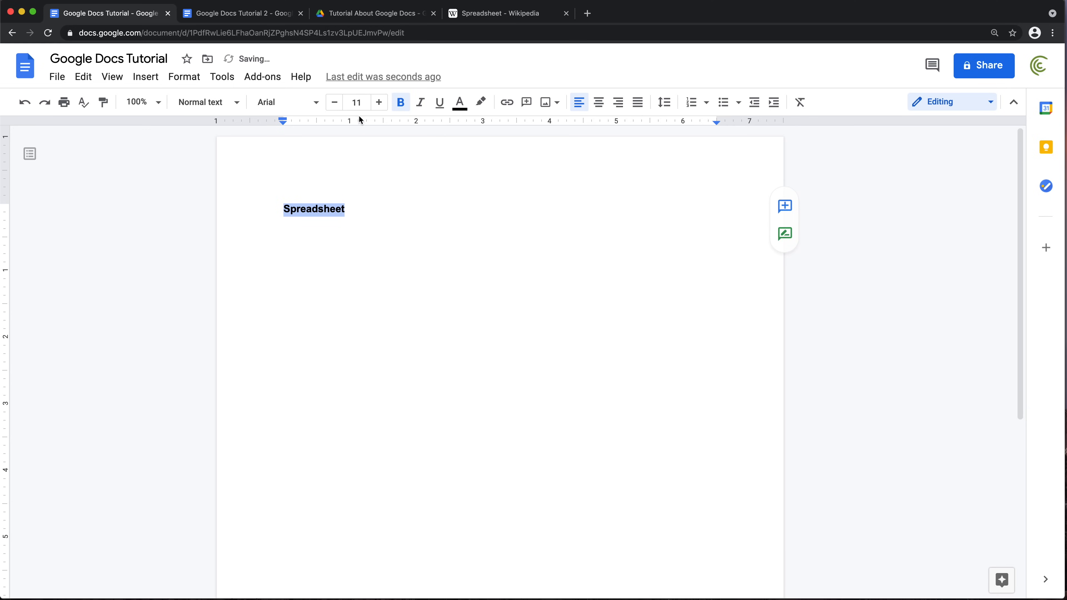
left_click(379, 103)
left_click(379, 102)
left_click(378, 103)
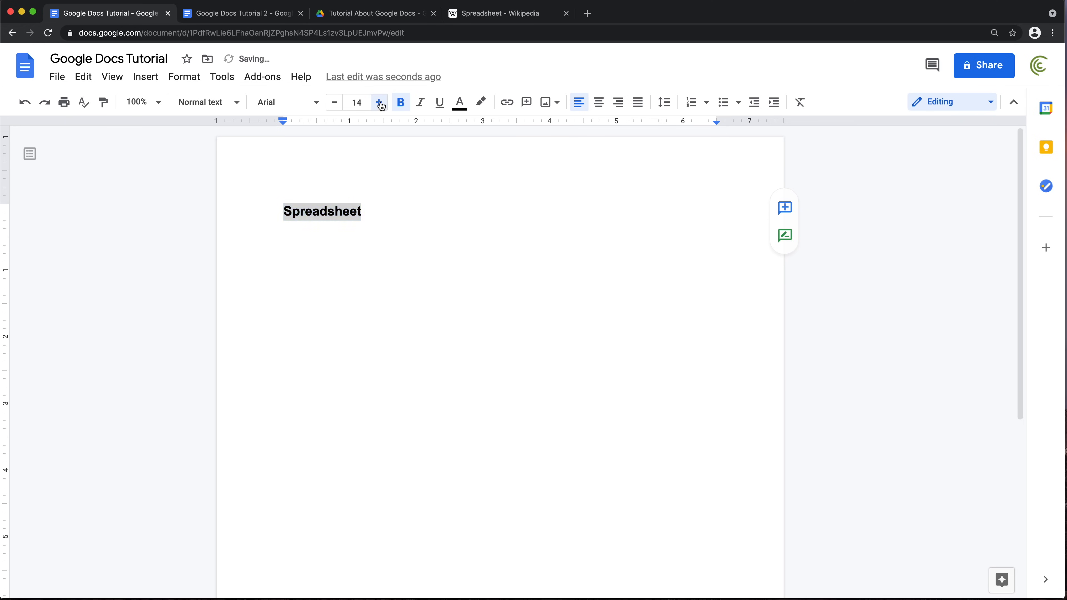
triple_click(379, 103)
double_click(378, 103)
triple_click(379, 103)
double_click(379, 103)
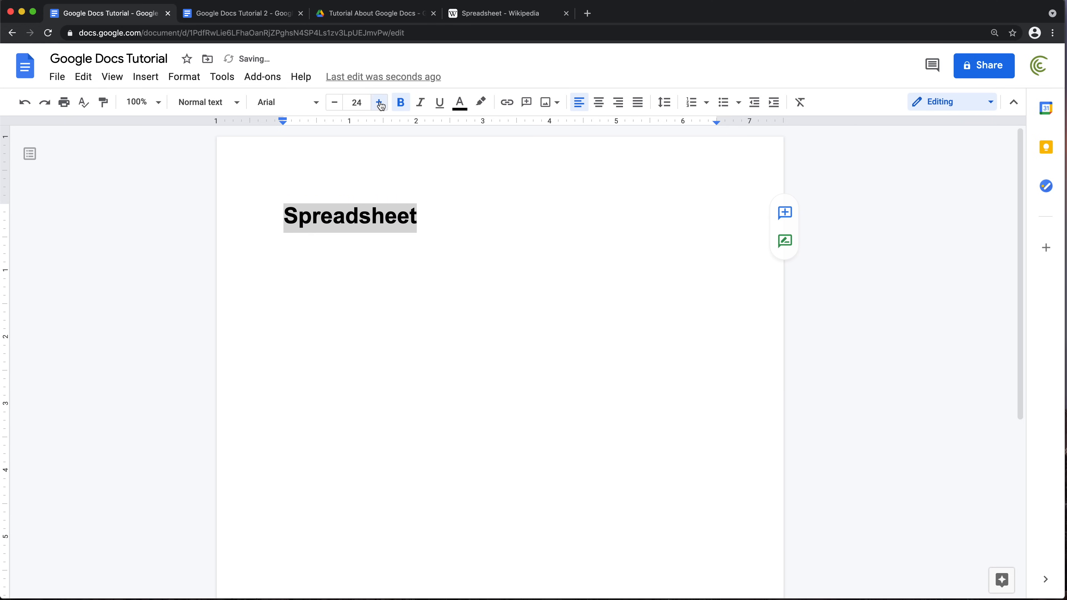
triple_click(380, 103)
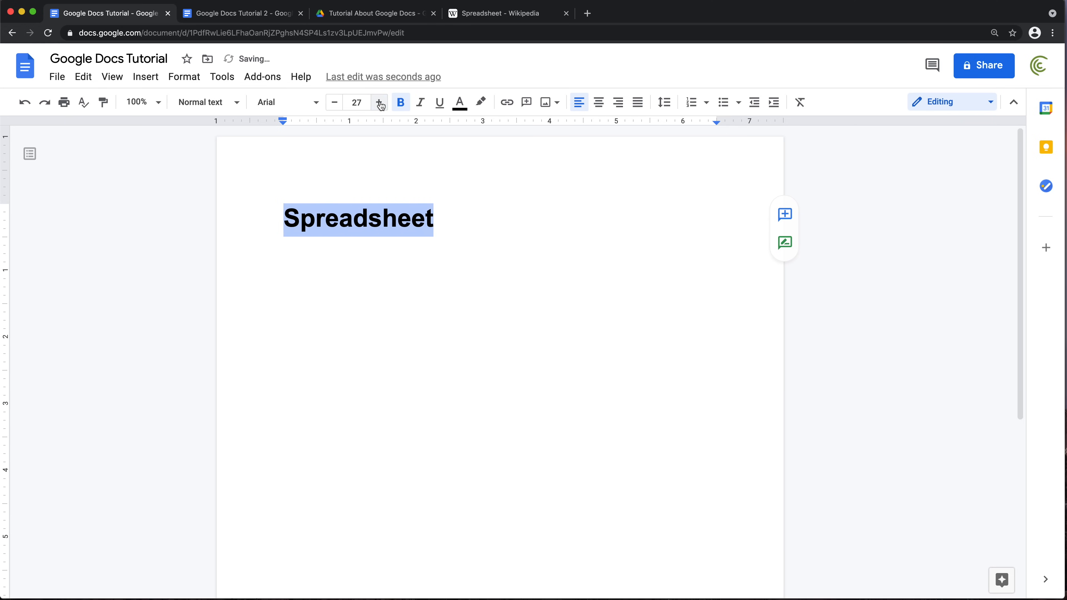
Add two new lines below the "Spreadsheet" heading in Google Docs Tutorial.
left_click(451, 226)
key("Return")
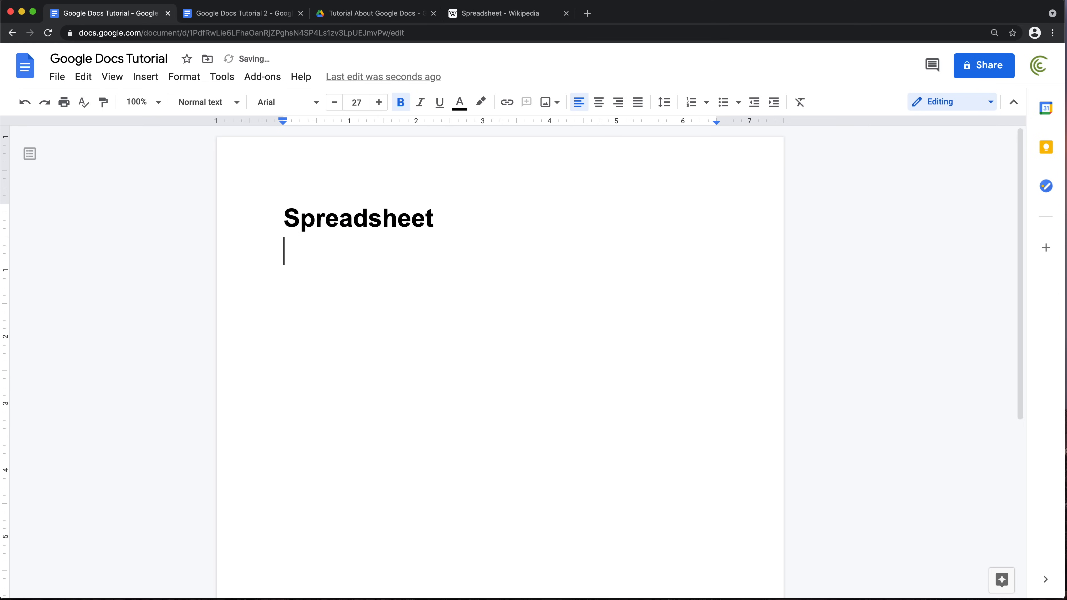
key("Return")
In Google Docs Tutorial 2, apply the Title style to "Spreadsheet" and start a new line below it.
left_click(235, 17)
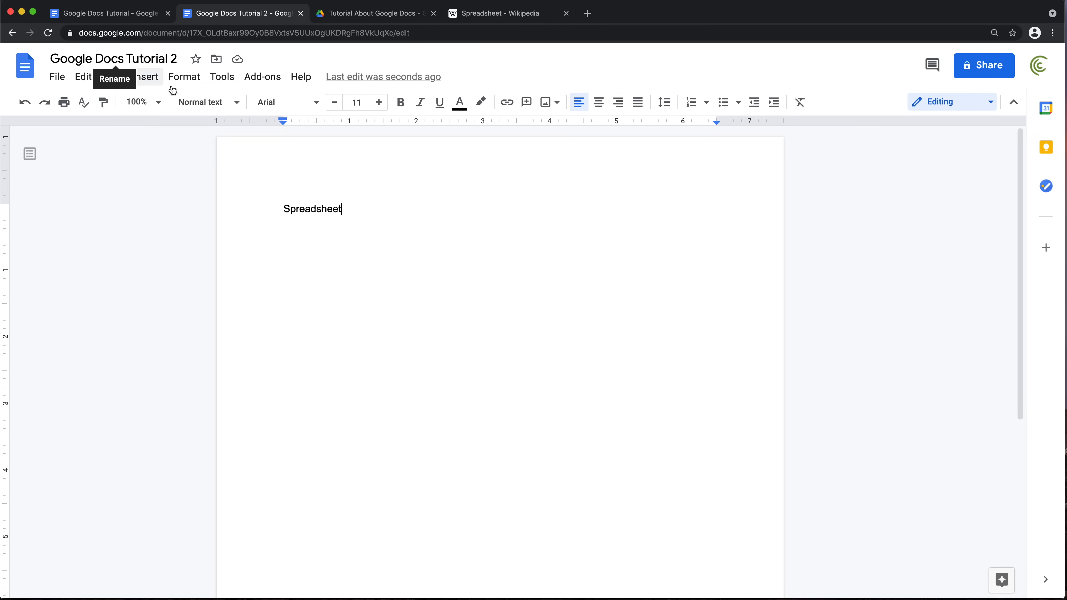
left_click_drag(352, 209, 274, 212)
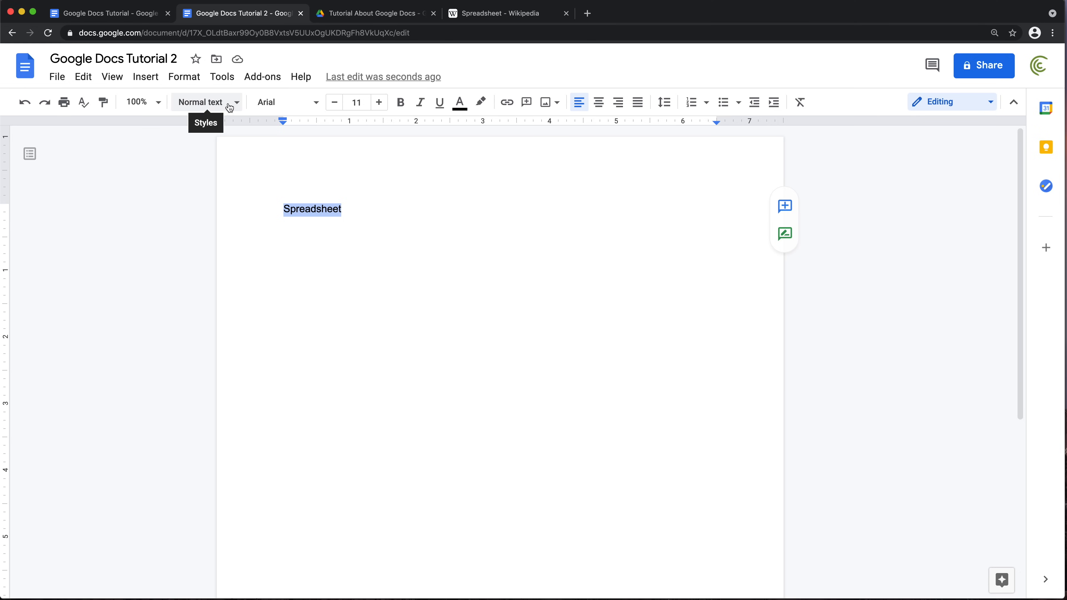
left_click(237, 104)
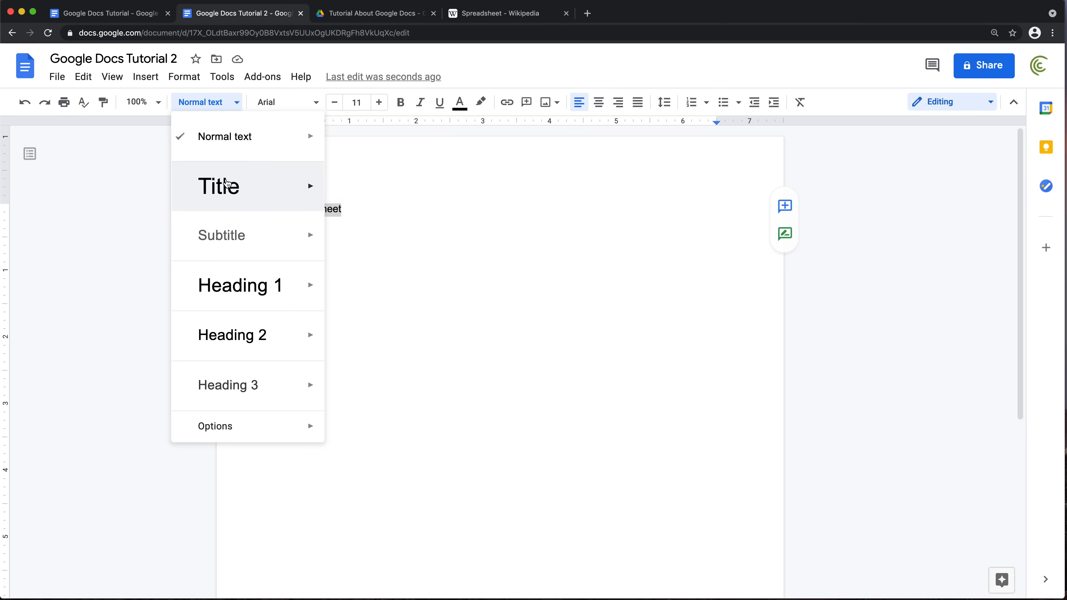
left_click(226, 183)
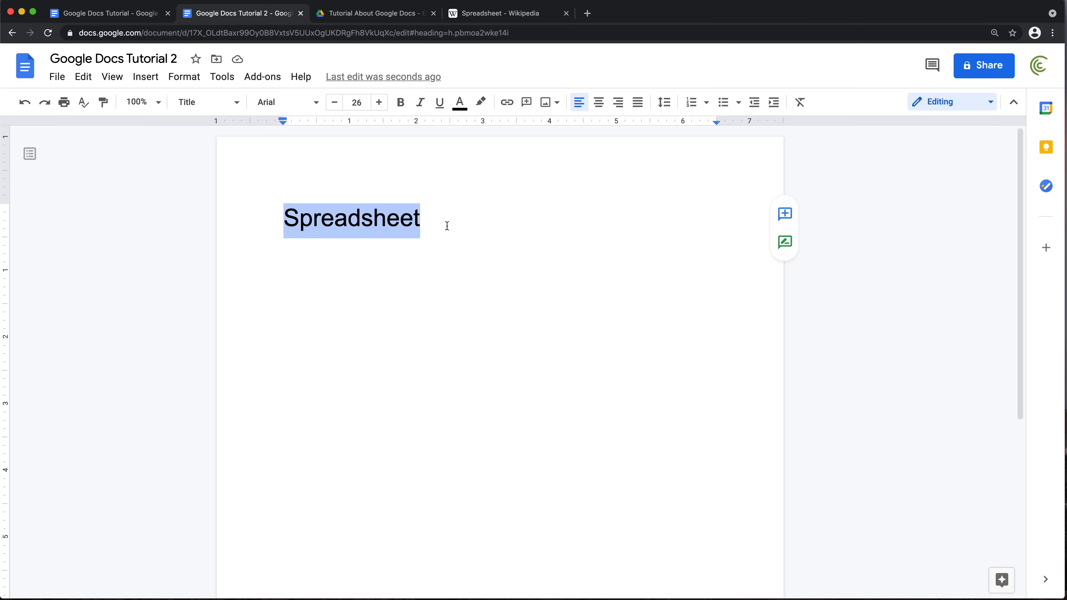
left_click(462, 243)
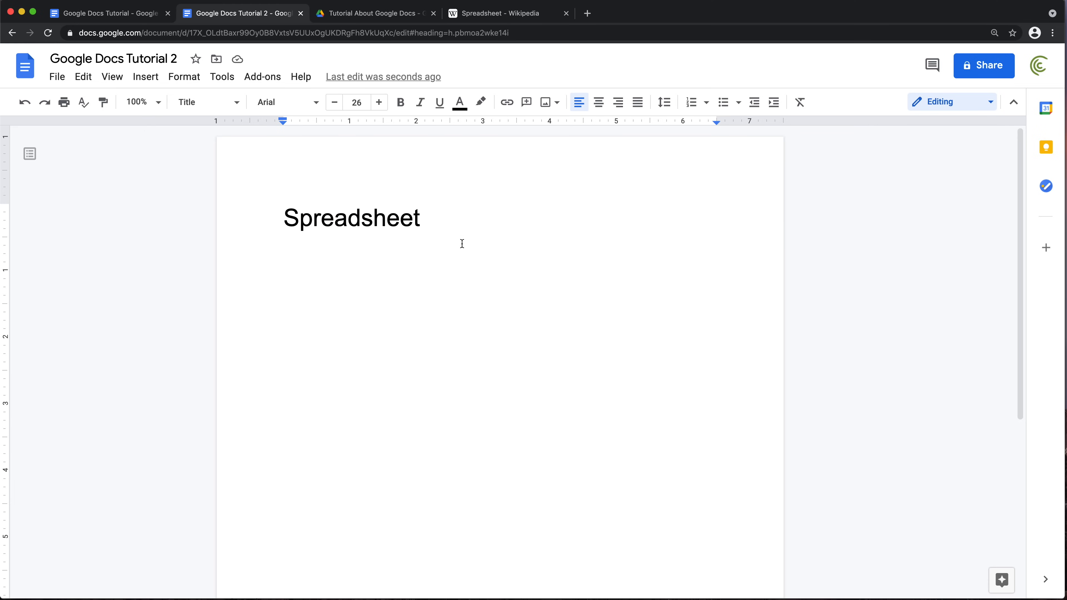
key("Return")
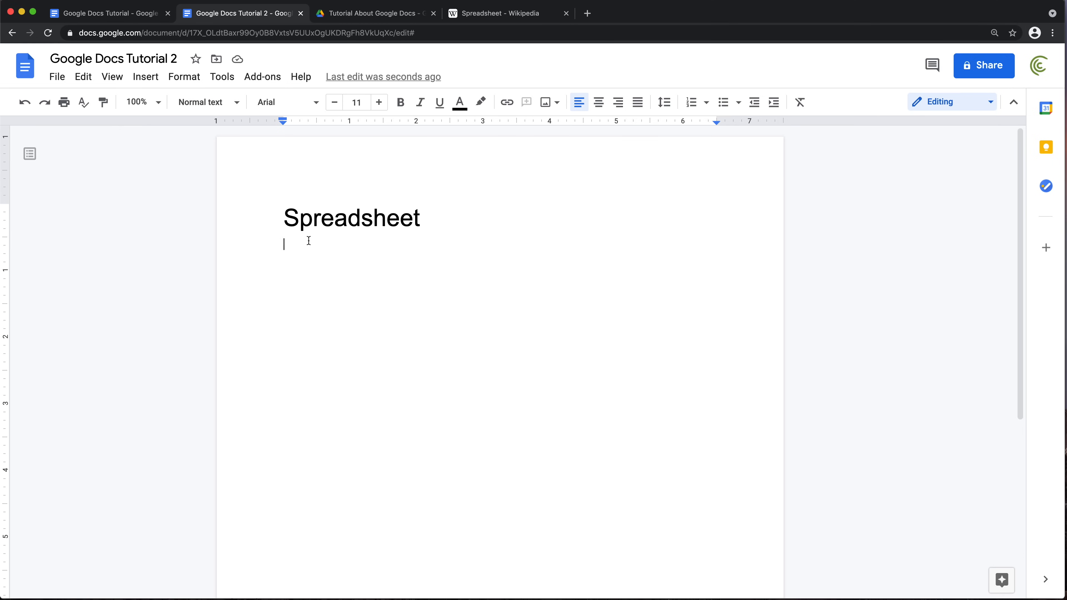
Copy the first four paragraphs of the Wikipedia Spreadsheet article and paste them without formatting below the title in Google Docs Tutorial 2.
left_click(488, 17)
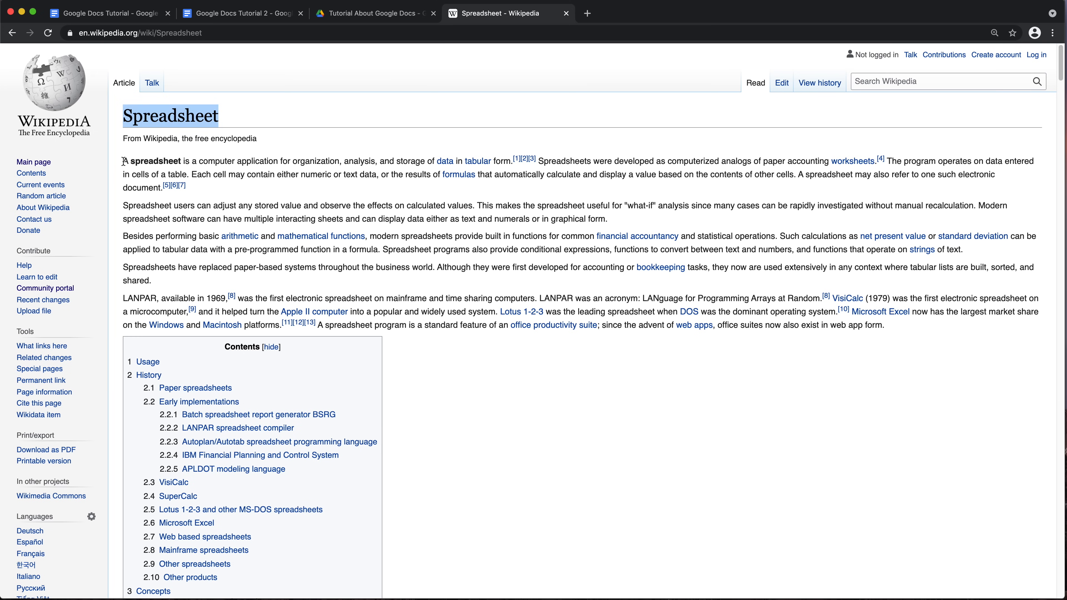
left_click_drag(124, 162, 200, 279)
key("super+c")
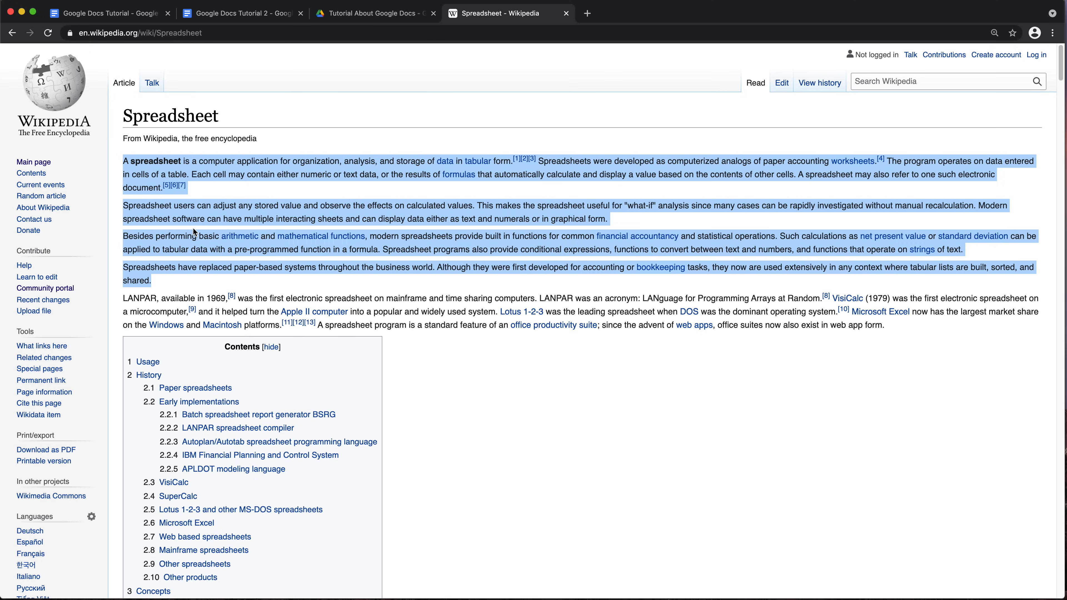
left_click(236, 17)
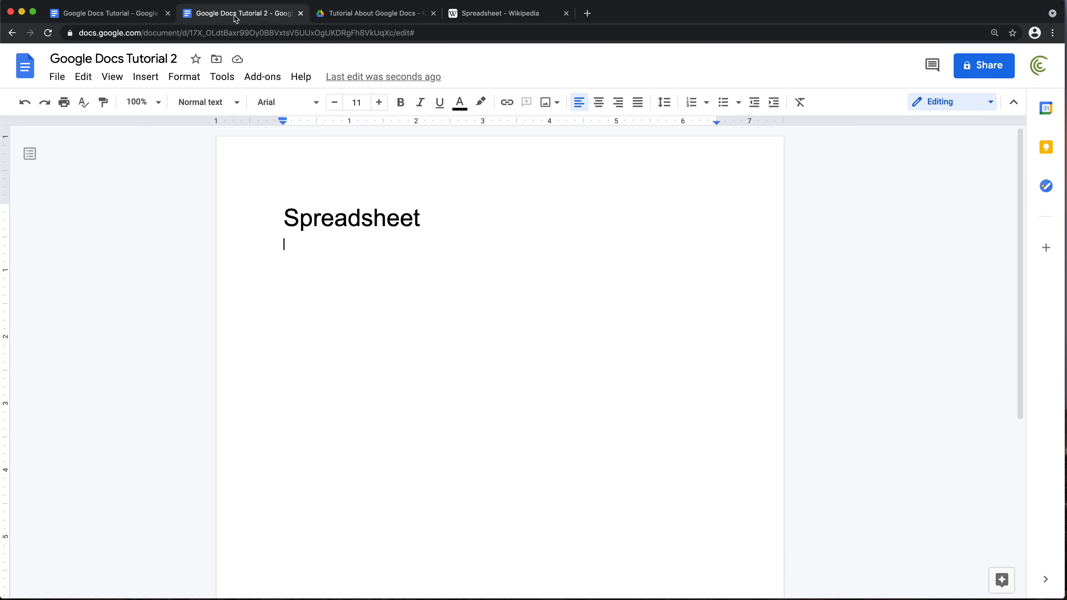
right_click(295, 247)
left_click(368, 332)
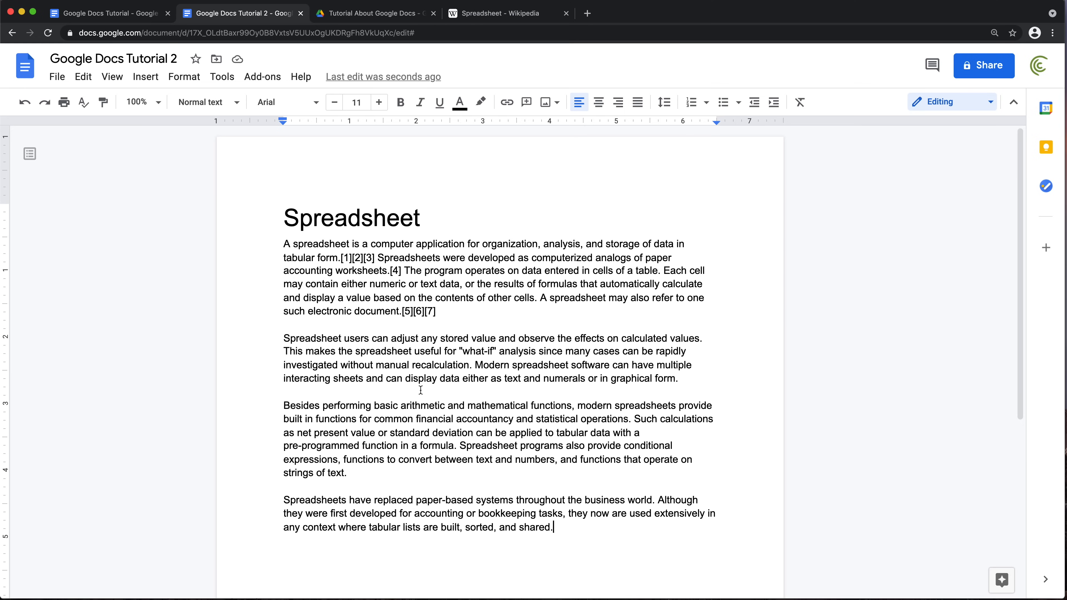
Paste the same four Wikipedia paragraphs without formatting below the heading in Google Docs Tutorial.
key("ctrl+Tab")
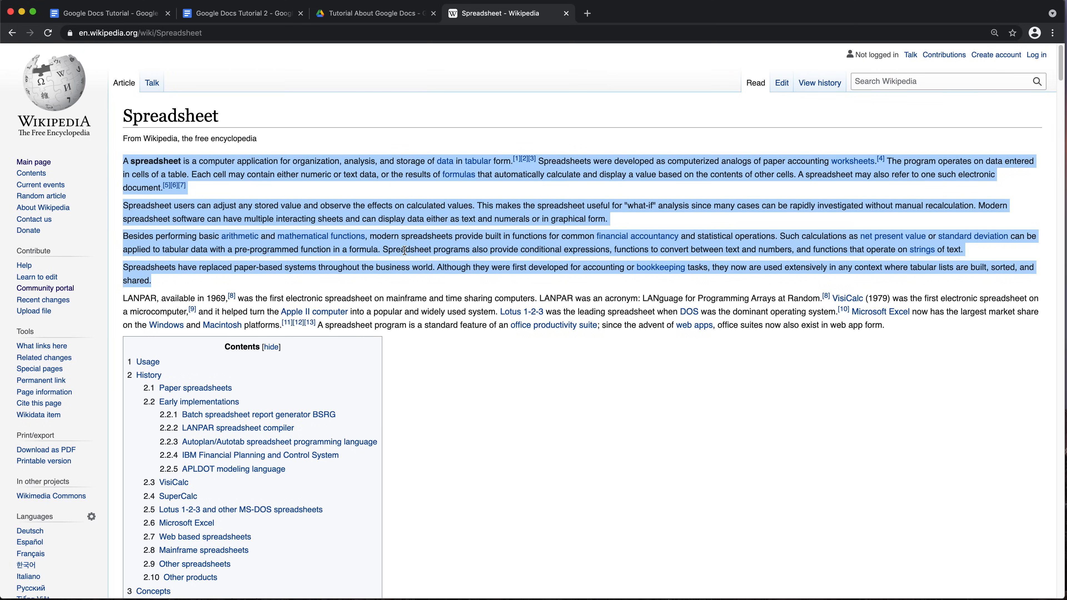
left_click(103, 14)
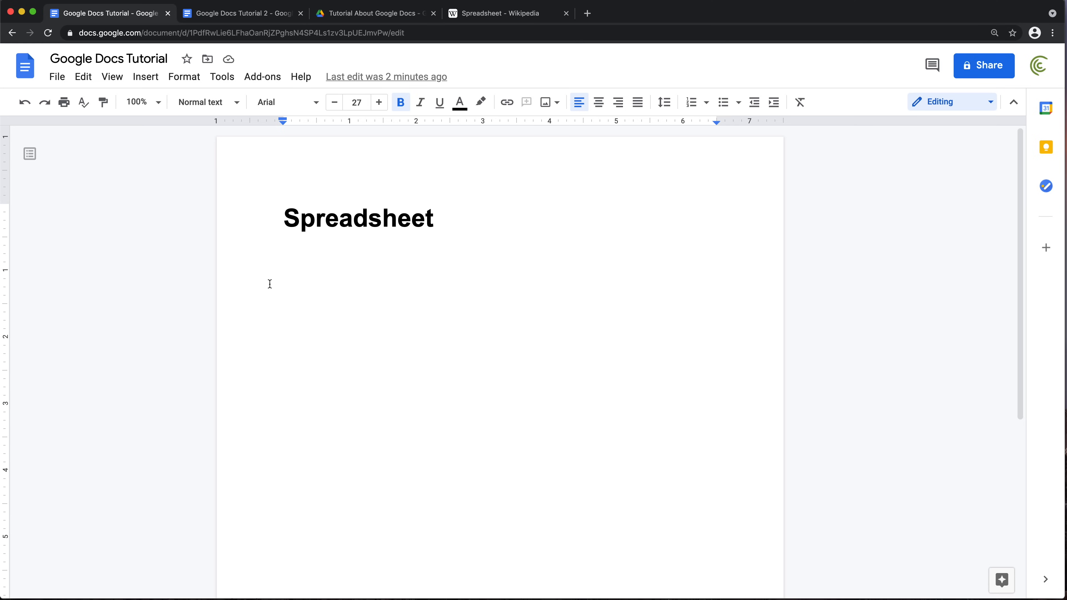
right_click(292, 286)
left_click(352, 366)
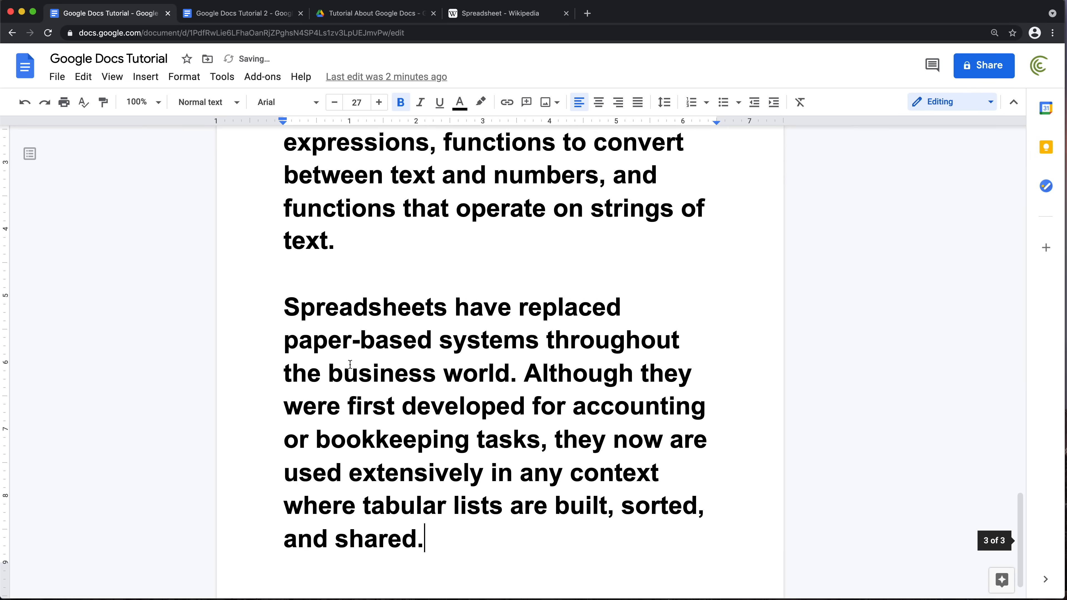
Set the font size of the four pasted paragraphs below the "Spreadsheet" heading to 12.
scroll(377, 337, "up", 15)
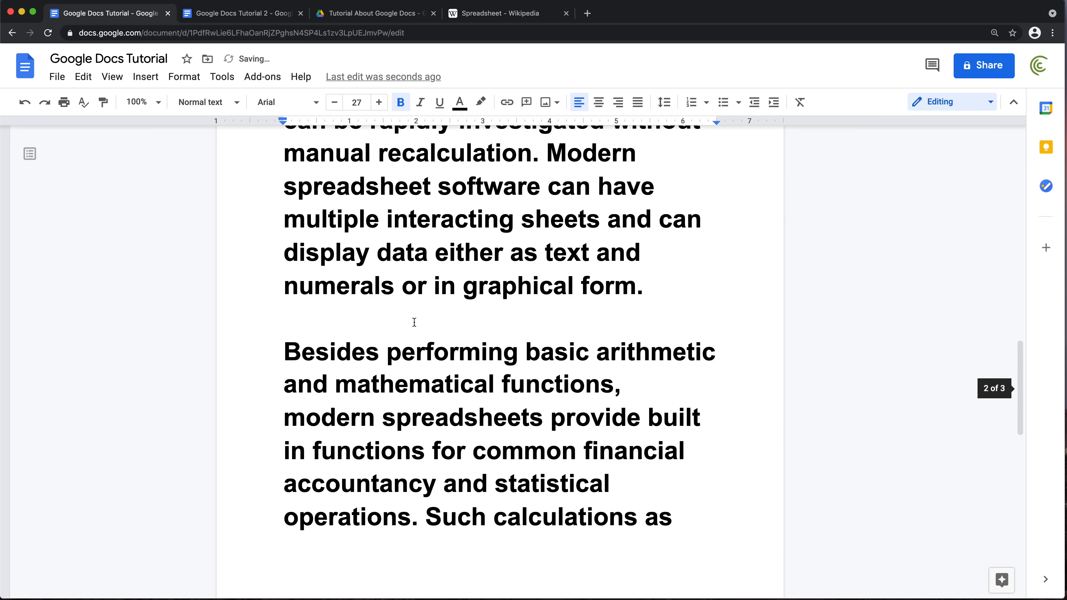
scroll(416, 324, "up", 12)
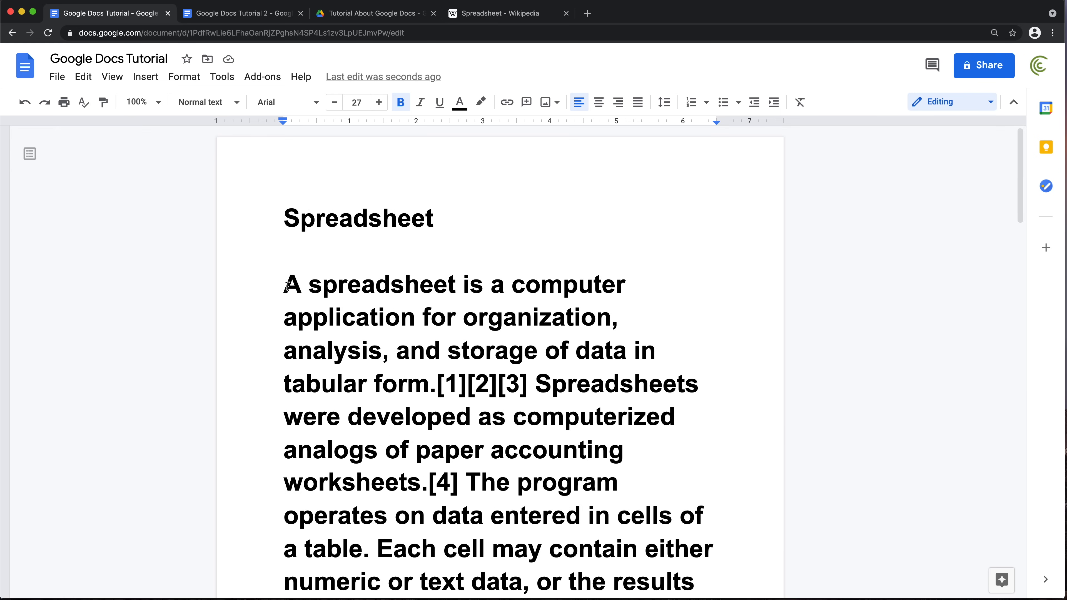
left_click_drag(287, 287, 514, 595)
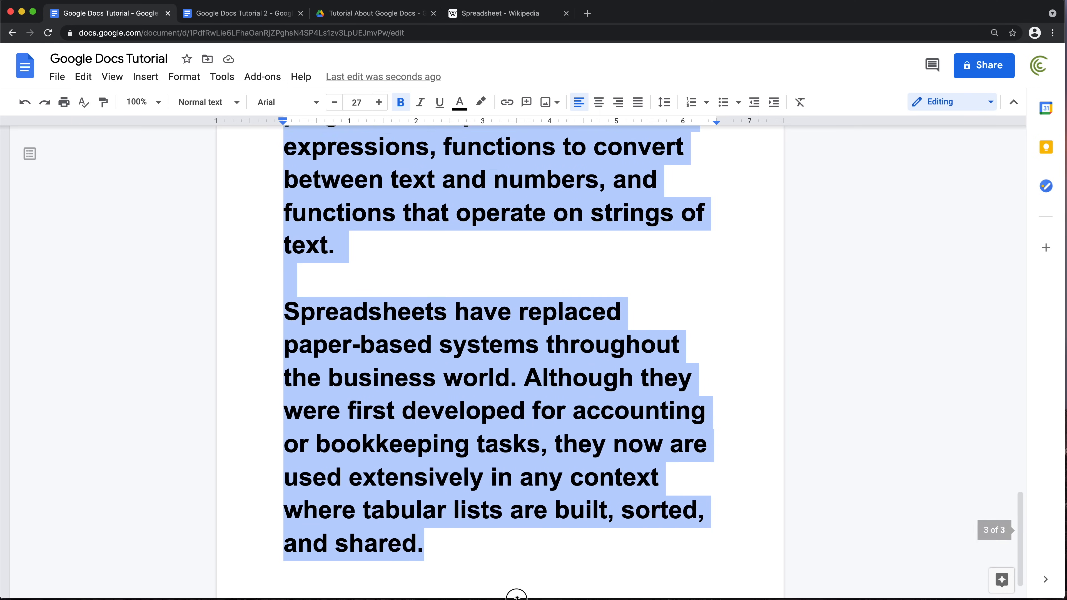
scroll(515, 580, "up", 15)
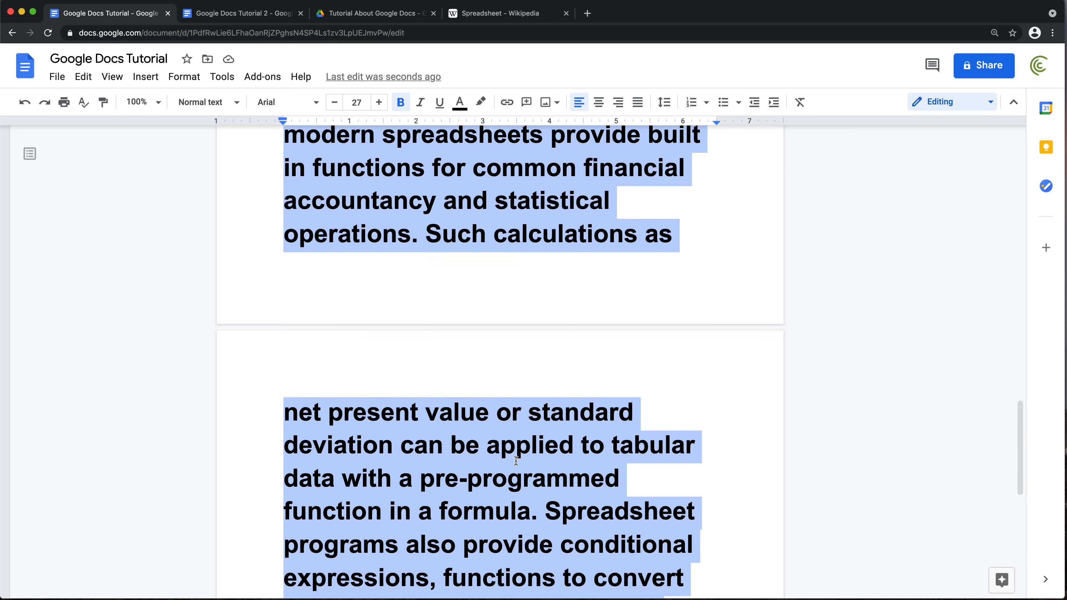
left_click(336, 108)
left_click(336, 108)
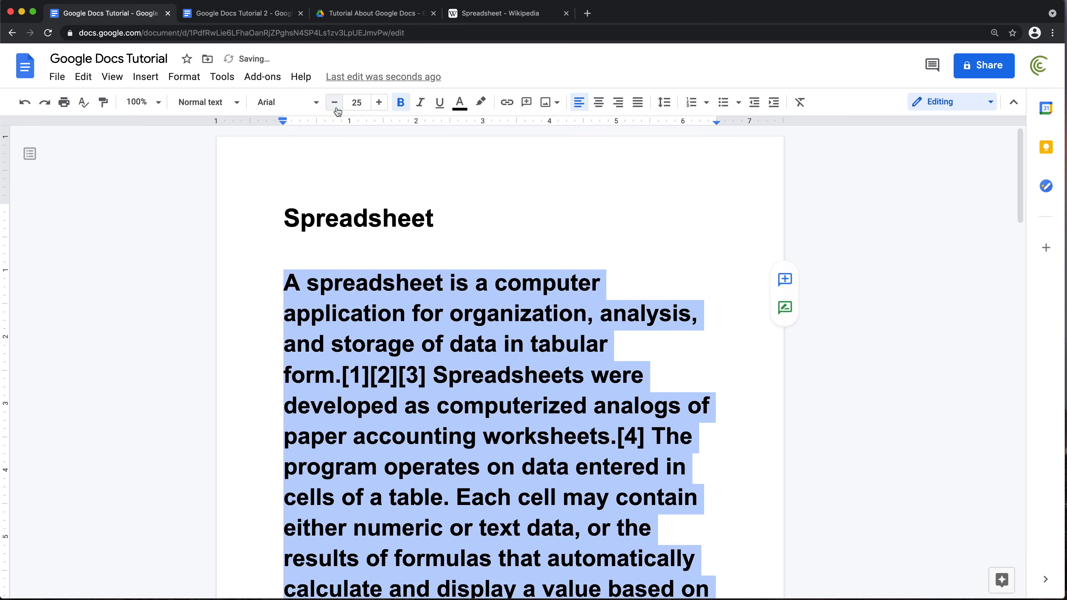
left_click(335, 108)
left_click(336, 108)
left_click(335, 109)
left_click(336, 108)
left_click(336, 109)
left_click(336, 109)
left_click(336, 108)
left_click(336, 108)
left_click(336, 108)
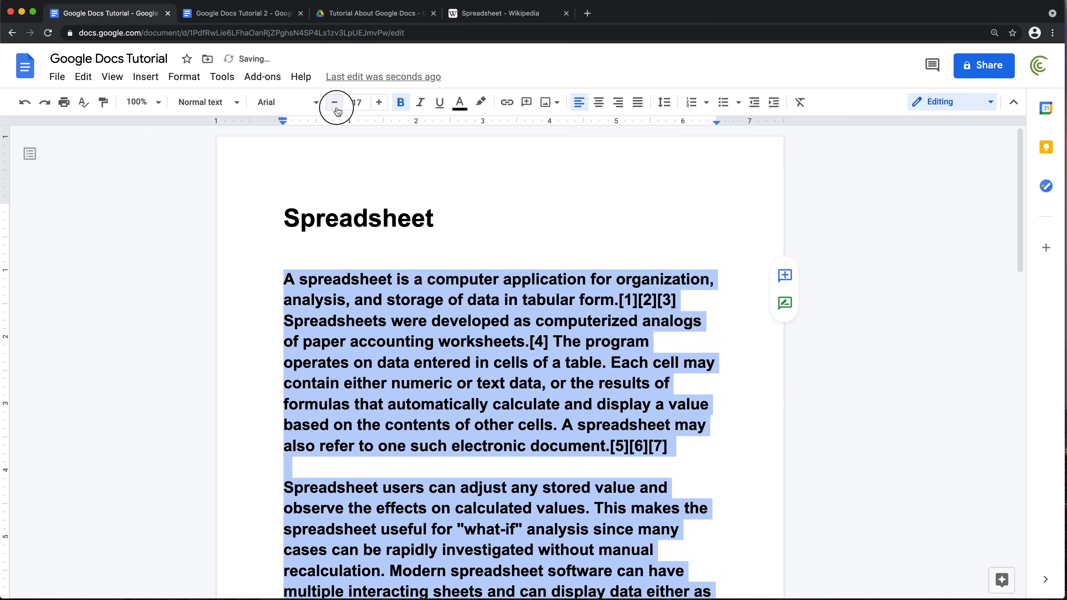
left_click(335, 109)
left_click(335, 108)
left_click(336, 108)
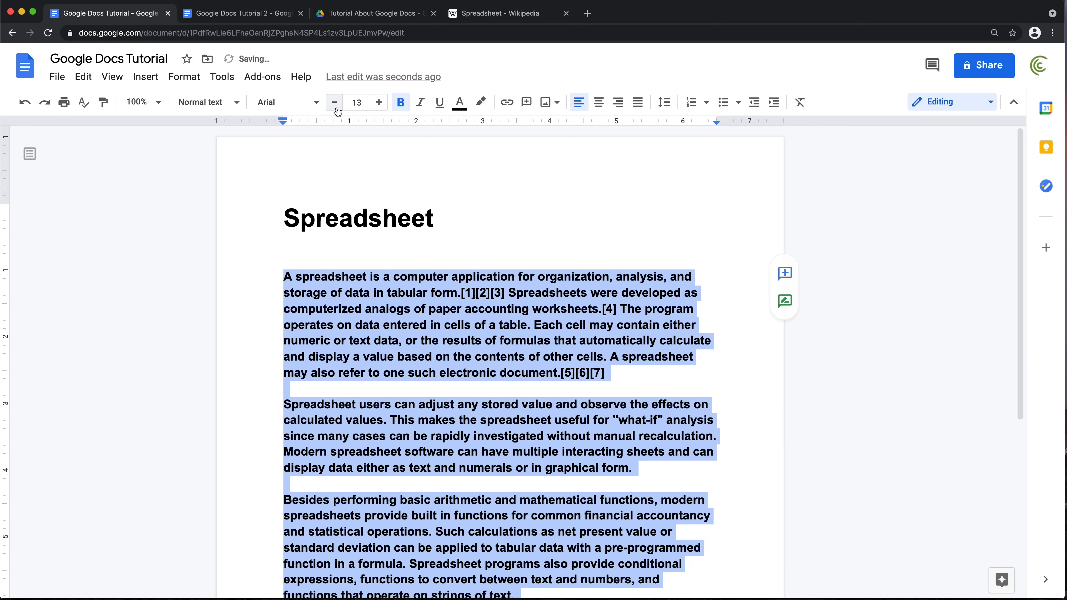
left_click(336, 108)
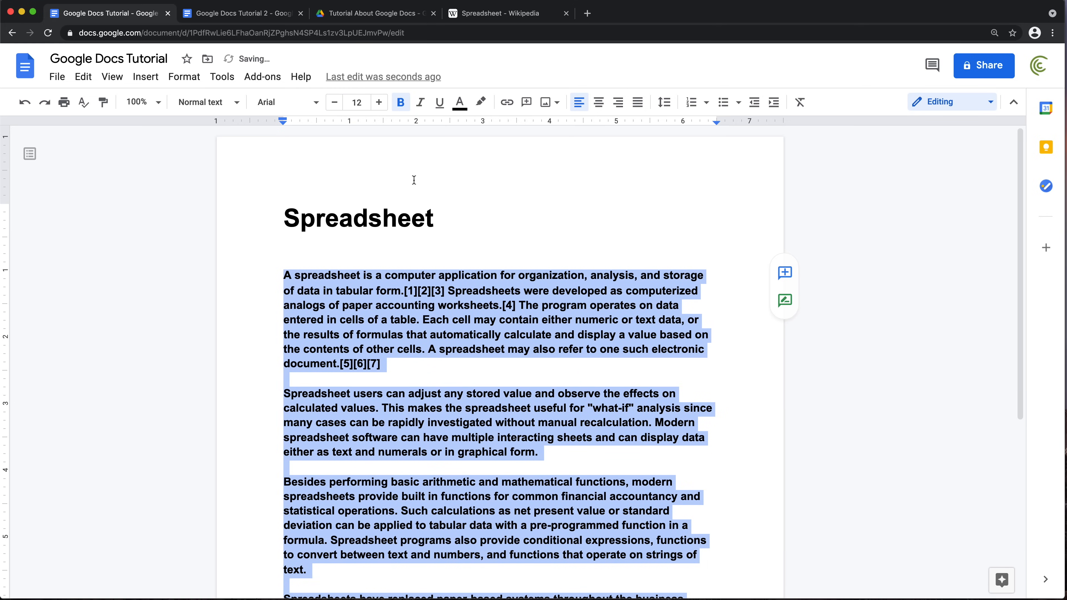
Remove bold from the four body paragraphs and start a new line, separated by a blank one, below the last paragraph.
left_click(400, 103)
scroll(488, 381, "down", 1)
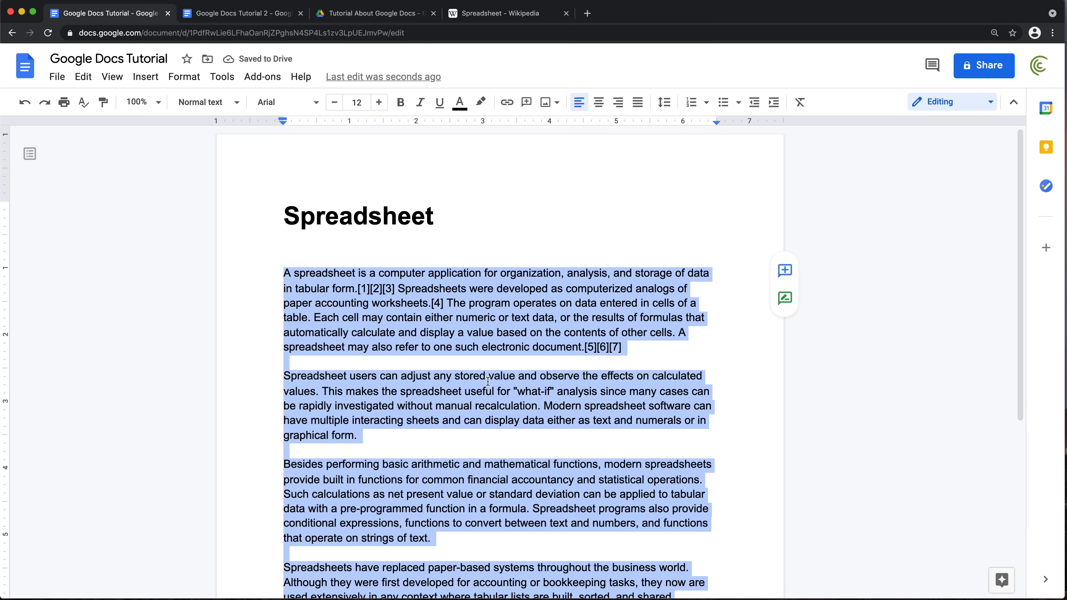
left_click(420, 442)
scroll(419, 442, "down", 7)
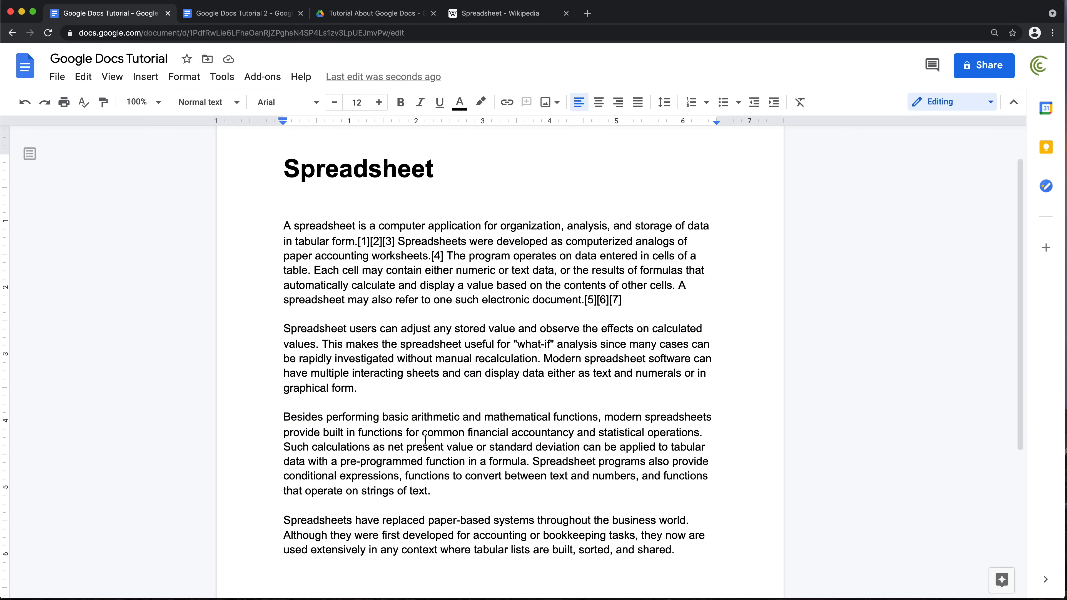
left_click(694, 319)
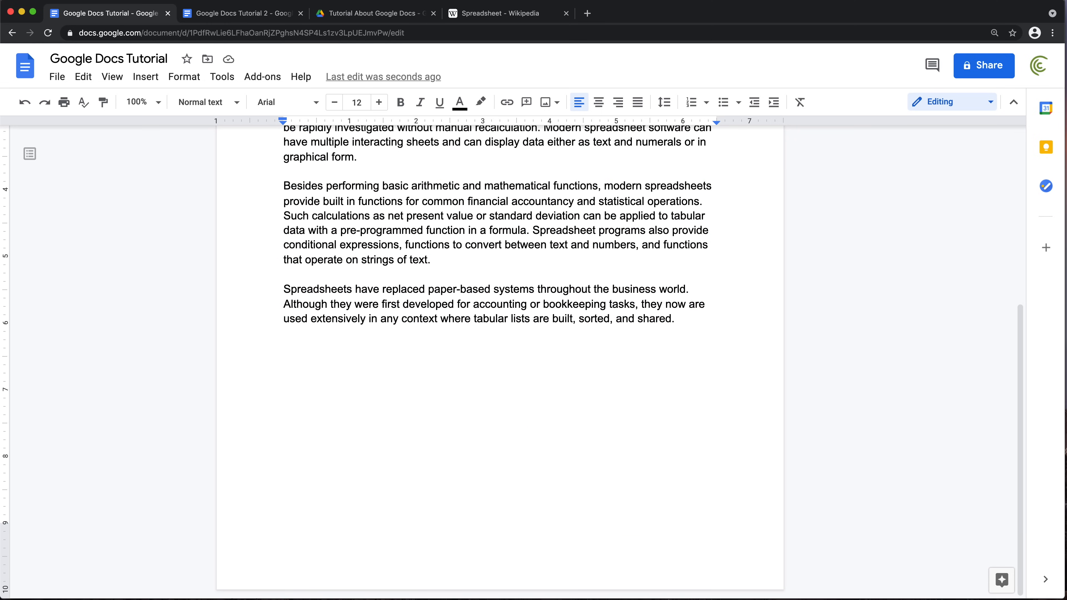
key("Return")
Examine the heading levels in the Wikipedia Spreadsheet article, from the page title through Usage and History to the Paper spreadsheets subheading.
left_click(519, 16)
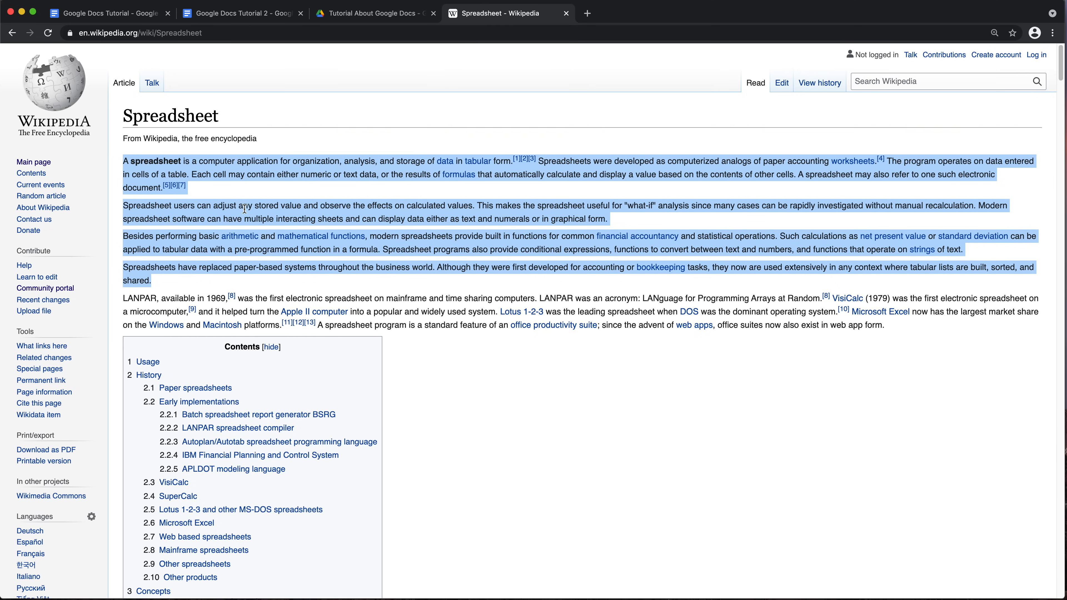
scroll(248, 247, "down", 2)
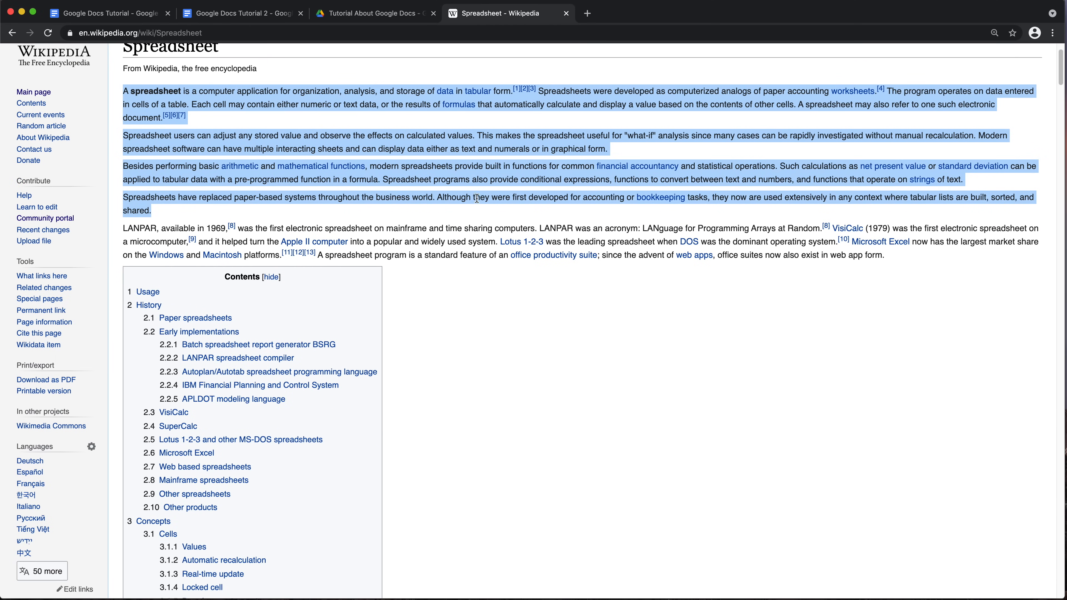
scroll(457, 238, "down", 10)
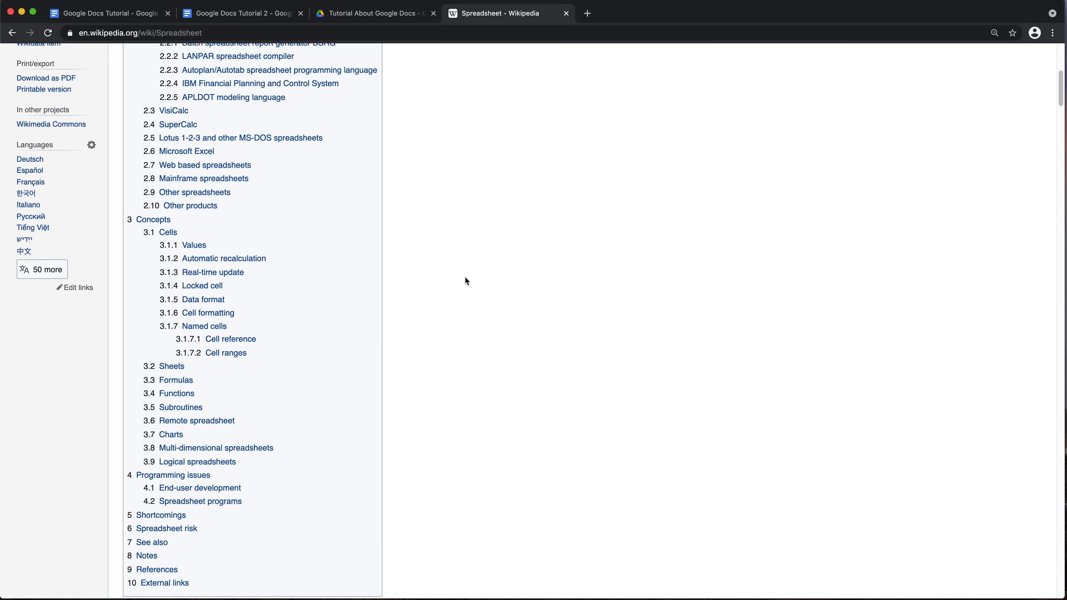
scroll(464, 280, "down", 8)
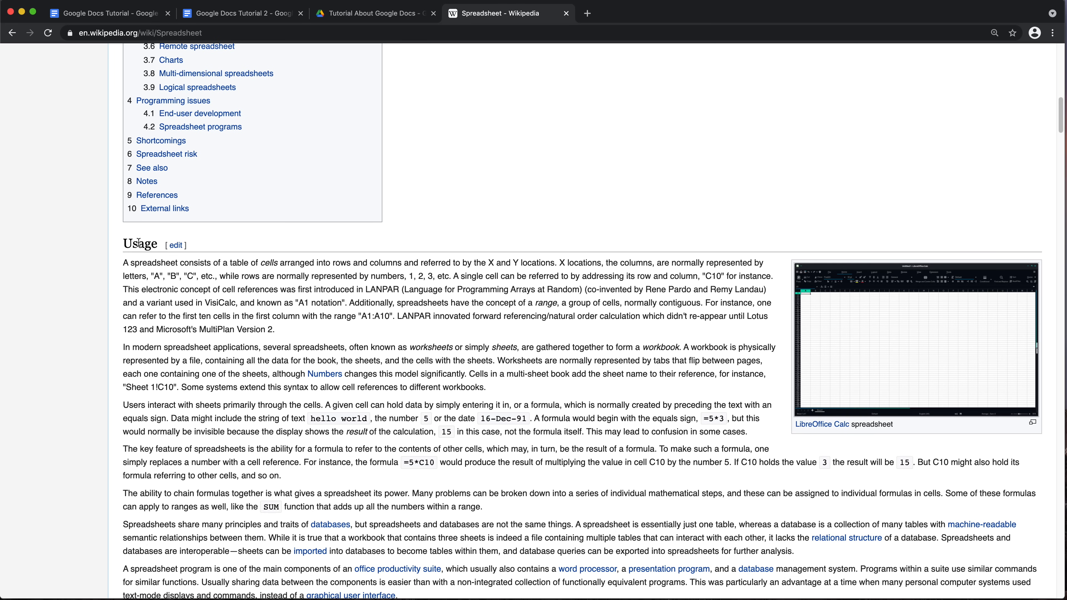
scroll(162, 243, "up", 15)
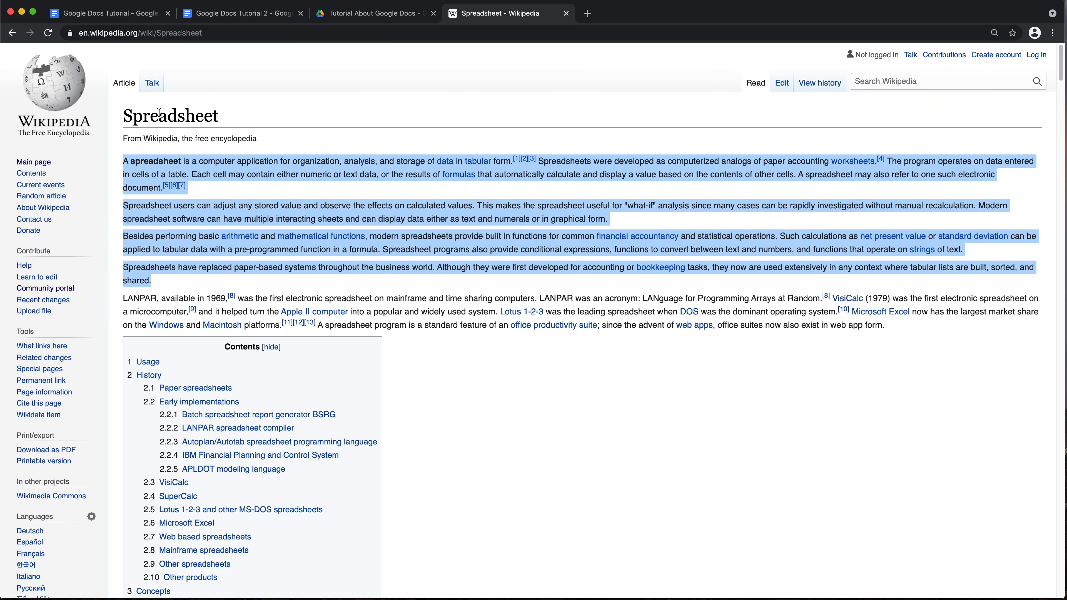
left_click(153, 115)
double_click(154, 115)
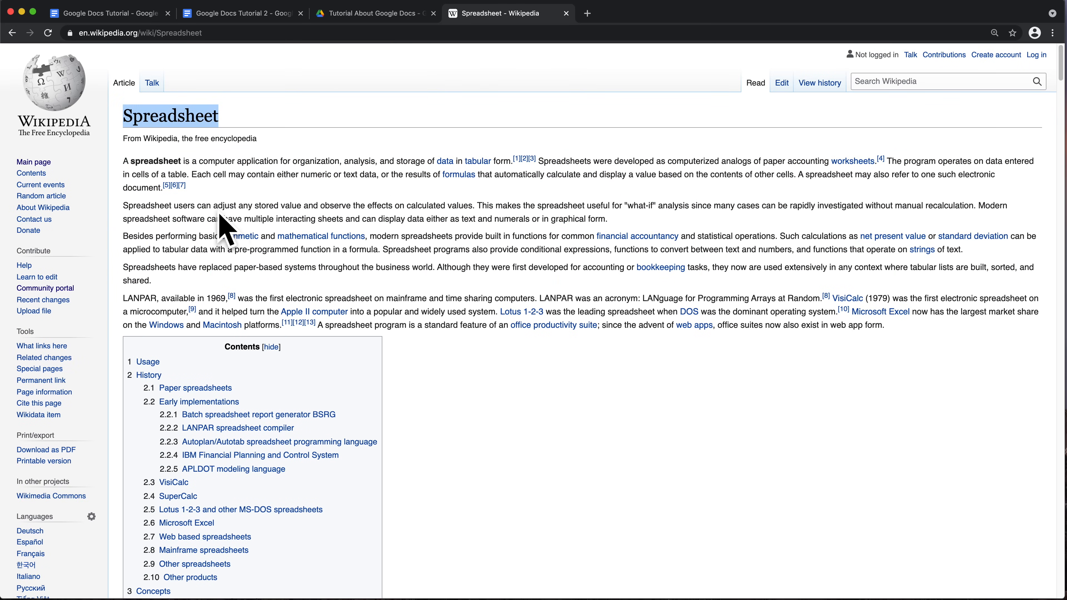
scroll(222, 226, "down", 4)
scroll(221, 221, "down", 12)
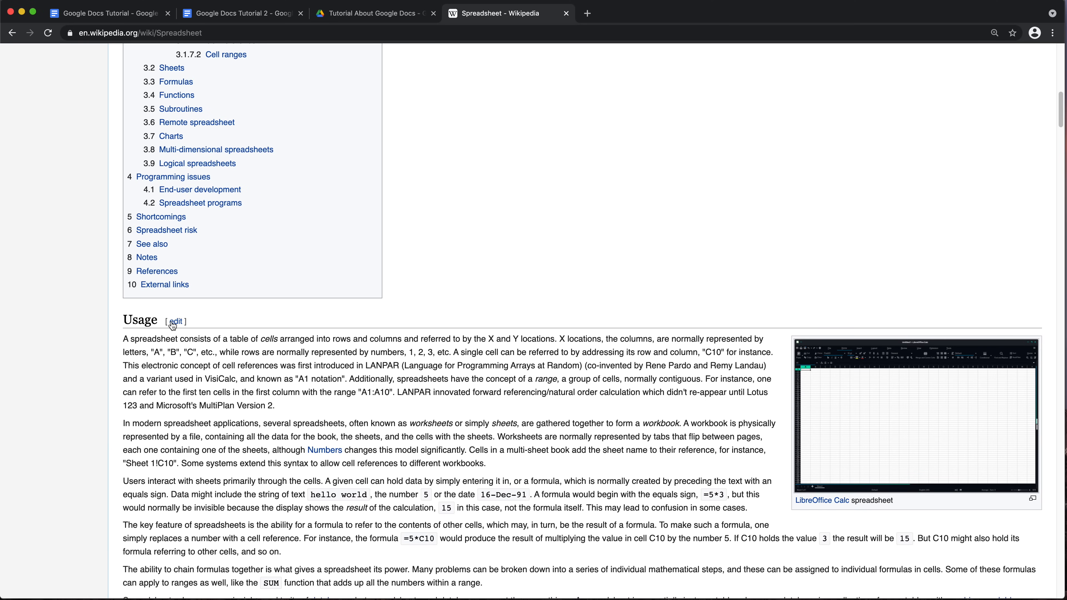
double_click(134, 322)
scroll(160, 326, "down", 1)
scroll(161, 346, "down", 10)
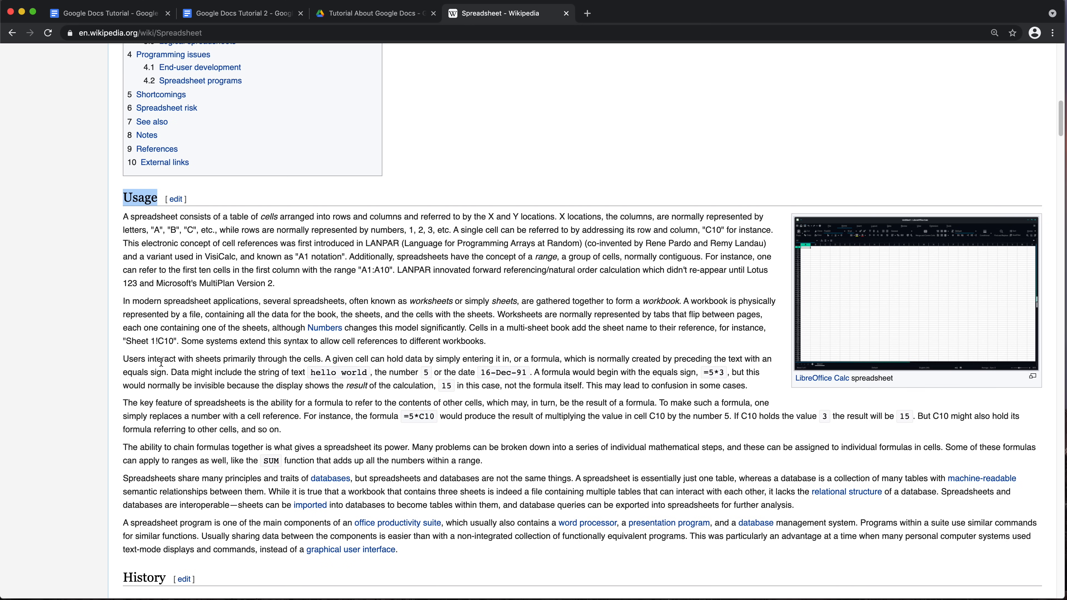
scroll(165, 345, "up", 5)
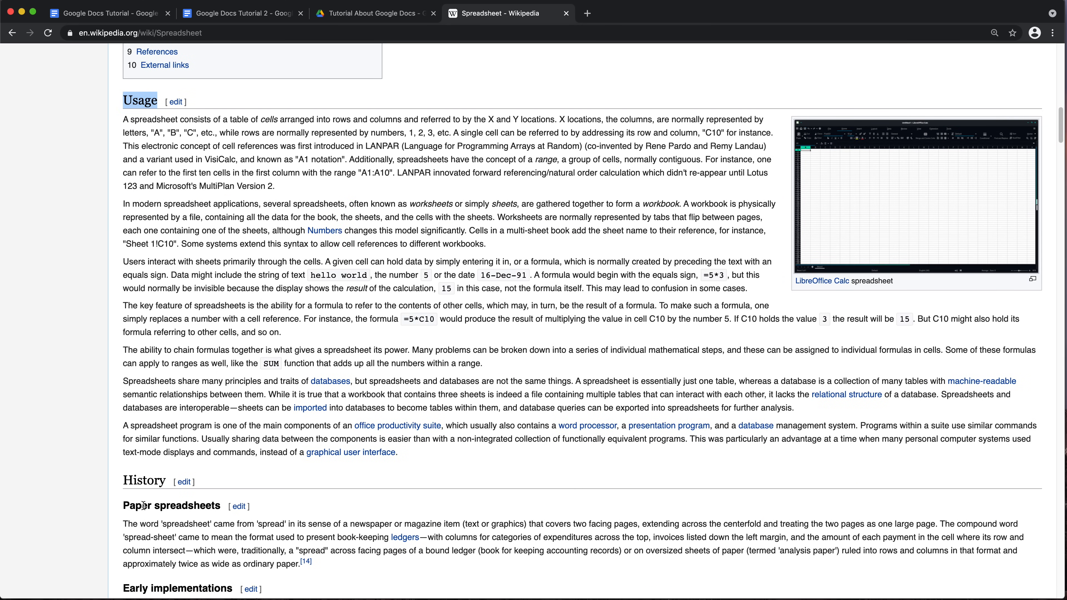
double_click(131, 483)
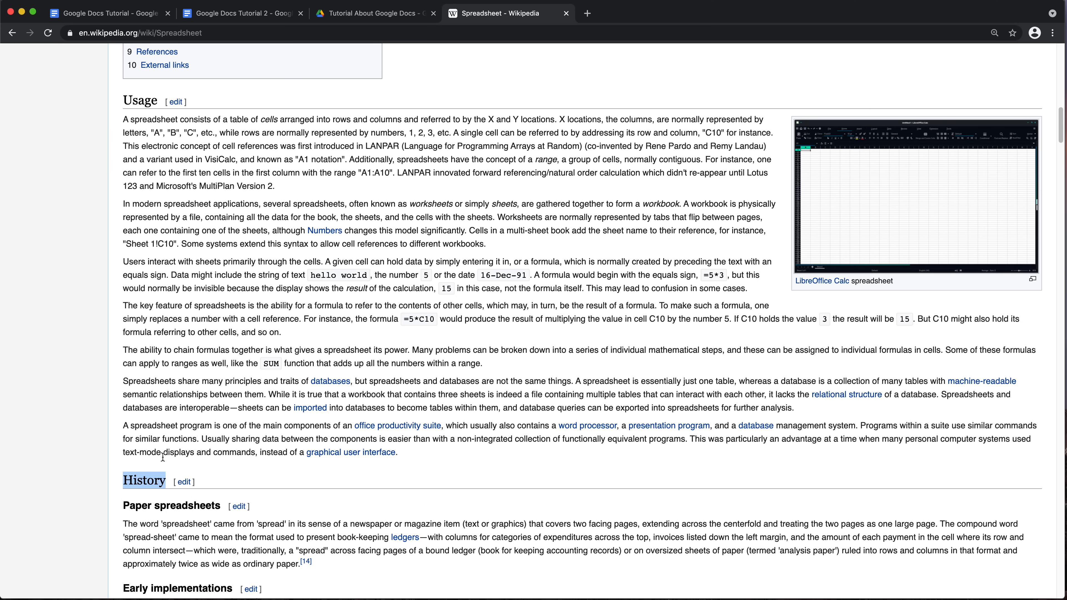
scroll(163, 458, "down", 5)
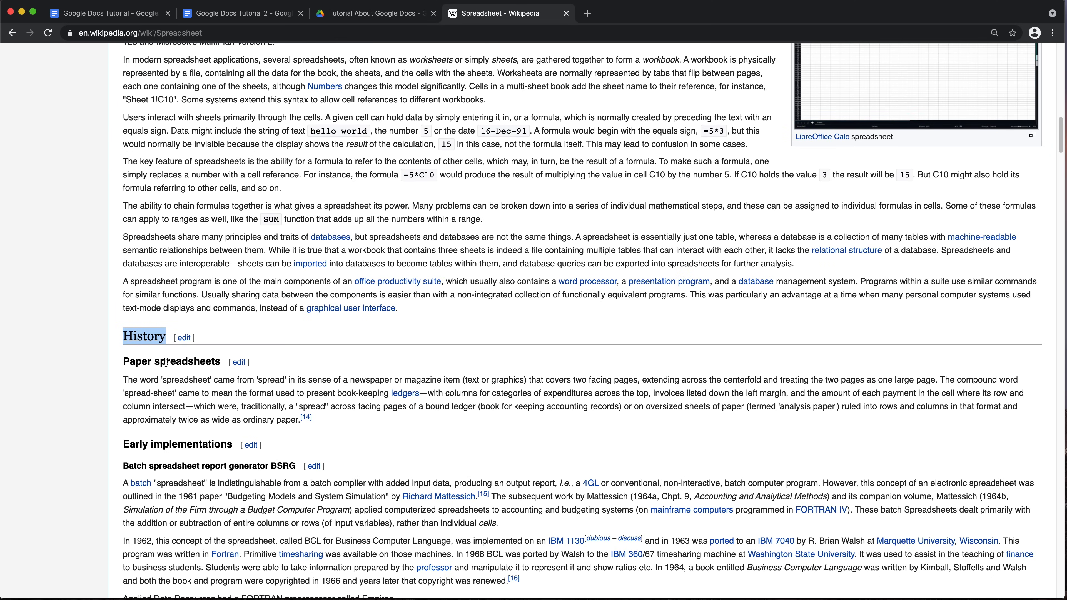
left_click_drag(111, 362, 193, 362)
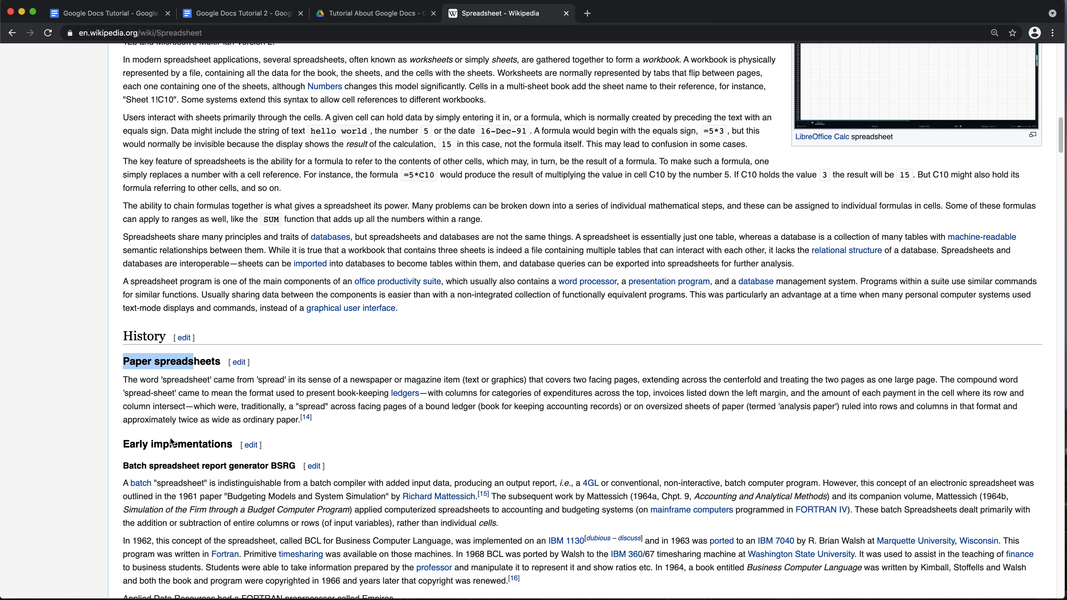
scroll(170, 441, "down", 5)
scroll(223, 471, "down", 3)
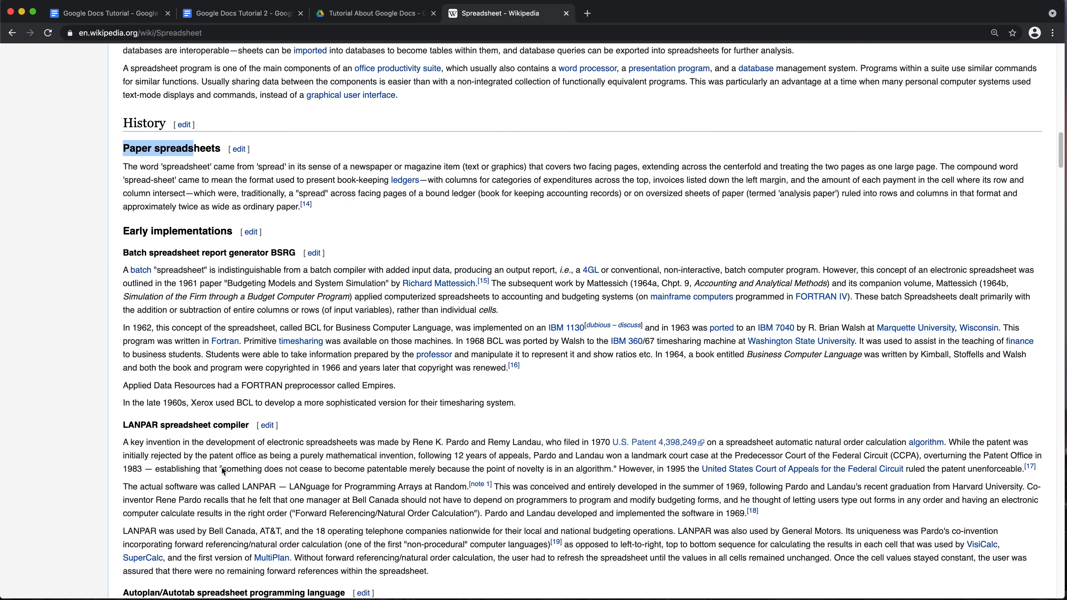
scroll(233, 295, "up", 18)
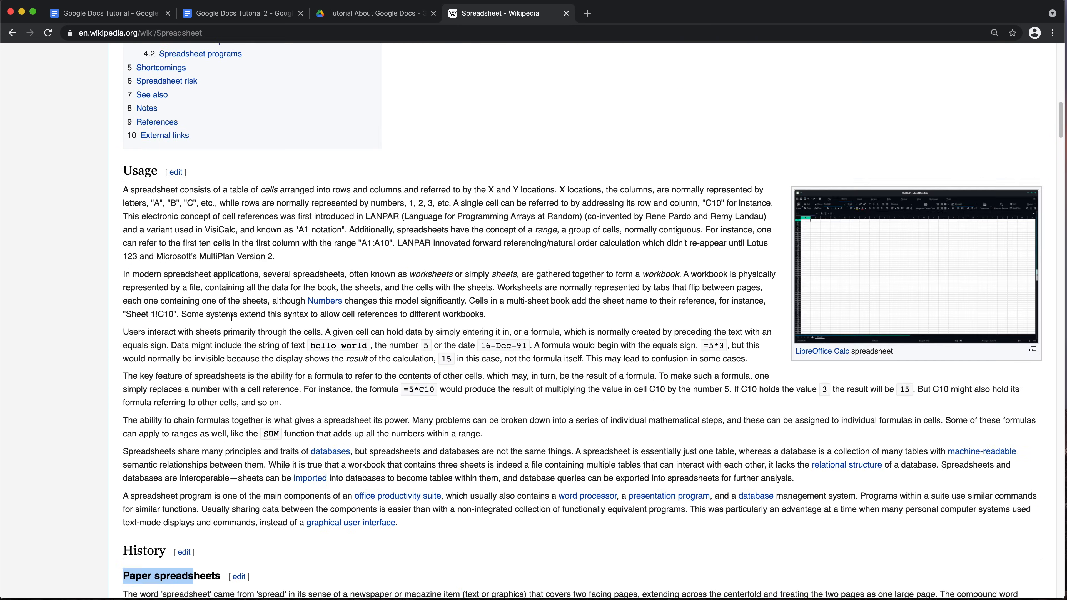
Copy the "Usage" heading from the Wikipedia article and paste it without formatting below the last paragraph in Google Docs Tutorial 2.
double_click(142, 246)
key("super+c")
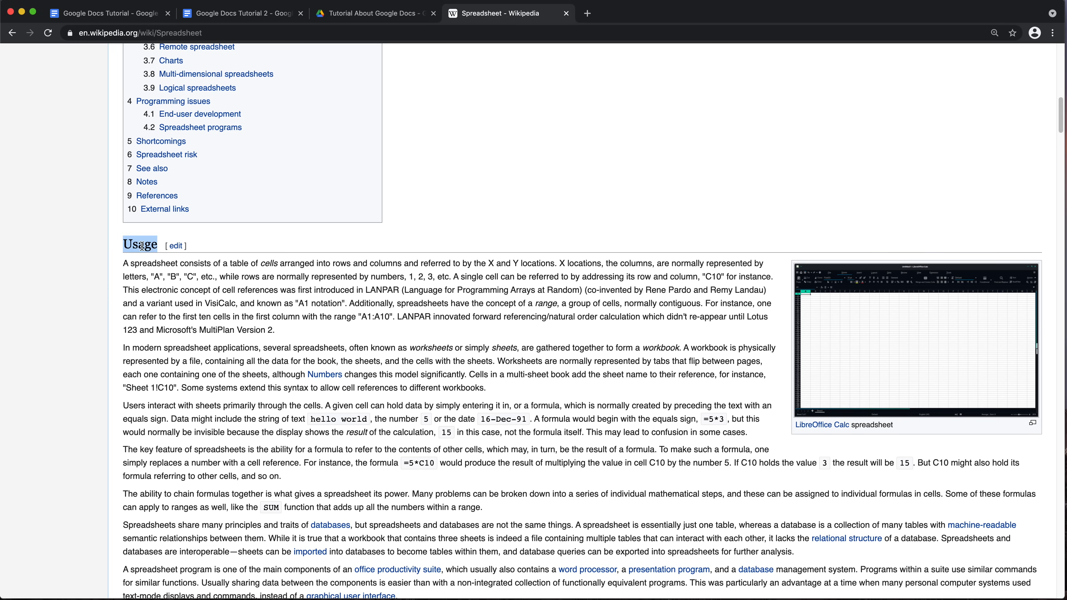
scroll(142, 246, "down", 1)
left_click(214, 19)
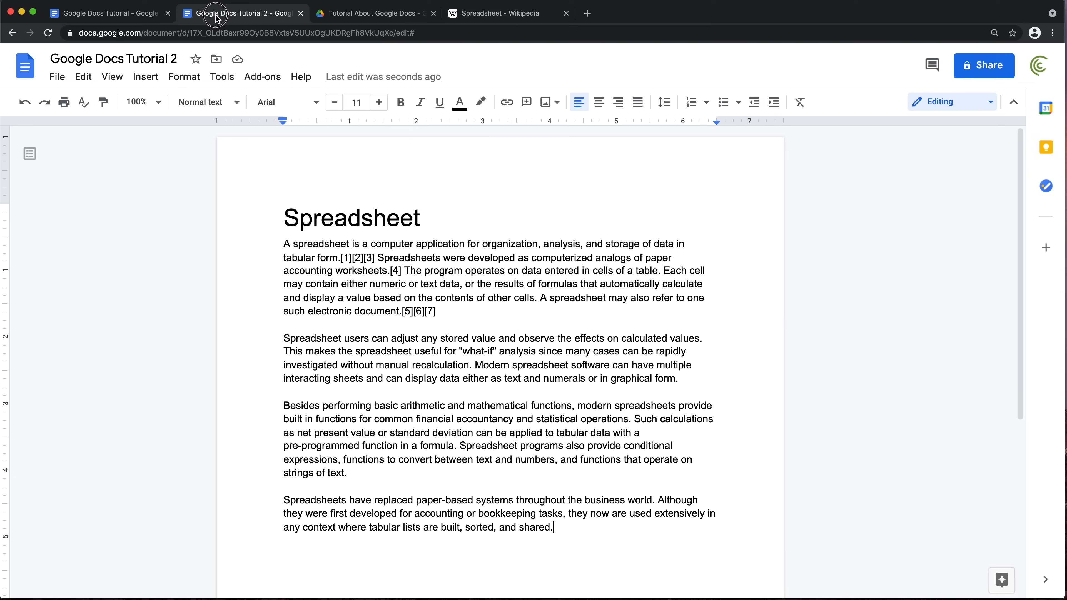
scroll(514, 428, "down", 3)
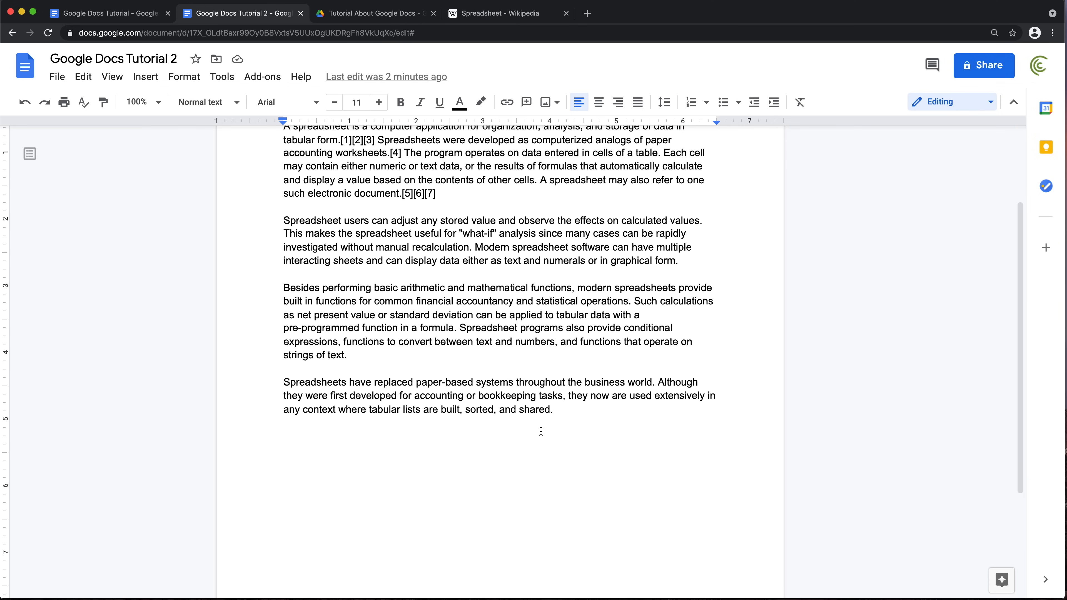
key("Return")
key("Return")
right_click(320, 441)
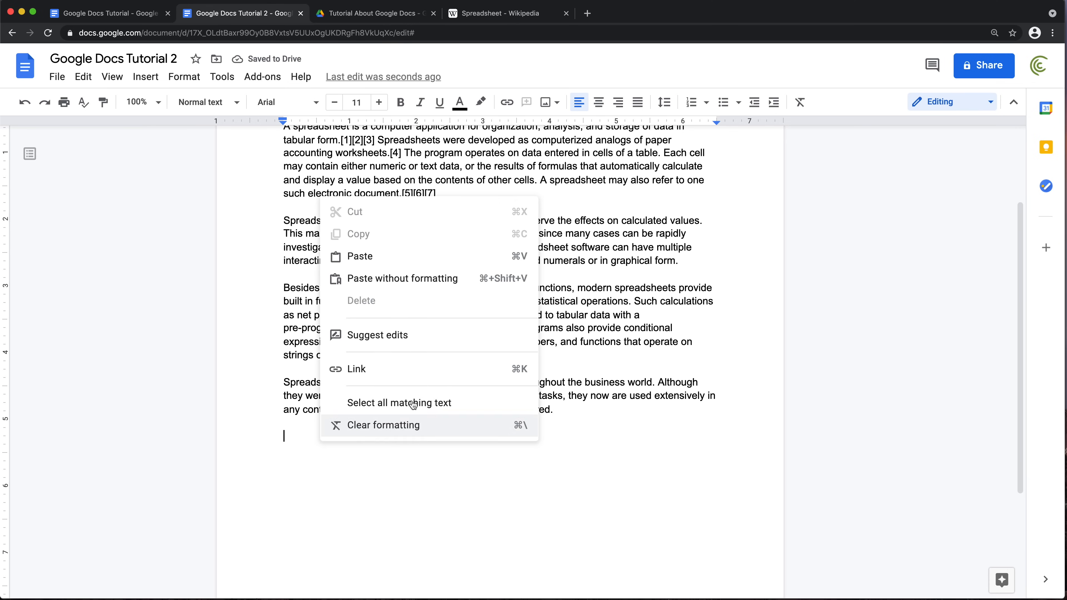
left_click(417, 280)
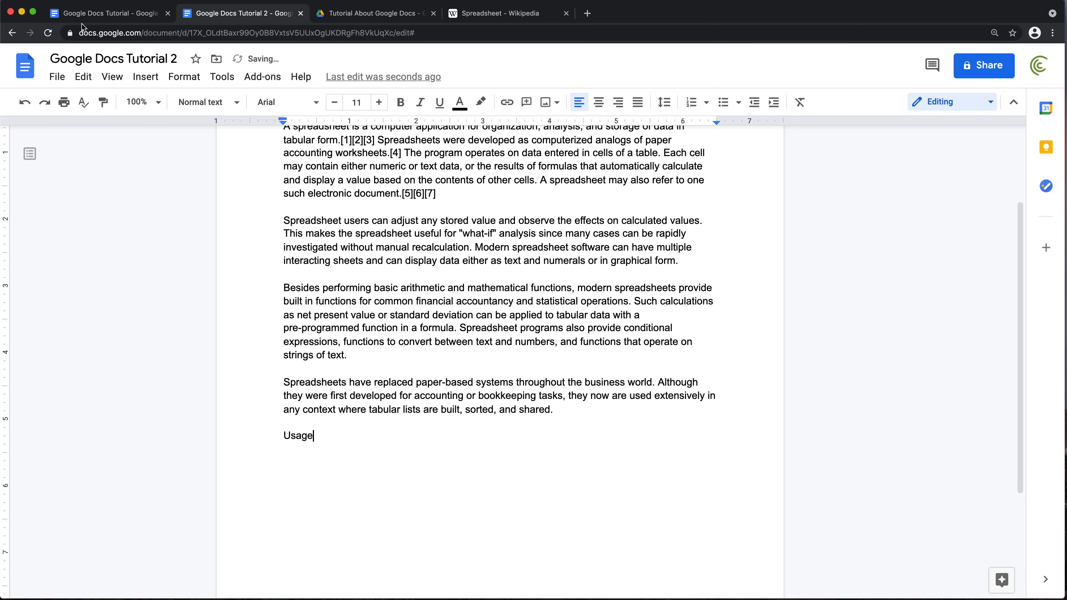
In Google Docs Tutorial, paste the "Usage" heading without formatting on the empty line below the last paragraph.
left_click(111, 13)
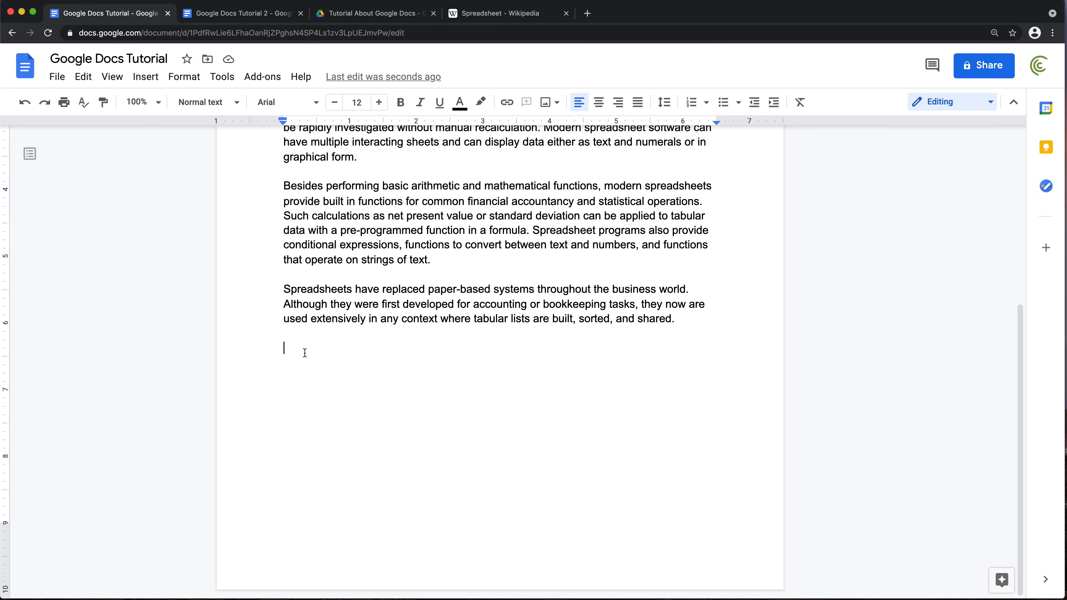
right_click(293, 348)
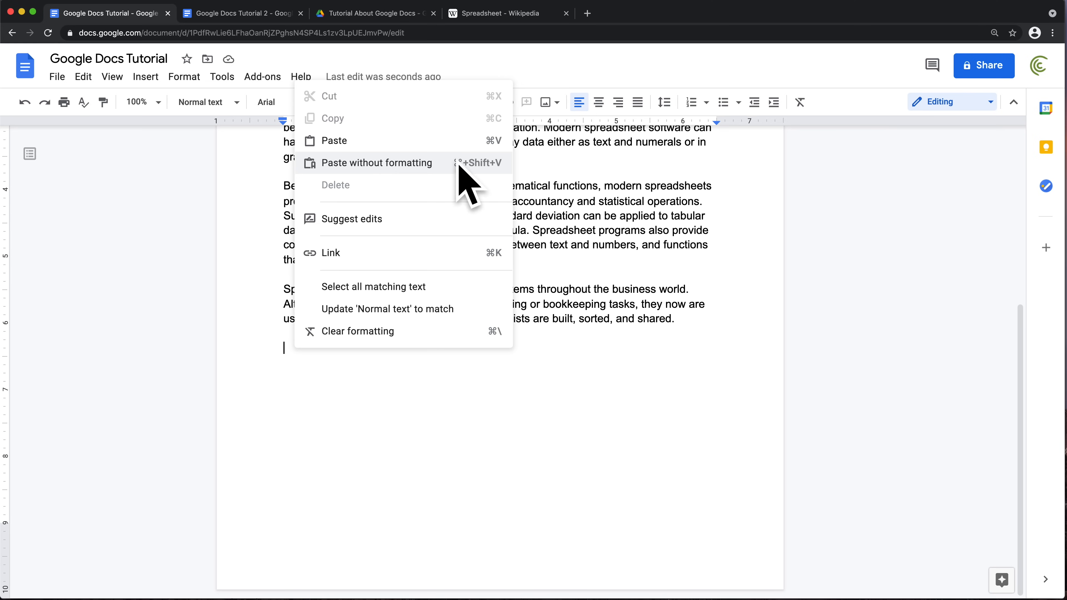
left_click(406, 164)
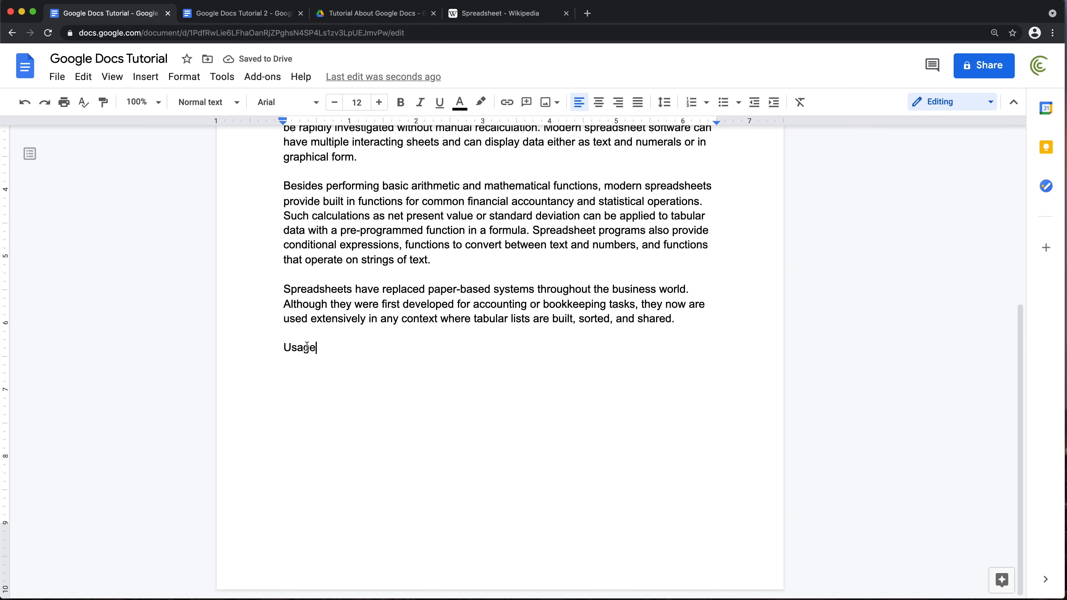
Set the font size of "Usage" in Google Docs Tutorial to 18, and compare it with the "Spreadsheet" heading.
double_click(307, 347)
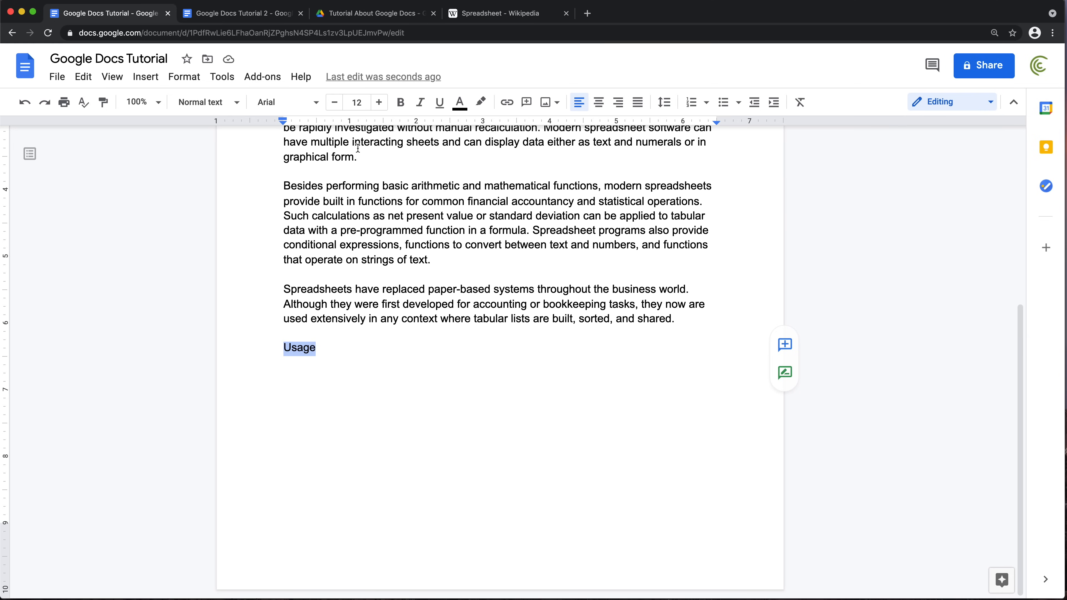
left_click(383, 105)
left_click(383, 105)
left_click(383, 106)
left_click(383, 106)
left_click(383, 106)
left_click(383, 105)
scroll(395, 233, "up", 10)
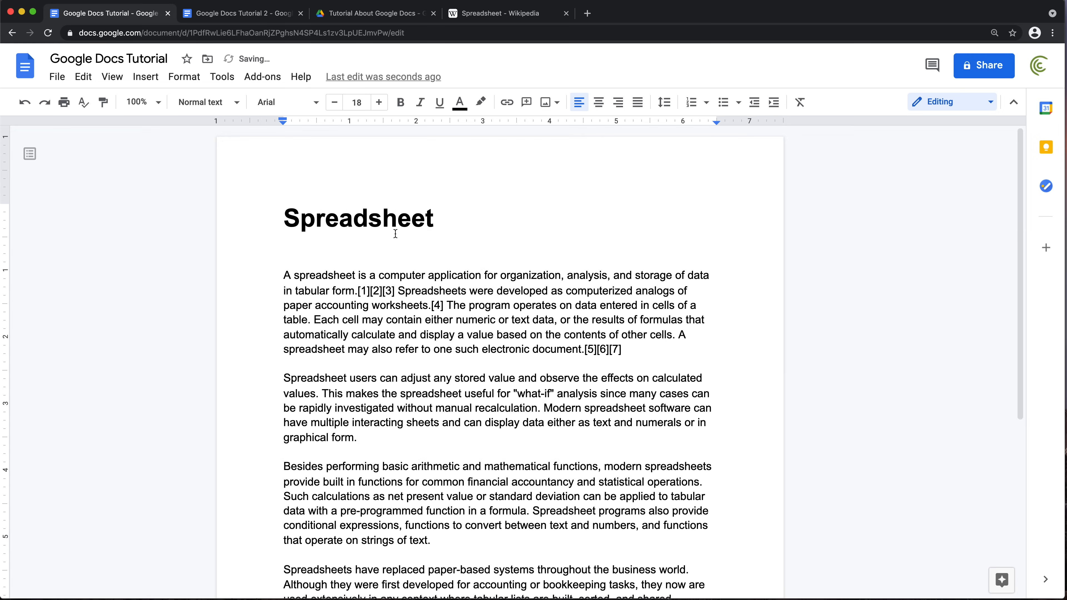
Make the "Usage" heading in Google Docs Tutorial bold at font size 19, and start a new line below it.
scroll(364, 218, "down", 5)
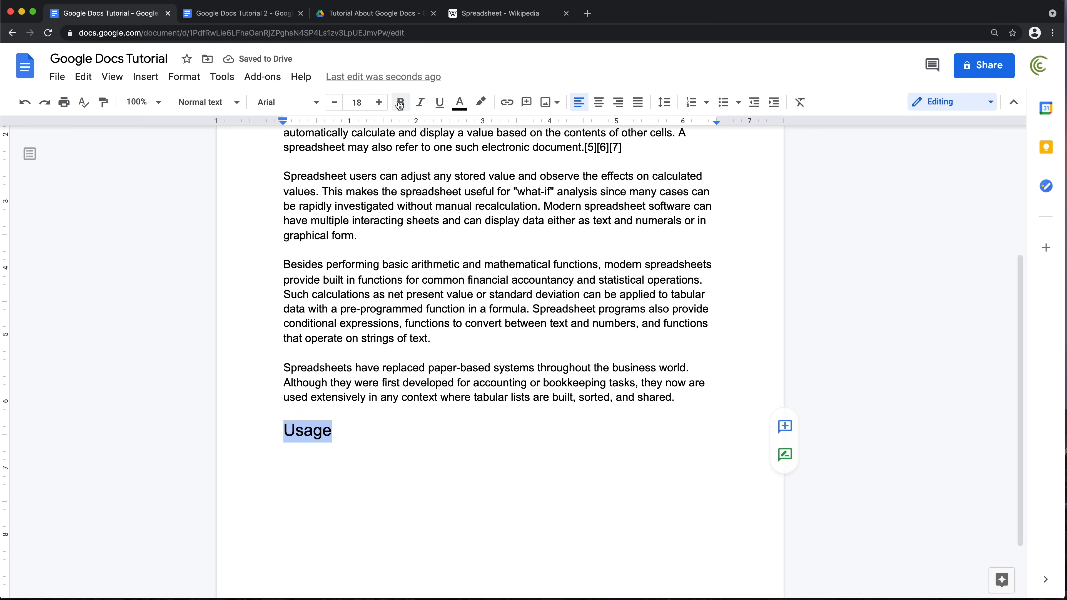
left_click(401, 102)
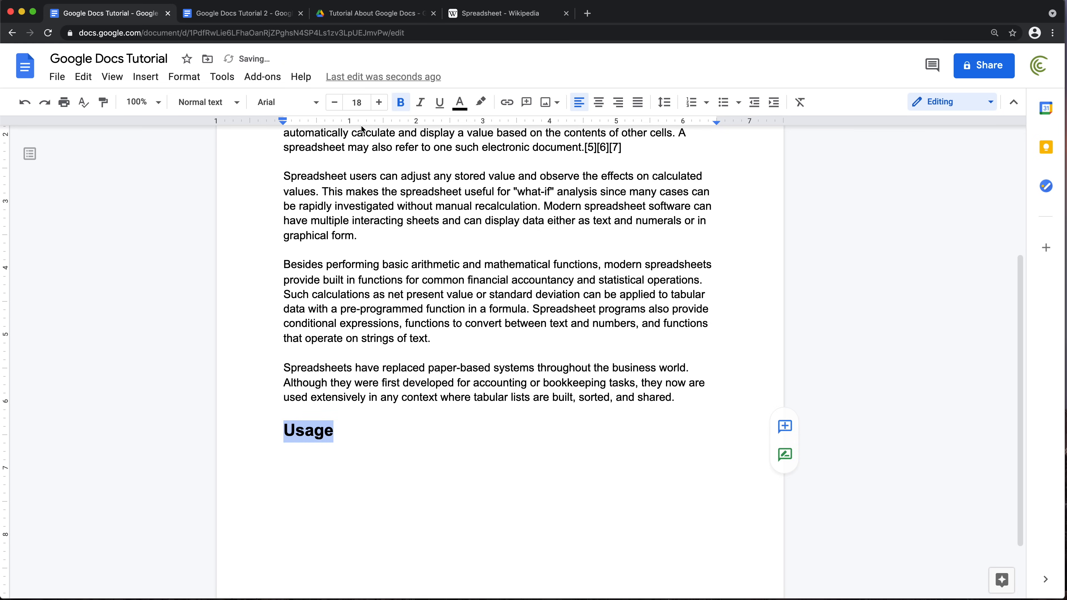
left_click(378, 102)
left_click(405, 428)
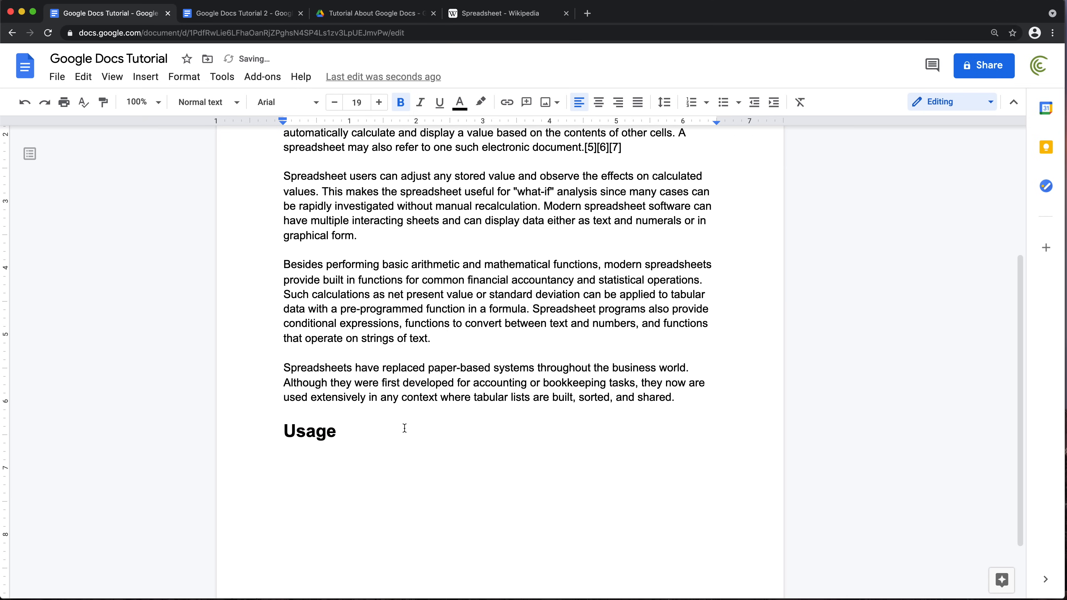
key("Return")
In Google Docs Tutorial 2, apply the Heading 1 style to "Usage" and start a new line below it.
left_click(248, 15)
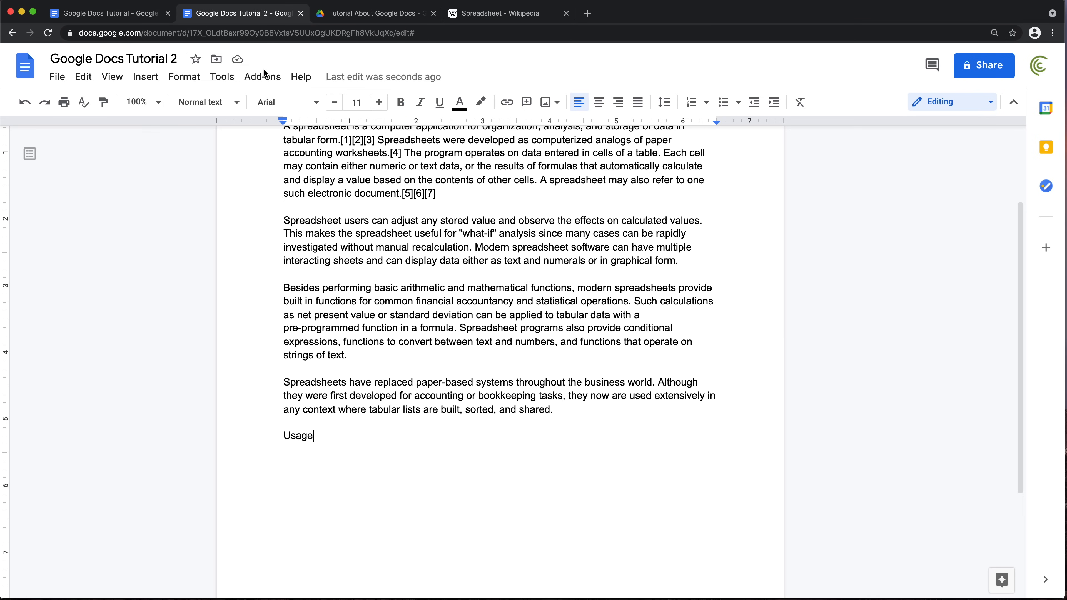
double_click(295, 437)
left_click(237, 106)
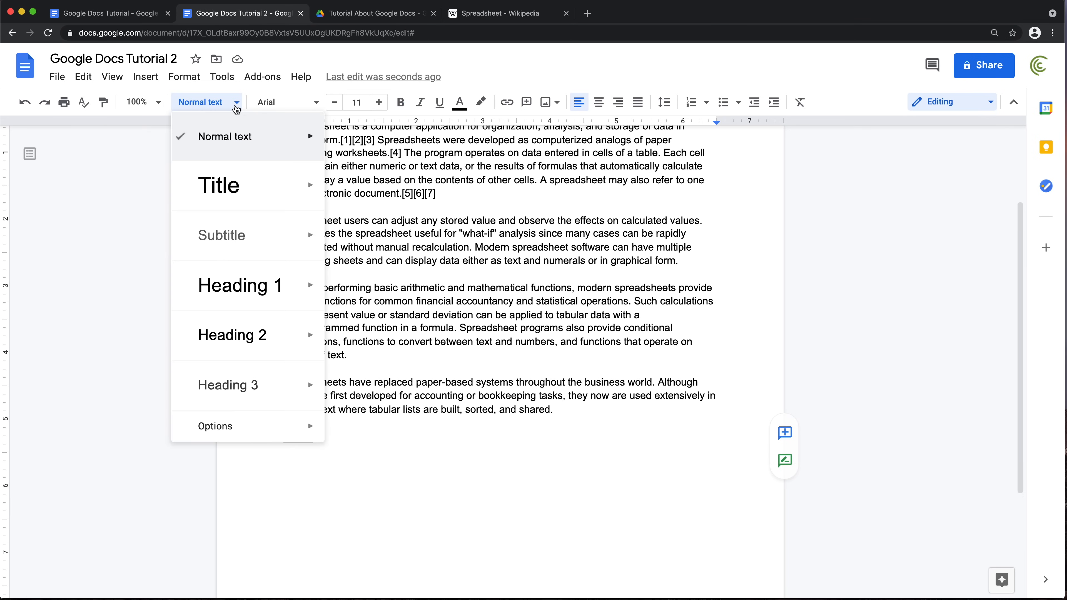
mouse_move(247, 292)
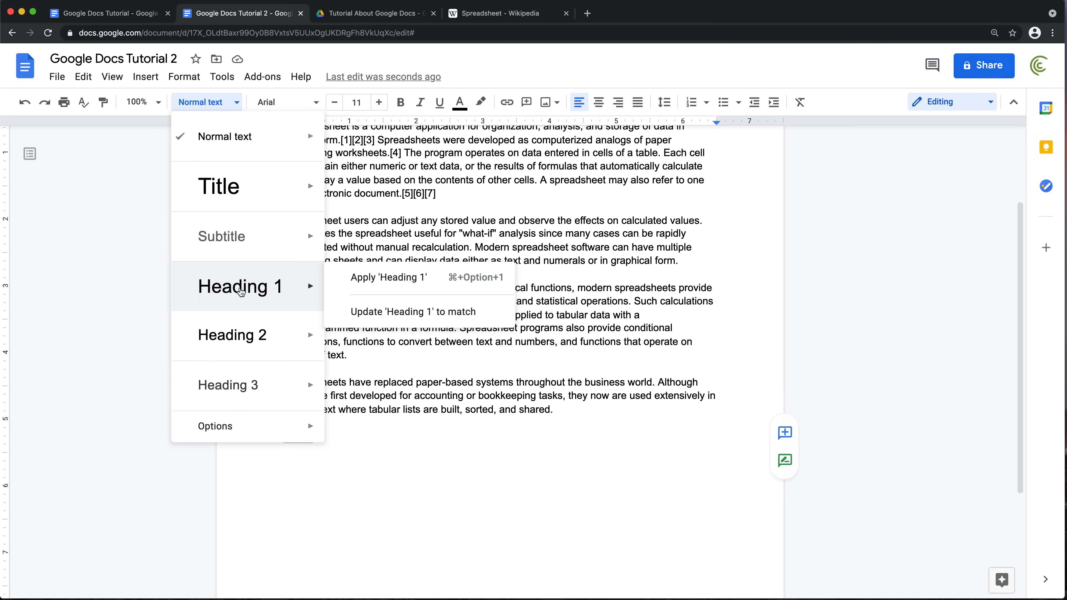
left_click(241, 291)
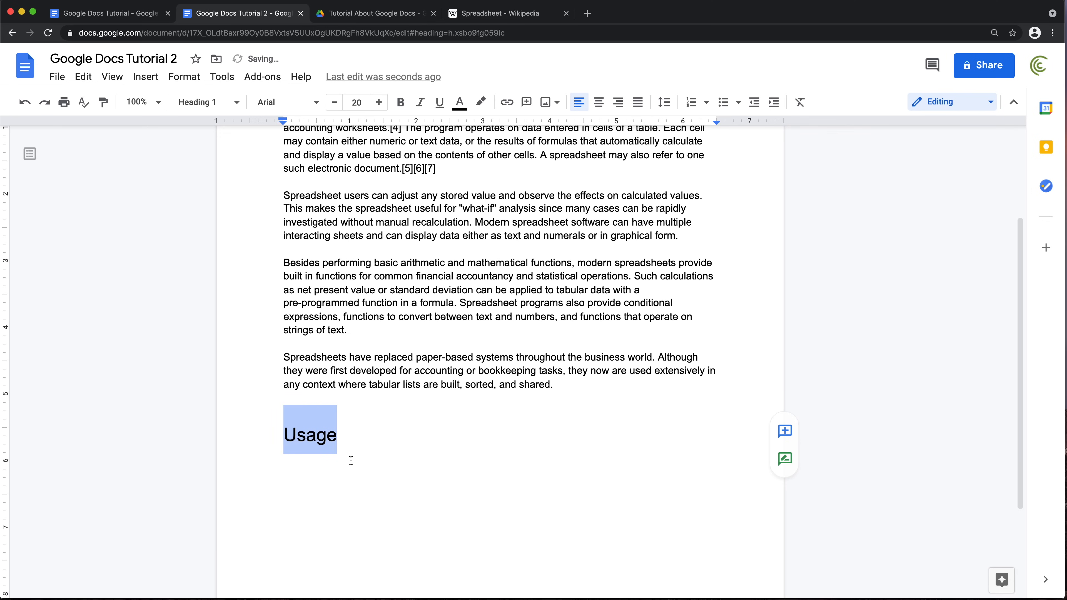
left_click(354, 448)
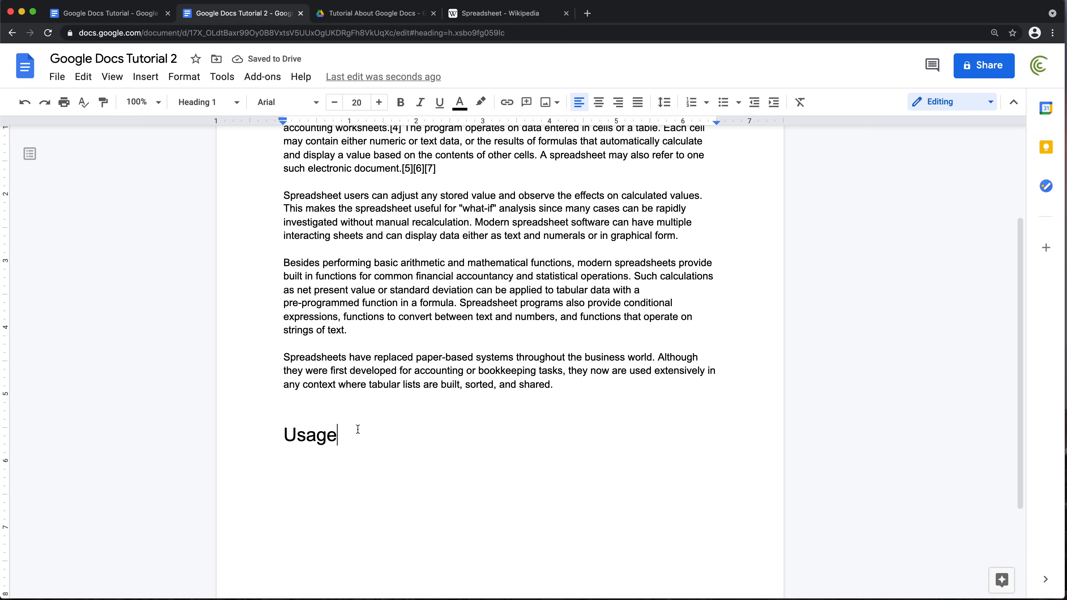
key("Return")
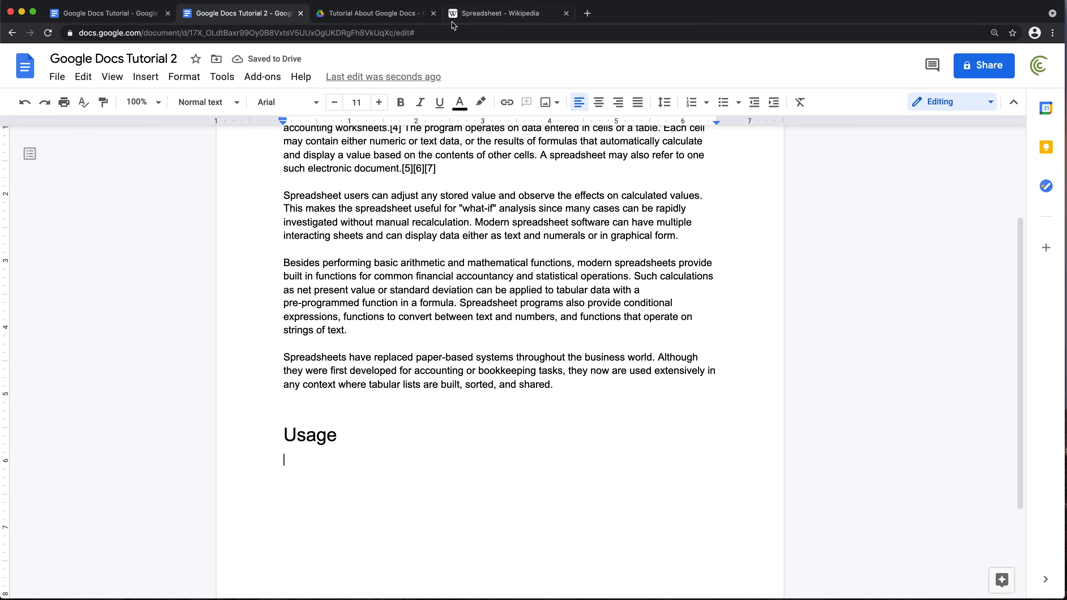
Copy the first paragraph of Wikipedia's Usage section and paste it without formatting below "Usage" in Google Docs Tutorial 2.
left_click(478, 17)
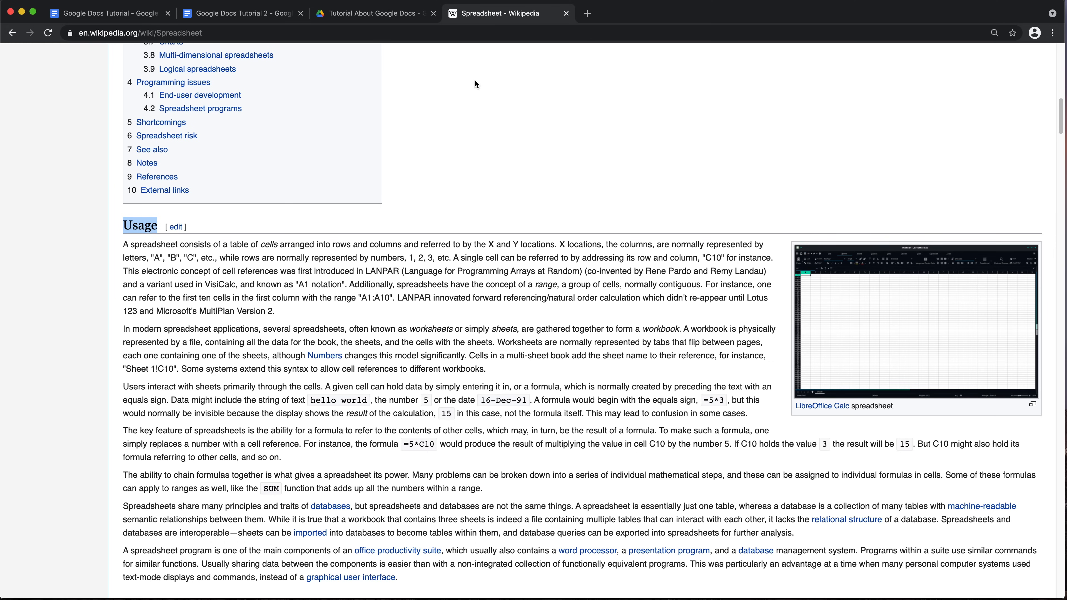
left_click_drag(124, 244, 305, 311)
key("super+c")
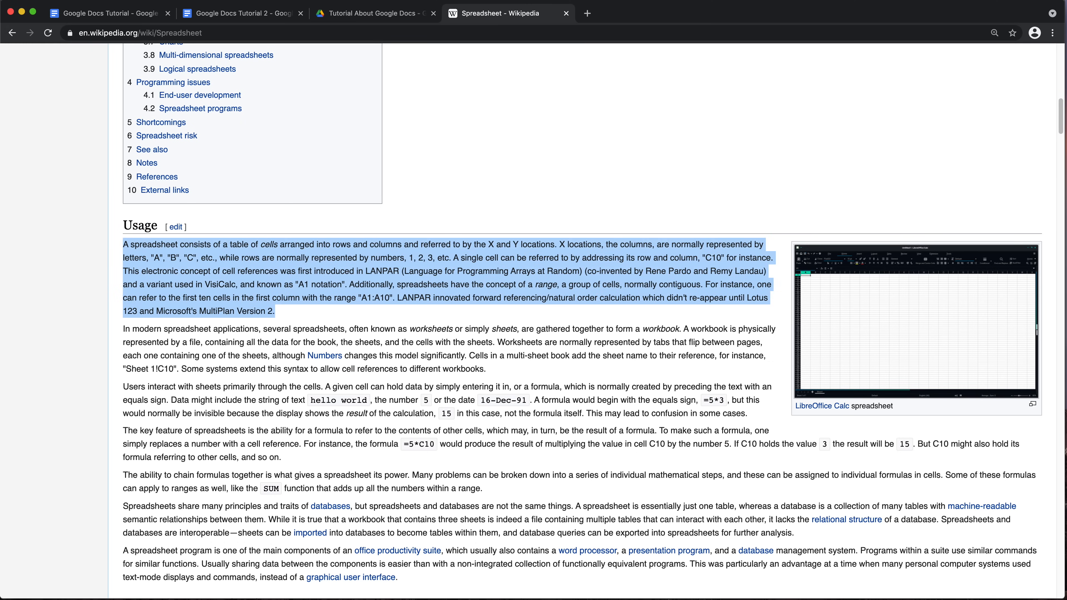
left_click(246, 16)
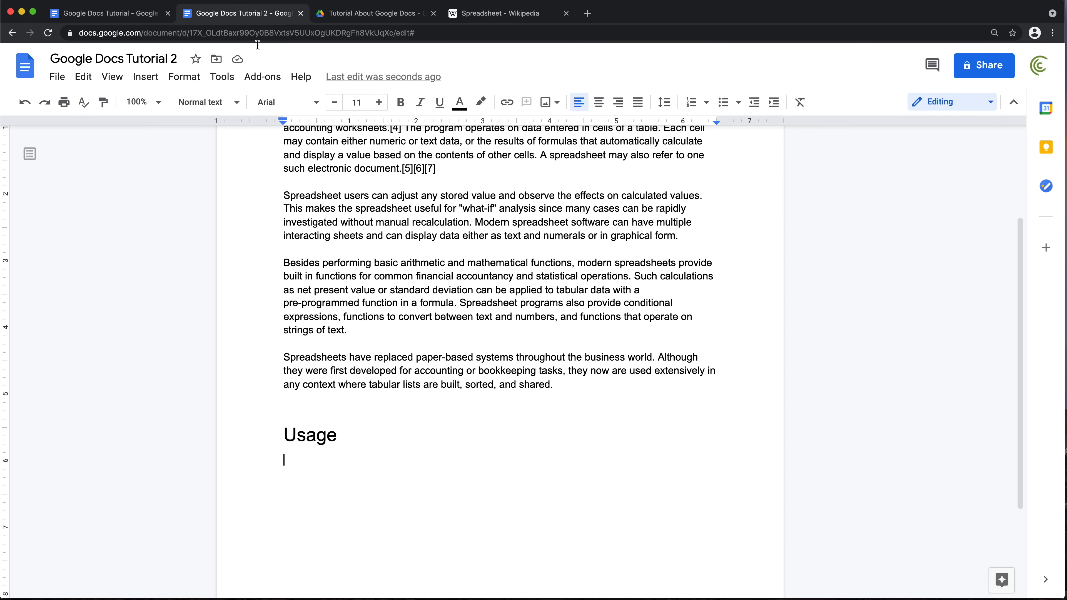
right_click(330, 463)
left_click(390, 303)
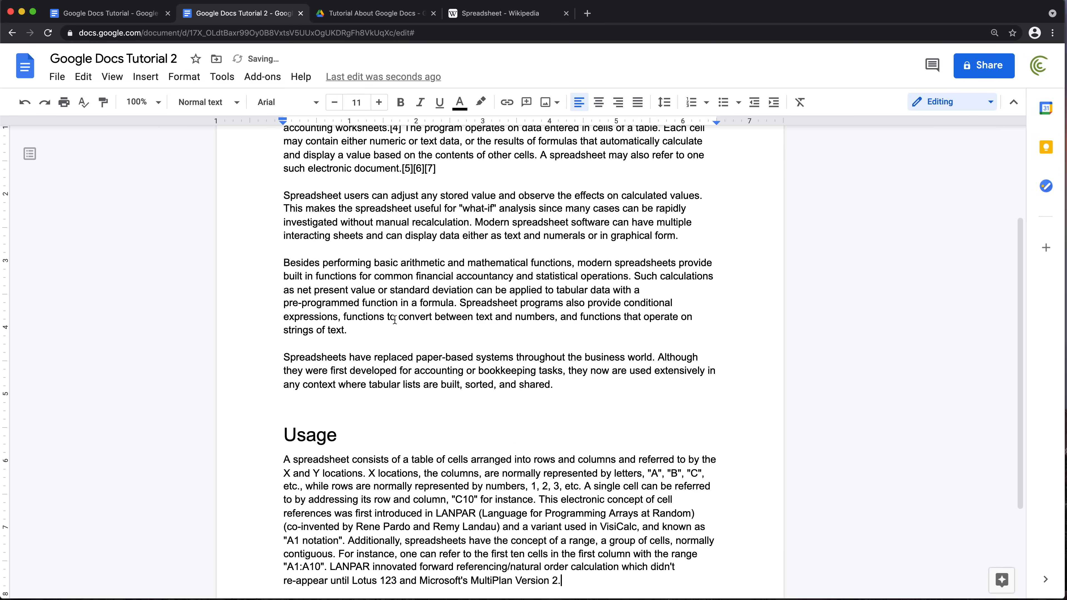
scroll(419, 460, "down", 3)
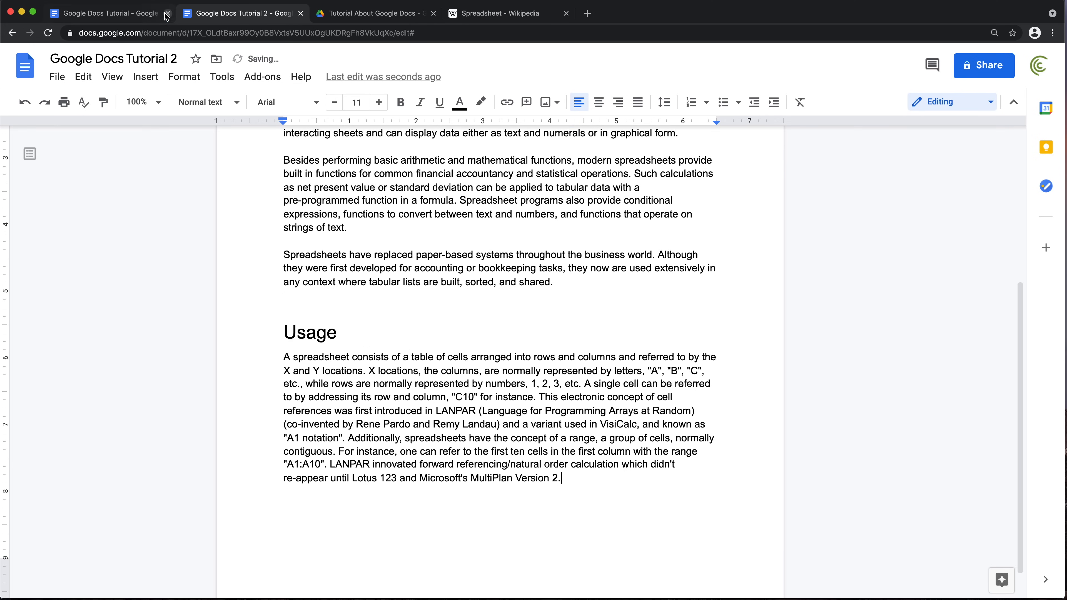
Paste the paragraph without formatting below "Usage" in Google Docs Tutorial, and check the font size of the body text above the heading.
left_click(125, 19)
right_click(291, 482)
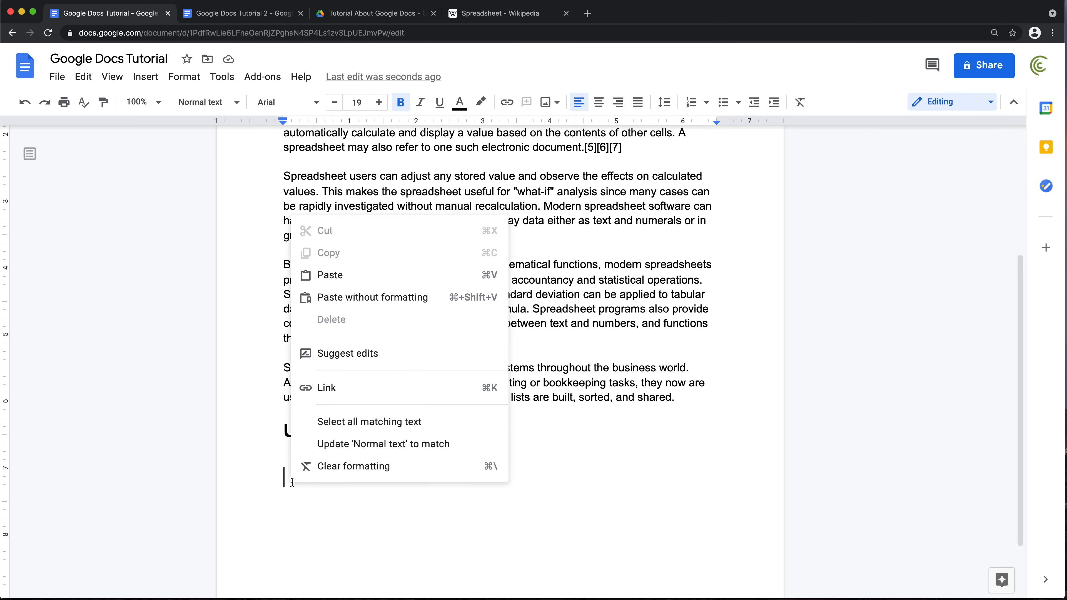
left_click(399, 300)
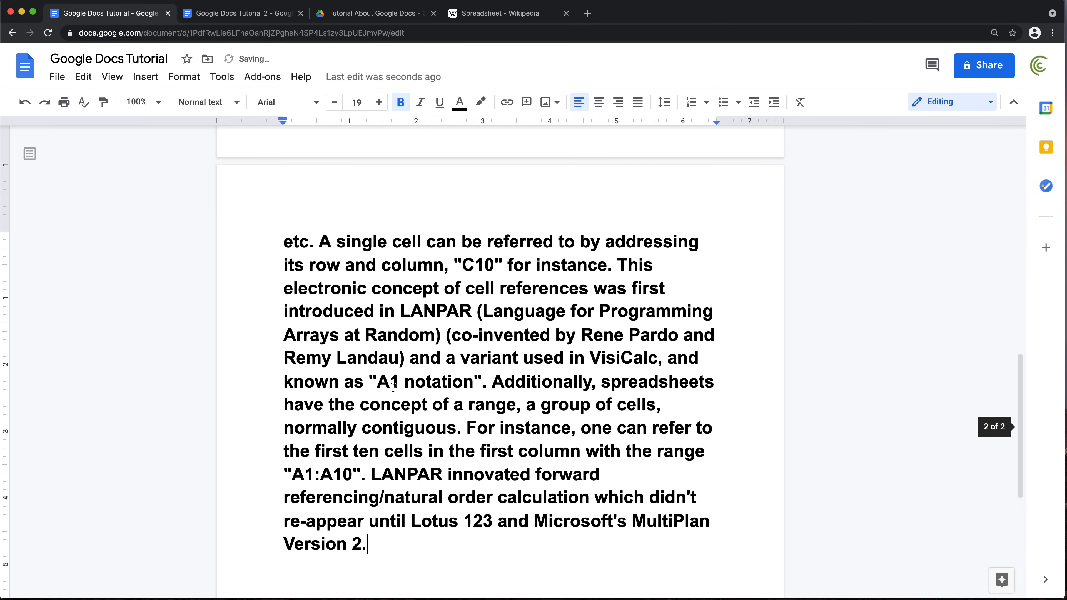
scroll(358, 357, "up", 5)
scroll(357, 356, "down", 1)
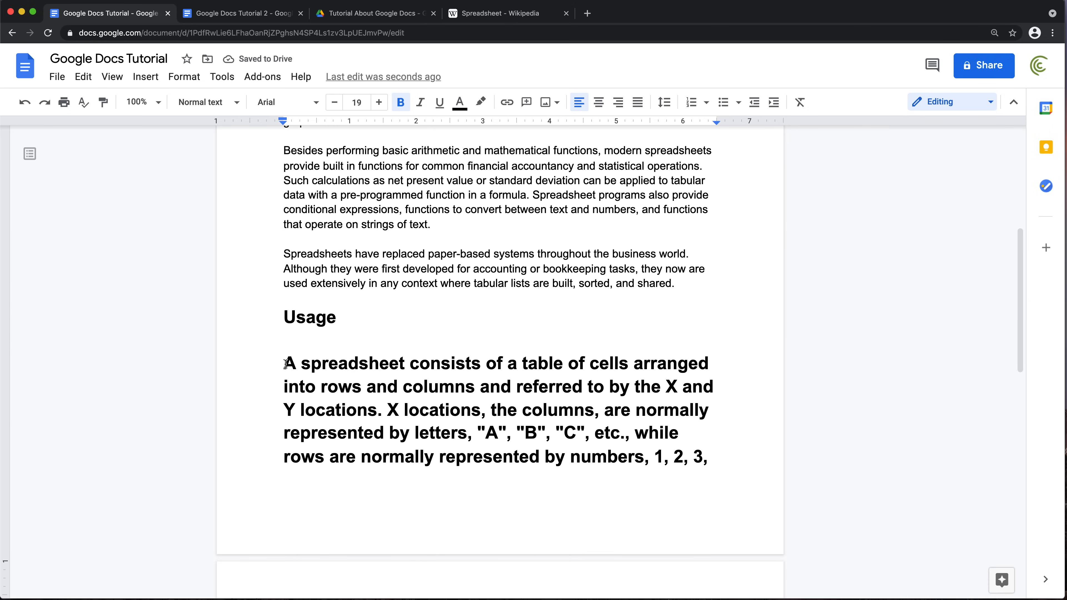
left_click_drag(284, 363, 455, 457)
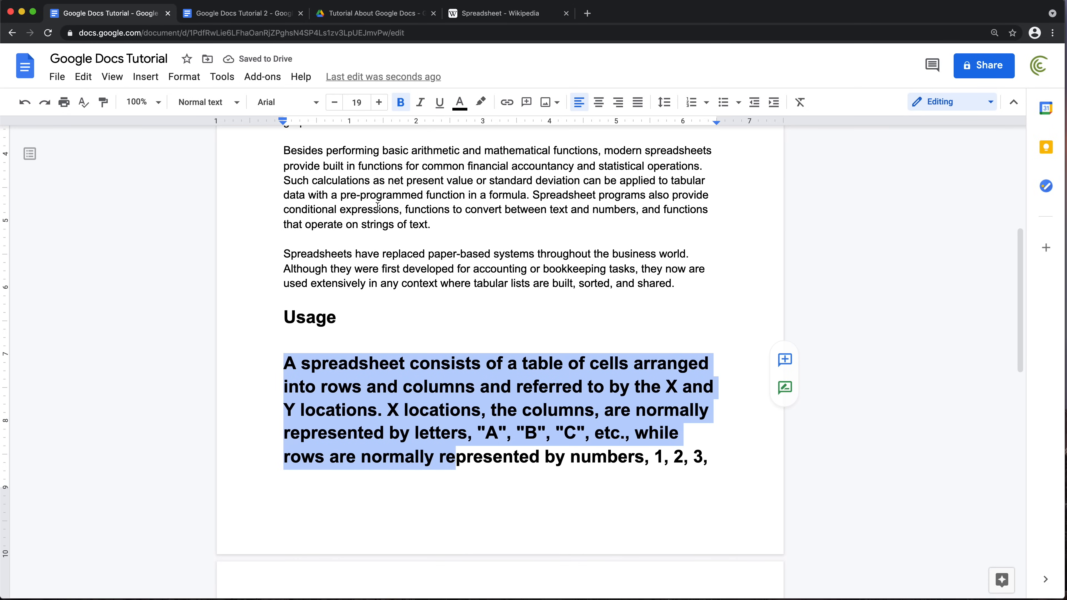
left_click(317, 192)
left_click_drag(317, 189, 427, 213)
left_click(394, 209)
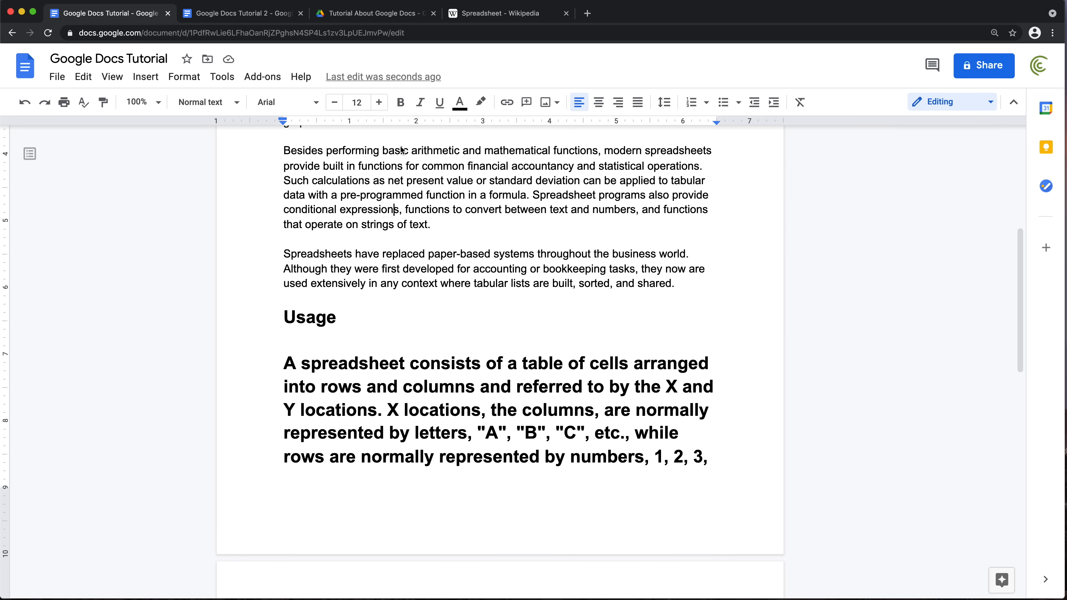
Set the whole pasted paragraph below "Usage" to font size 12 and remove its bold formatting.
scroll(380, 334, "down", 2)
left_click_drag(285, 329, 420, 585)
scroll(410, 529, "up", 10)
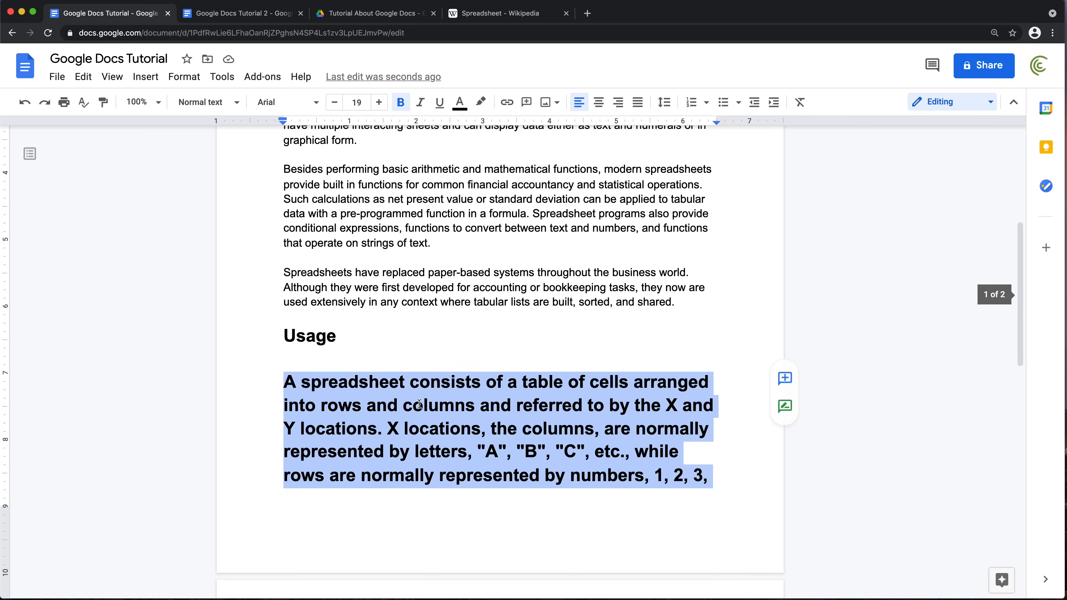
left_click(334, 102)
left_click(334, 102)
left_click(357, 103)
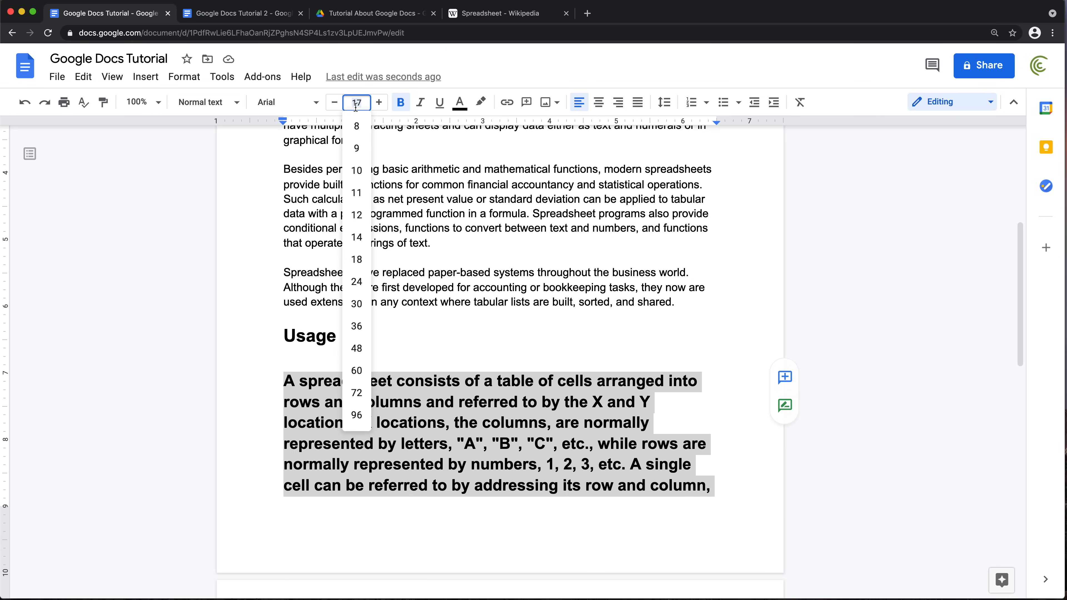
type("12")
key("Return")
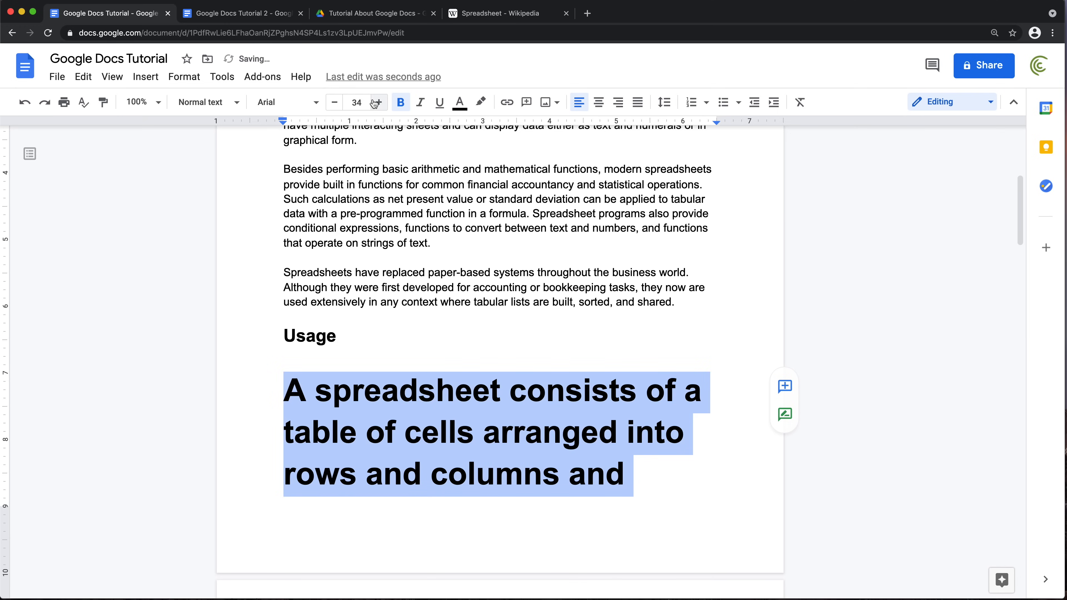
left_click(364, 104)
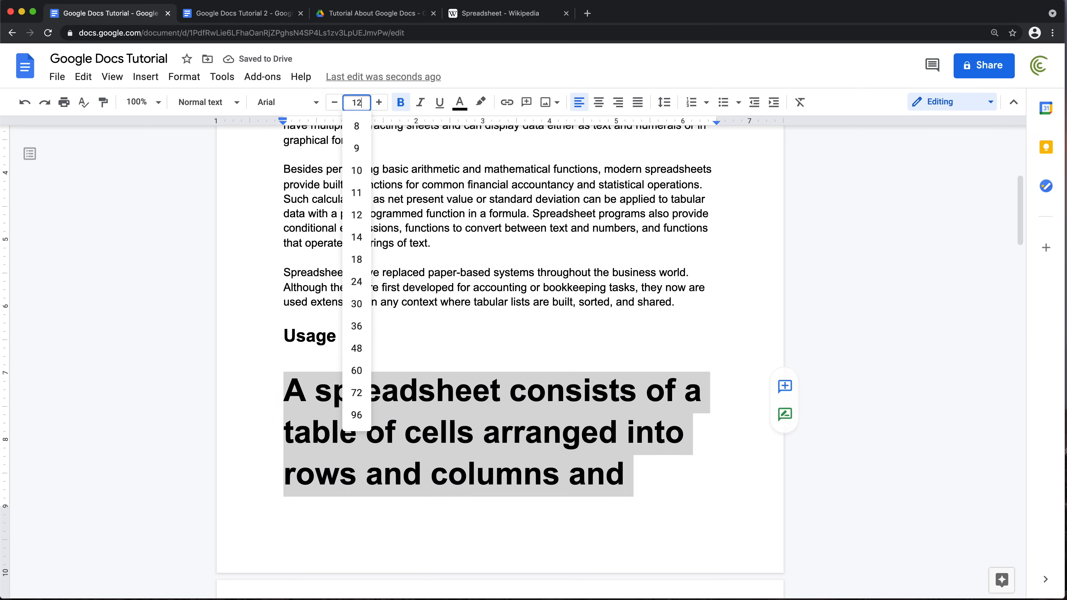
type("12")
key("Return")
left_click(401, 105)
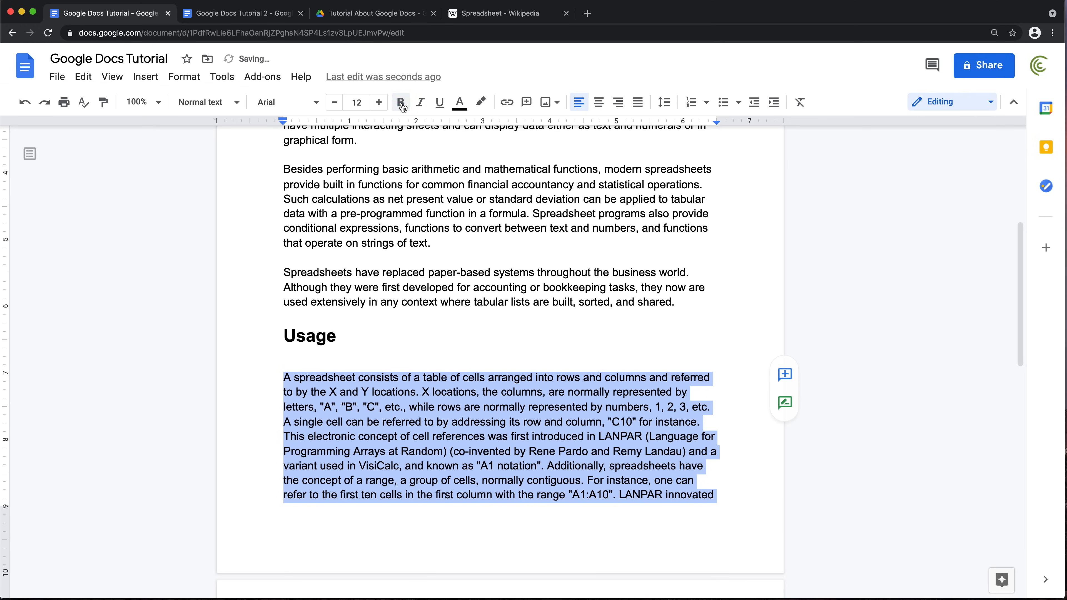
Start a new line after the Usage paragraph, and copy the "History" heading from the Wikipedia article.
scroll(475, 353, "down", 6)
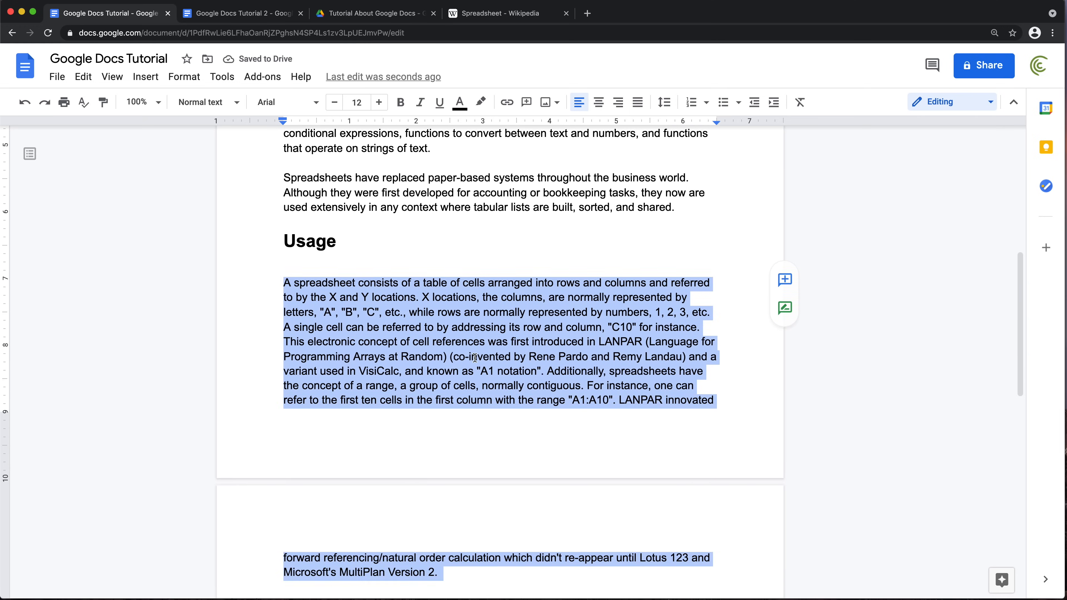
scroll(465, 401, "up", 1)
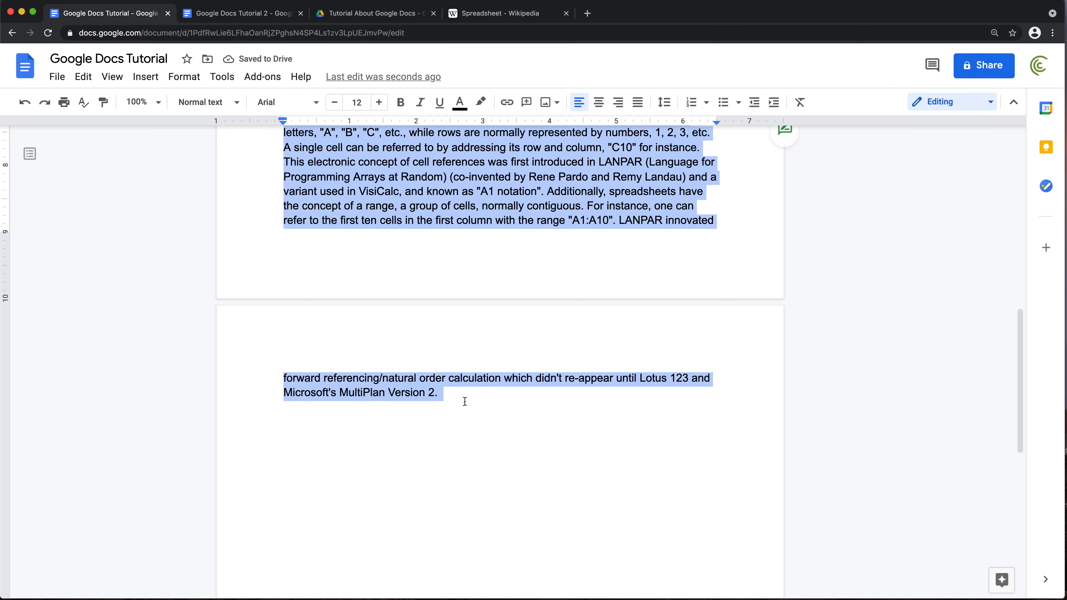
left_click(465, 402)
key("Return")
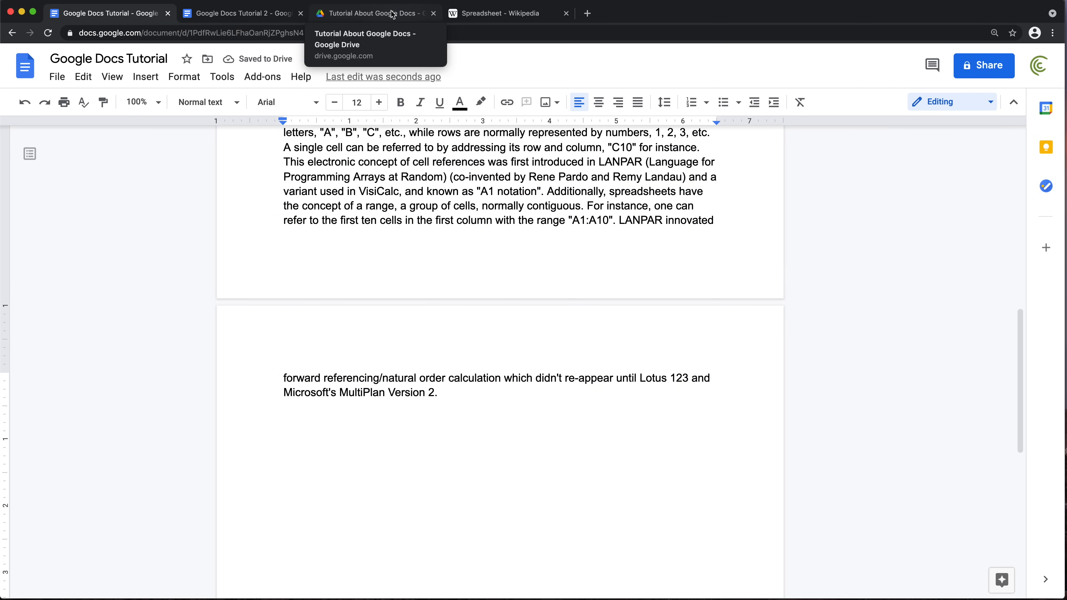
left_click(513, 15)
scroll(320, 353, "down", 6)
left_click_drag(122, 339, 230, 351)
key("super+c")
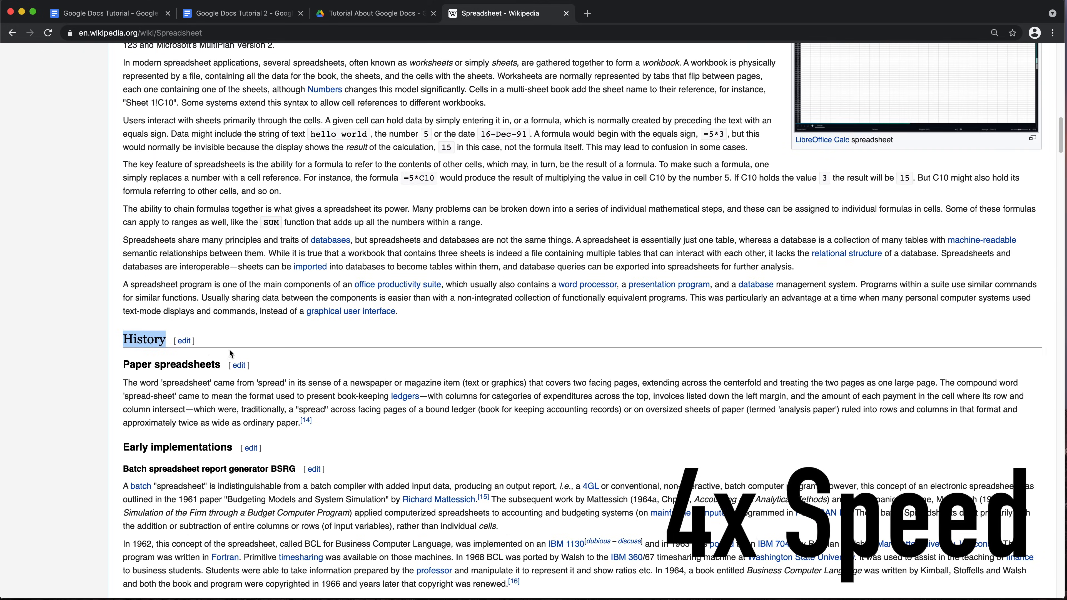
Paste "History" without formatting below the Usage paragraph in Google Docs Tutorial 2, and apply the Heading 1 style to it.
left_click(226, 15)
scroll(505, 496, "down", 2)
left_click(307, 471)
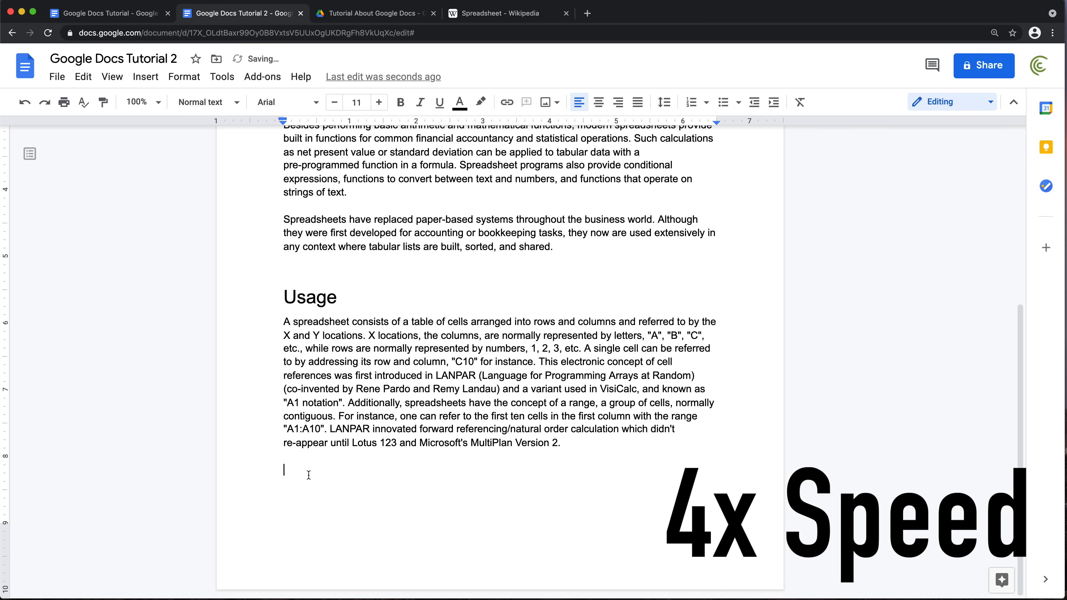
right_click(307, 470)
left_click(396, 310)
left_click(208, 102)
left_click(246, 284)
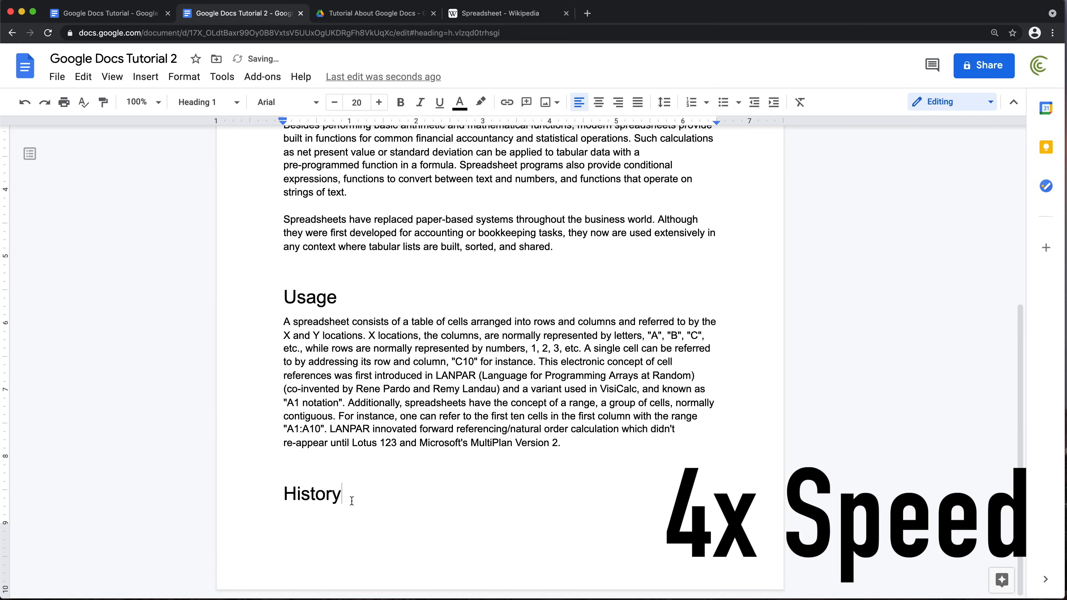
In Google Docs Tutorial, paste "History" without formatting on the empty line below the Usage paragraph.
scroll(352, 498, "down", 4)
left_click(117, 13)
right_click(290, 422)
left_click(381, 238)
Set "History" in Google Docs Tutorial to font size 19 and bold, and start a new line below it.
scroll(337, 327, "up", 5)
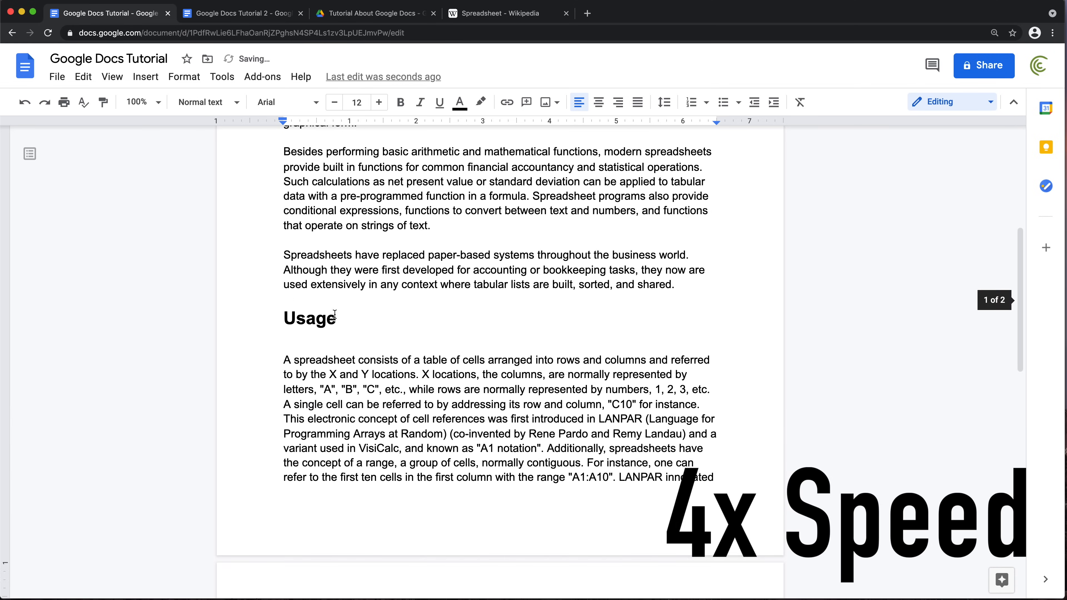
scroll(337, 328, "down", 3)
scroll(337, 328, "down", 3)
double_click(301, 378)
left_click(357, 102)
type("19")
key("Return")
key("super+b")
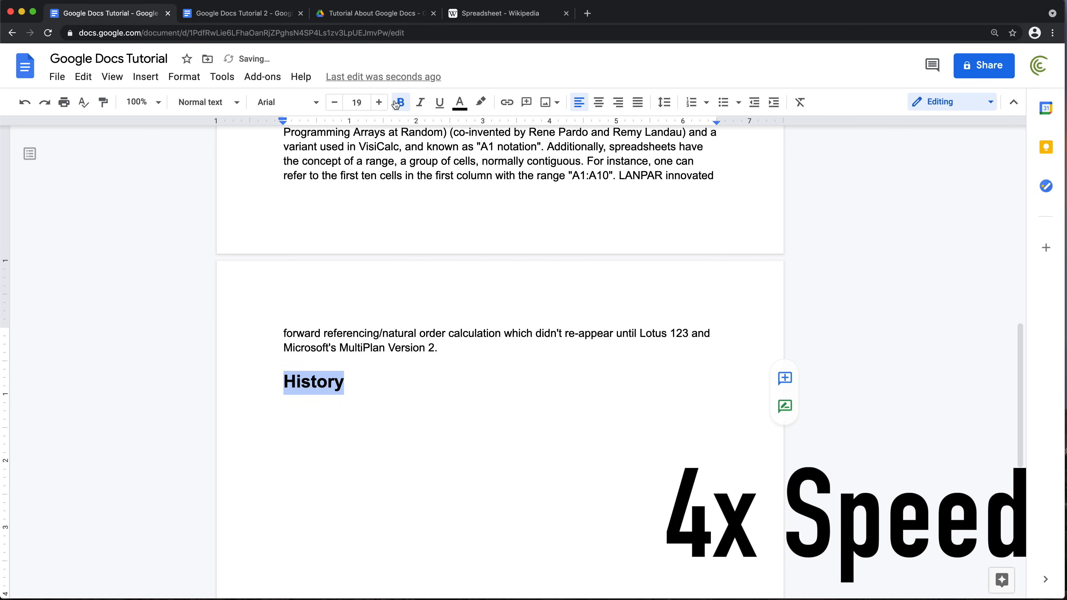
left_click(415, 393)
key("Return")
Copy the "Paper spreadsheets" subheading from the Wikipedia Spreadsheet article.
left_click(500, 14)
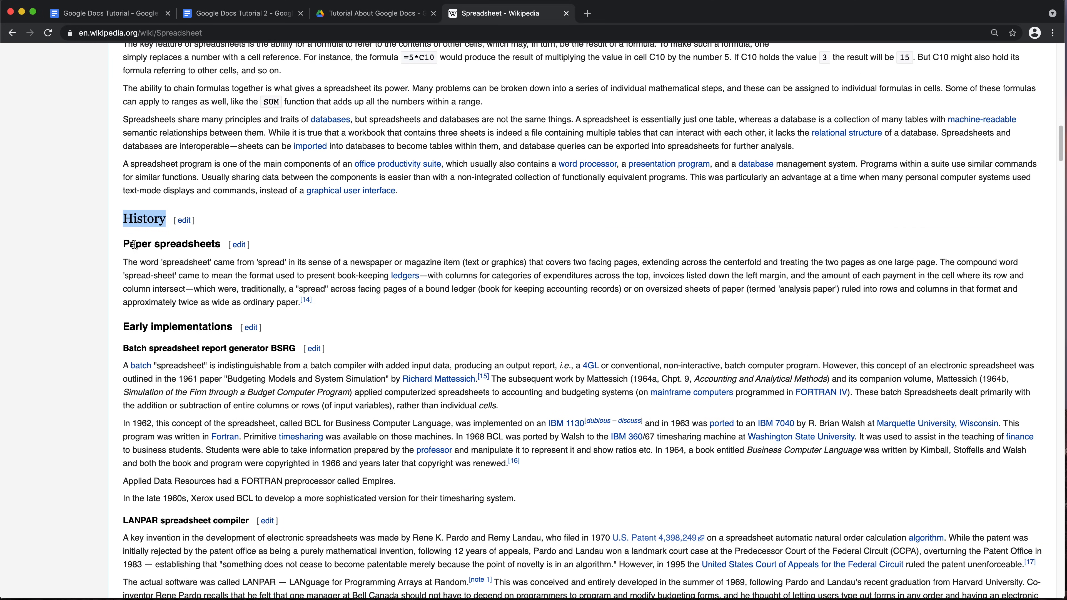
left_click_drag(125, 243, 235, 243)
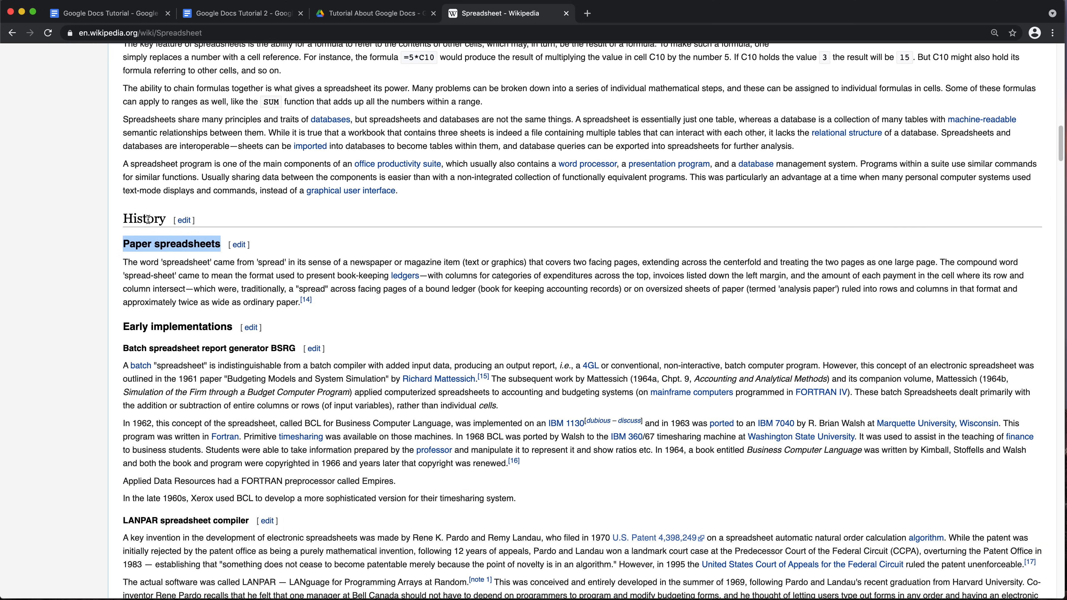
left_click(209, 245)
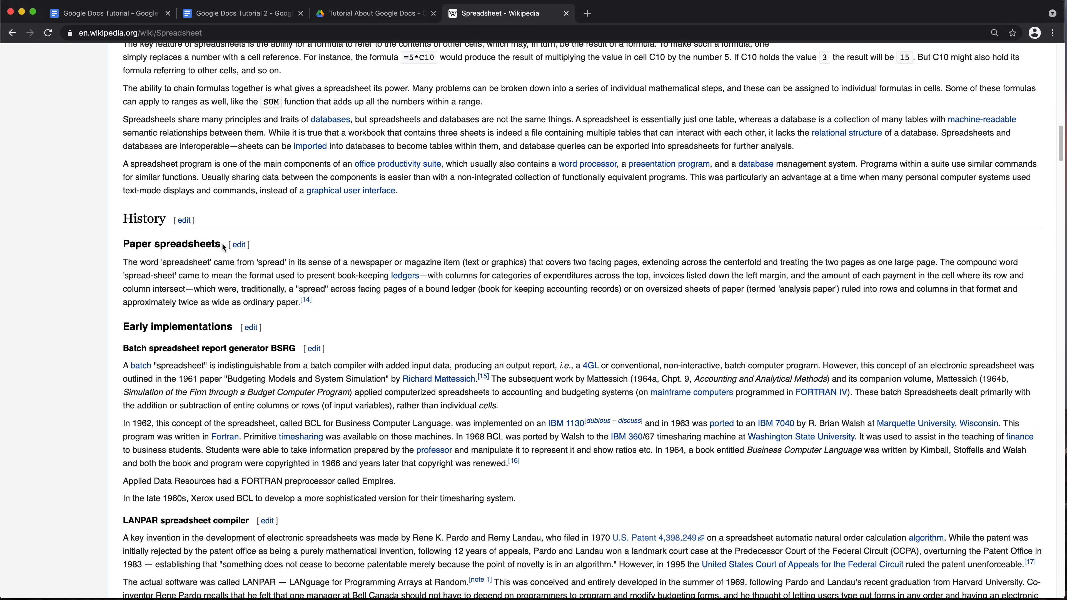
left_click_drag(223, 247, 119, 245)
key("super+c")
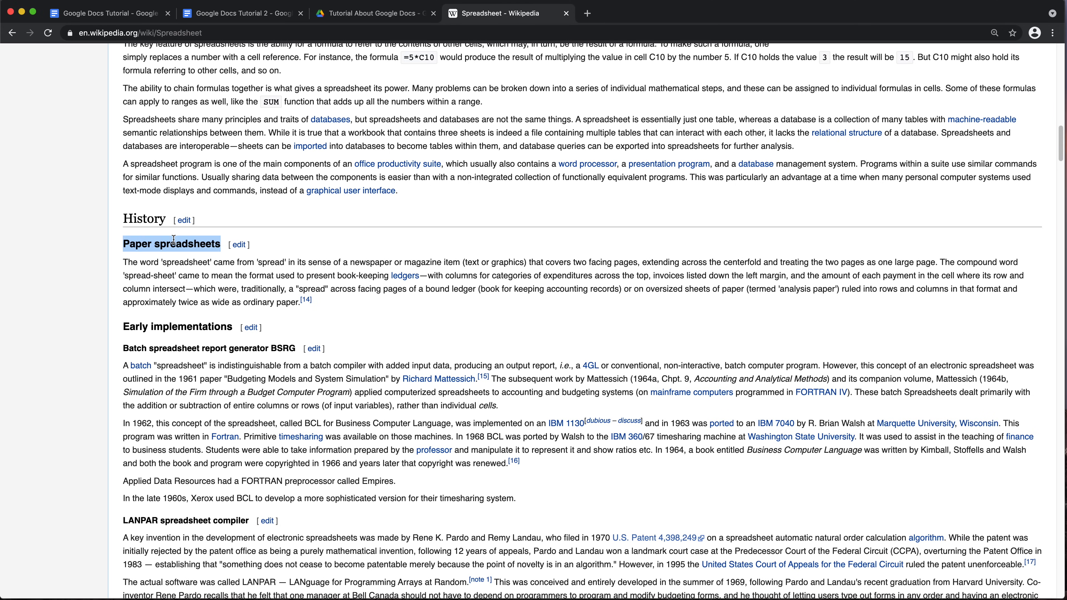
In Google Docs Tutorial 2, paste "Paper spreadsheets" without formatting on the empty line below "History".
left_click(226, 14)
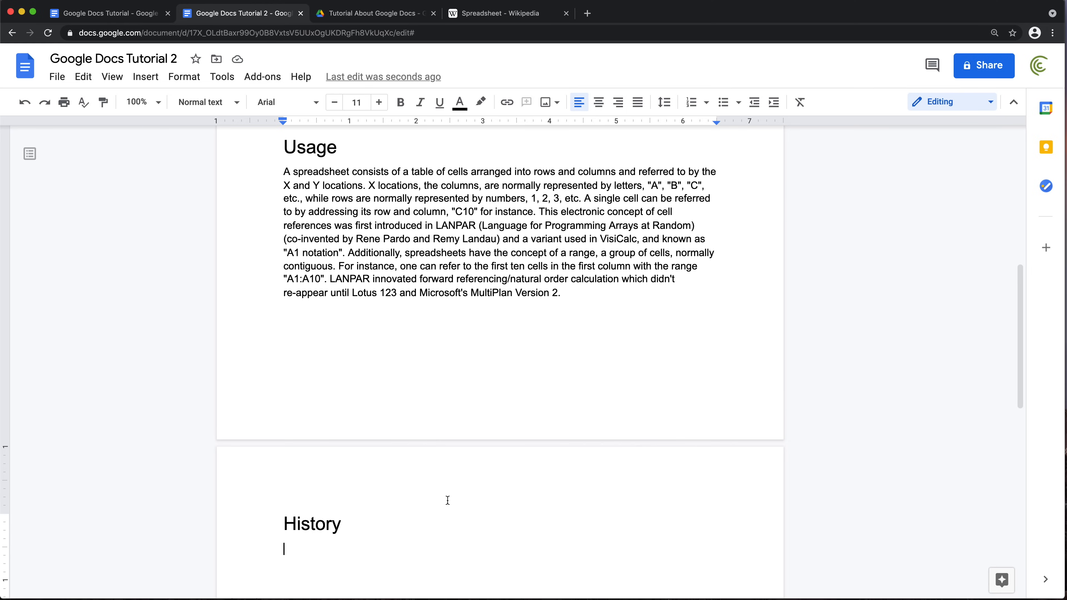
scroll(393, 493, "down", 3)
right_click(293, 421)
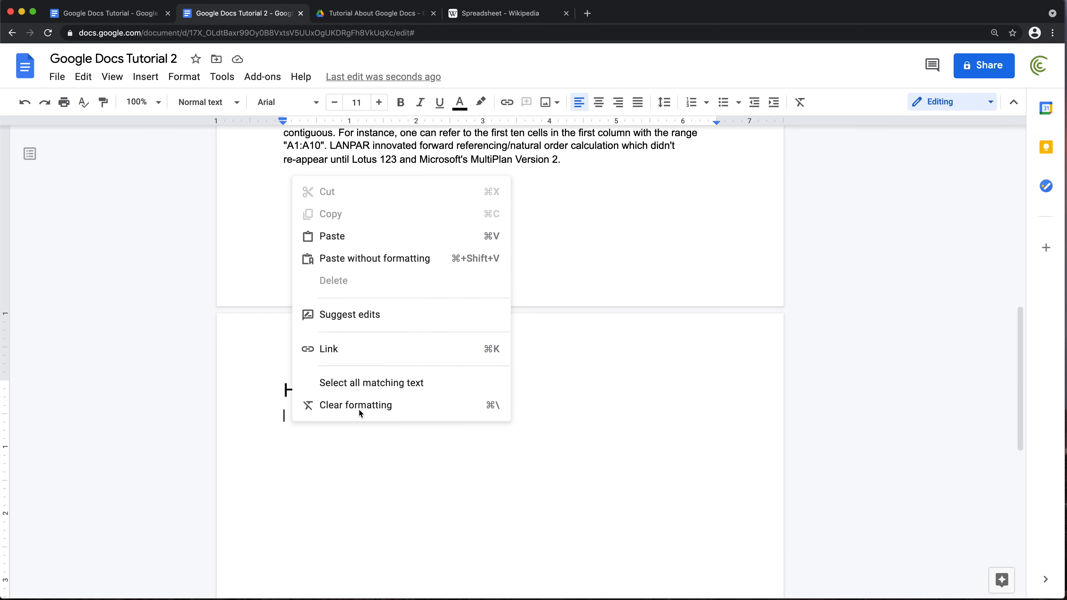
left_click(385, 259)
Apply the Heading 2 style to "Paper spreadsheets" and start a new line below it.
left_click(309, 395)
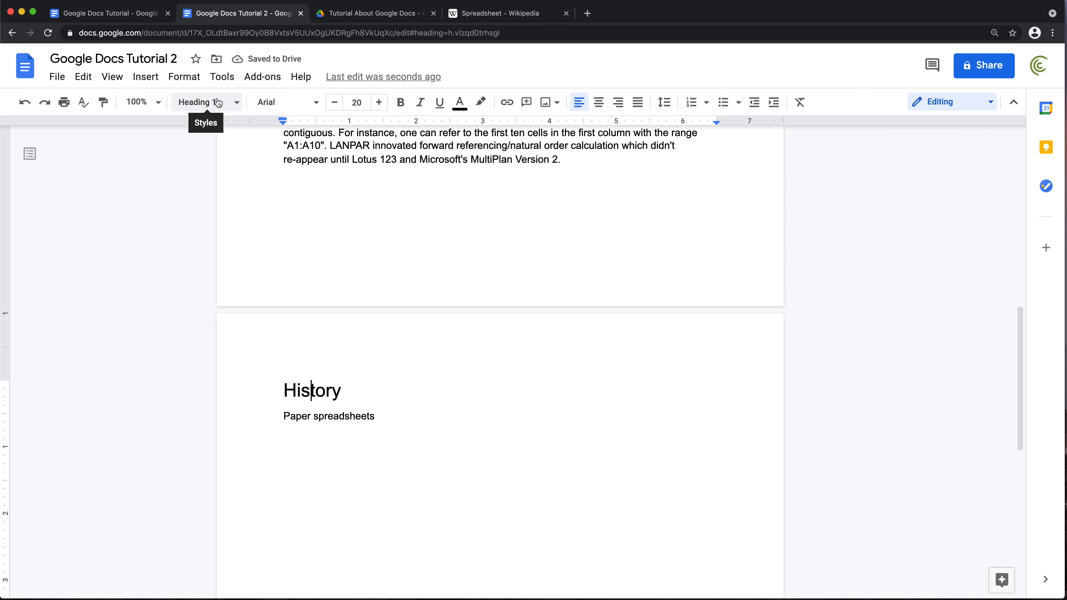
left_click_drag(380, 416, 279, 418)
key("super+c")
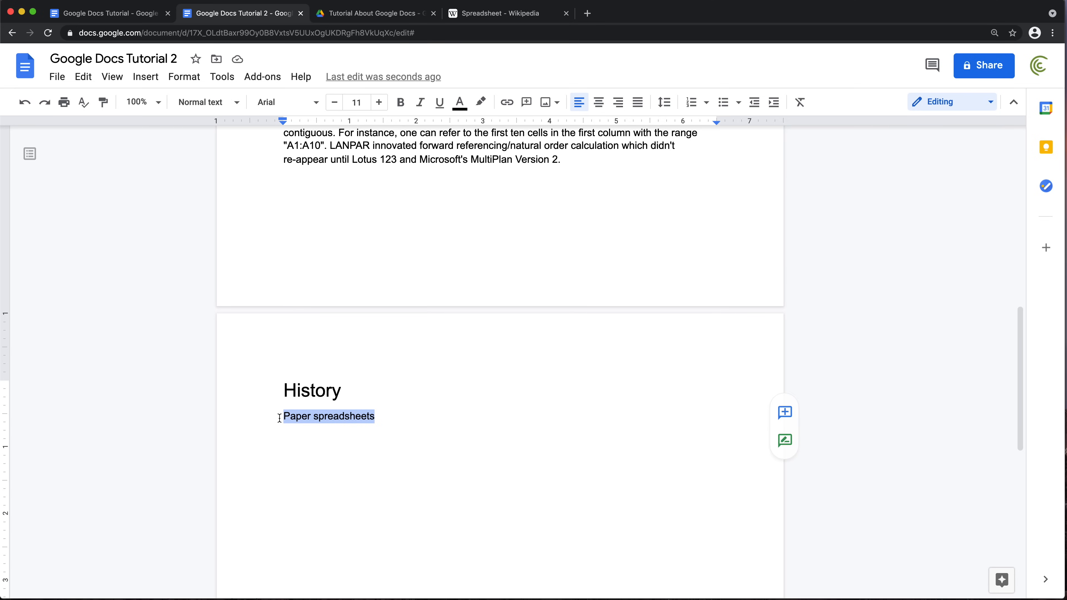
left_click(237, 104)
mouse_move(244, 339)
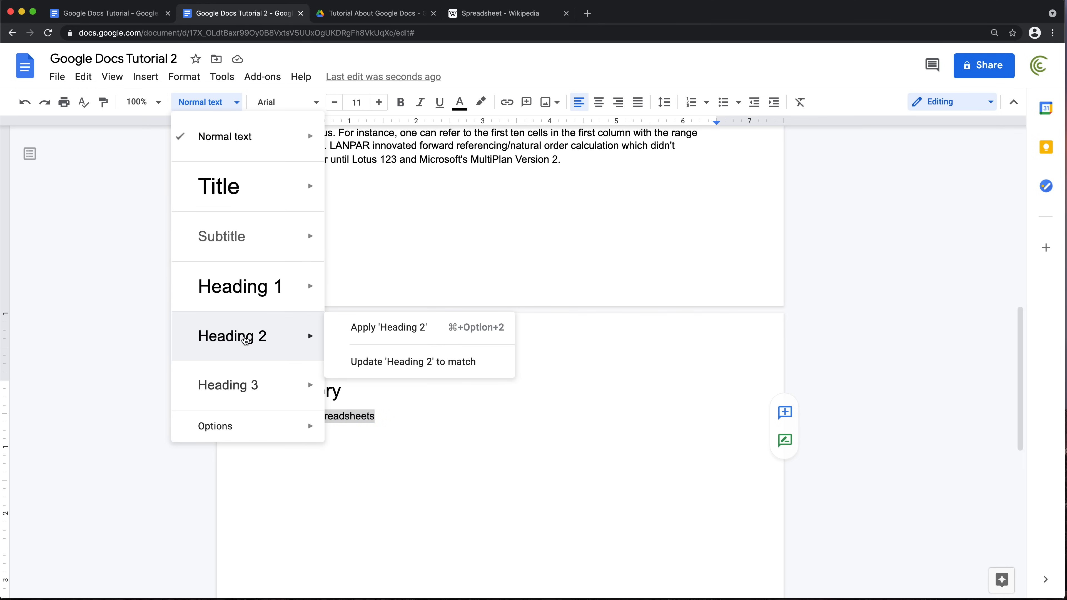
left_click(246, 340)
left_click(433, 444)
key("Return")
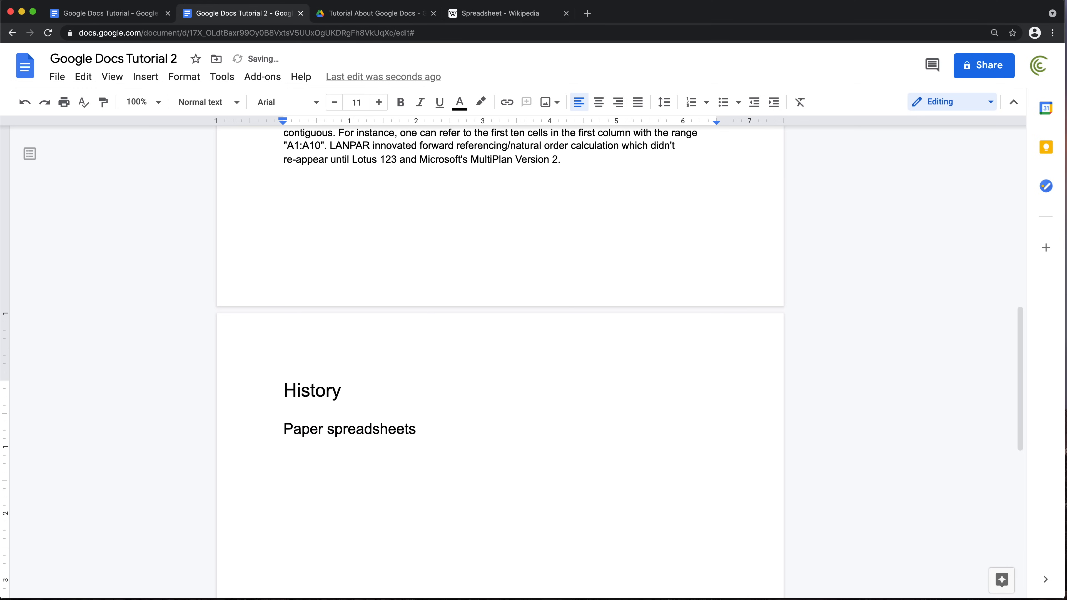
In Google Docs Tutorial, leave a blank line below "History" and paste "Paper spreadsheets" without formatting.
left_click(104, 13)
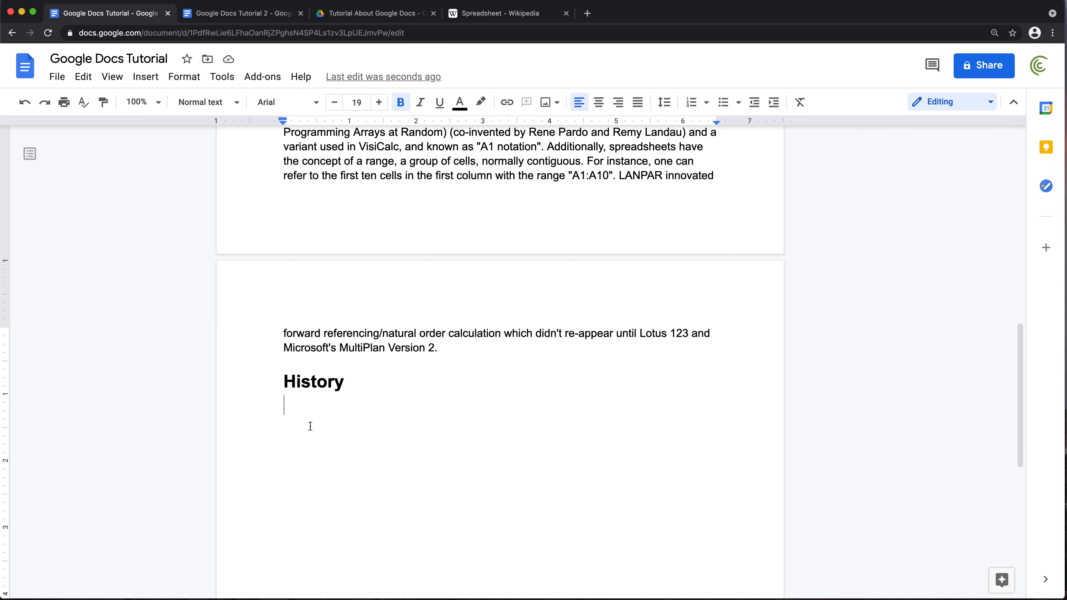
key("Return")
right_click(312, 436)
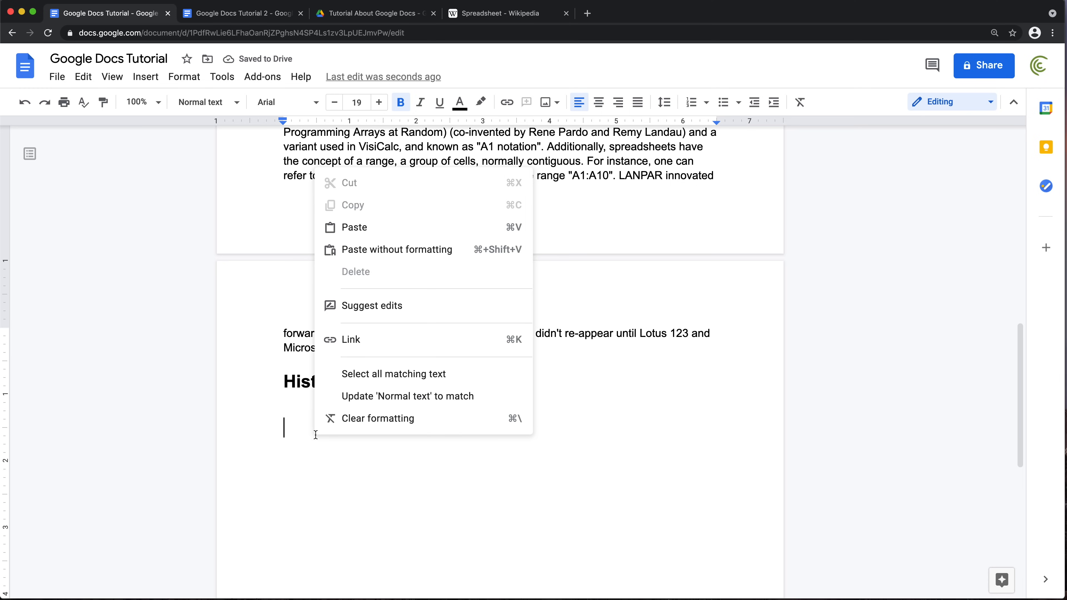
left_click(378, 246)
Reduce the font size of "Paper spreadsheets" in Google Docs Tutorial to 13.
triple_click(401, 432)
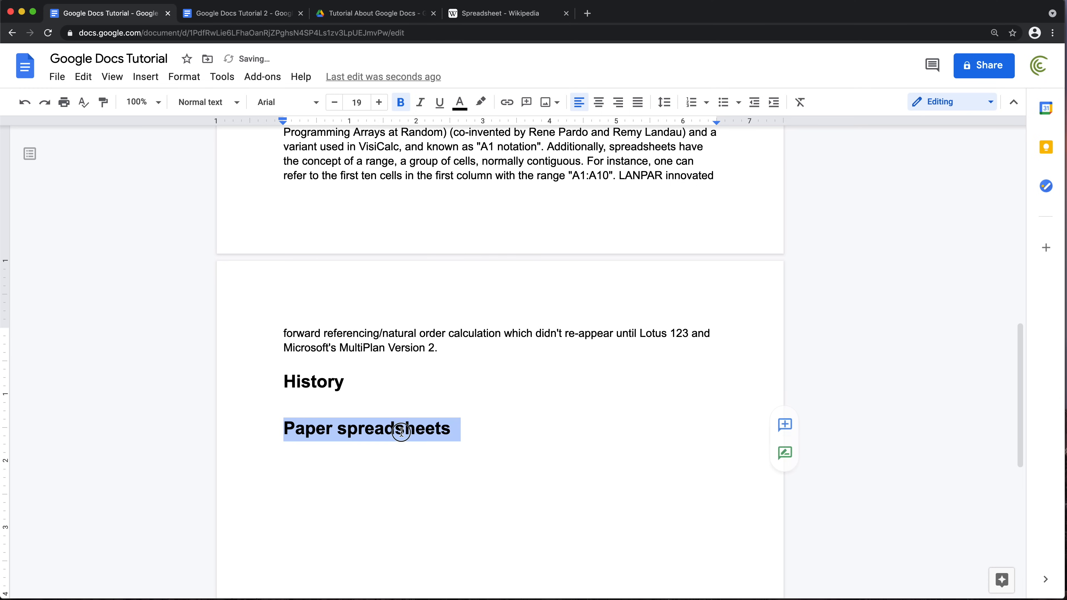
left_click(339, 103)
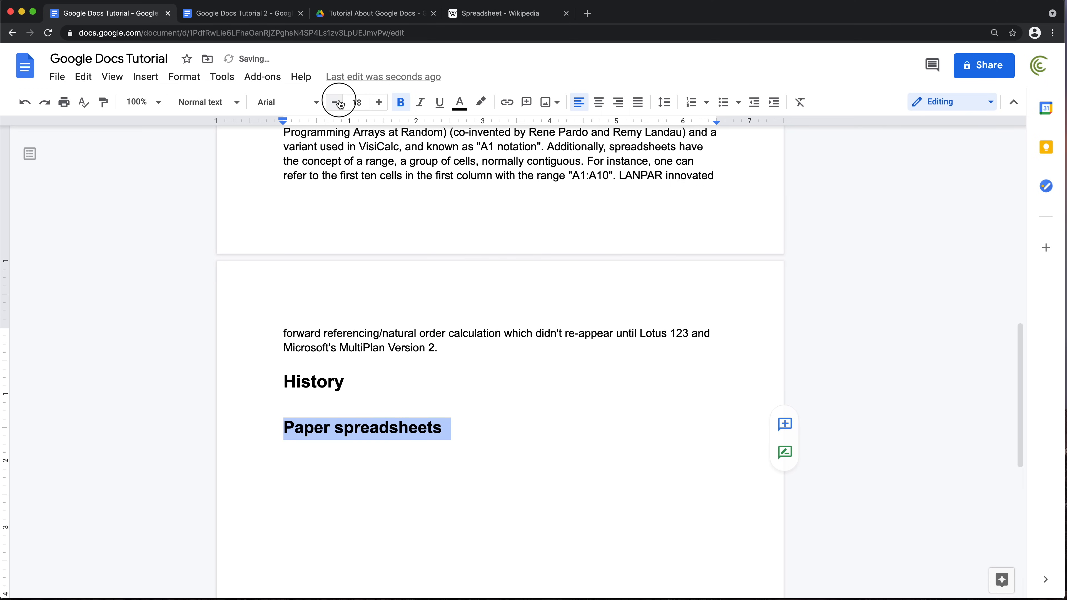
left_click(338, 103)
left_click(339, 104)
left_click(339, 103)
left_click(339, 103)
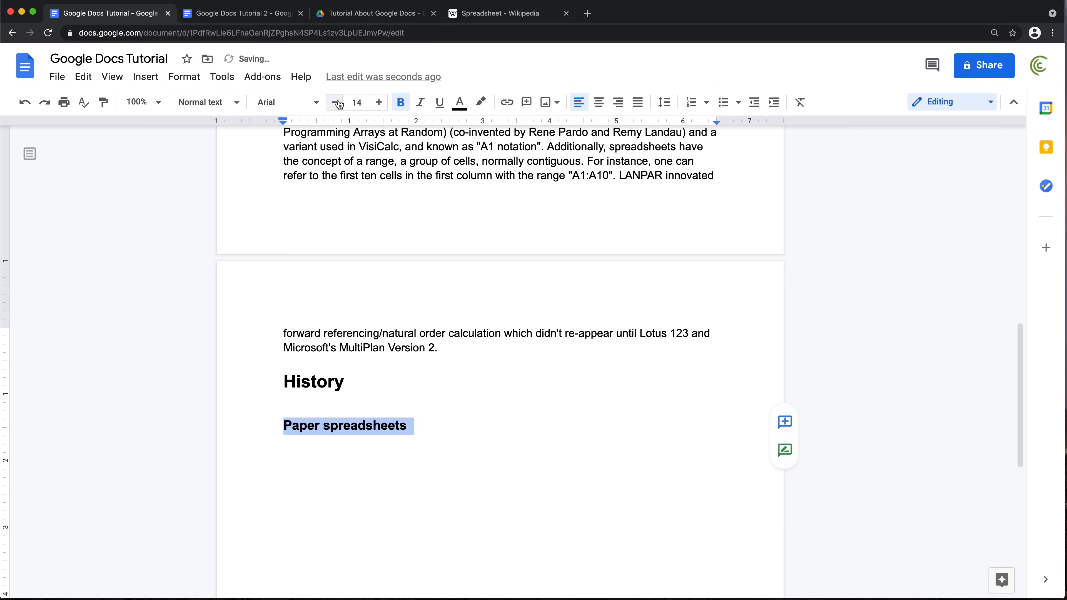
left_click(338, 104)
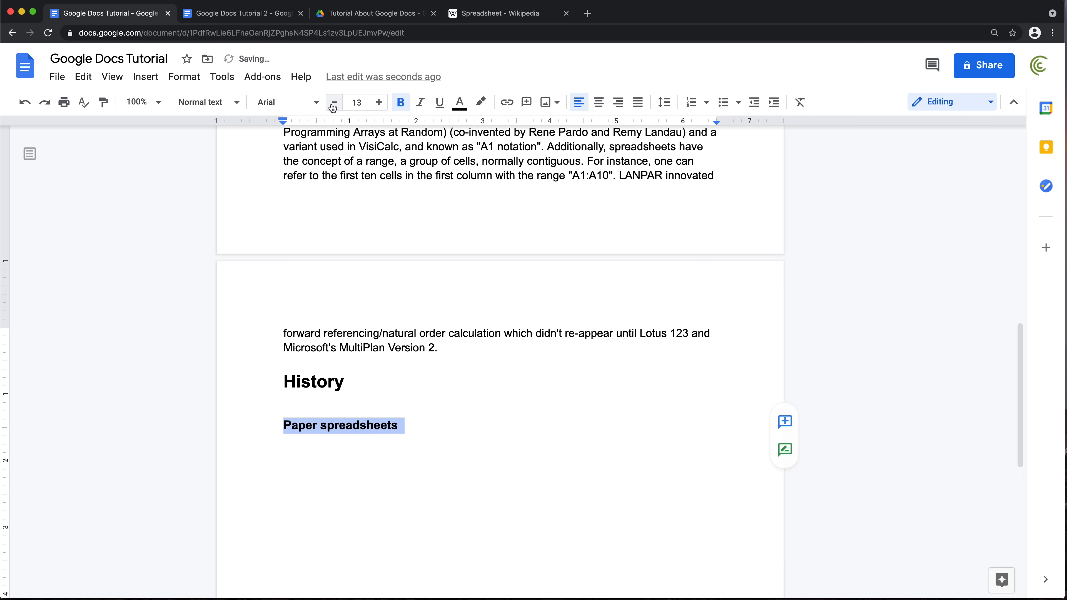
left_click(440, 433)
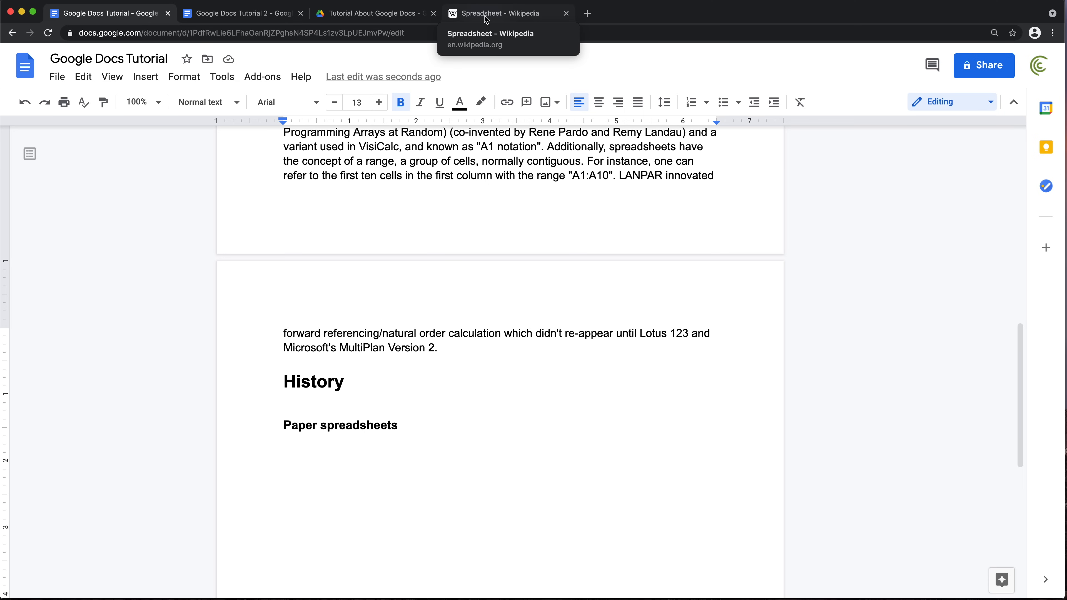
Copy the paragraph under "Paper spreadsheets" from the Wikipedia article, leaving out the footnote reference.
left_click_drag(337, 329, 438, 348)
left_click(500, 13)
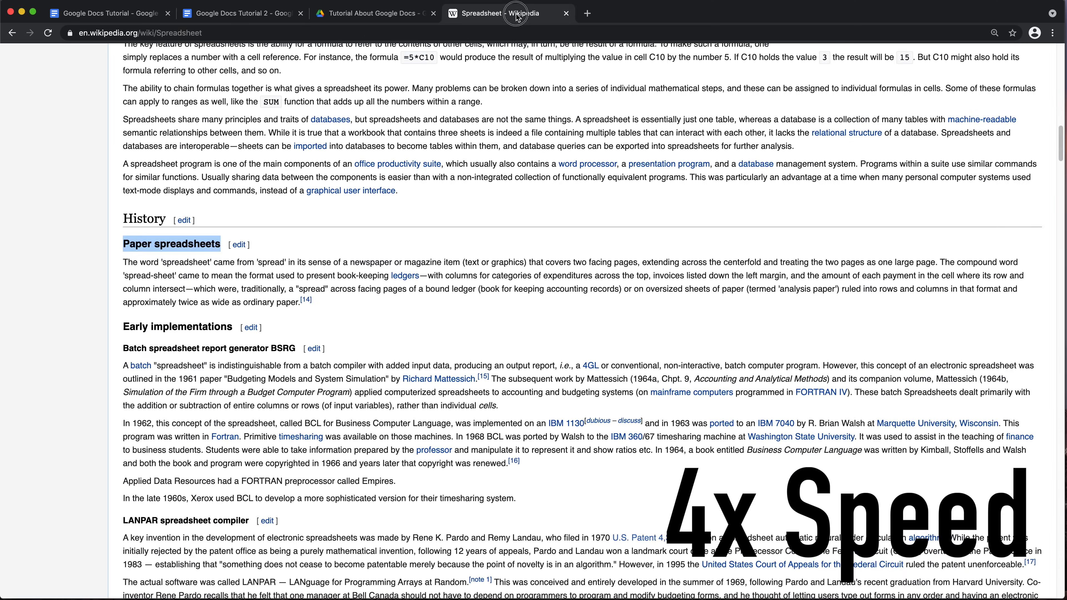
left_click_drag(299, 300, 125, 262)
key("super+c")
In Google Docs Tutorial, leave a blank line below "Paper spreadsheets" and paste the copied paragraph without formatting.
left_click(119, 15)
left_click(443, 429)
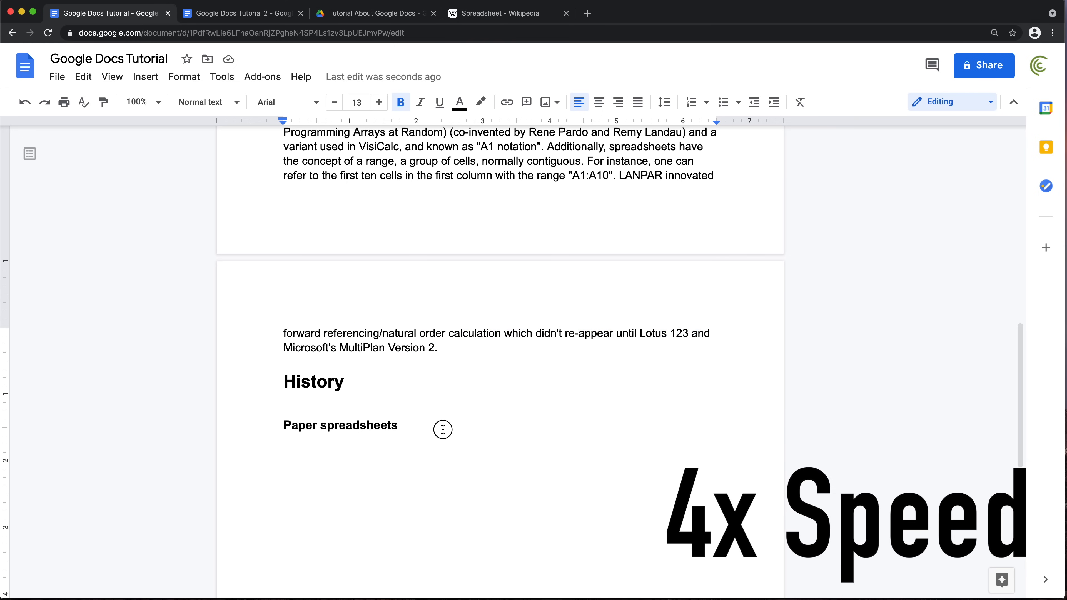
key("Return")
key("Return")
right_click(311, 459)
left_click(393, 275)
Copy the pasted paragraph, set it to font size 12 without bold, and start a new line after it.
left_click_drag(552, 548, 285, 387)
key("super+c")
left_click(357, 103)
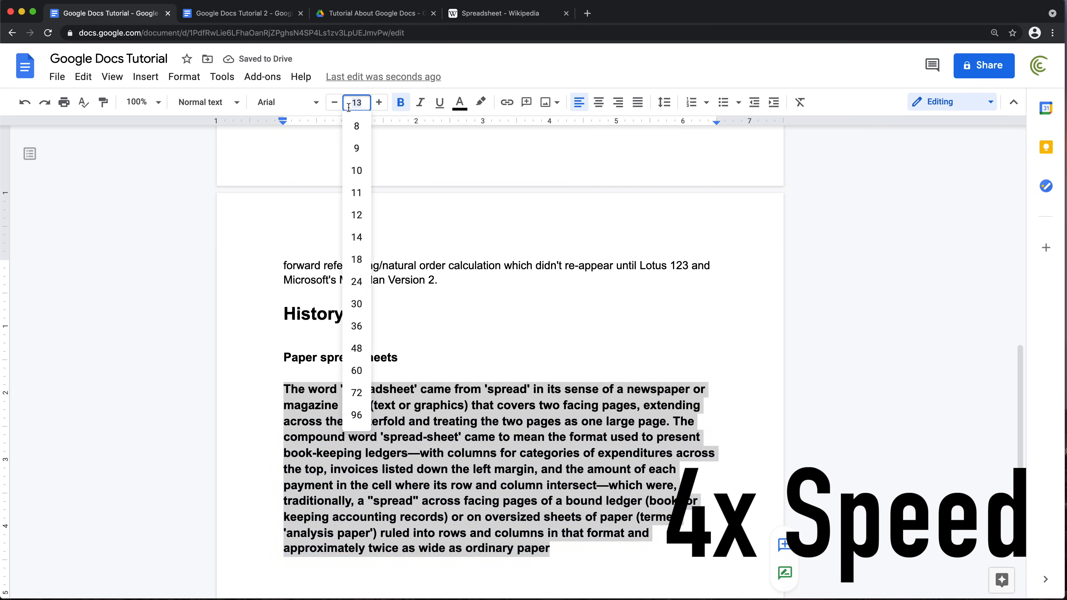
left_click(357, 214)
left_click(400, 102)
left_click(620, 506)
key("Return")
Paste the paragraph below "Paper spreadsheets" in Google Docs Tutorial 2, and copy the "Early implementations" subheading from the Wikipedia article.
left_click(241, 13)
key("super+v")
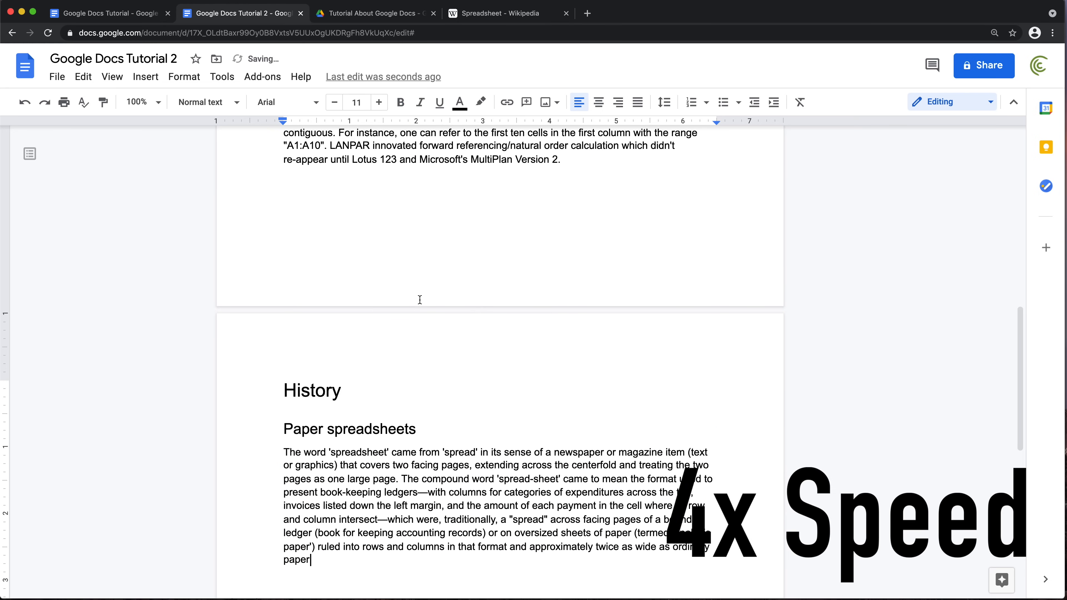
left_click(498, 13)
left_click_drag(124, 324, 233, 324)
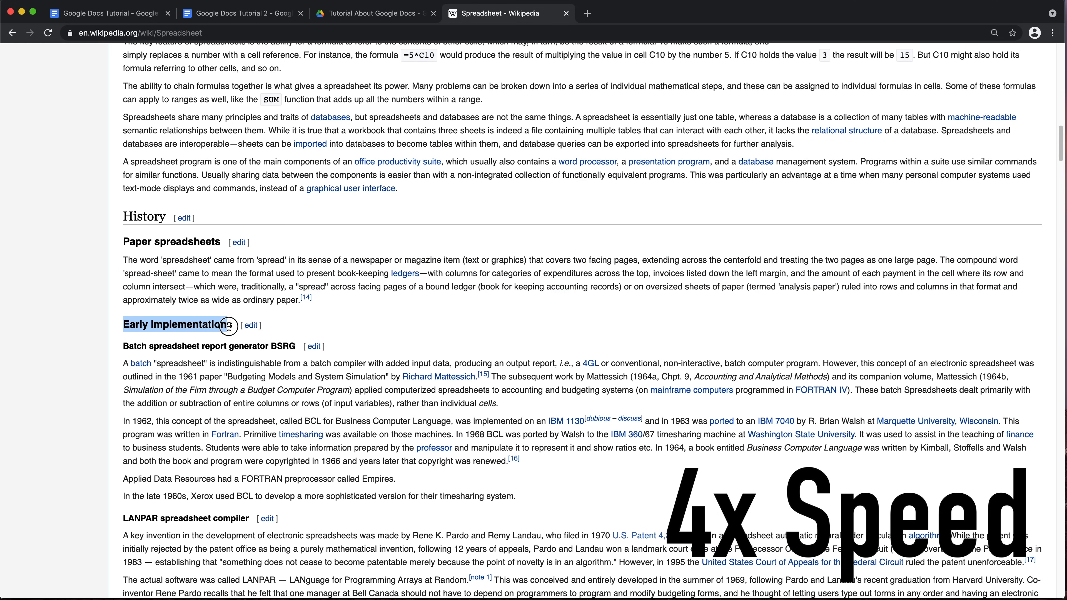
scroll(233, 325, "down", 2)
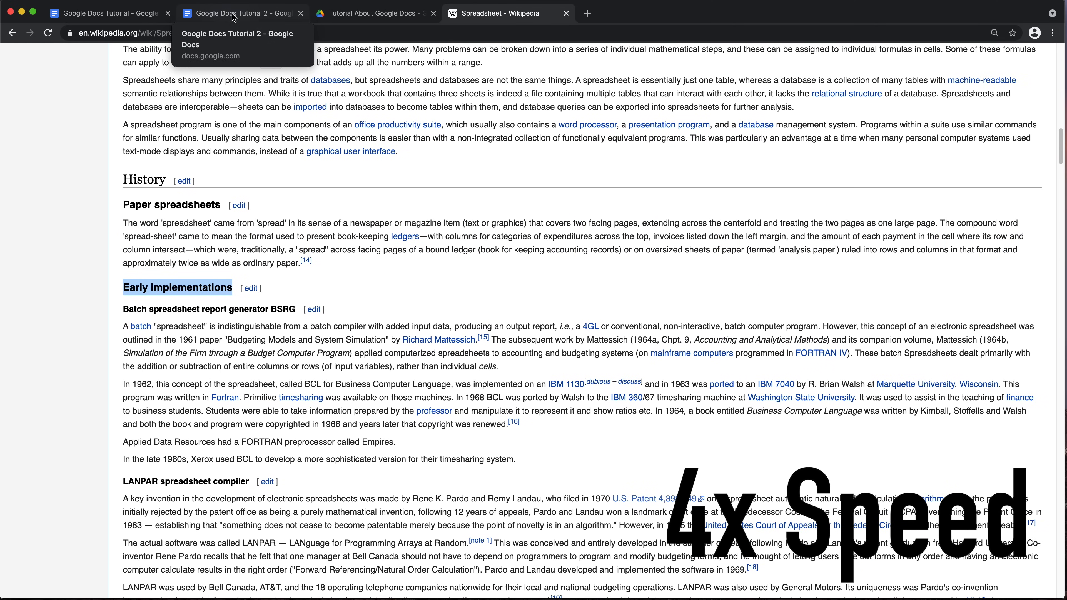
key("super+c")
Paste "Early implementations" without formatting below the Paper spreadsheets paragraph in Google Docs Tutorial 2.
left_click(234, 13)
right_click(316, 185)
left_click(362, 267)
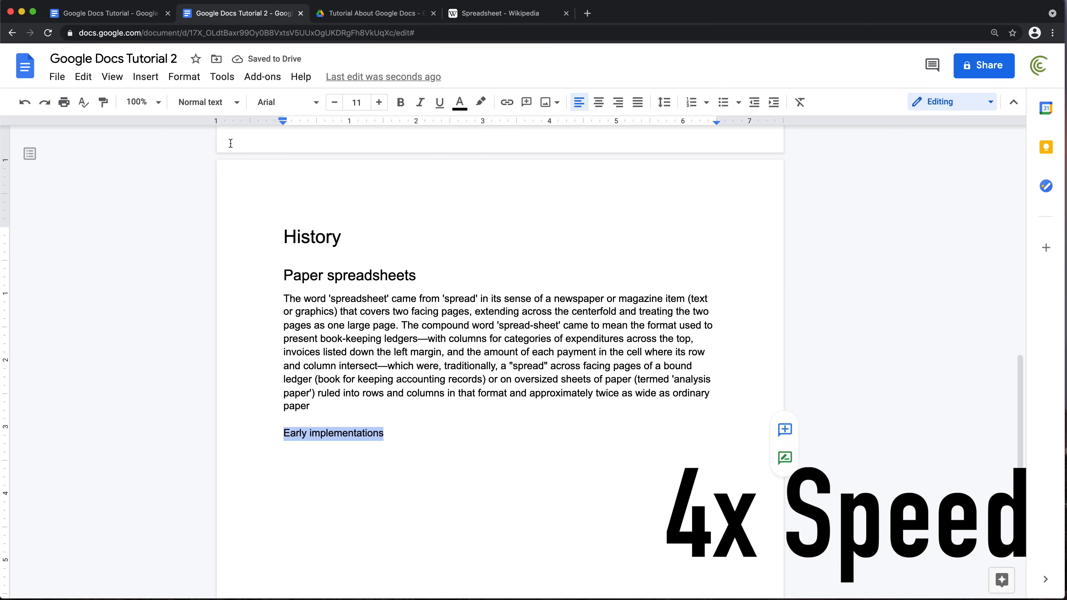
Apply the Heading 2 style to "Early implementations" and start a new line below it.
left_click(346, 273)
left_click_drag(385, 435, 280, 436)
left_click(226, 102)
left_click(250, 328)
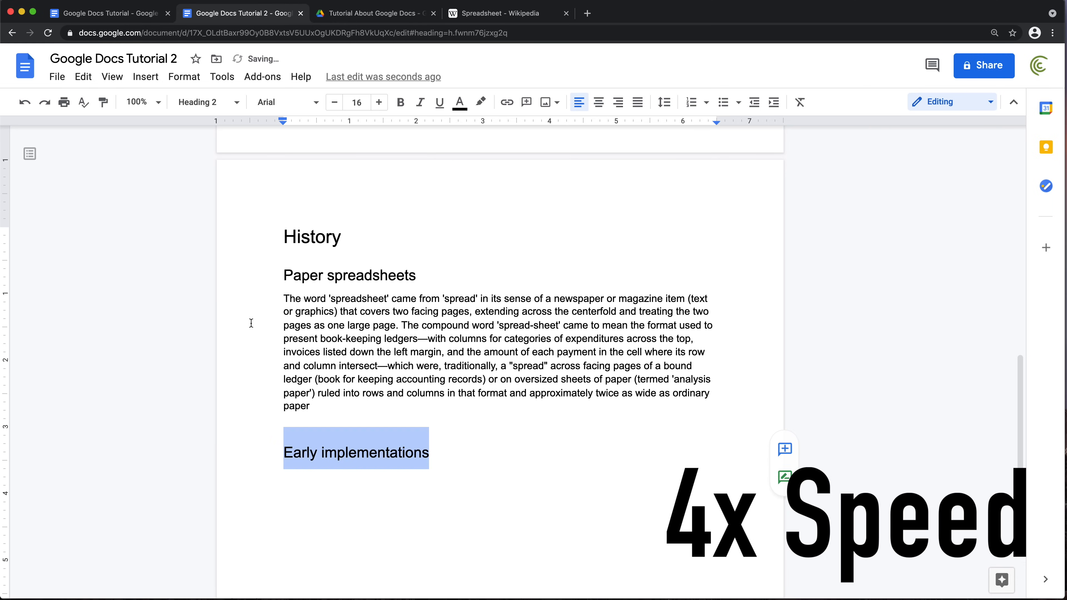
key("Right")
key("Return")
In Google Docs Tutorial, paste "Early implementations" without formatting below the Paper spreadsheets paragraph.
left_click(115, 13)
scroll(290, 328, "down", 5)
right_click(287, 322)
left_click(360, 406)
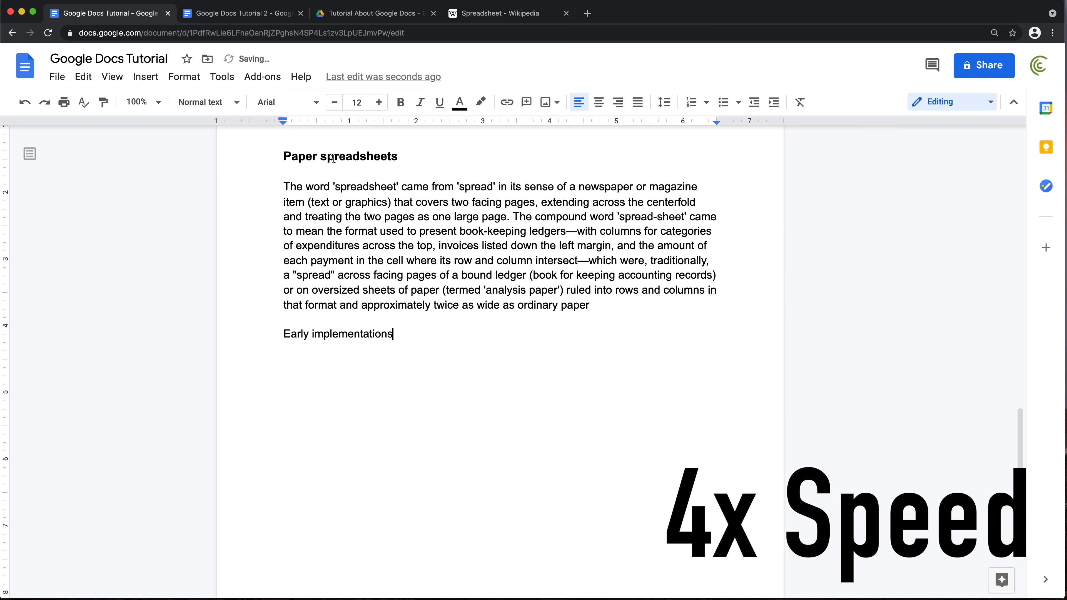
Format "Early implementations" in Google Docs Tutorial as bold at font size 13, matching "Paper spreadsheets".
left_click(333, 158)
left_click_drag(394, 335, 283, 335)
left_click(400, 103)
left_click(457, 345)
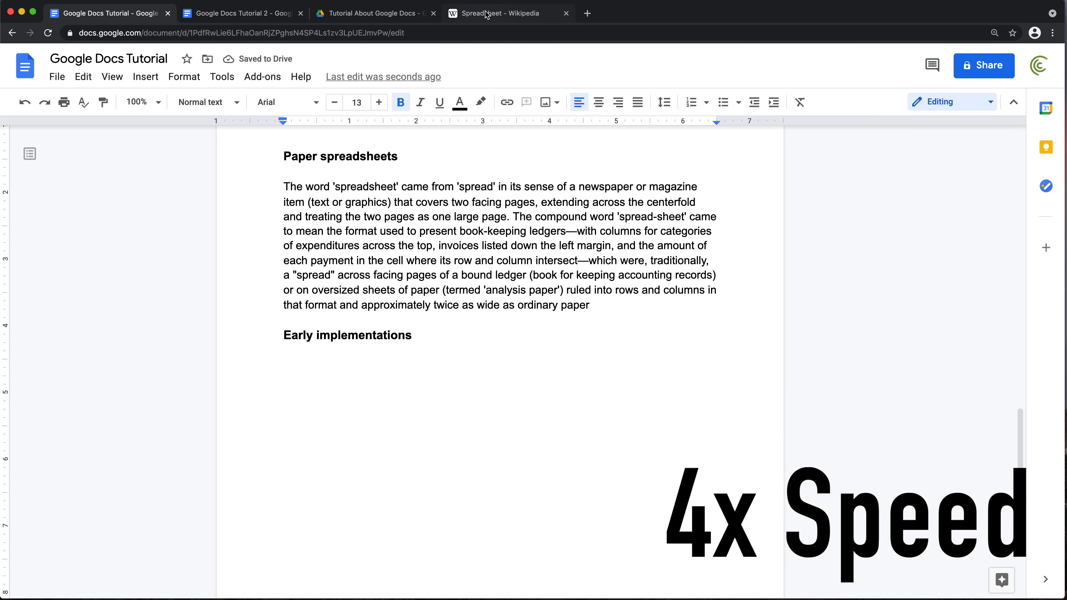
Copy "Batch spreadsheet report generator BSRG" from the Wikipedia article and paste it without formatting below "Early implementations" in Google Docs Tutorial 2.
left_click(475, 13)
left_click_drag(123, 192, 295, 191)
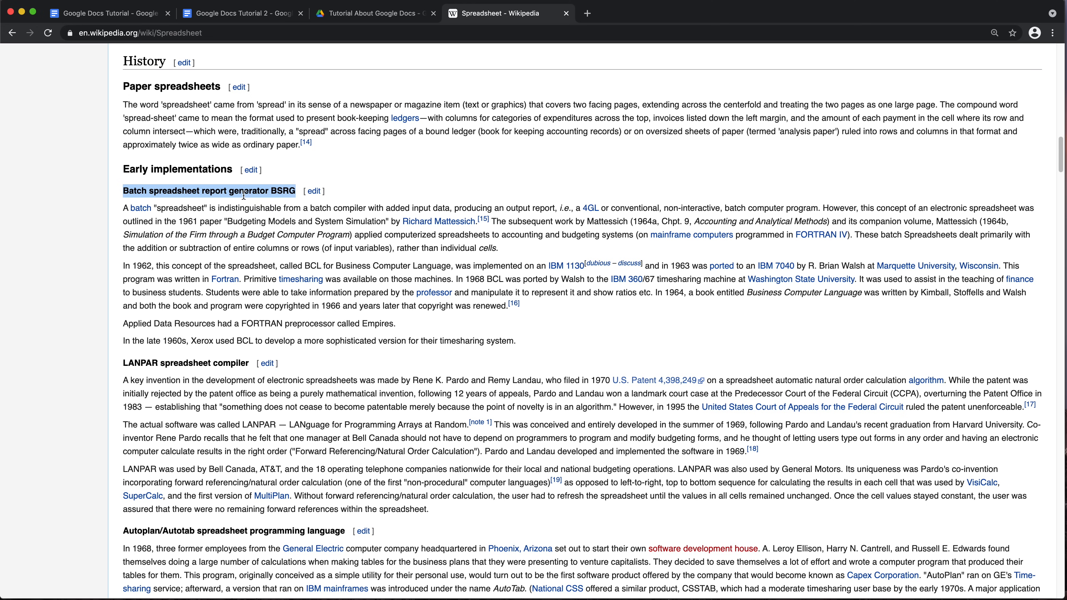
left_click(242, 13)
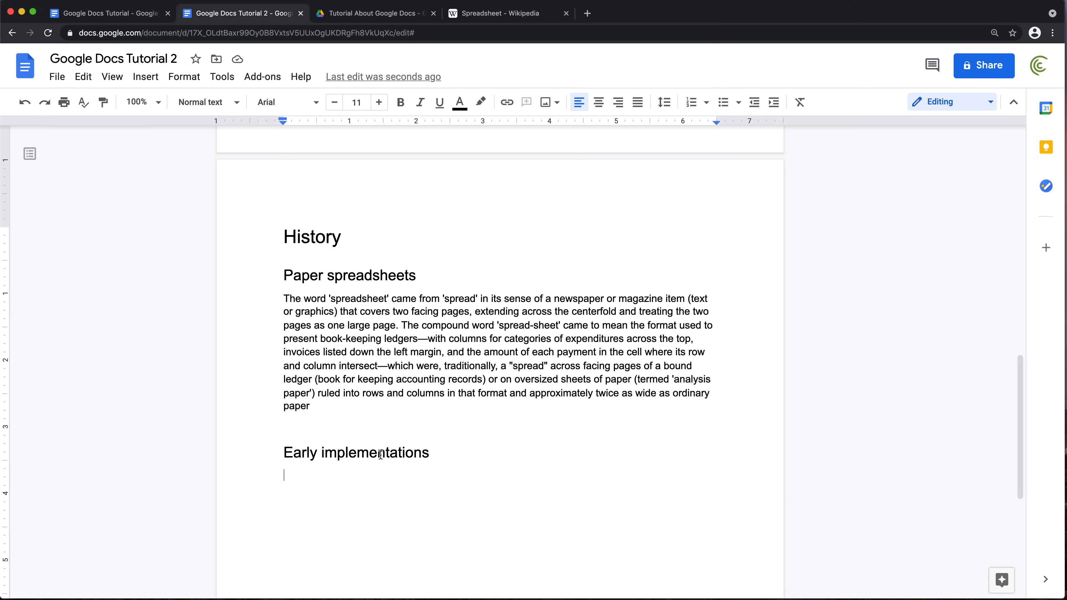
right_click(336, 486)
left_click(445, 324)
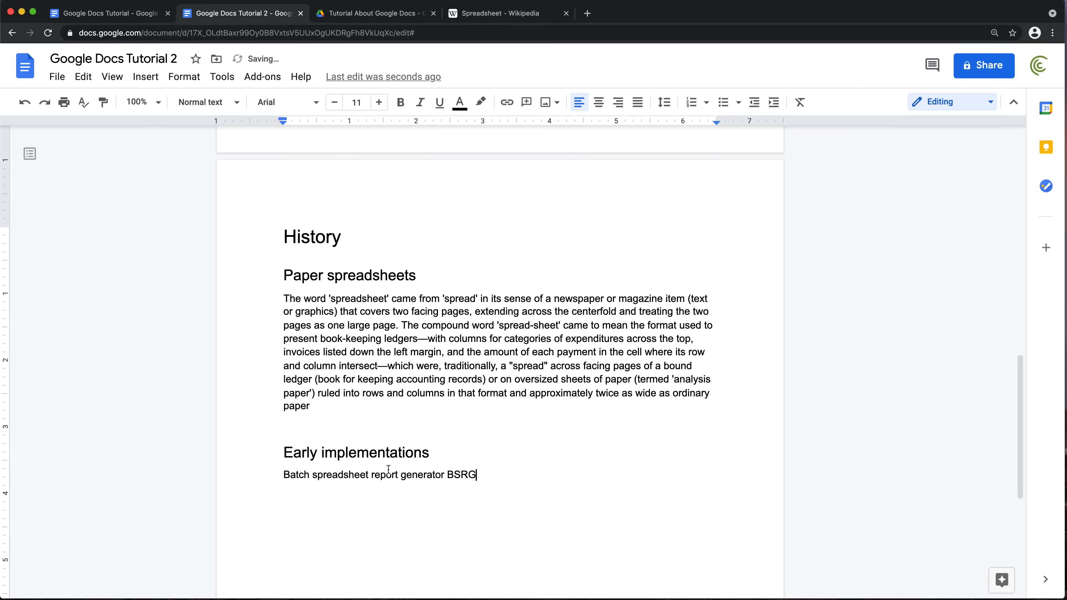
Apply the Heading 3 style to "Batch spreadsheet report generator BSRG" and start a new line below it.
left_click(366, 452)
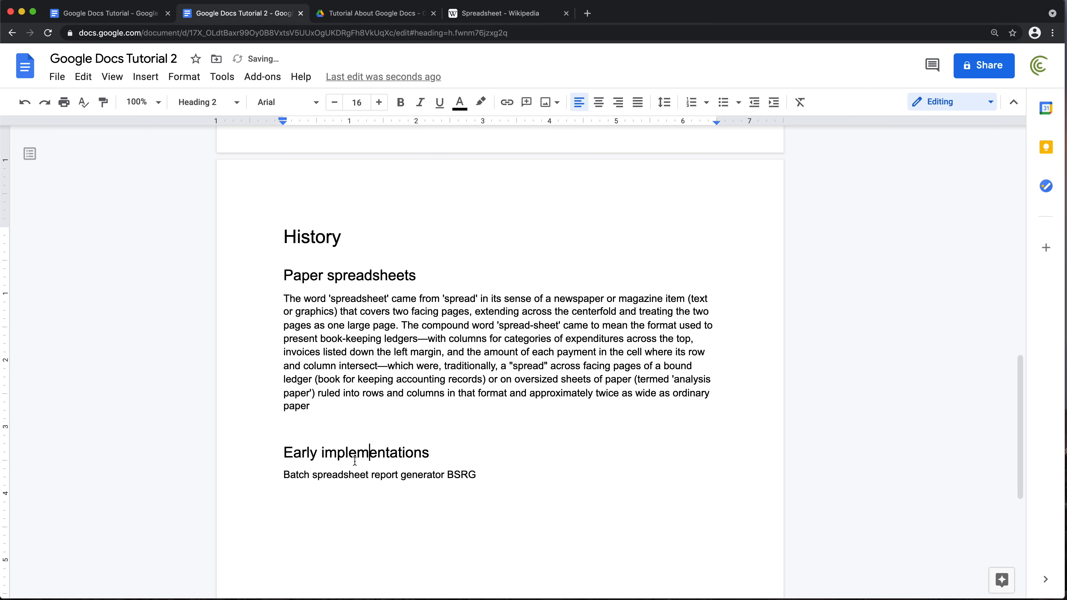
double_click(373, 453)
triple_click(406, 474)
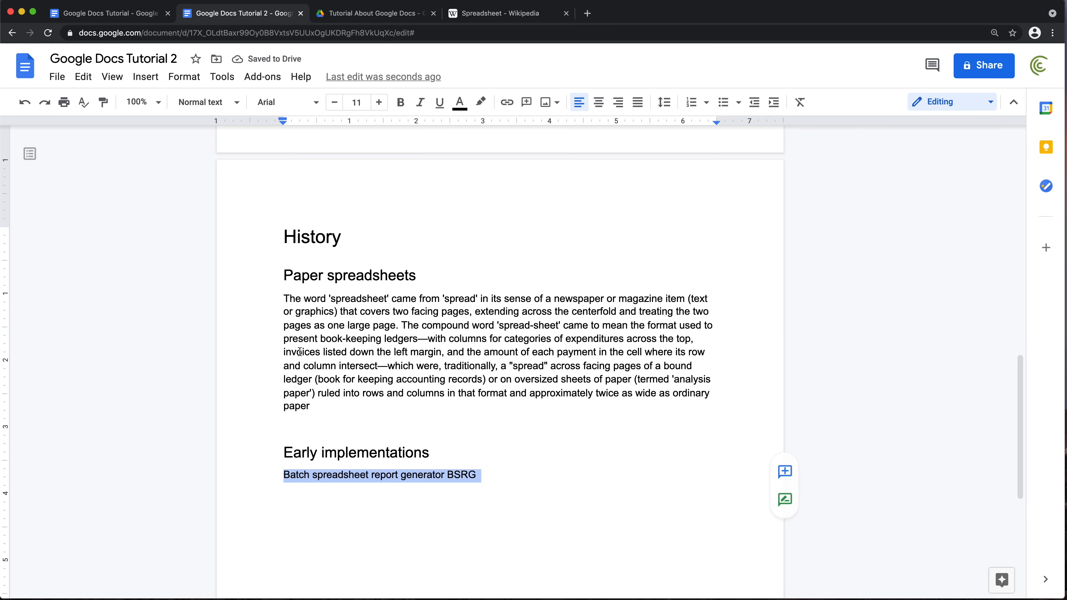
left_click(236, 109)
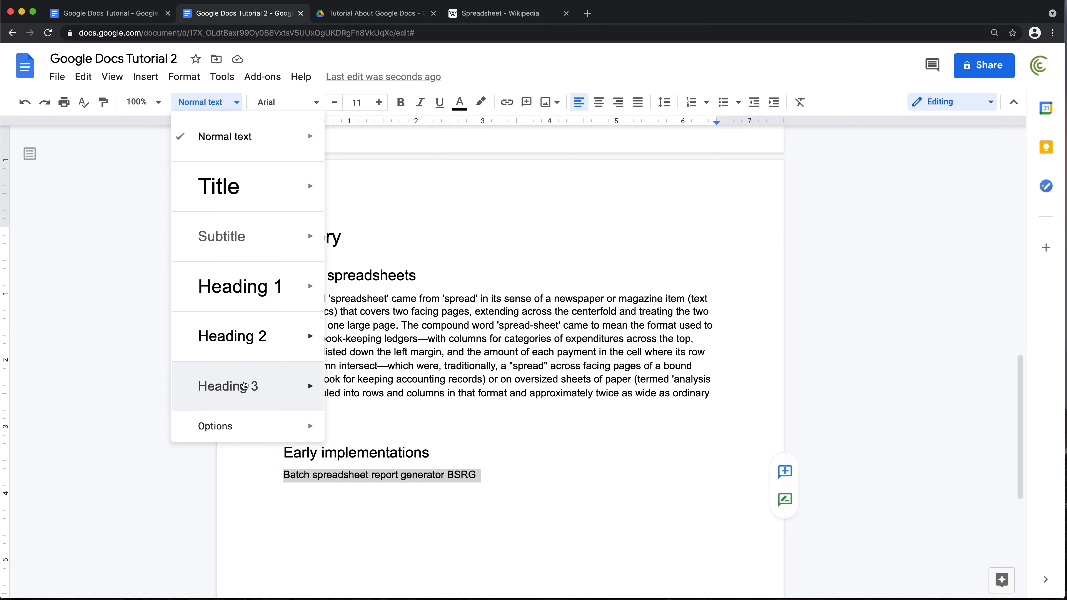
left_click(245, 384)
left_click(567, 484)
key("Return")
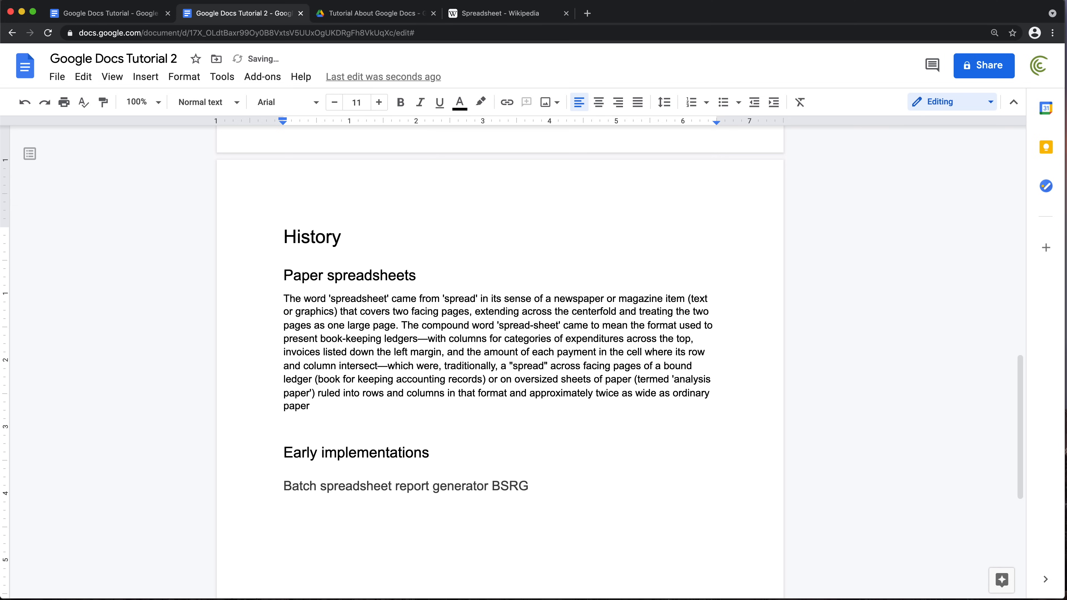
Paste "Batch spreadsheet report generator BSRG" without formatting below "Early implementations" in Google Docs Tutorial, set it to font size 12, and start a new line.
left_click(100, 19)
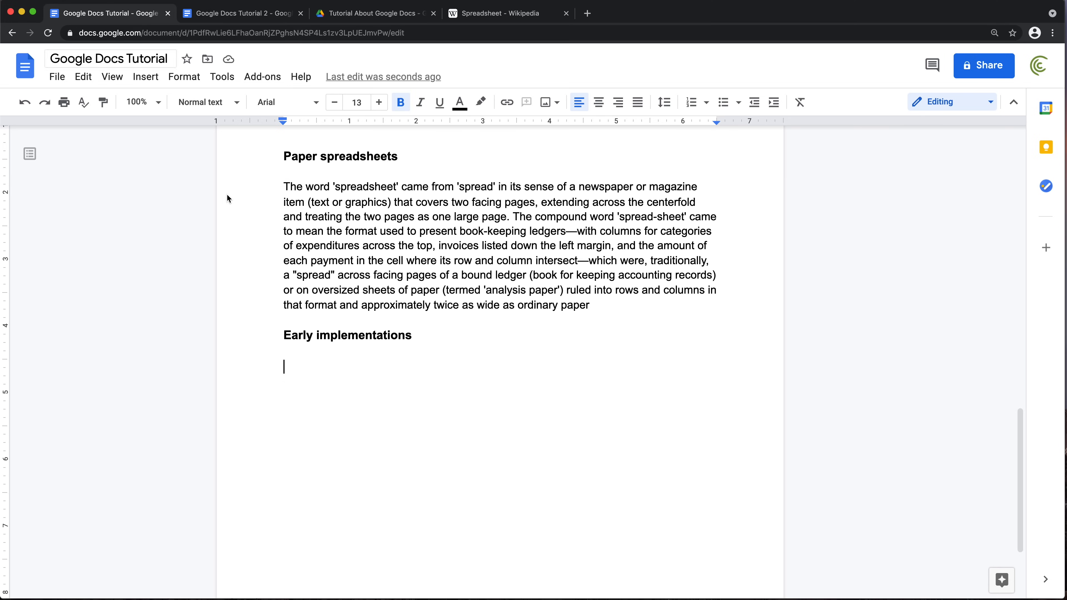
right_click(301, 366)
left_click(369, 179)
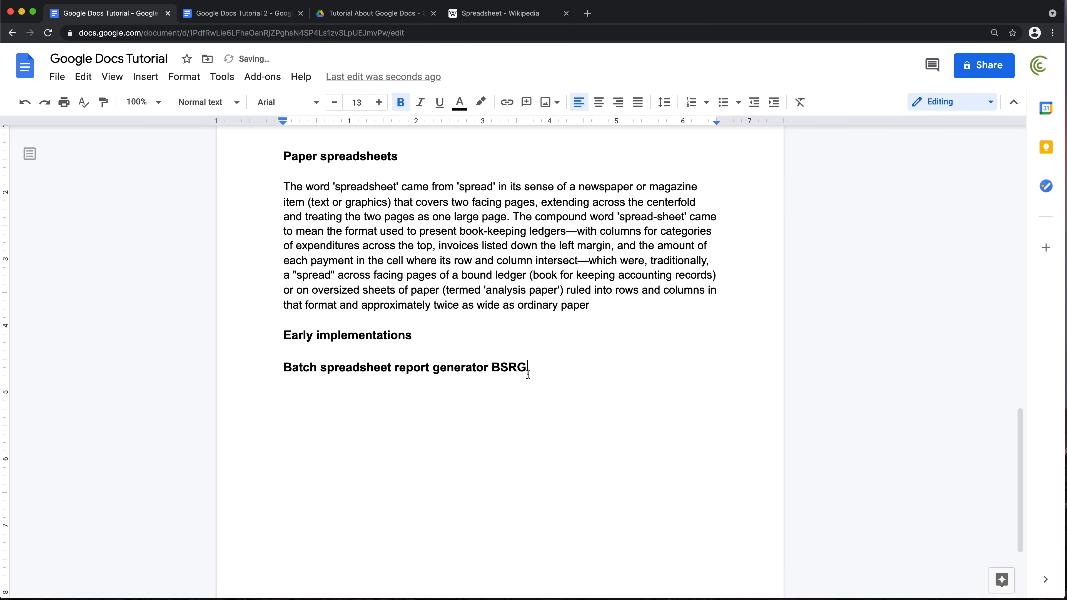
left_click_drag(527, 372, 260, 360)
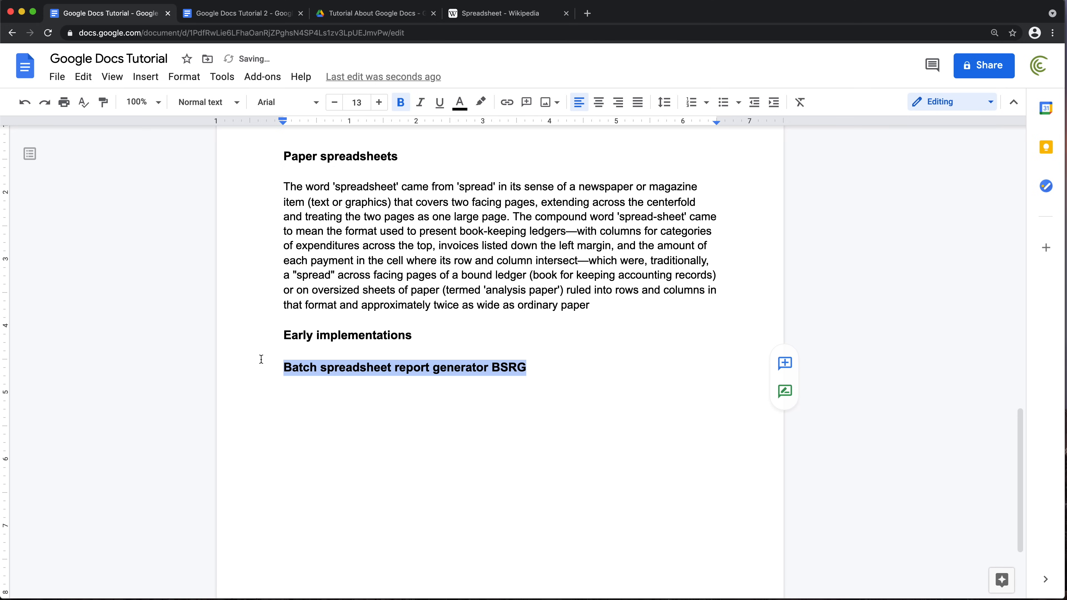
left_click(335, 103)
left_click(529, 372)
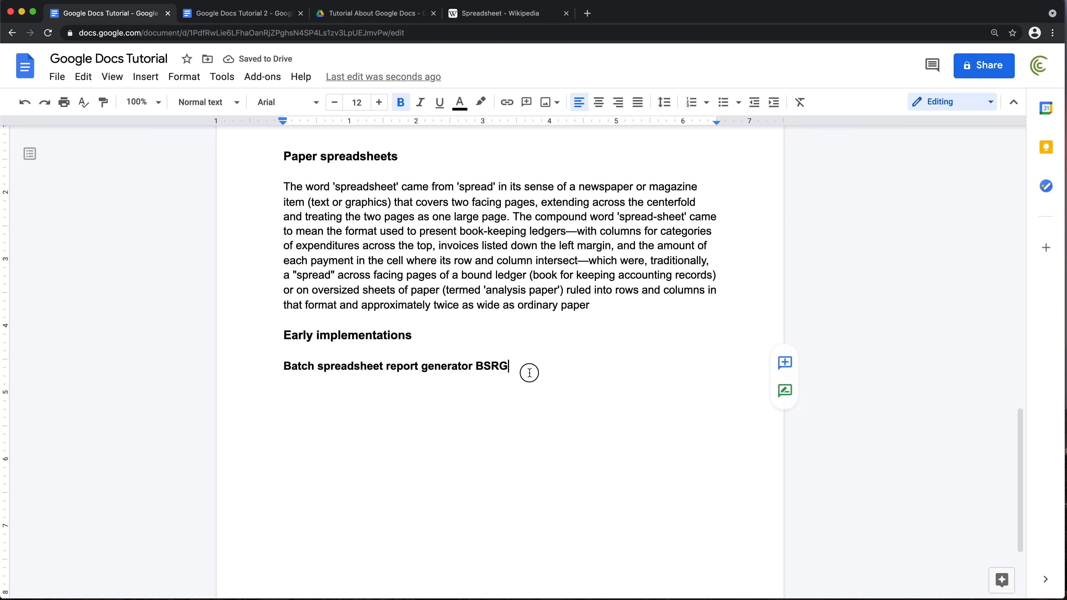
key("Return")
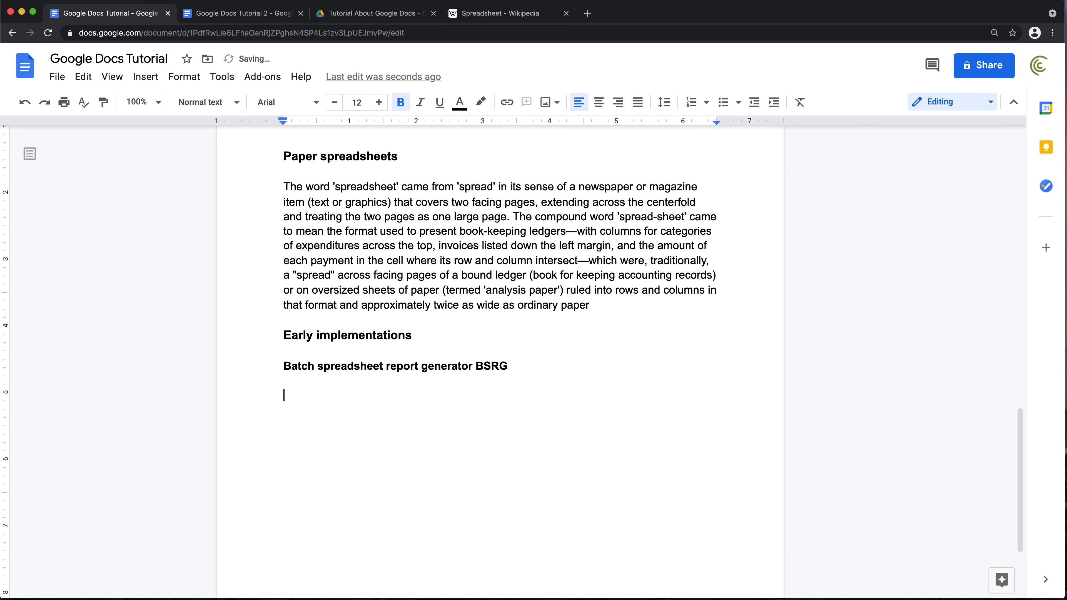
Copy the first Batch spreadsheet report generator BSRG paragraph from the Wikipedia article and paste it without formatting below that heading in Google Docs Tutorial 2.
left_click(517, 13)
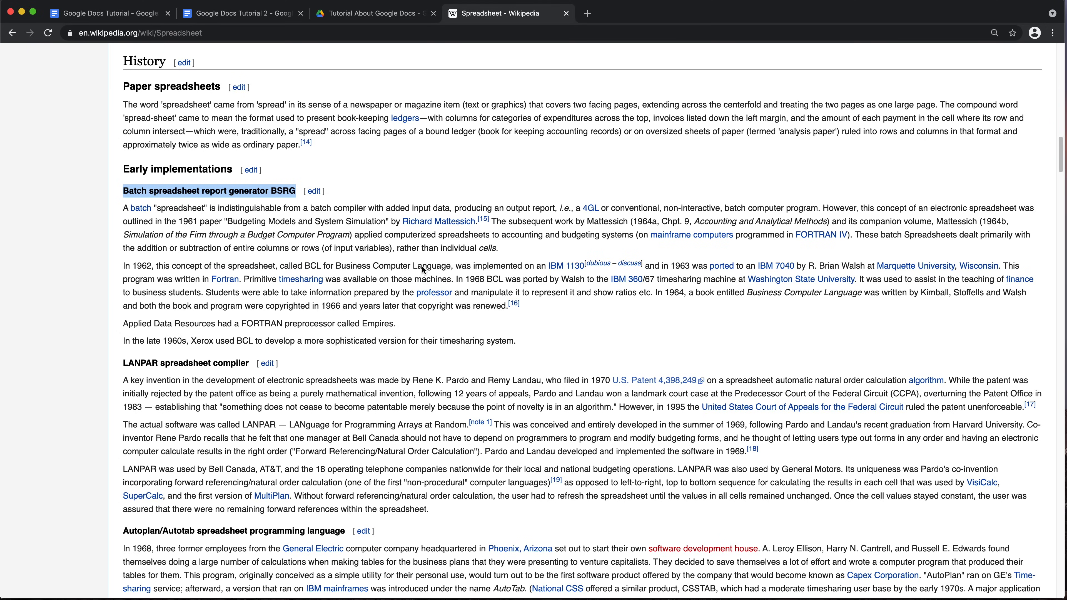
left_click_drag(124, 208, 510, 249)
key("super+c")
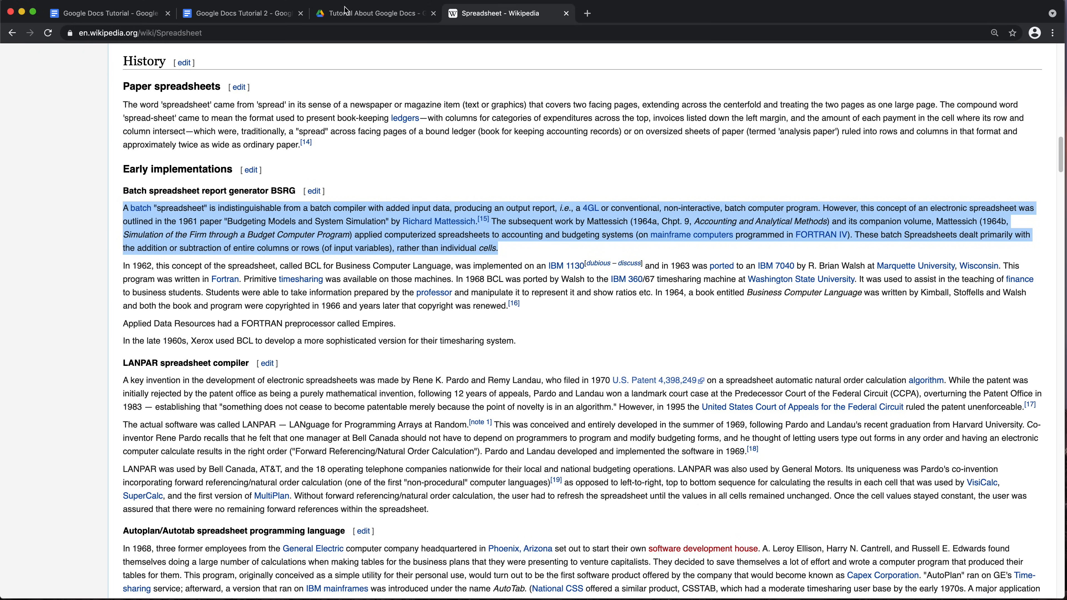
left_click(262, 14)
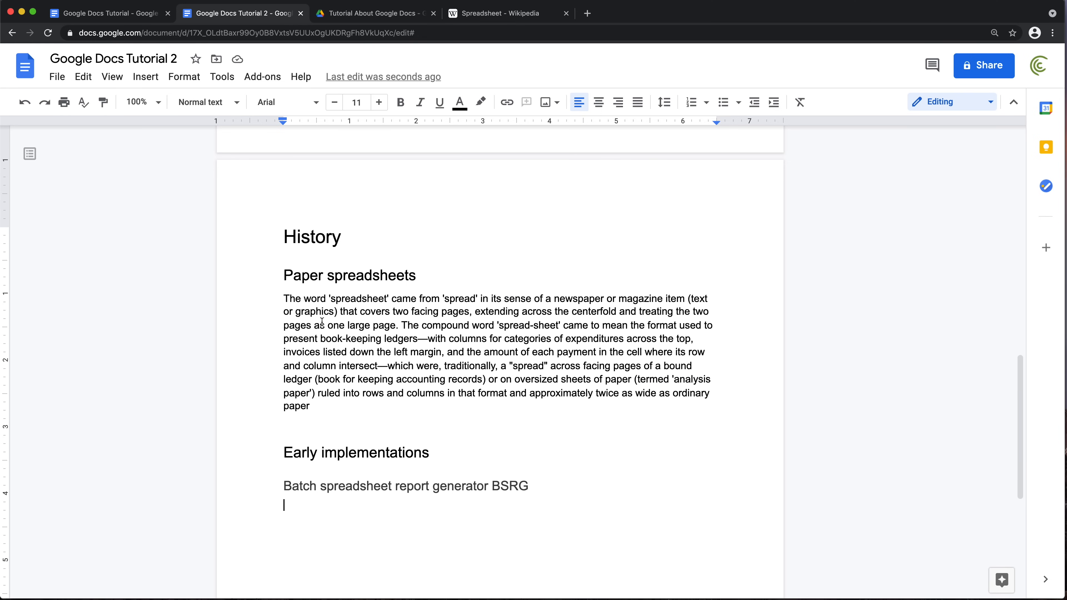
right_click(311, 507)
left_click(393, 343)
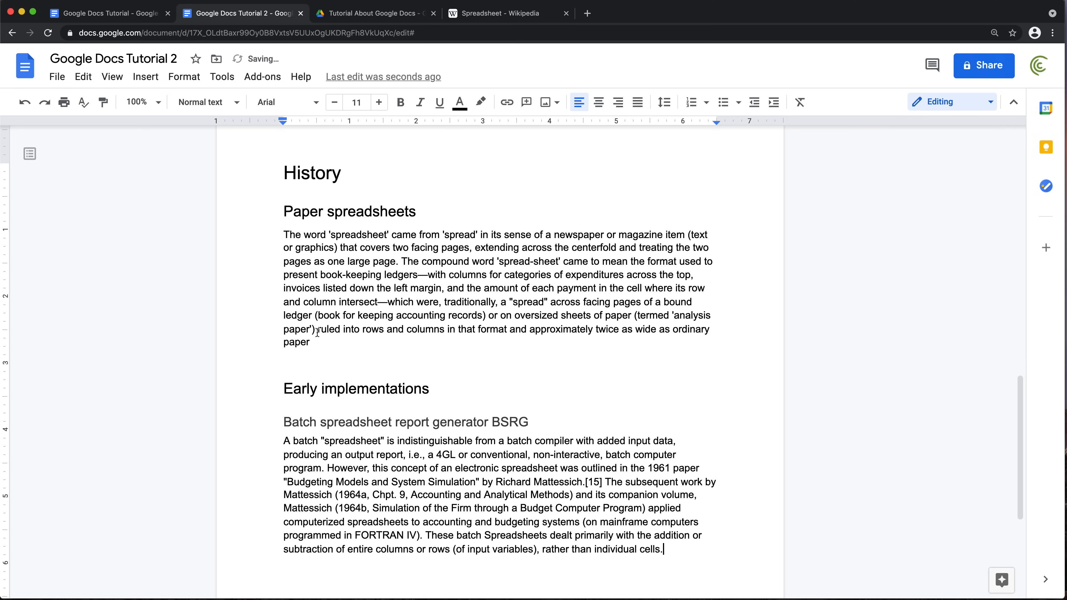
key("Return")
Paste the same BSRG paragraph without formatting below its heading in Google Docs Tutorial and remove its bold formatting.
left_click(131, 10)
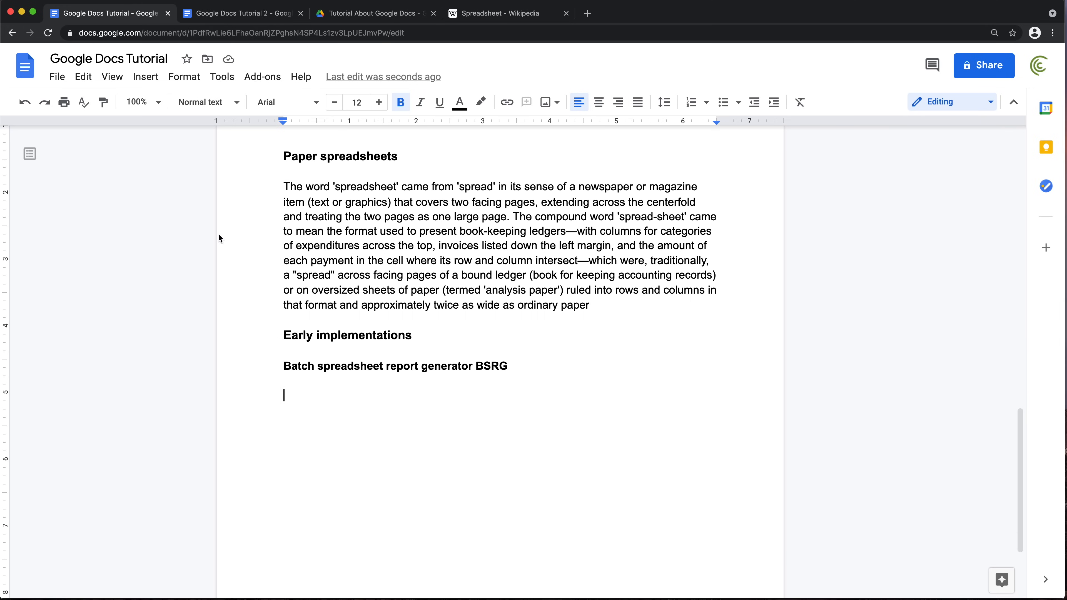
right_click(284, 386)
left_click(380, 210)
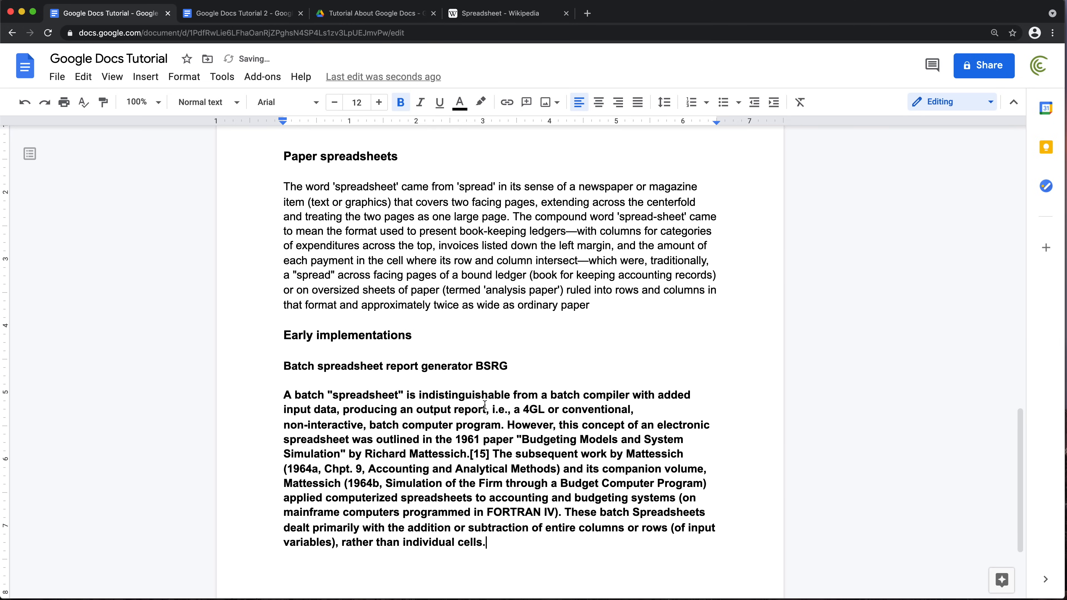
left_click_drag(487, 542, 278, 395)
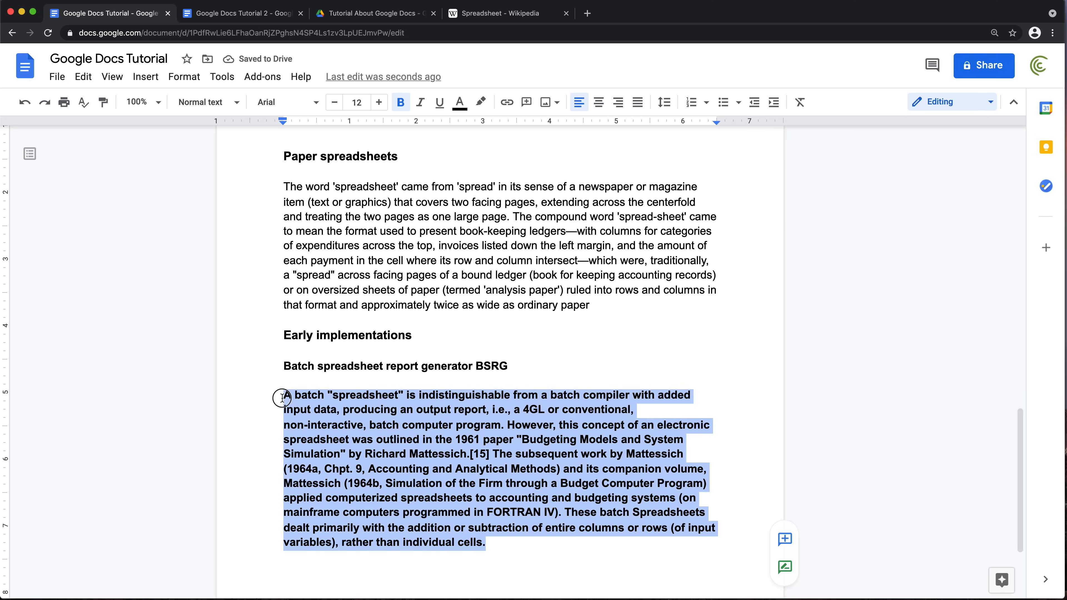
left_click(399, 106)
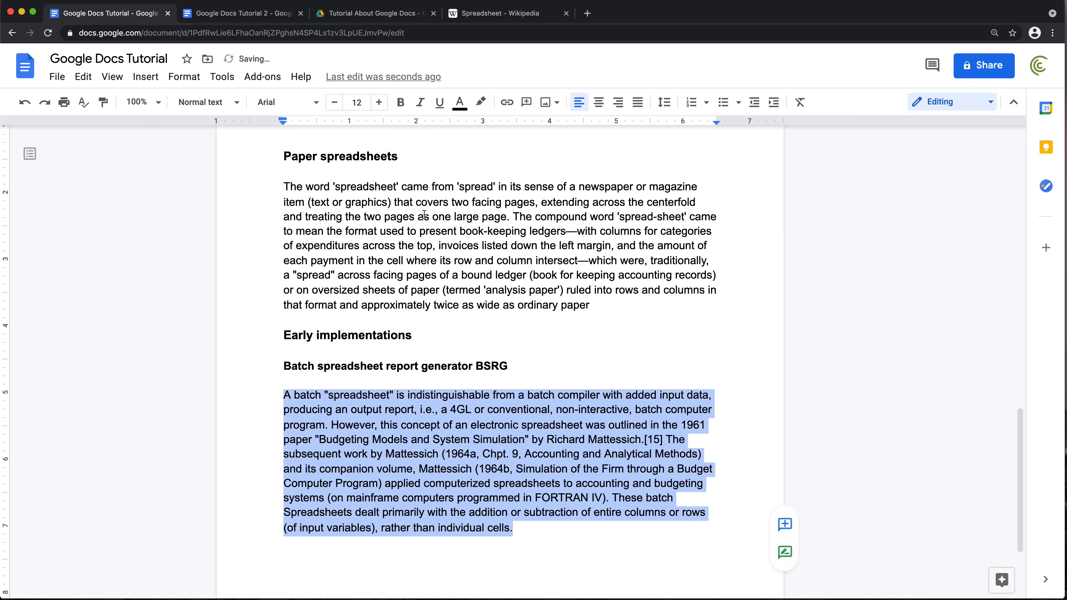
left_click(411, 232)
Copy "LANPAR spreadsheet compiler" from the Wikipedia article and paste it without formatting below the BSRG paragraph in Google Docs Tutorial 2.
left_click(495, 13)
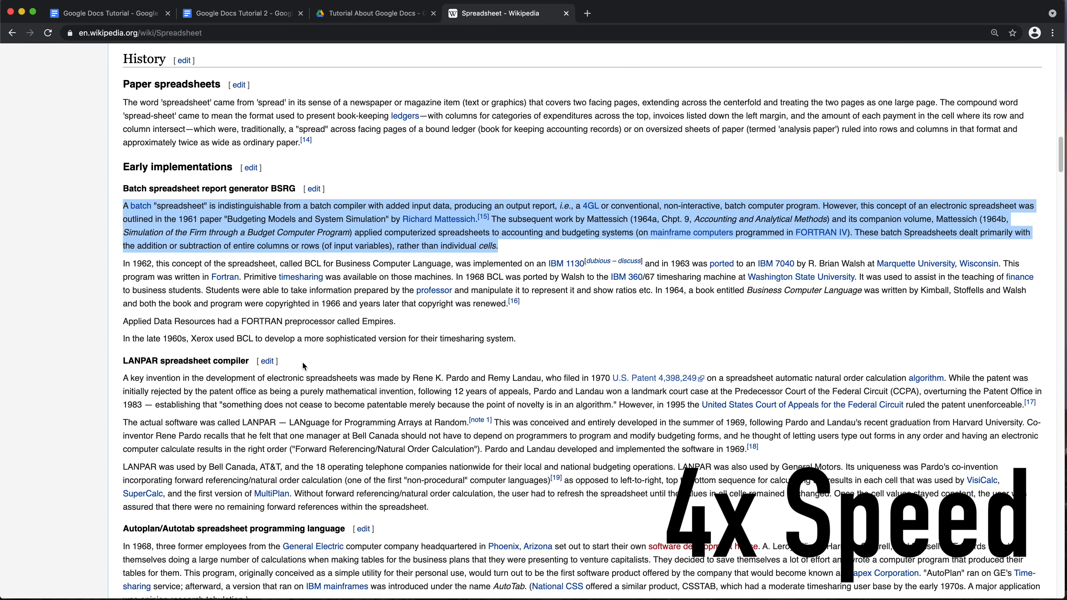
scroll(245, 309, "down", 2)
left_click_drag(122, 306, 245, 309)
key("super+c")
left_click(215, 13)
scroll(305, 421, "down", 1)
right_click(305, 420)
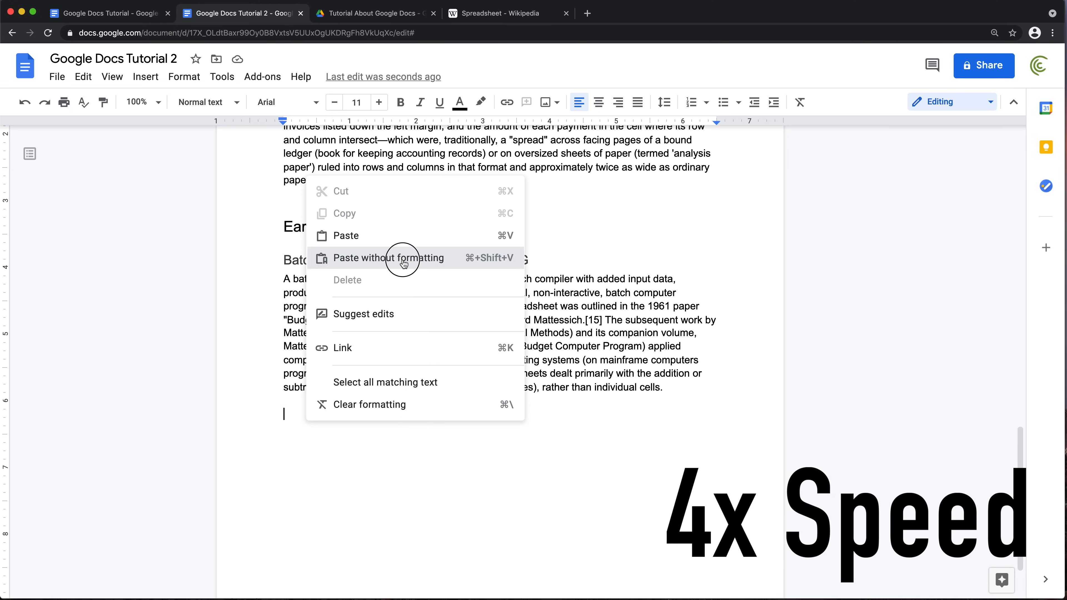
left_click(402, 261)
Apply the Heading 2 style to "LANPAR spreadsheet compiler", matching "Early implementations".
left_click(339, 228)
left_click_drag(425, 413, 281, 414)
left_click(207, 102)
left_click(256, 336)
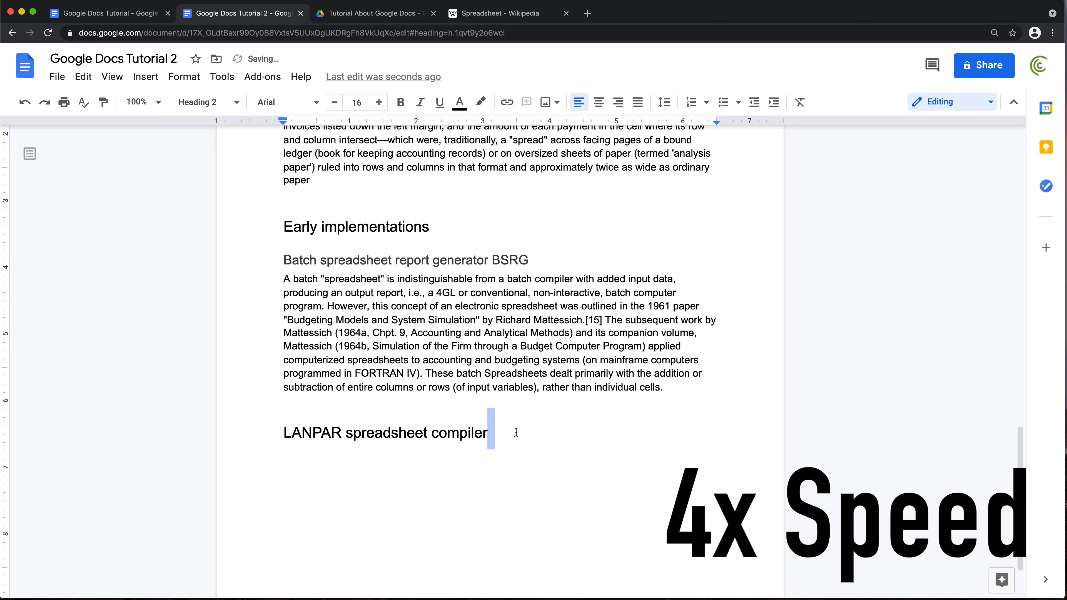
Paste "LANPAR spreadsheet compiler" without formatting below the BSRG paragraph in Google Docs Tutorial.
left_click(107, 13)
right_click(322, 489)
left_click(394, 299)
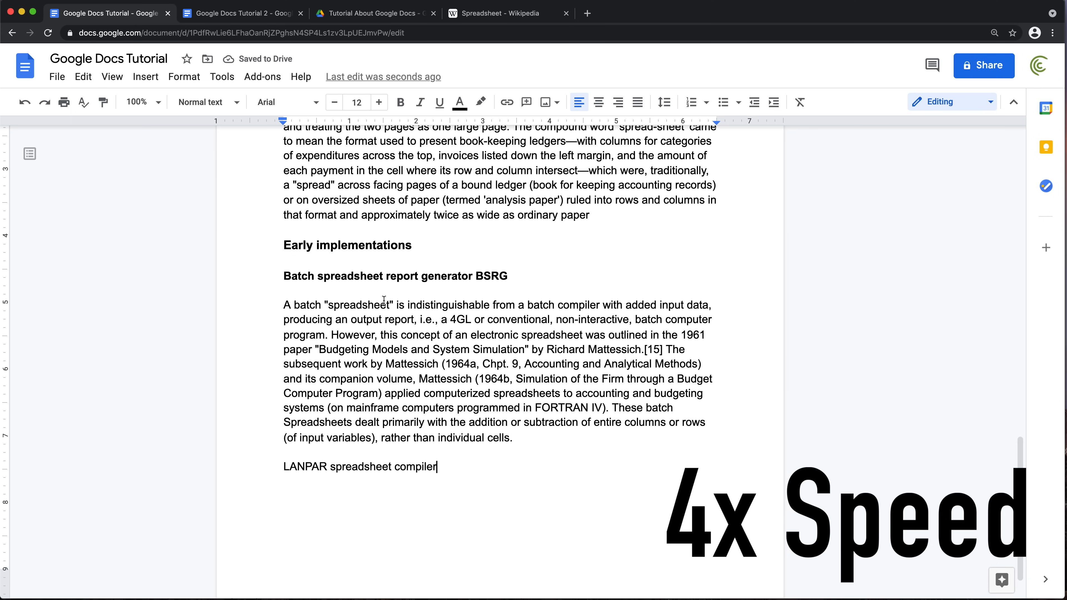
Format "LANPAR spreadsheet compiler" as bold at font size 13, matching "Early implementations", and start a new line below it.
left_click(369, 248)
left_click_drag(442, 471, 282, 469)
left_click(379, 102)
left_click(400, 102)
left_click(464, 470)
key("Return")
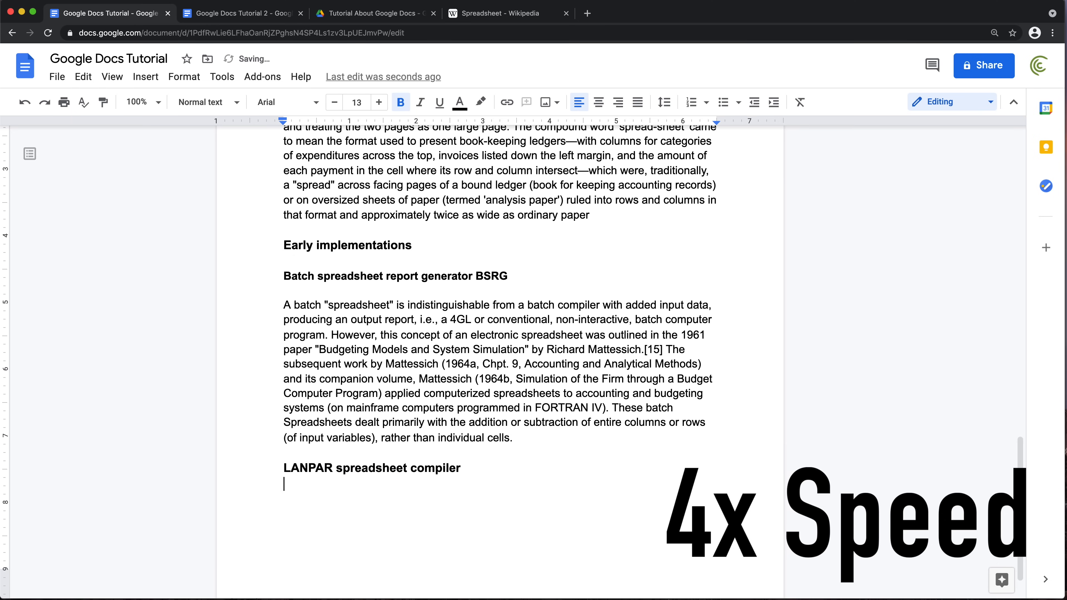
Copy the paragraph beginning "LANPAR was used by Bell Canada" from the Wikipedia article and paste it without formatting below the LANPAR heading in Google Docs Tutorial 2.
left_click(484, 16)
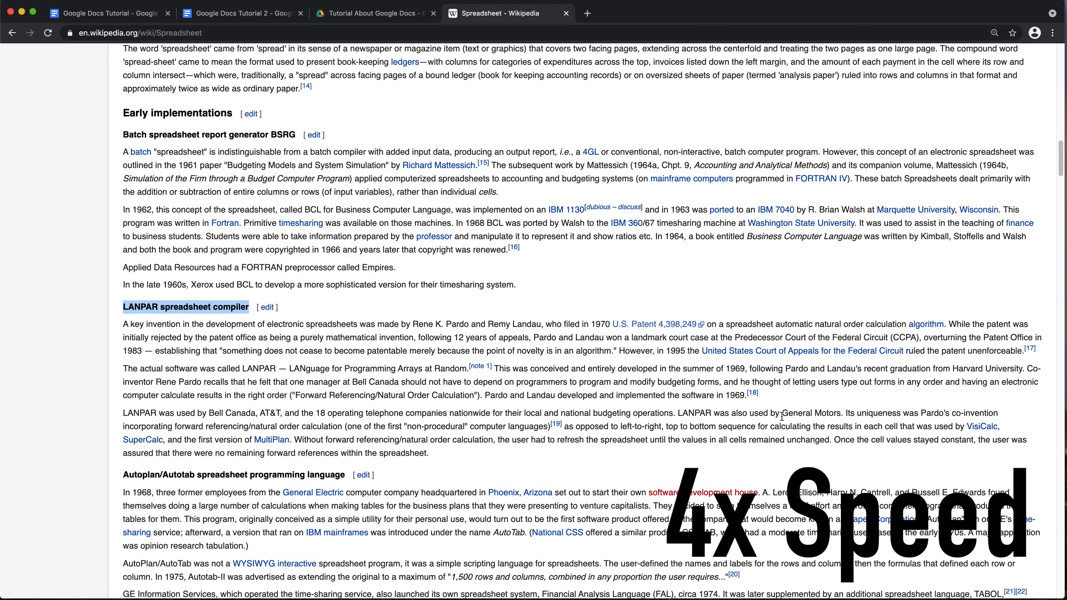
left_click_drag(429, 453, 122, 411)
key("super+c")
left_click(241, 13)
key("super+v")
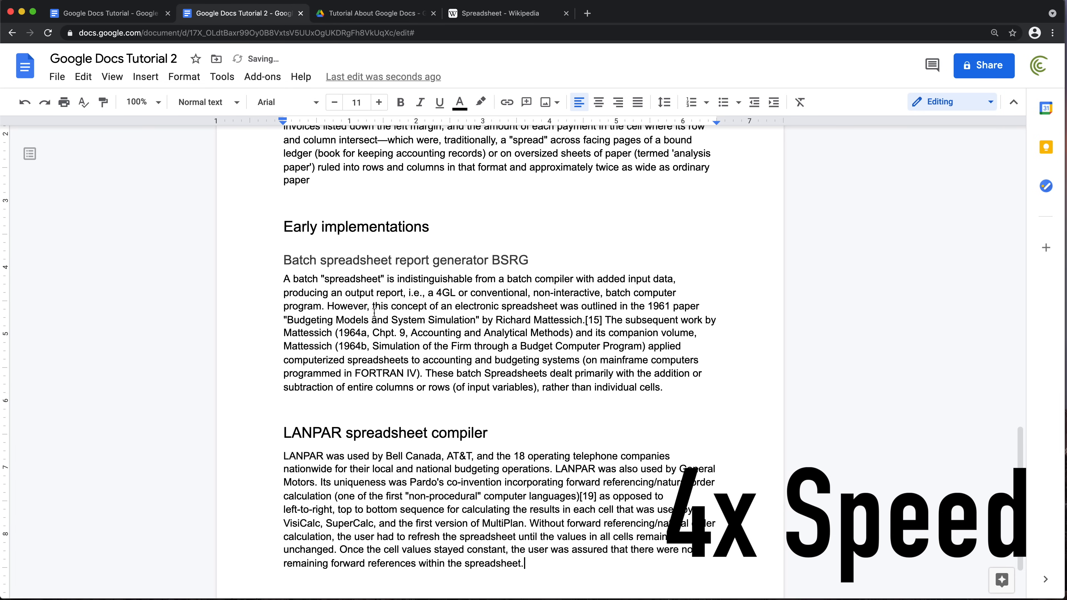
Paste the LANPAR paragraph without formatting in Google Docs Tutorial, make it non-bold at font size 12, and add new lines below it.
left_click(109, 13)
key("super+v")
left_click_drag(609, 555, 285, 237)
left_click(335, 102)
left_click(401, 102)
scroll(491, 420, "down", 1)
left_click(450, 501)
key("Return")
key("Return")
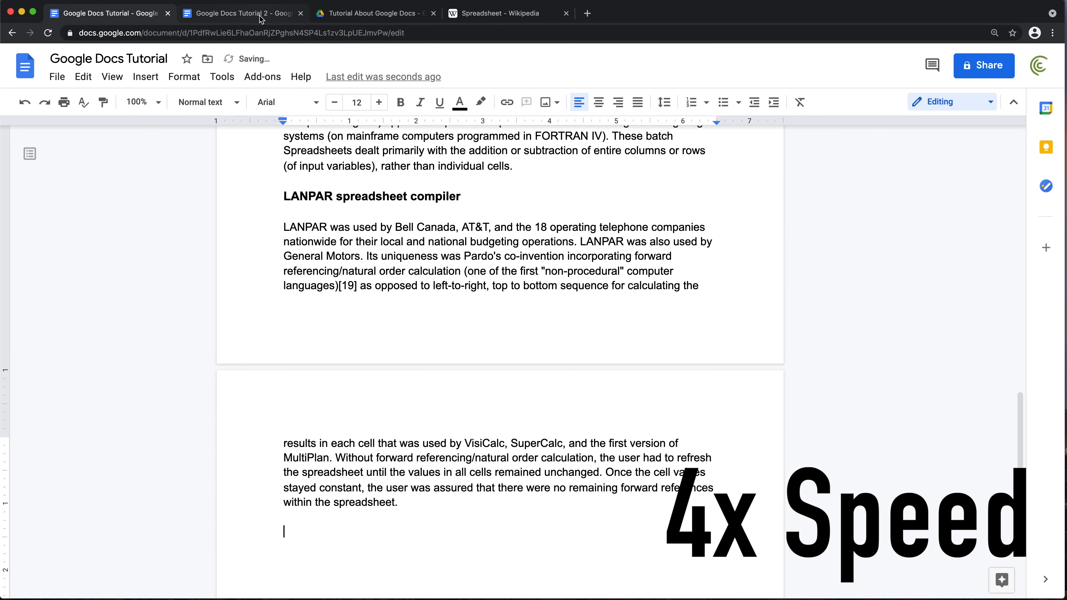
Copy "APLDOT modeling language" from the Wikipedia article and paste it without formatting below the LANPAR paragraph in Google Docs Tutorial.
left_click(499, 13)
scroll(347, 392, "up", 1)
left_click_drag(240, 455, 120, 449)
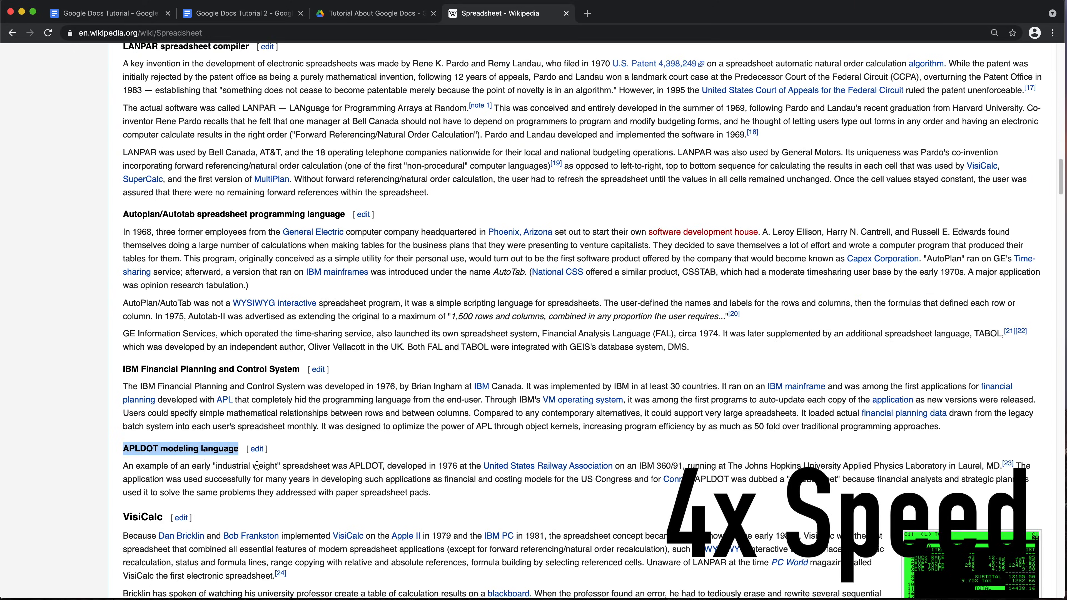
left_click(108, 13)
key("super+v")
Format "APLDOT modeling language" in Google Docs Tutorial as bold at font size 13.
left_click_drag(428, 533, 289, 523)
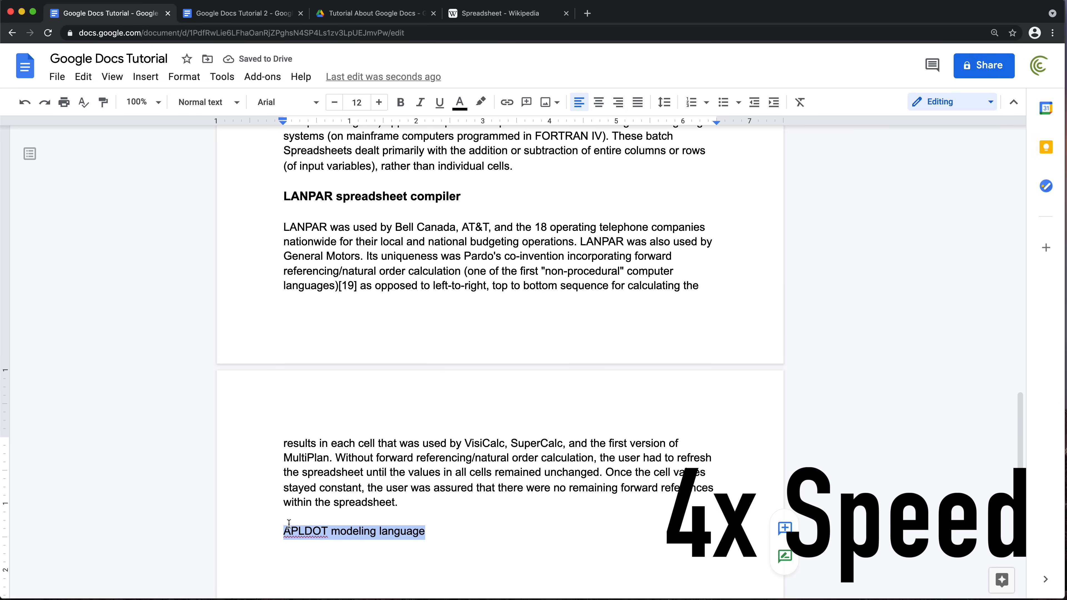
key("super+b")
key("super+shift+period")
left_click(458, 535)
Copy the "APLDOT modeling language" heading from Wikipedia again and paste it without formatting below the LANPAR paragraph in Google Docs Tutorial 2.
left_click(474, 15)
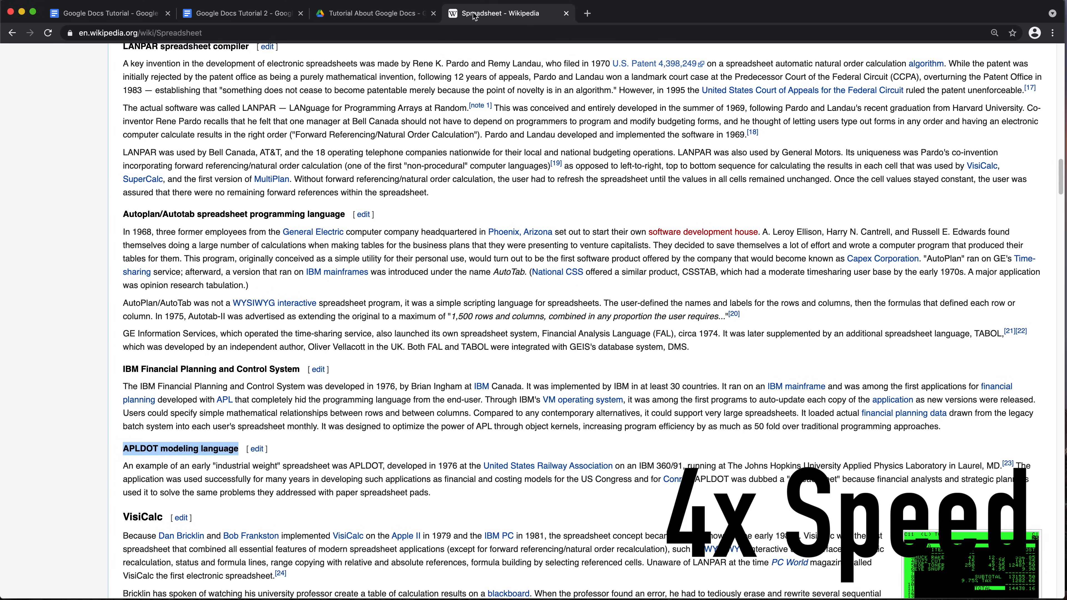
key("super+c")
left_click(241, 13)
scroll(435, 420, "up", 1)
right_click(436, 511)
left_click(476, 355)
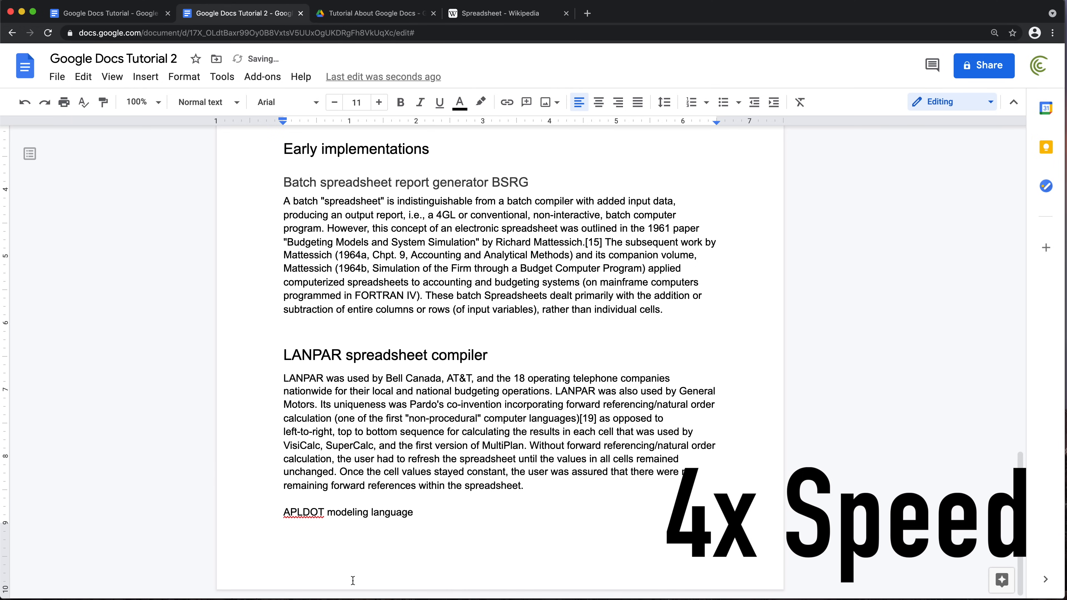
Apply the Heading 2 style to "APLDOT modeling language", matching "LANPAR spreadsheet compiler".
left_click(361, 356)
triple_click(338, 515)
left_click(231, 103)
left_click(222, 268)
scroll(400, 464, "down", 4)
left_click(490, 485)
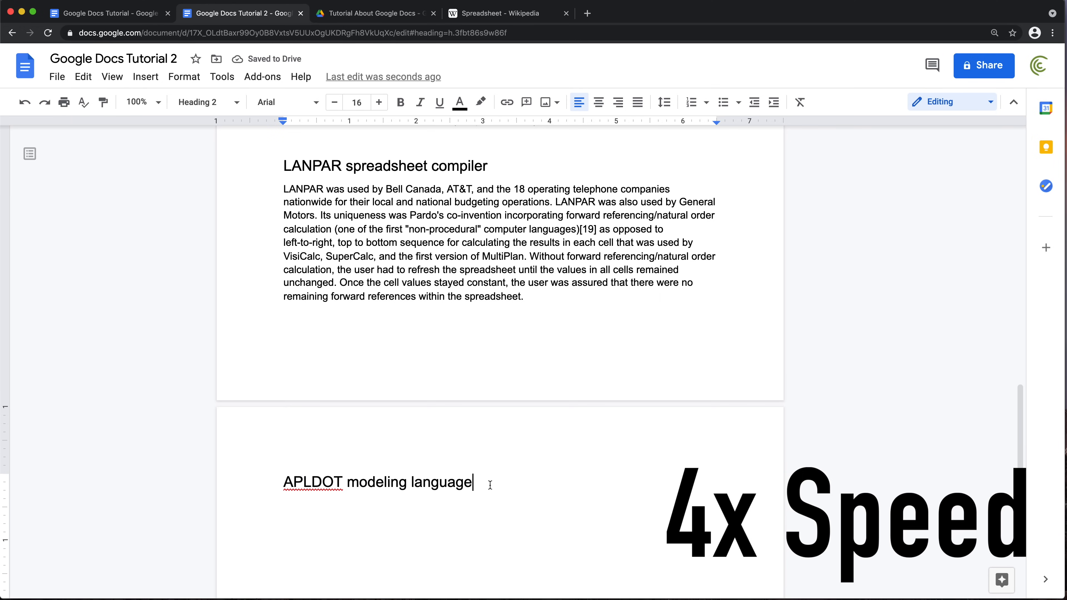
Copy the APLDOT modeling language paragraph from the Wikipedia article and paste it without formatting below its heading in Google Docs Tutorial 2.
left_click(484, 13)
left_click_drag(432, 473, 175, 433)
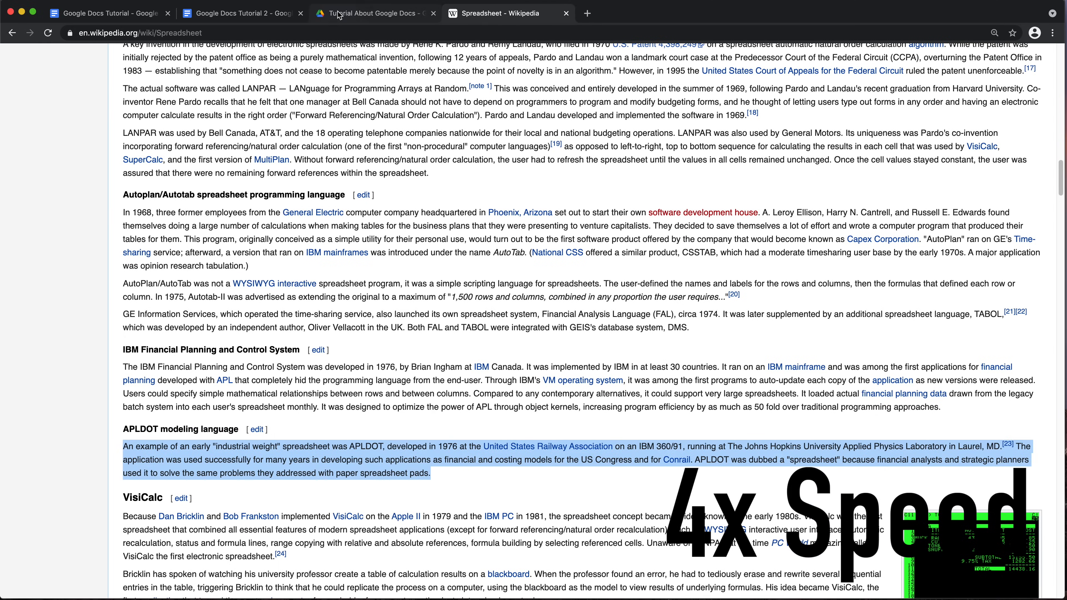
left_click(268, 17)
right_click(314, 512)
left_click(399, 352)
scroll(543, 458, "down", 4)
Paste the APLDOT paragraph without formatting below its heading in Google Docs Tutorial and make it non-bold at font size 12.
left_click(126, 14)
scroll(299, 525, "down", 1)
right_click(301, 547)
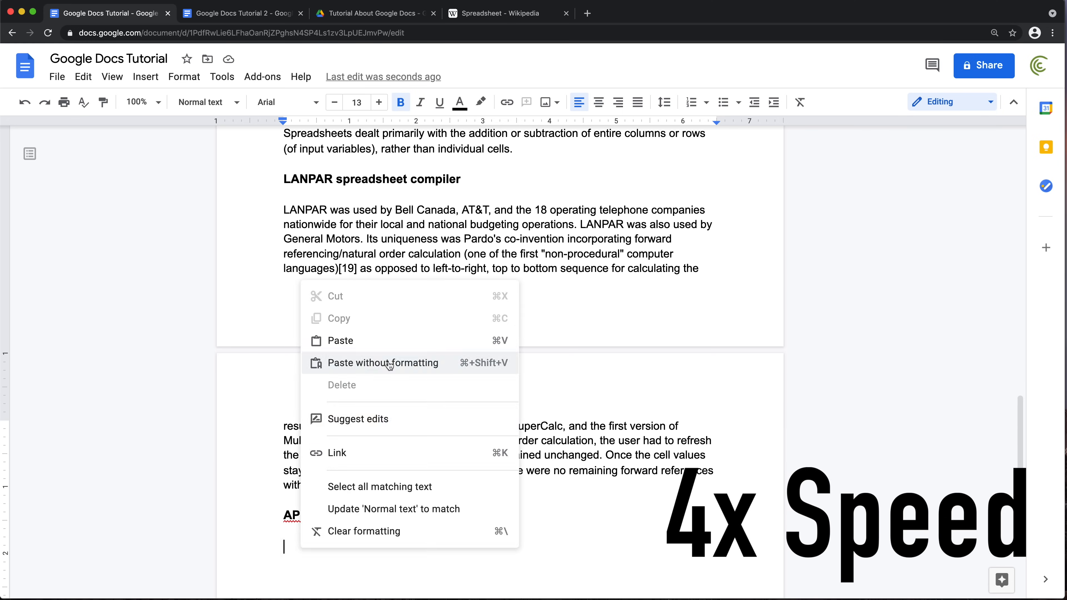
left_click(389, 365)
left_click_drag(698, 546, 260, 440)
left_click(401, 102)
left_click(334, 102)
left_click(651, 533)
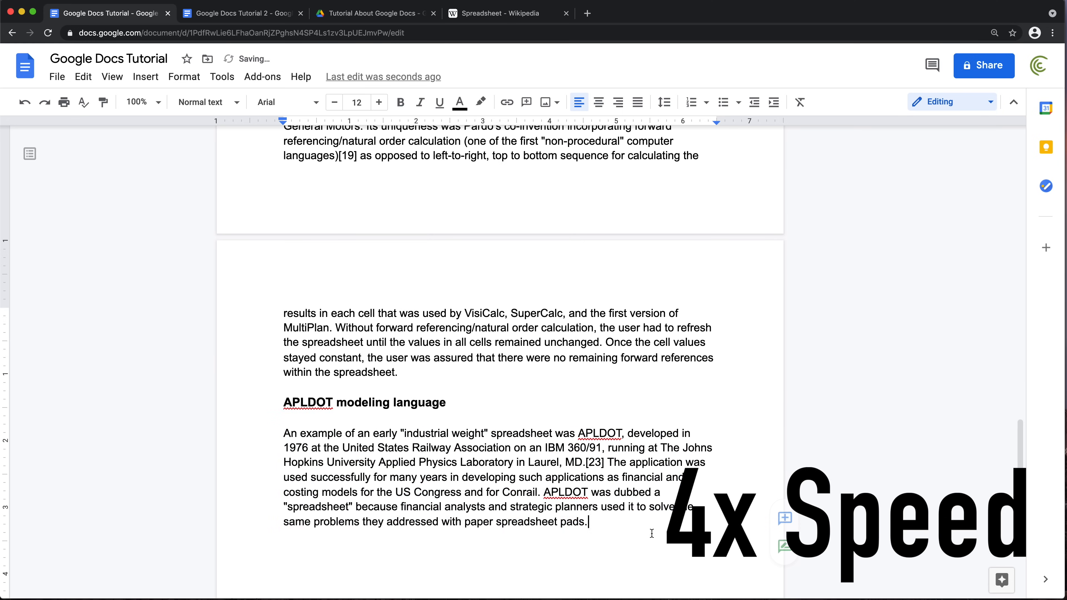
Copy the "Concepts" heading from the Wikipedia article and paste it without formatting below the APLDOT paragraph in Google Docs Tutorial 2.
left_click(547, 18)
scroll(333, 218, "down", 3)
scroll(333, 218, "up", 5)
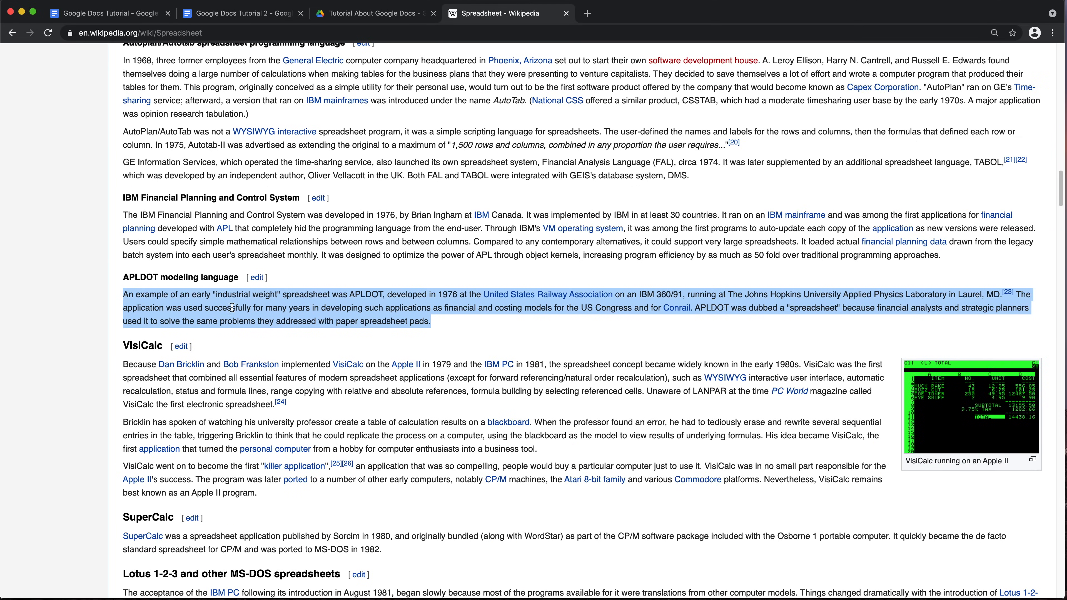
scroll(201, 227, "down", 7)
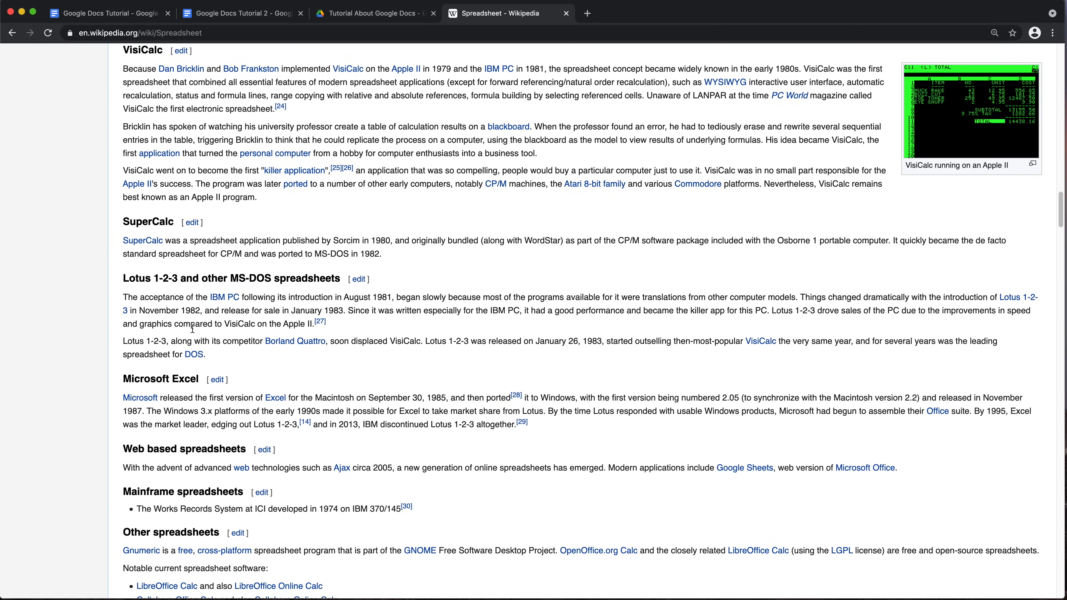
scroll(193, 328, "down", 1)
scroll(202, 339, "down", 3)
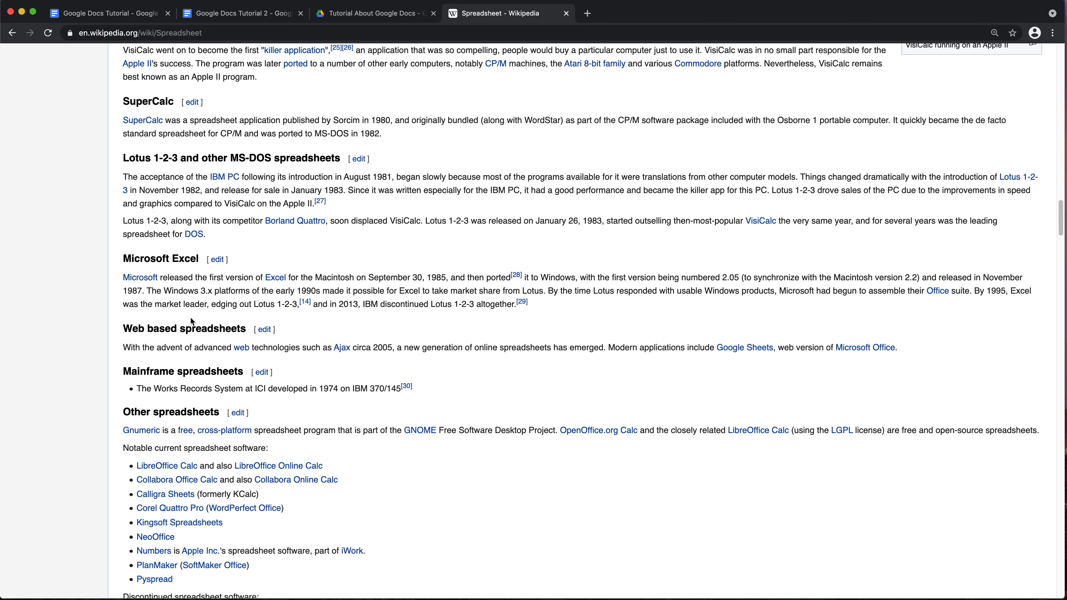
scroll(191, 320, "down", 8)
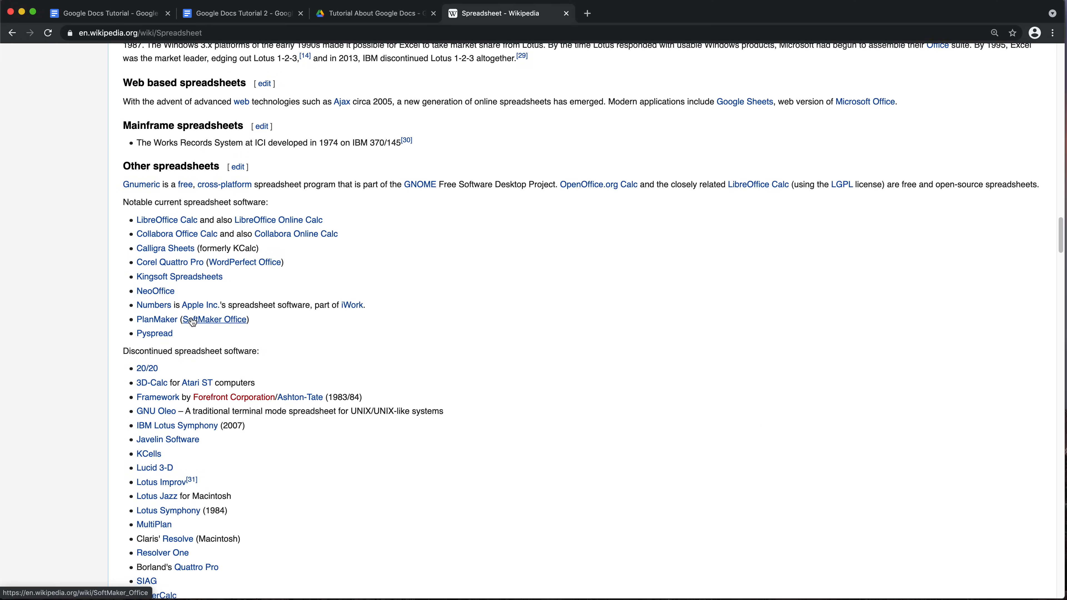
scroll(192, 322, "down", 13)
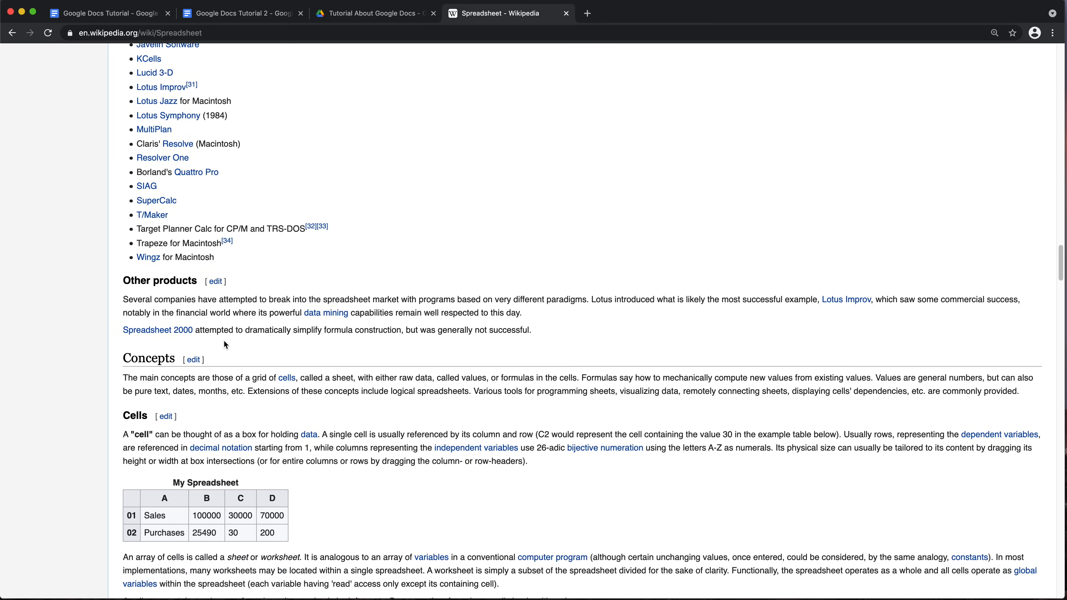
double_click(160, 360)
scroll(206, 257, "down", 3)
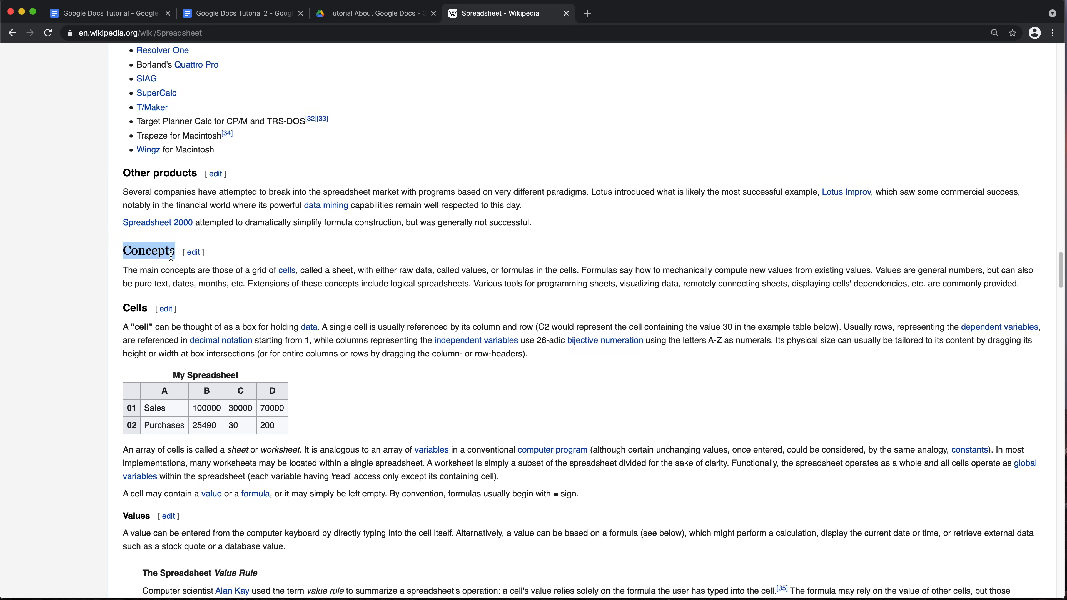
left_click(246, 13)
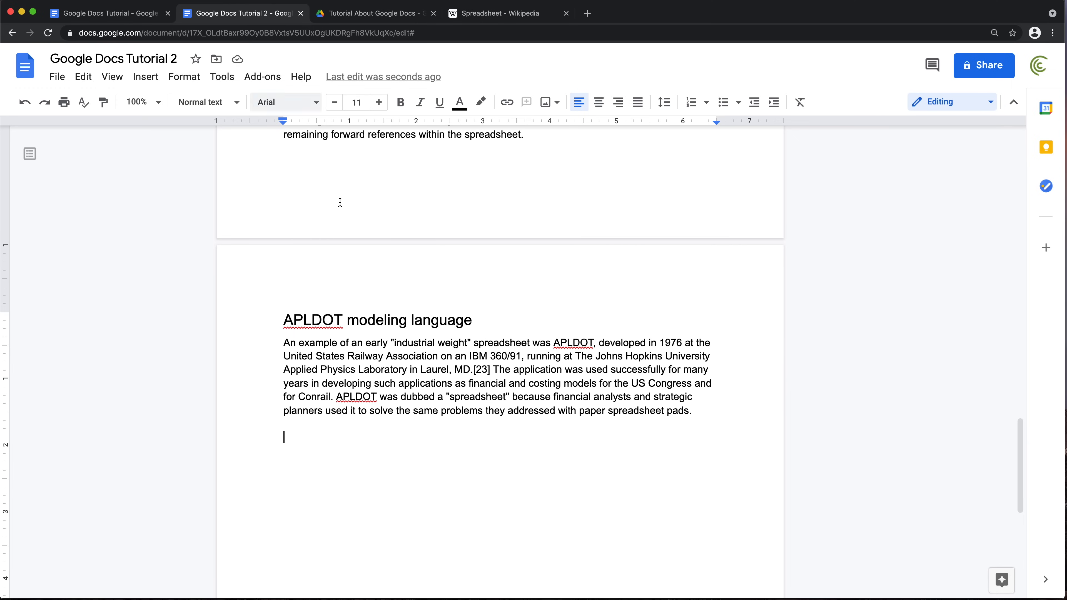
right_click(311, 441)
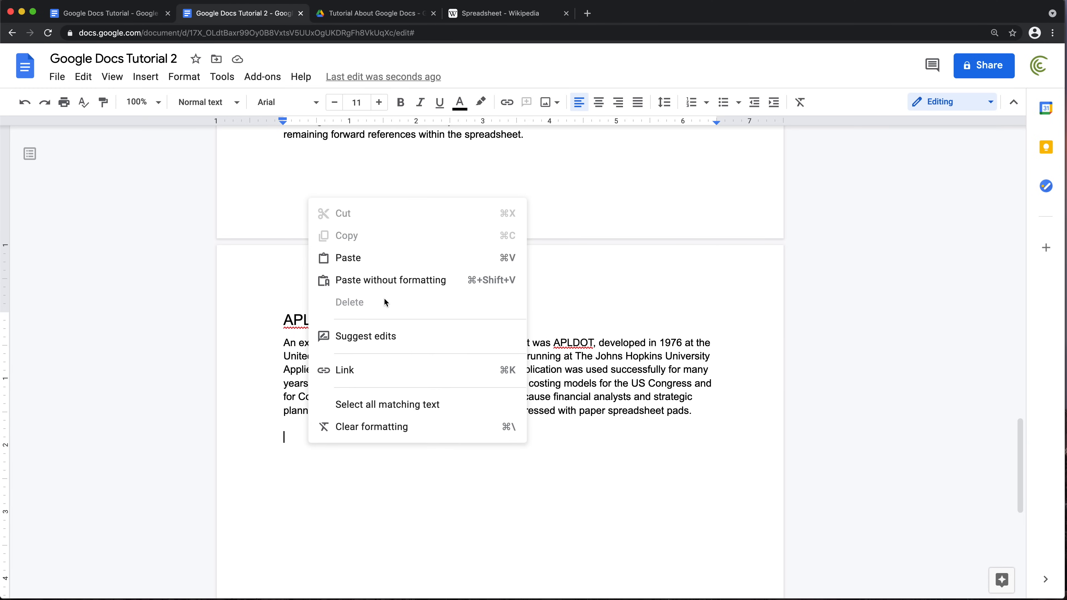
left_click(381, 280)
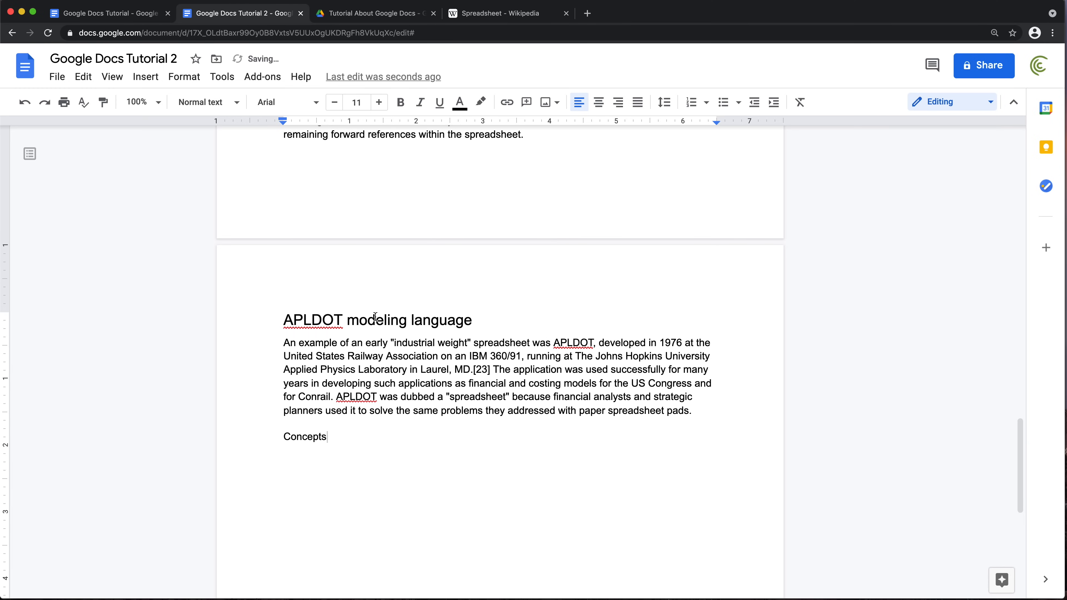
Apply the Heading 1 style to "Concepts", matching the "History" heading, and start a new line below it.
scroll(375, 317, "up", 10)
left_click(309, 194)
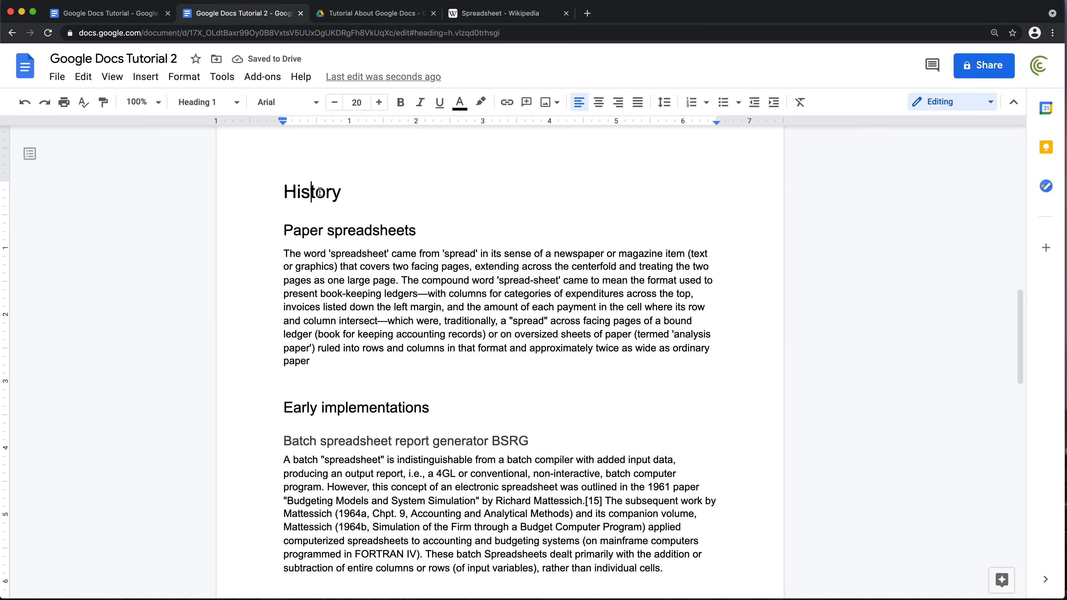
scroll(353, 218, "down", 8)
scroll(355, 233, "down", 10)
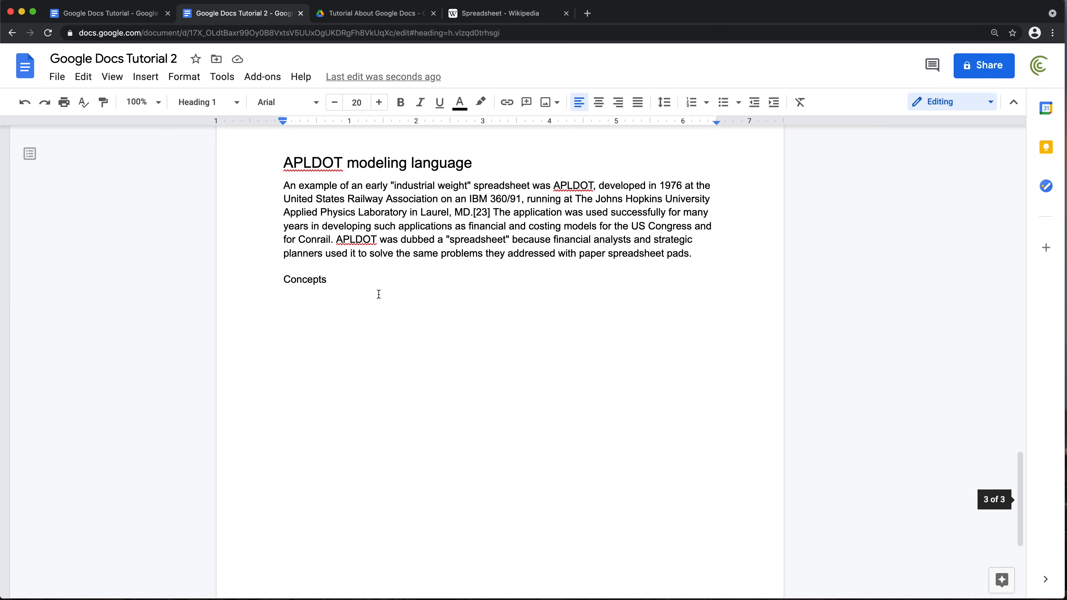
left_click_drag(335, 275, 285, 281)
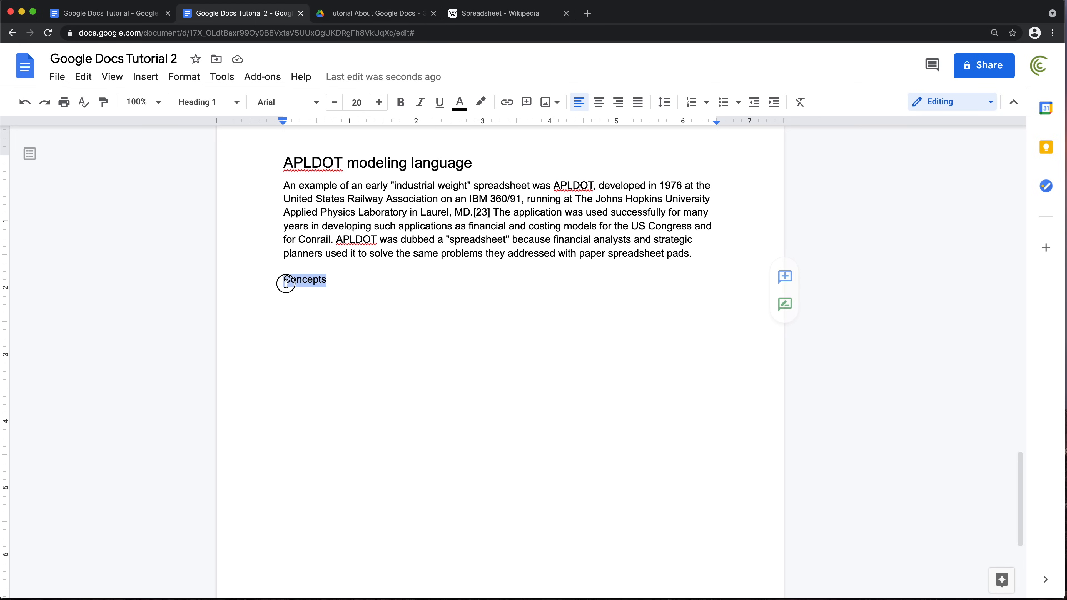
left_click(222, 101)
mouse_move(248, 287)
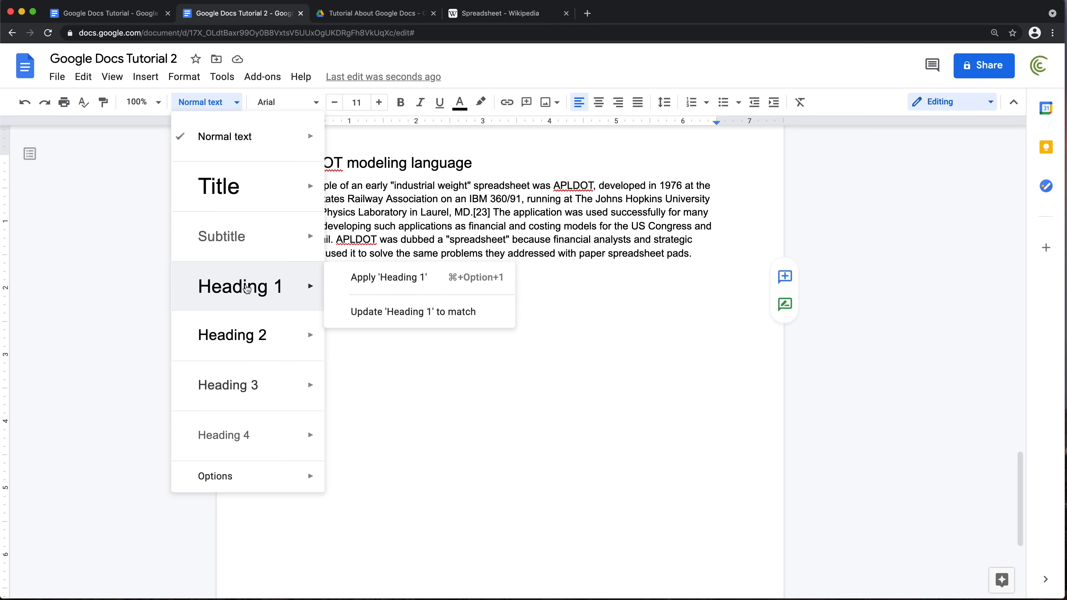
left_click(388, 278)
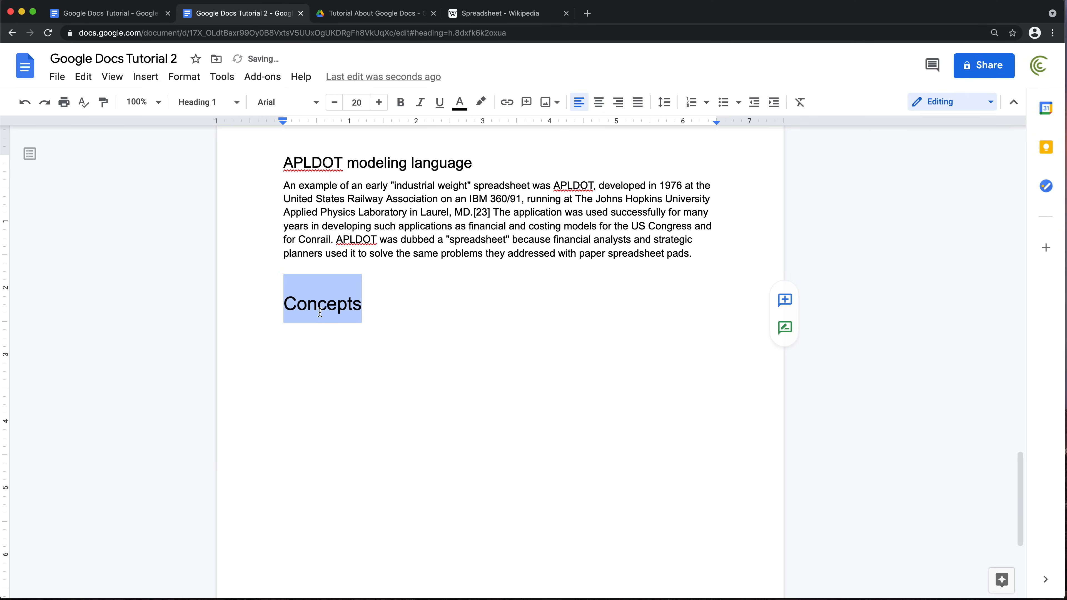
left_click(416, 311)
key("Return")
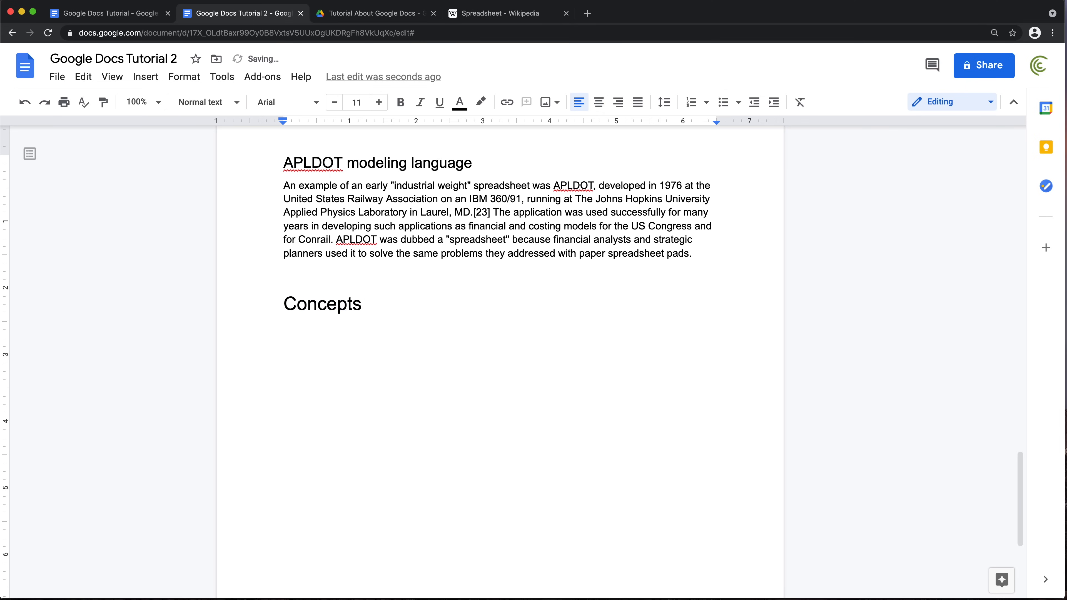
Copy the Concepts paragraph from the Wikipedia article and paste it without formatting below its heading in Google Docs Tutorial 2.
left_click(500, 13)
left_click_drag(123, 271, 1020, 285)
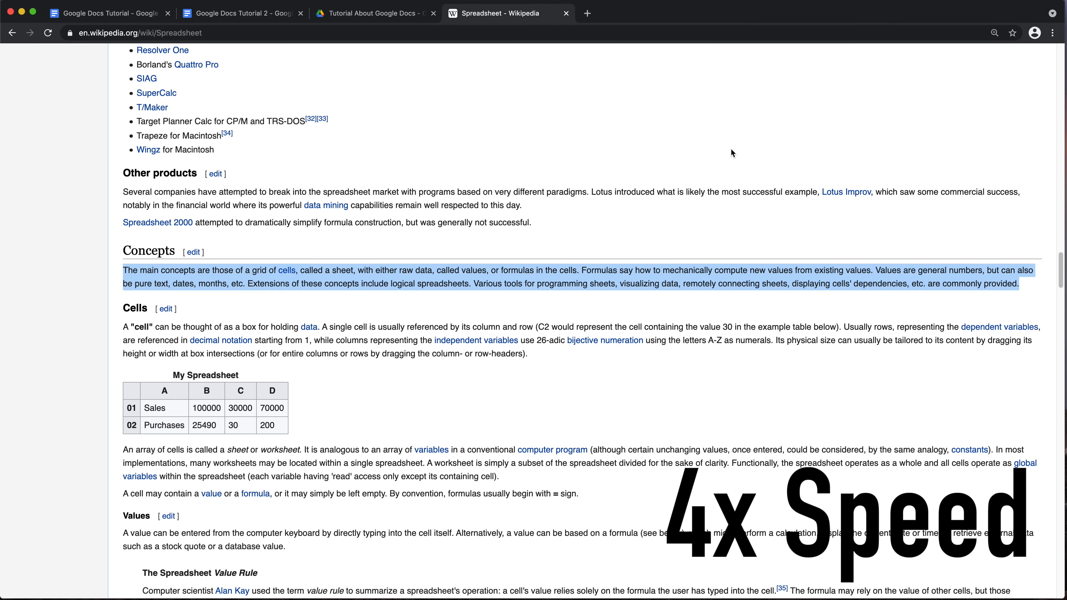
key("super+c")
left_click(237, 13)
right_click(293, 340)
left_click(369, 421)
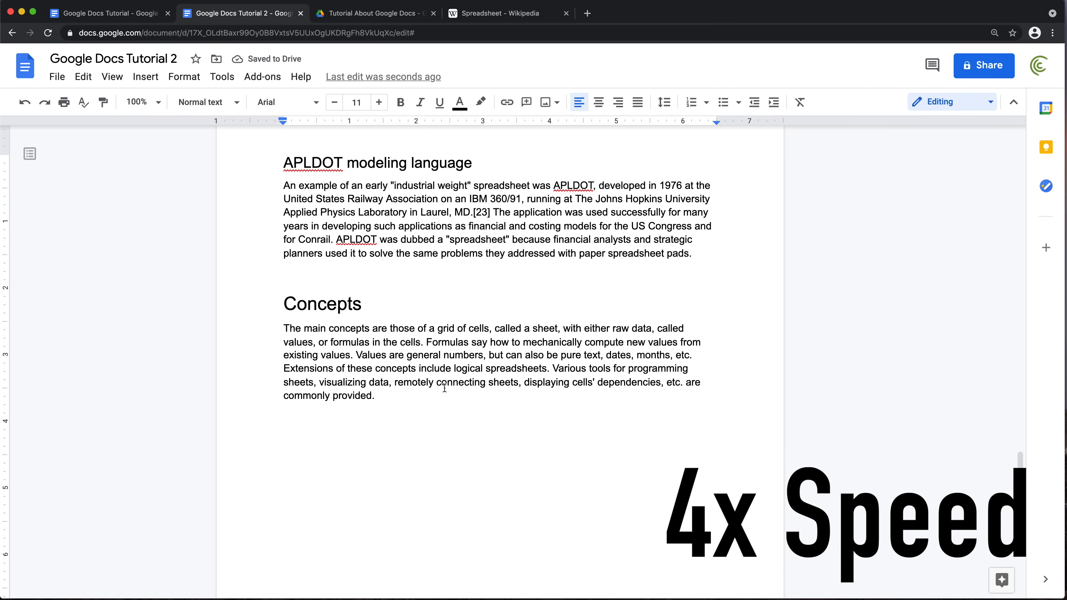
Copy the "Concepts" heading from Wikipedia again and paste it without formatting below the APLDOT paragraph in Google Docs Tutorial.
left_click(101, 13)
left_click(504, 13)
double_click(149, 251)
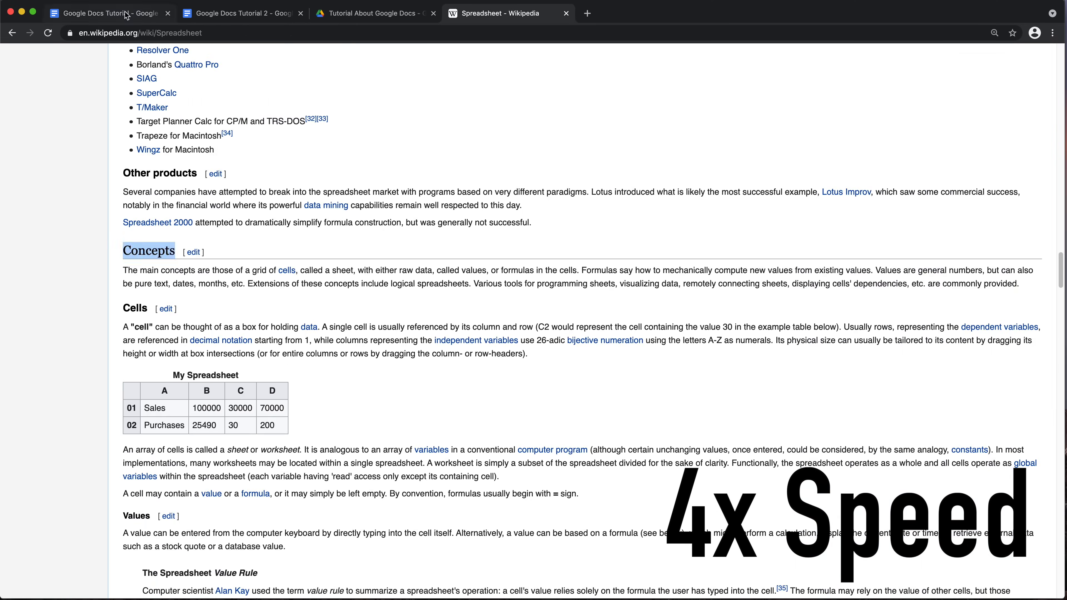
left_click(126, 16)
right_click(296, 401)
left_click(376, 219)
Make "Concepts" bold at font size 19, matching the document's other main headings, and add two line breaks after it.
scroll(369, 235, "up", 15)
left_click(318, 150)
scroll(346, 261, "down", 10)
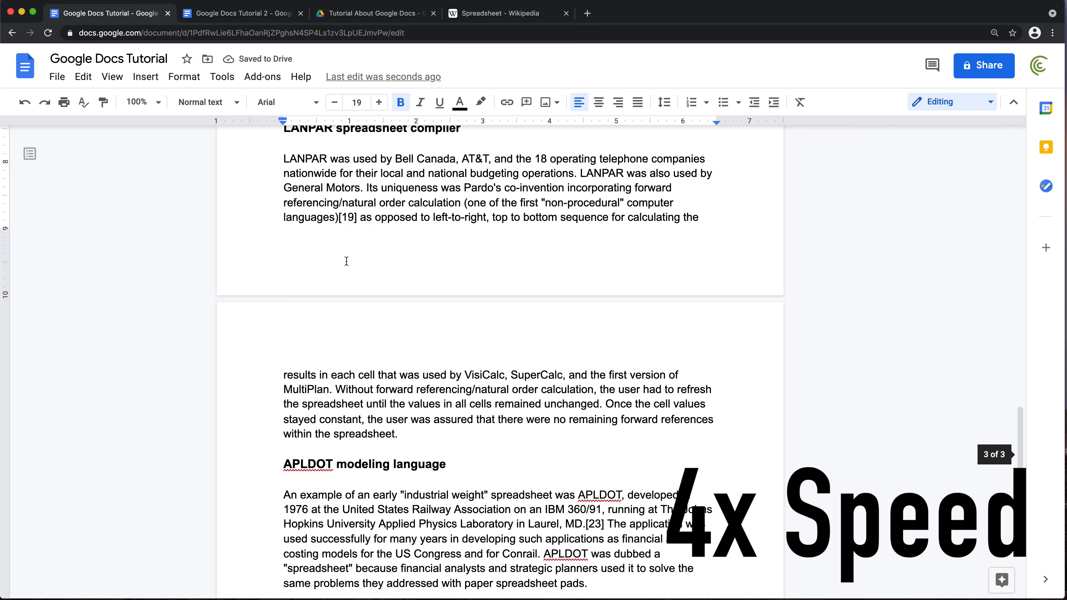
scroll(346, 262, "down", 8)
double_click(308, 289)
left_click(401, 102)
double_click(379, 102)
triple_click(378, 103)
double_click(379, 102)
left_click(373, 293)
key("Return")
key("Return")
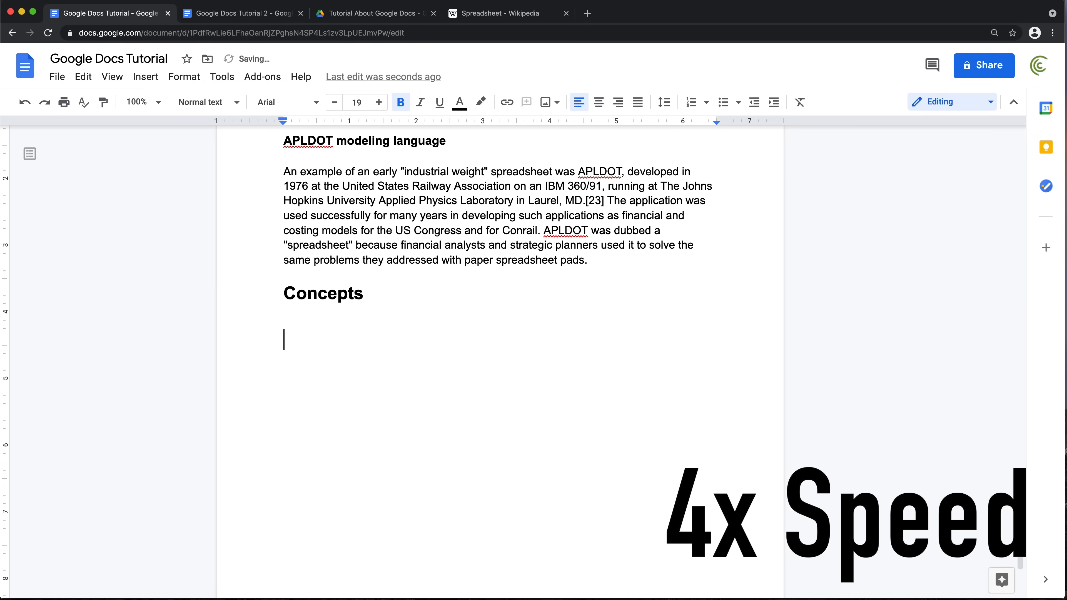
Copy the Concepts paragraph from Wikipedia again and paste it without formatting below its heading in Google Docs Tutorial.
left_click(510, 13)
left_click_drag(125, 273, 1023, 294)
left_click(159, 13)
right_click(297, 331)
left_click(378, 148)
Make the pasted Concepts paragraph non-bold and set its font size to 12.
left_click_drag(653, 549, 286, 345)
left_click(400, 103)
triple_click(335, 104)
triple_click(335, 104)
left_click(335, 104)
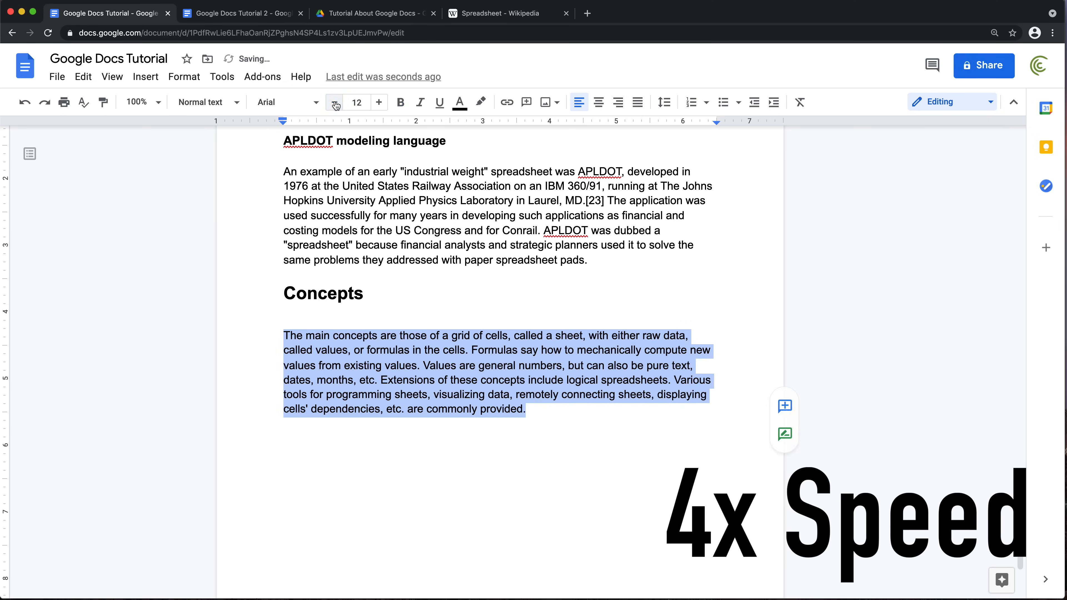
left_click(349, 316)
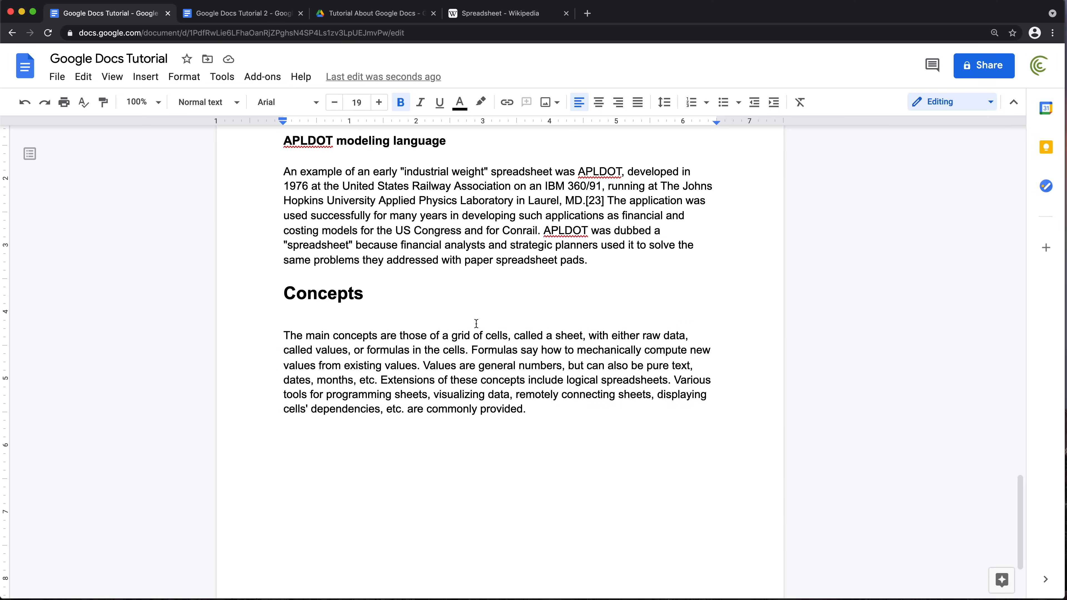
Review the manual font formatting in Google Docs Tutorial, from the "Concepts" heading back up to the "Spreadsheet" title.
scroll(481, 326, "up", 3)
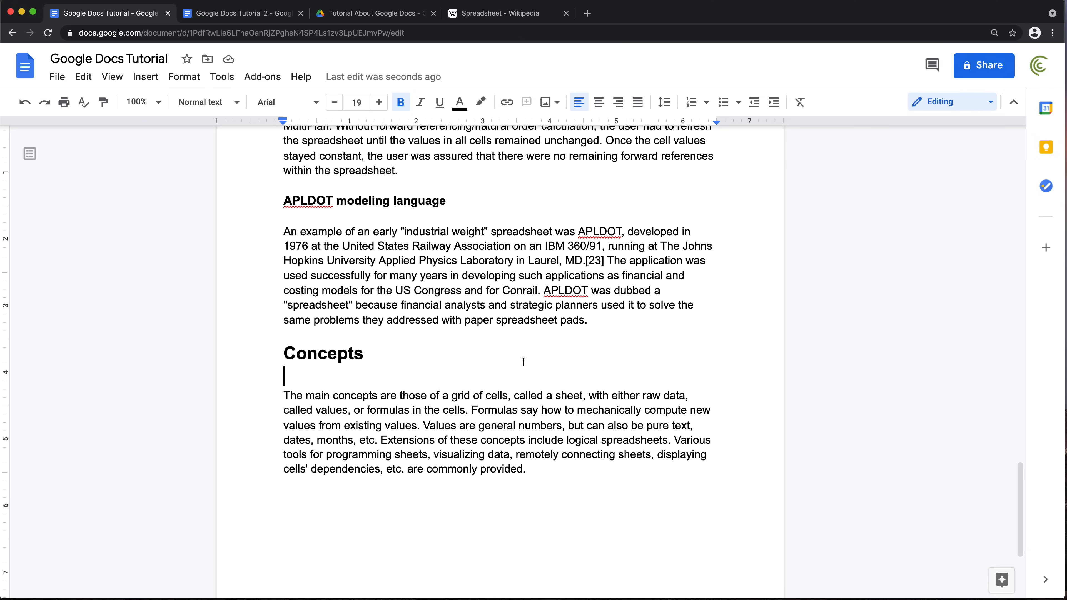
left_click(364, 353)
double_click(364, 346)
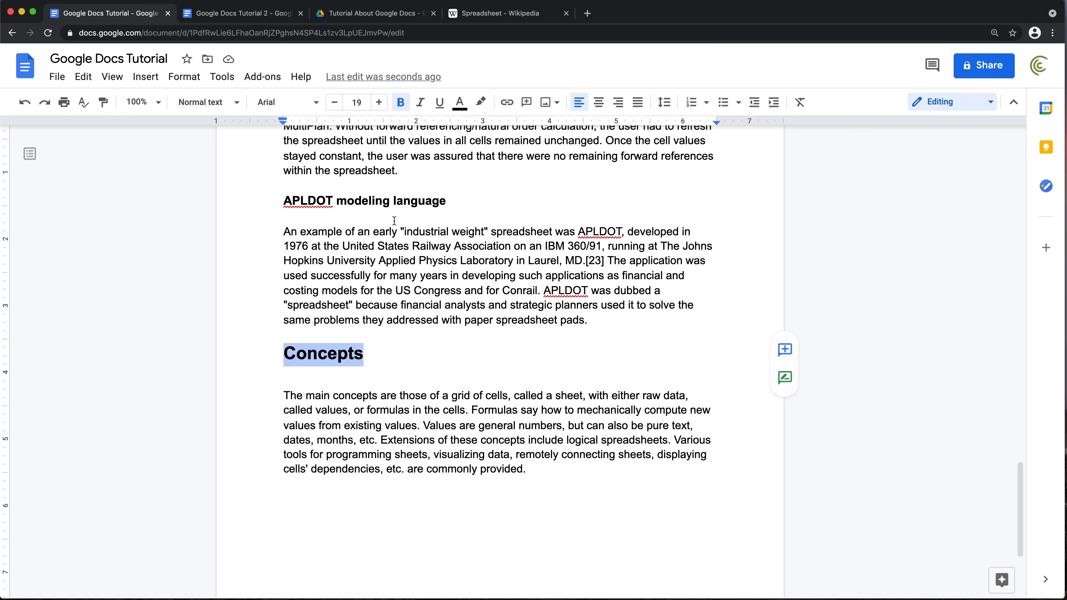
scroll(525, 263, "up", 10)
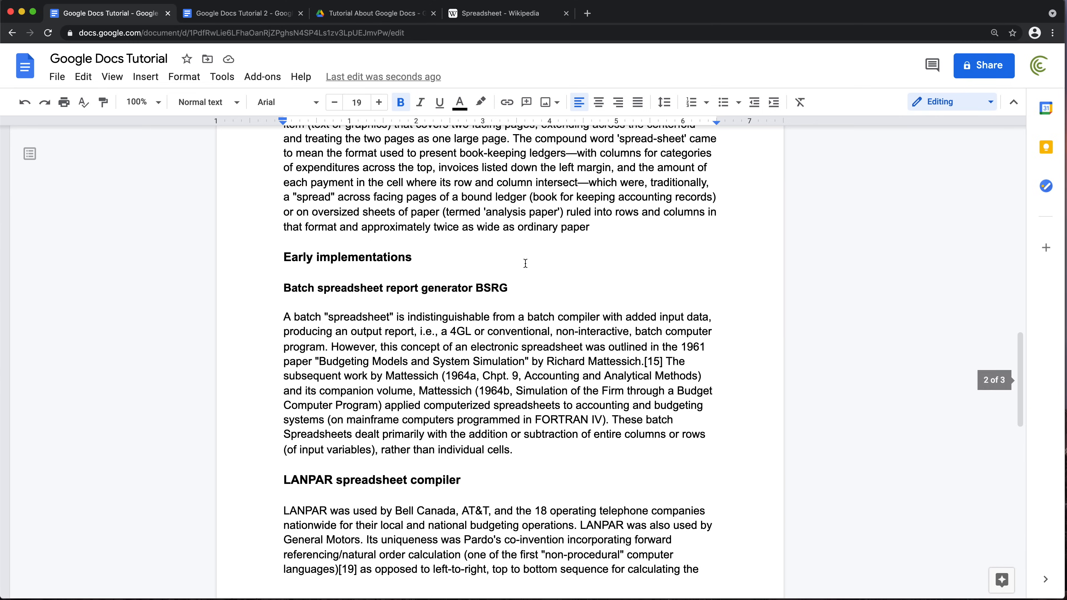
scroll(525, 263, "up", 15)
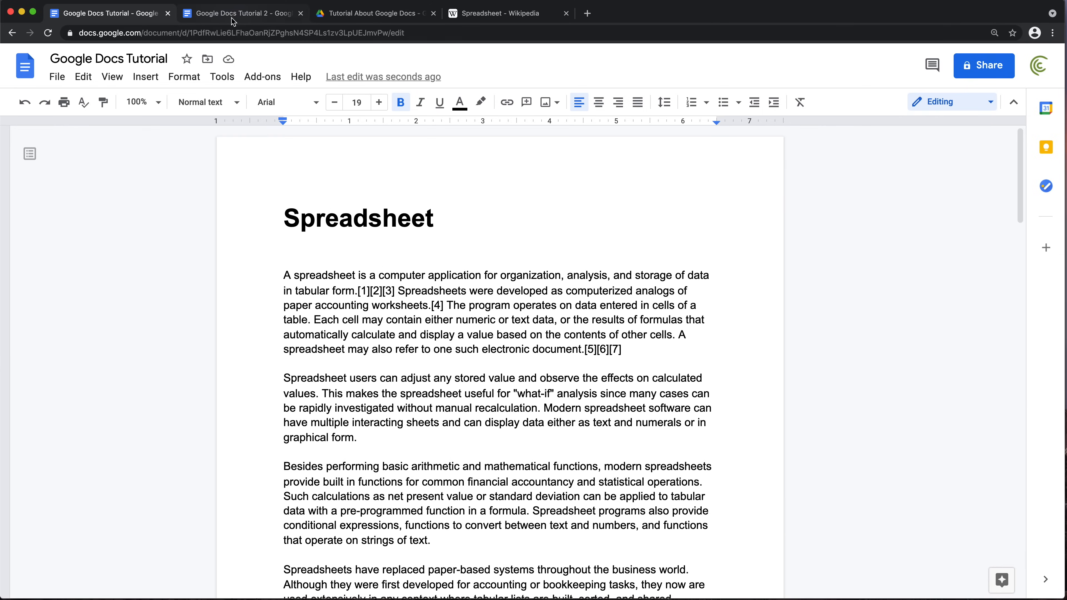
Switch to Google Docs Tutorial 2 and examine the paragraph styles used for the "Spreadsheet" title and the "Usage" heading.
left_click(233, 14)
scroll(432, 234, "up", 20)
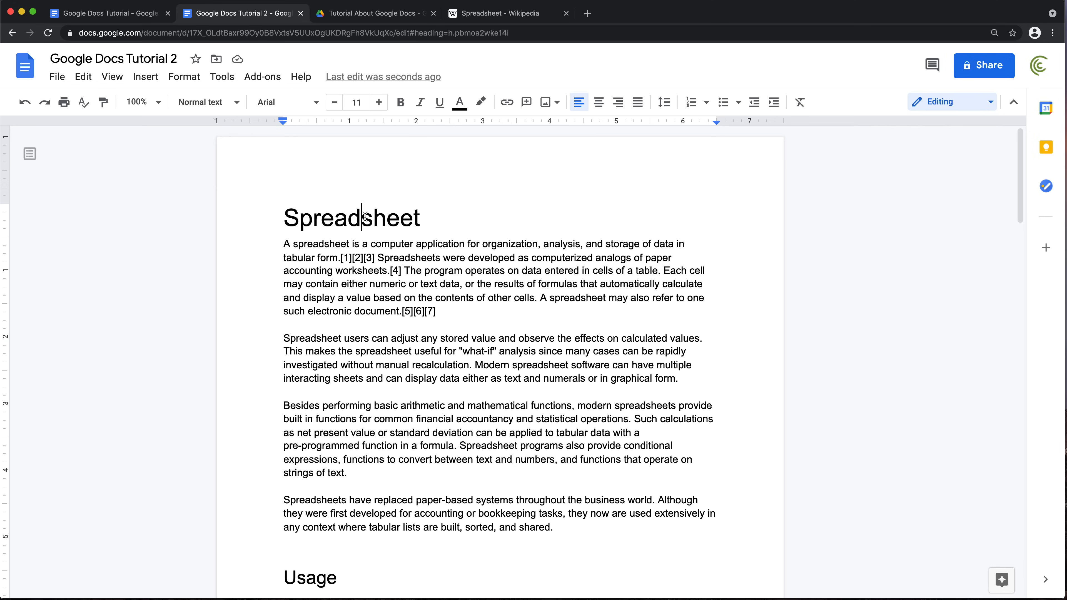
double_click(361, 217)
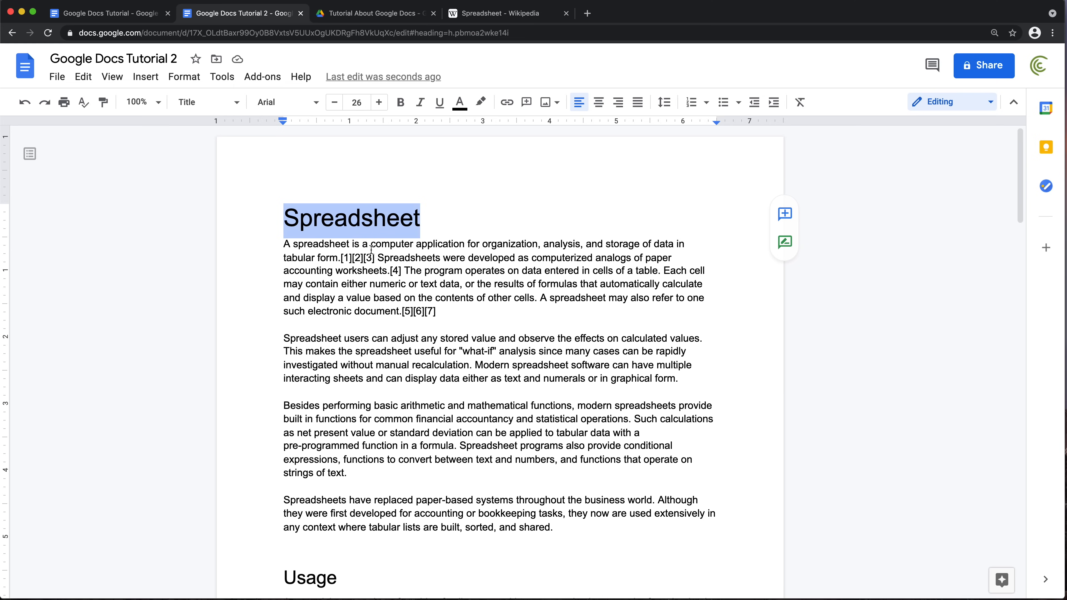
scroll(372, 248, "down", 1)
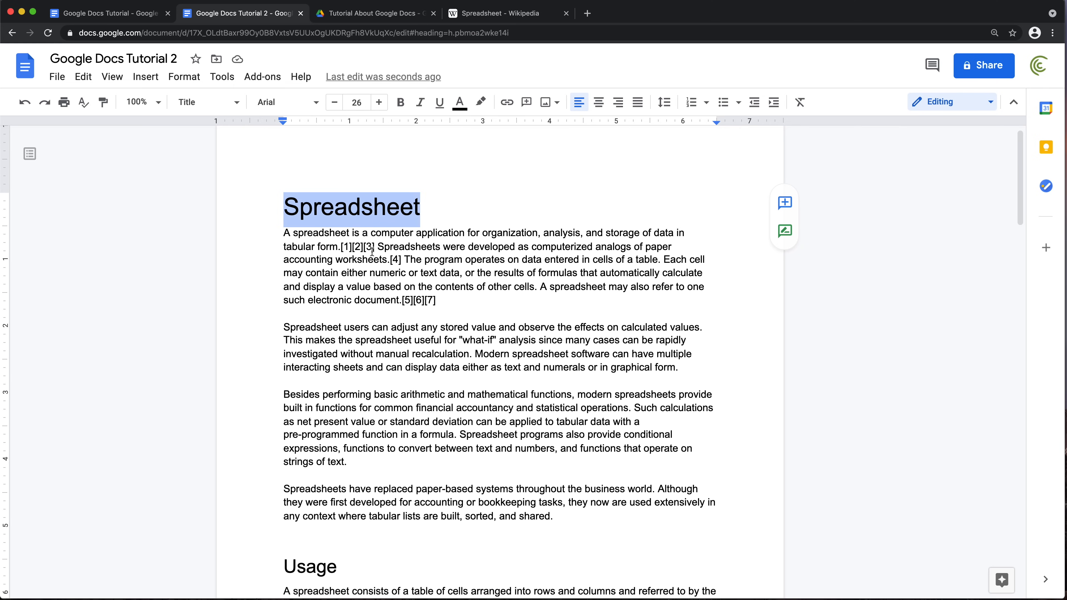
scroll(372, 253, "down", 3)
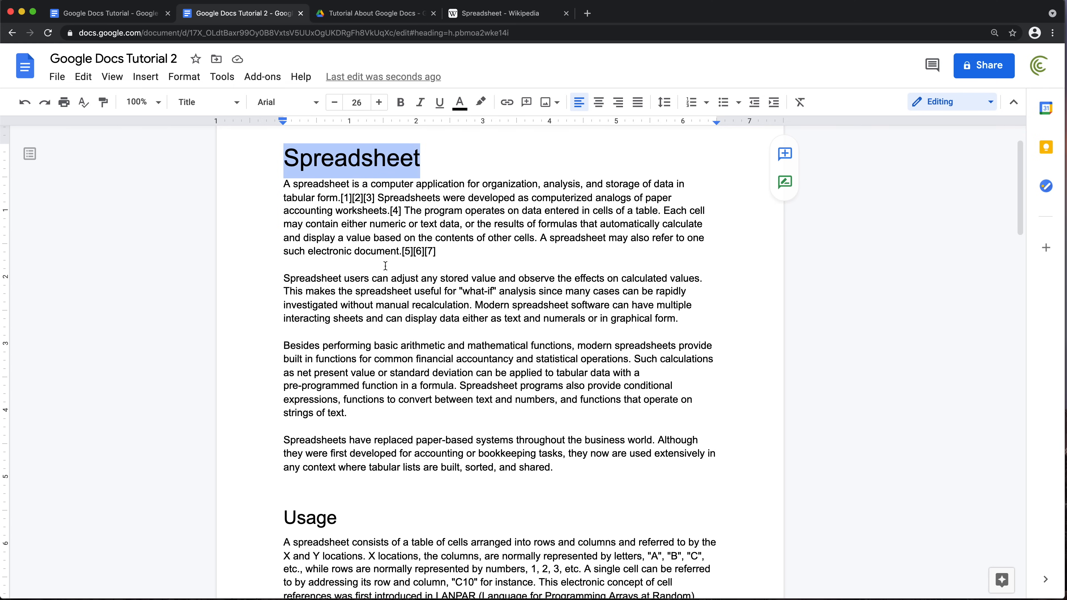
scroll(385, 265, "down", 1)
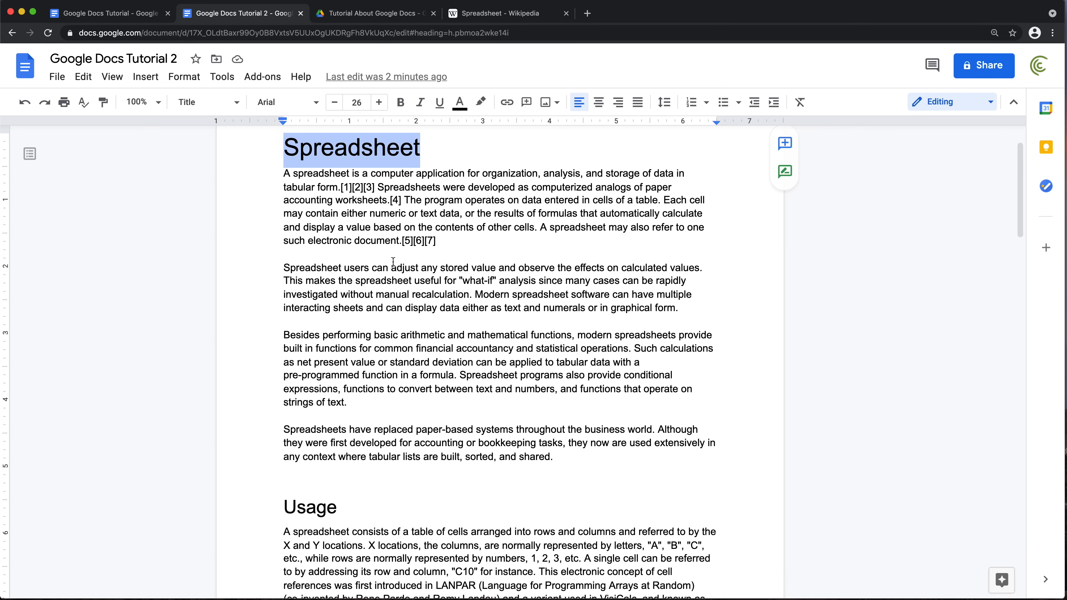
scroll(393, 261, "down", 3)
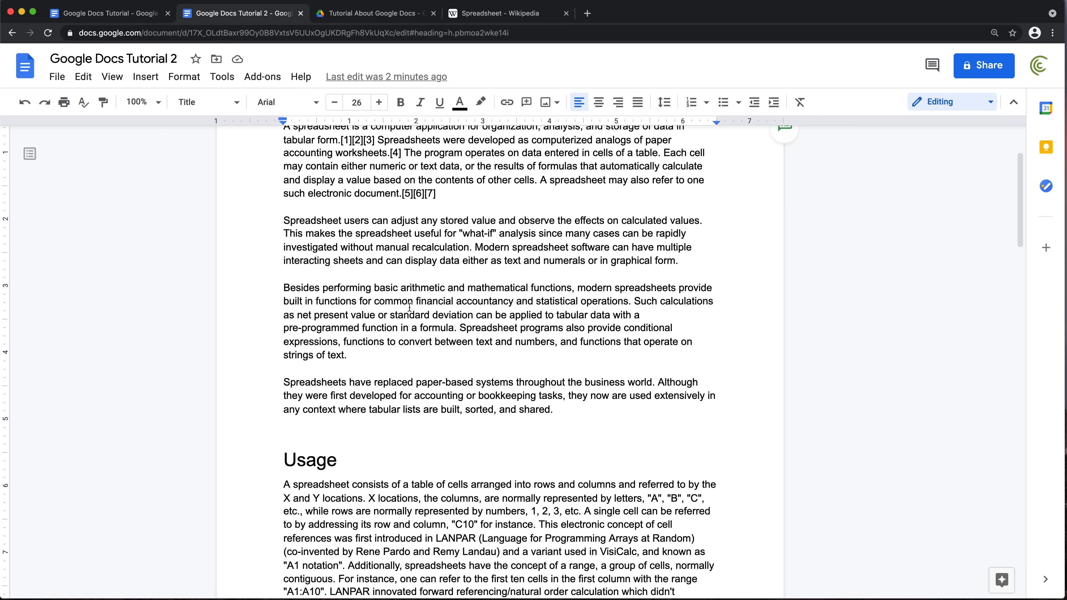
scroll(410, 307, "down", 3)
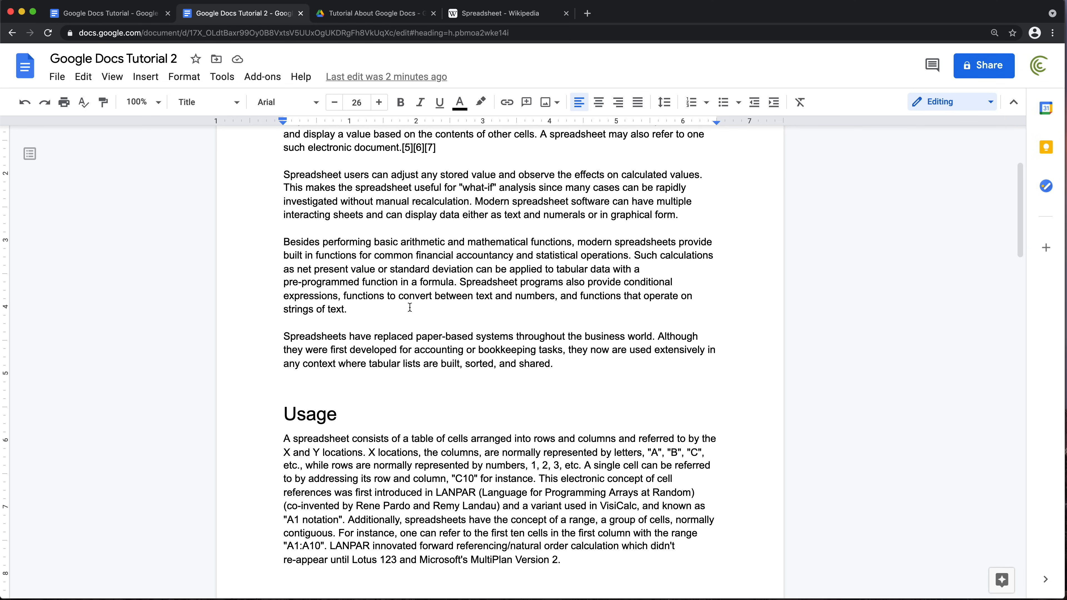
scroll(410, 307, "down", 1)
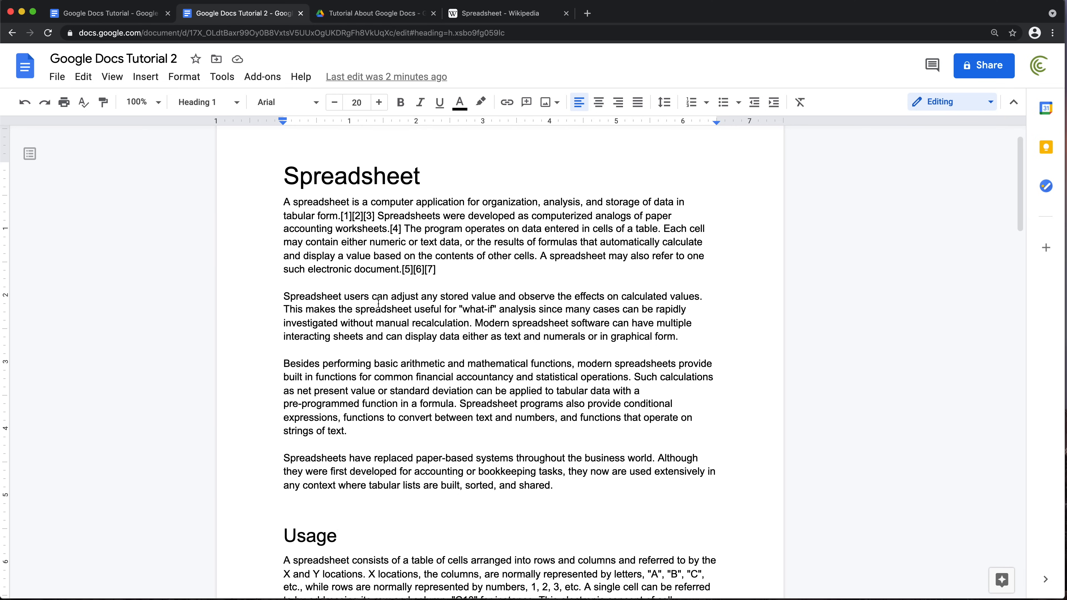
double_click(303, 537)
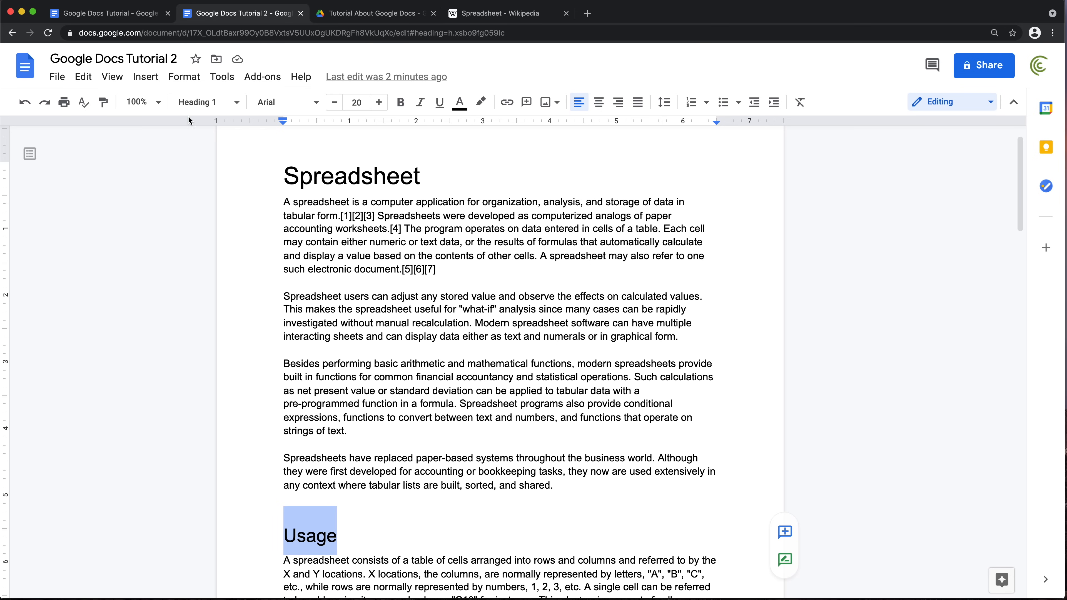
Examine the paragraph styles of the "History" heading and the "Spreadsheet" title in Google Docs Tutorial 2.
scroll(381, 339, "down", 10)
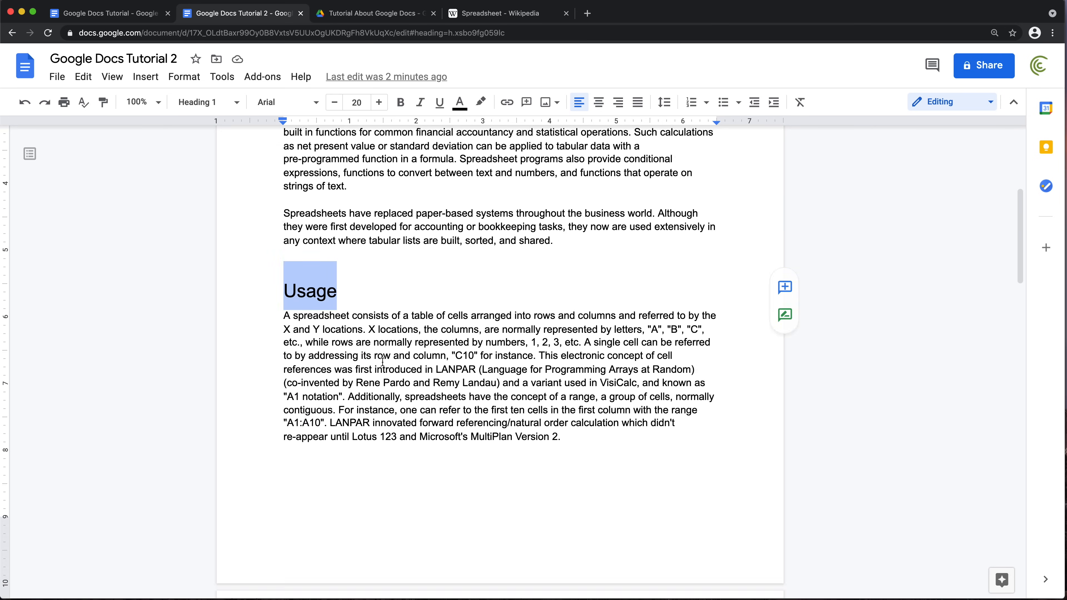
scroll(383, 361, "up", 3)
scroll(380, 378, "down", 10)
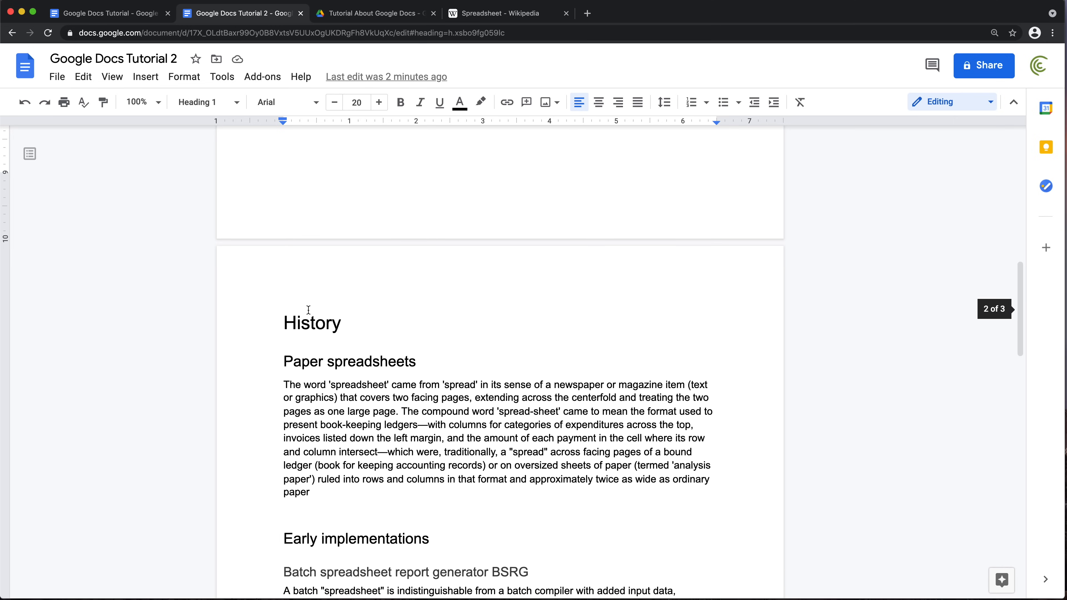
double_click(310, 322)
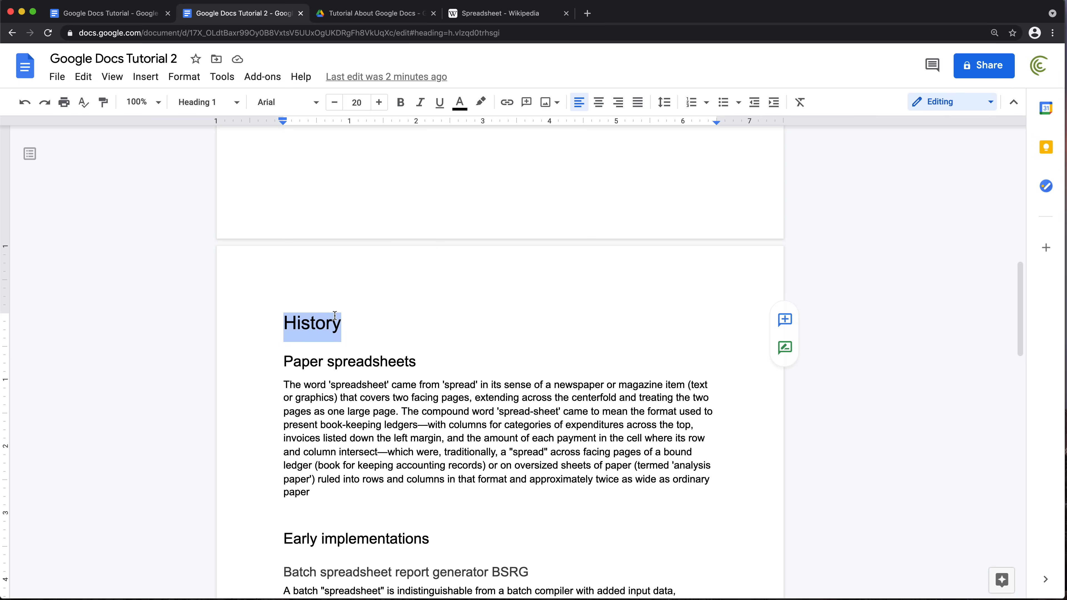
scroll(334, 315, "up", 15)
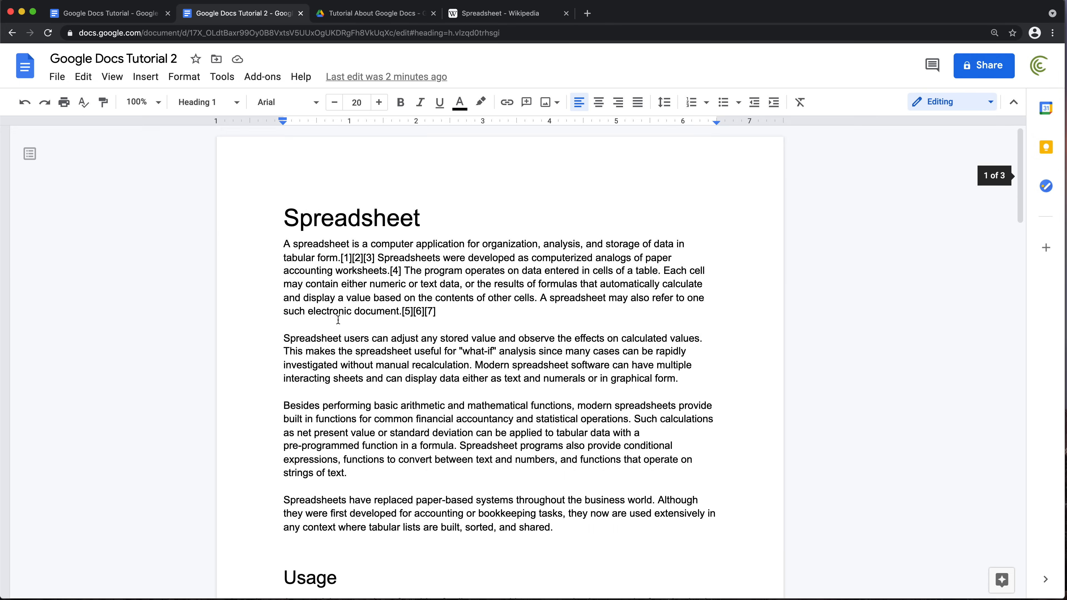
double_click(357, 217)
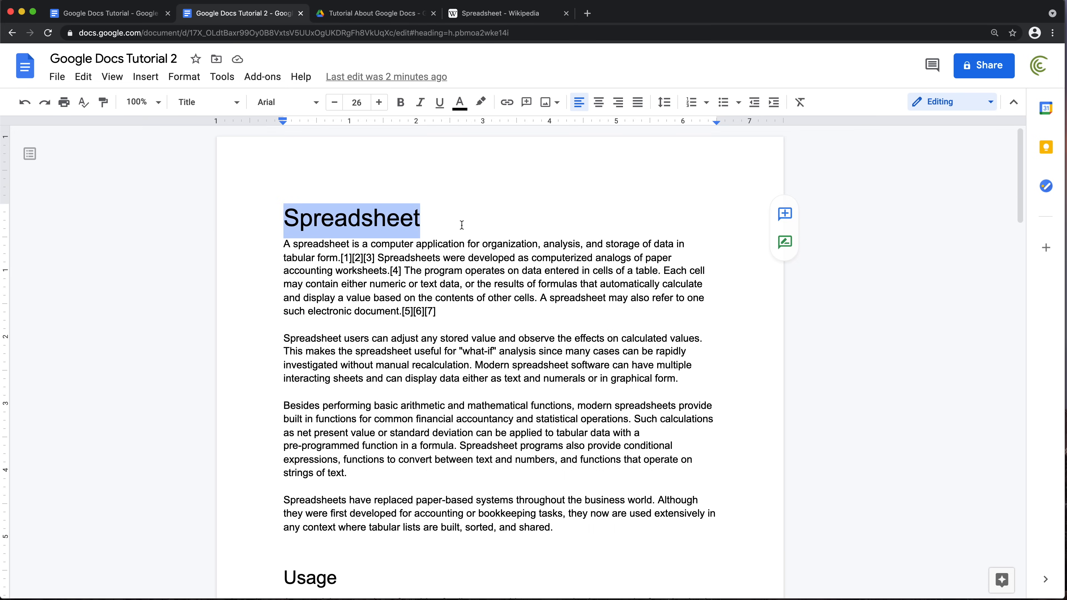
left_click(443, 222)
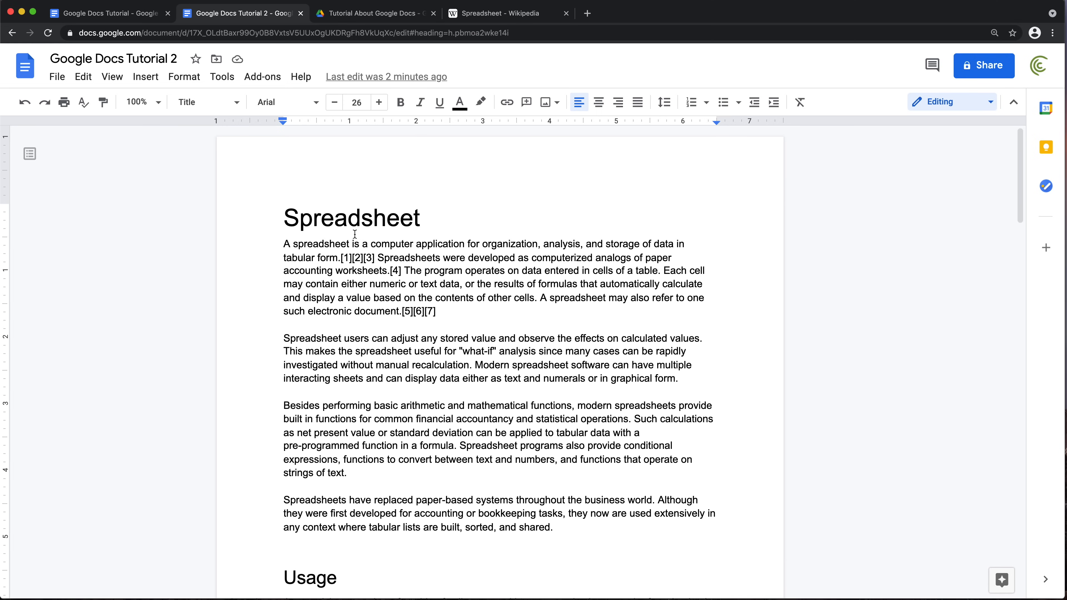
Change the "Spreadsheet" title at the start of the document to the Heading 1 style.
double_click(394, 222)
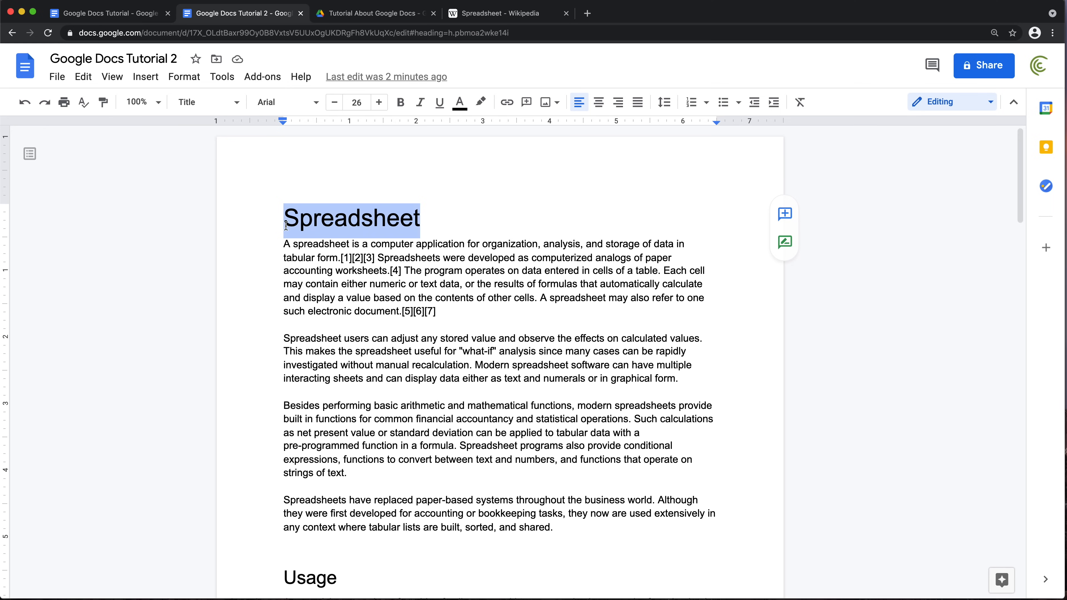
left_click(208, 102)
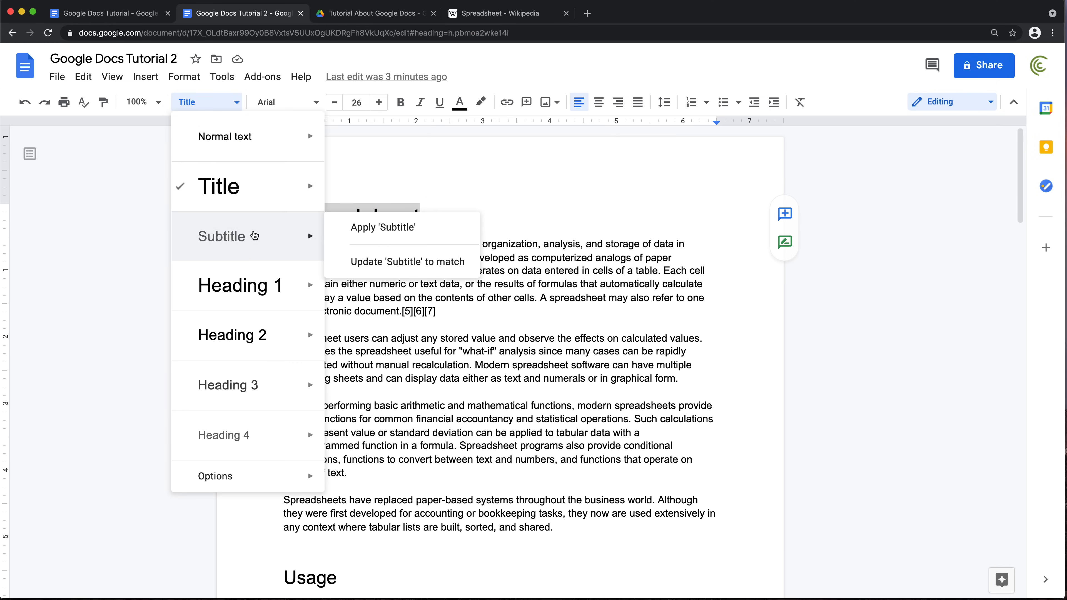
left_click(247, 286)
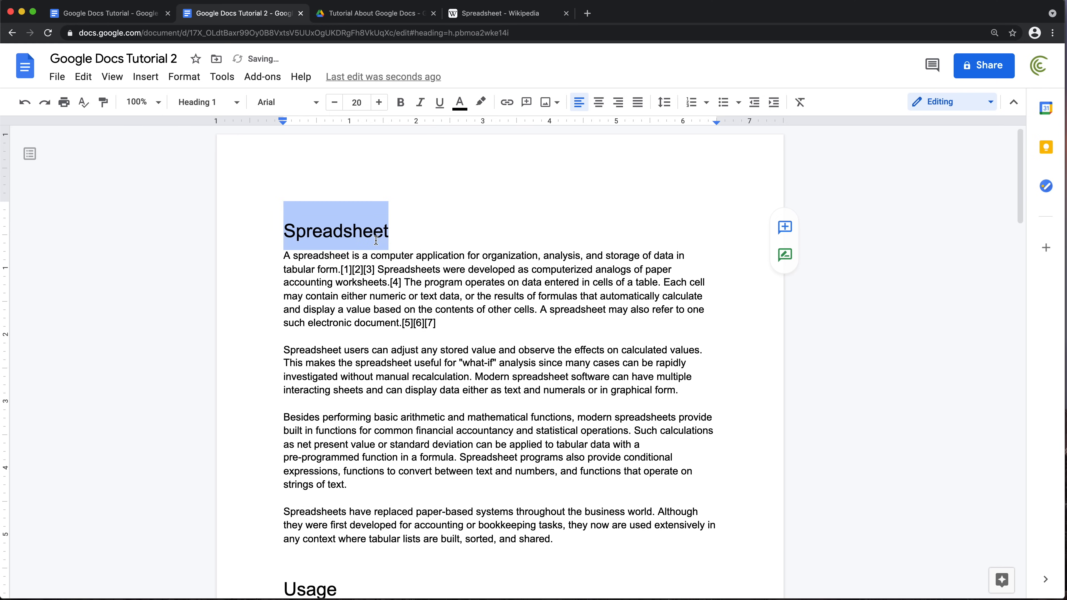
Apply the Heading 2 style to the "Usage" heading.
scroll(375, 245, "down", 3)
double_click(334, 446)
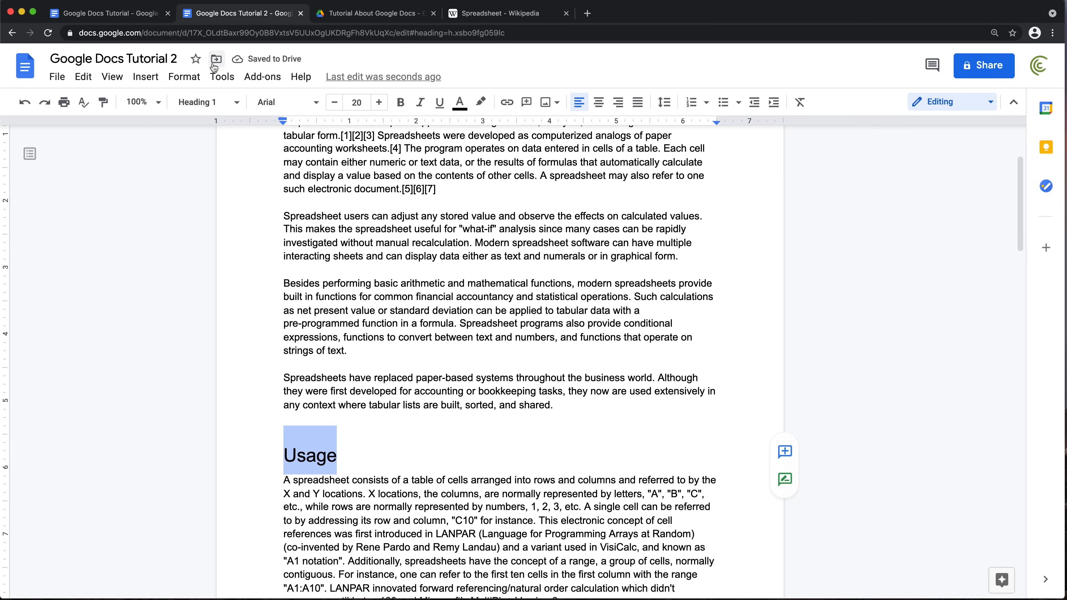
left_click(196, 102)
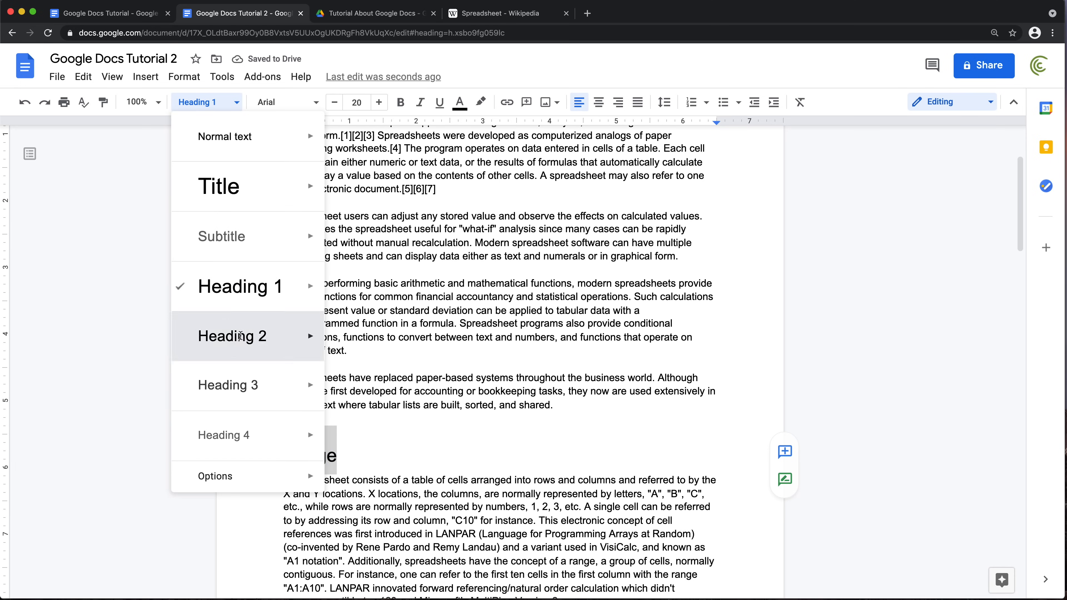
left_click(235, 335)
Apply the Heading 2 style to the "History" heading on the second page.
scroll(306, 456, "down", 5)
scroll(309, 454, "down", 3)
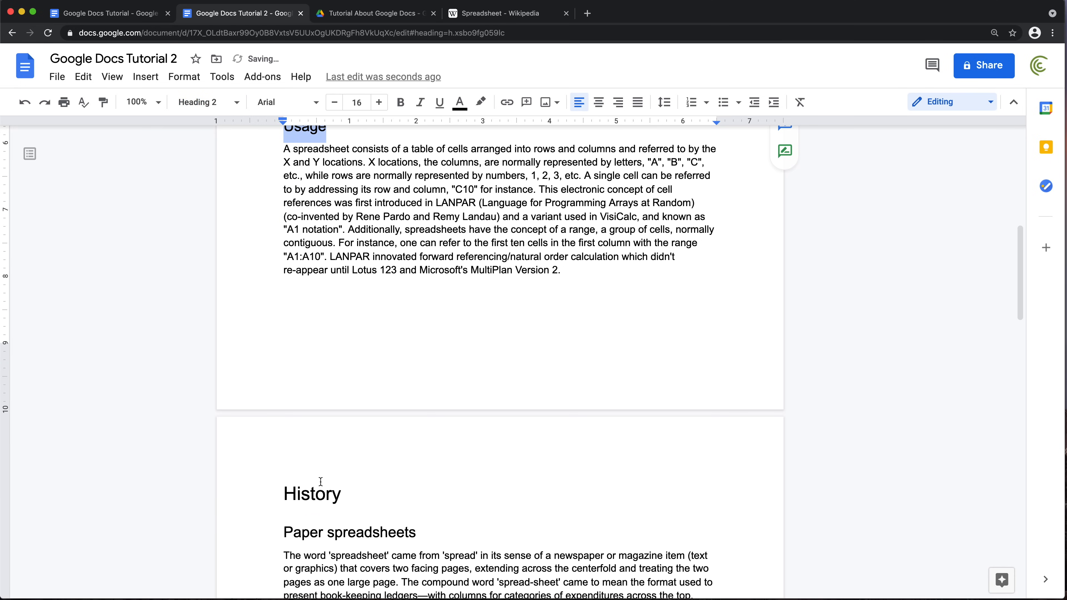
double_click(316, 495)
left_click(210, 103)
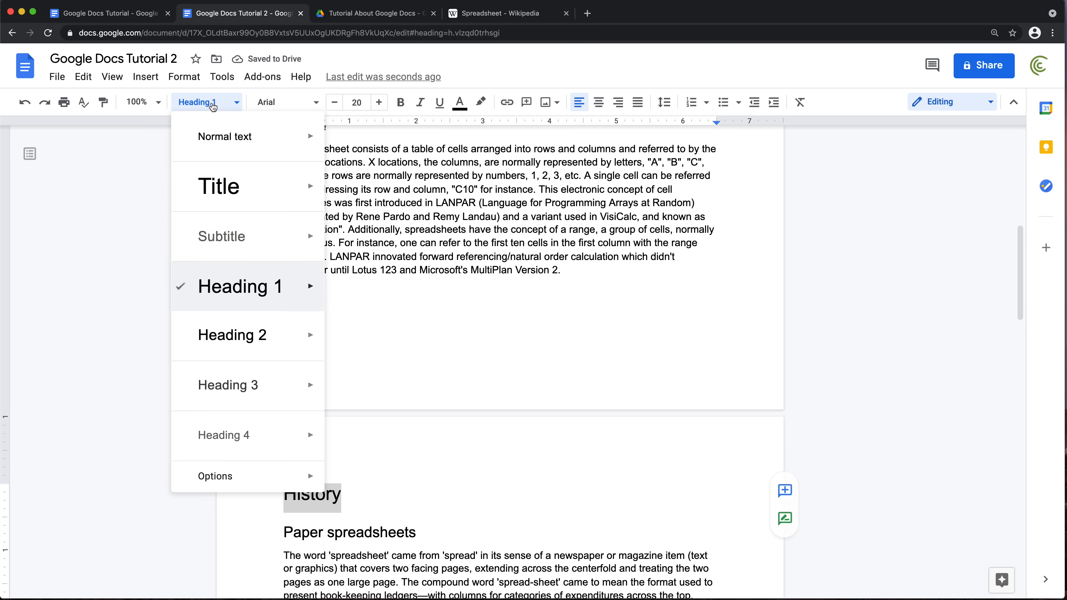
left_click(256, 335)
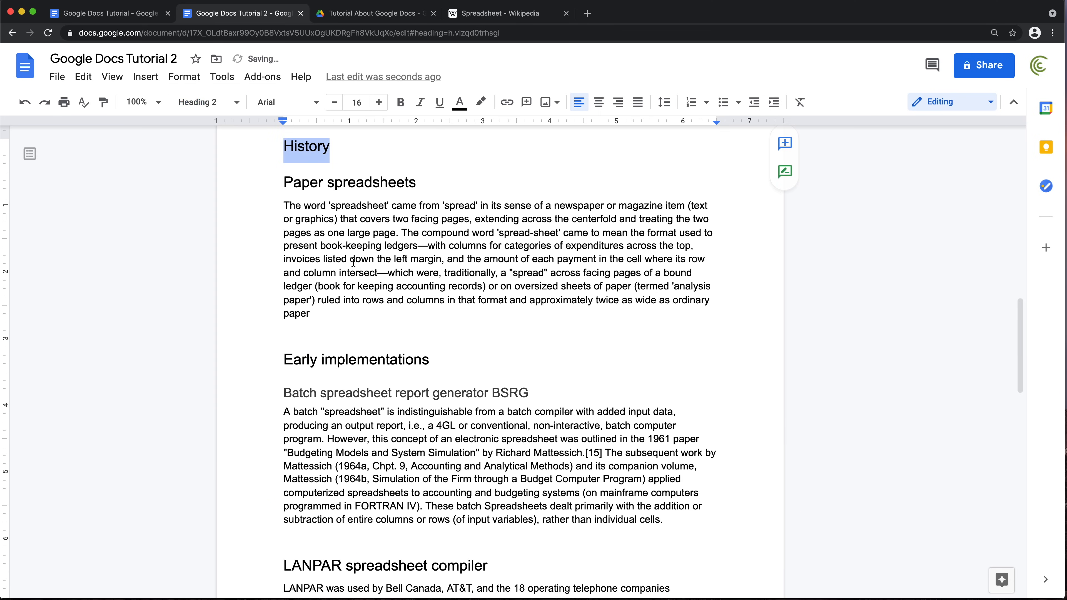
Apply the Heading 2 style to the "Concepts" heading on the last page.
scroll(341, 322, "down", 10)
scroll(340, 322, "down", 5)
double_click(331, 374)
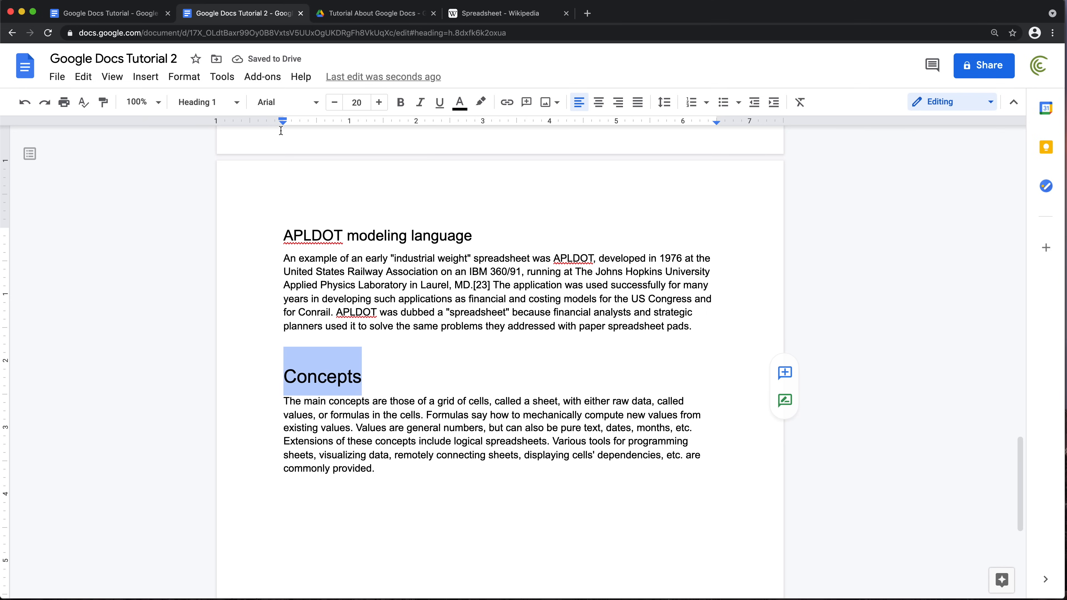
left_click(231, 105)
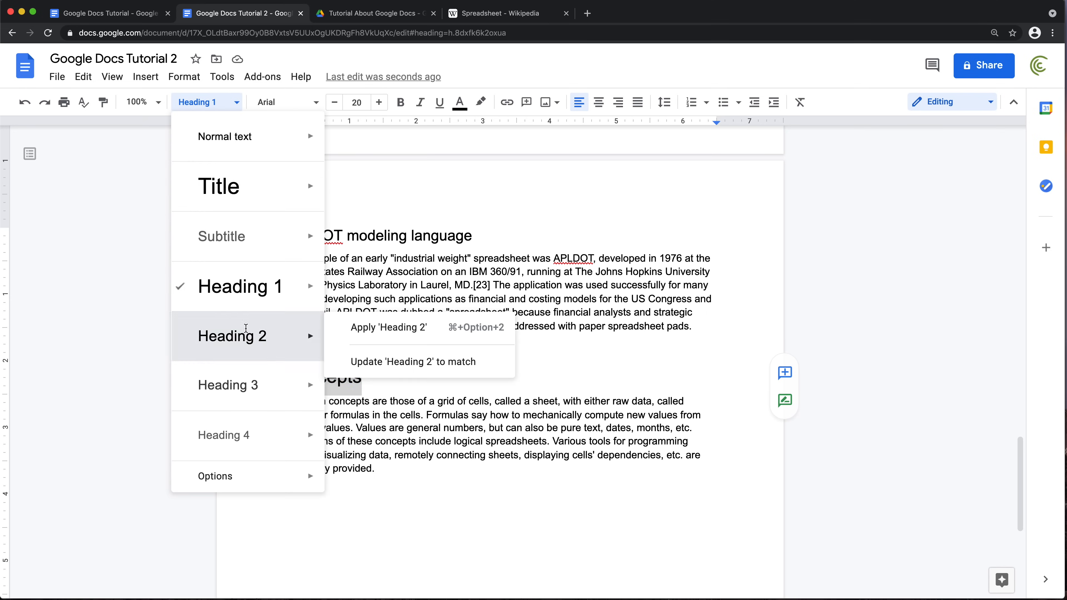
left_click(245, 335)
Go back to the History section and apply the Heading 3 style to the "Paper spreadsheets" subheading.
scroll(341, 357, "down", 6)
scroll(342, 357, "up", 2)
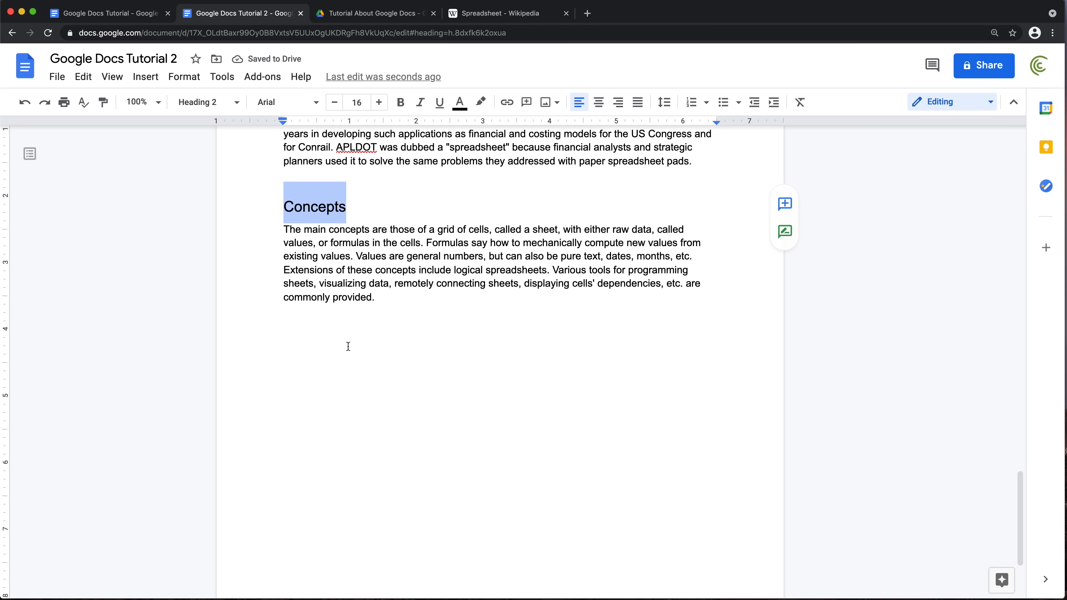
scroll(347, 346, "up", 20)
scroll(337, 294, "up", 15)
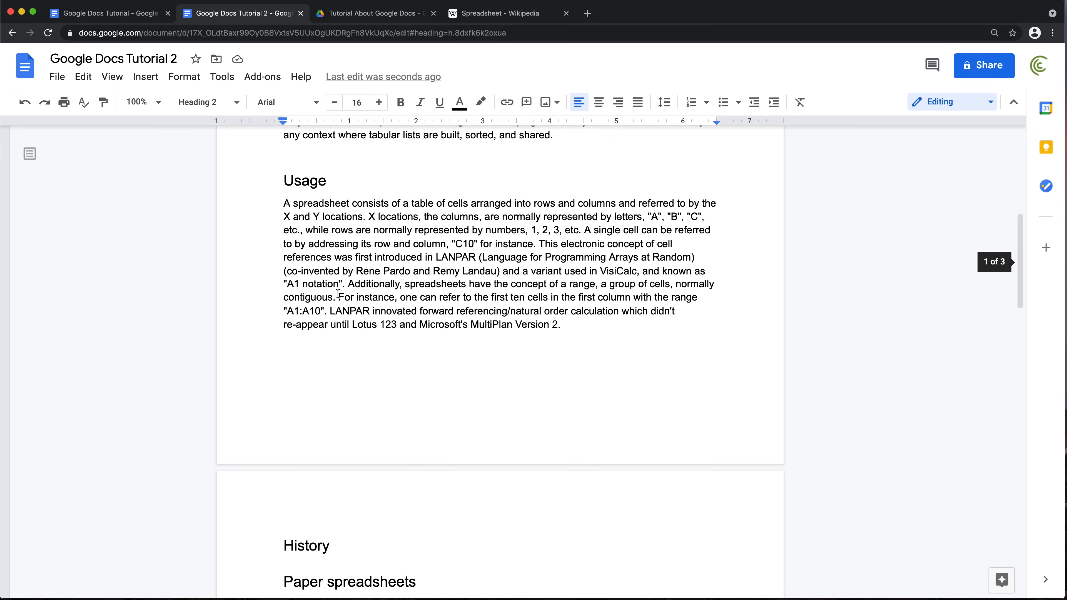
scroll(338, 295, "down", 15)
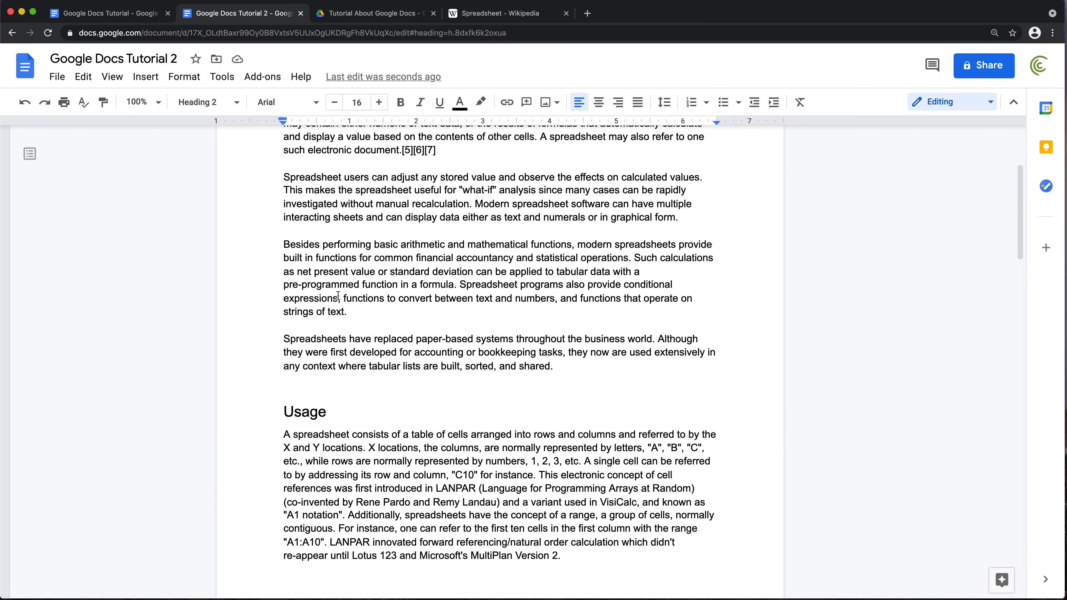
triple_click(370, 309)
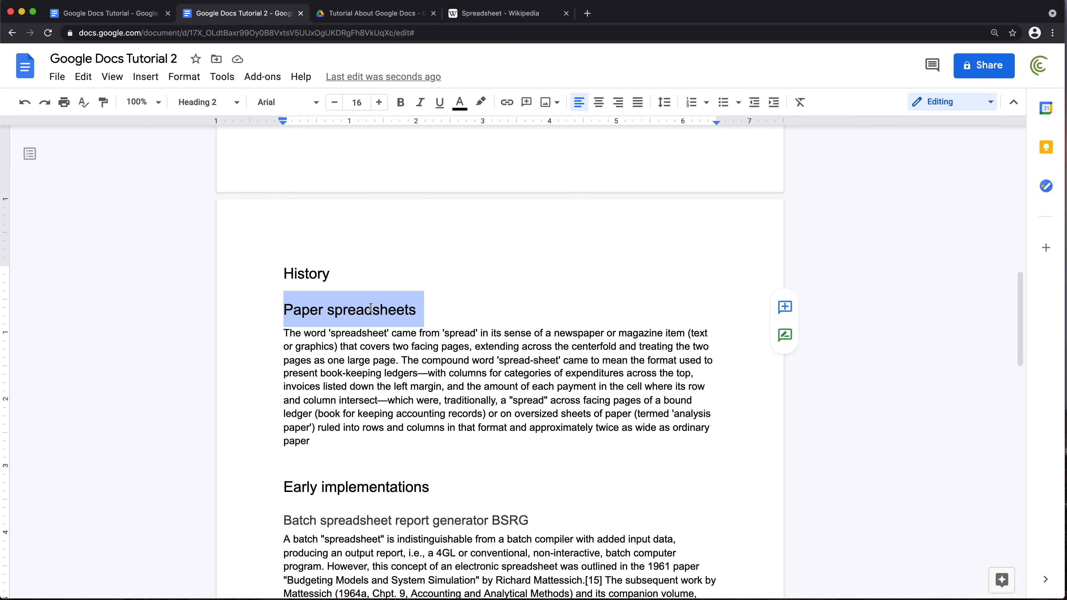
left_click(236, 103)
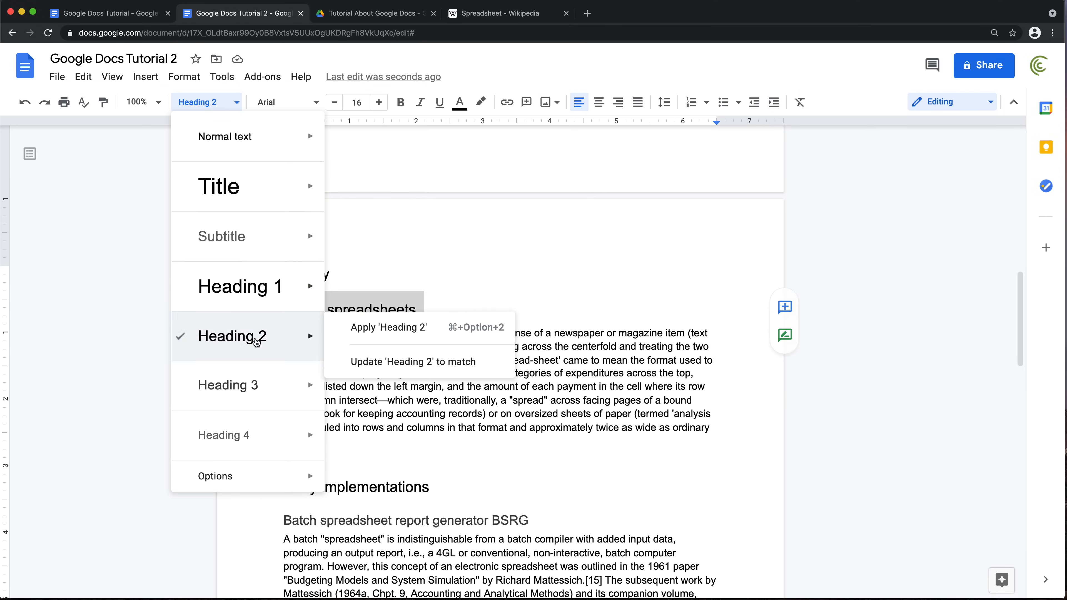
left_click(250, 391)
Apply the Heading 3 style to the "Early implementations" subheading.
scroll(361, 424, "down", 1)
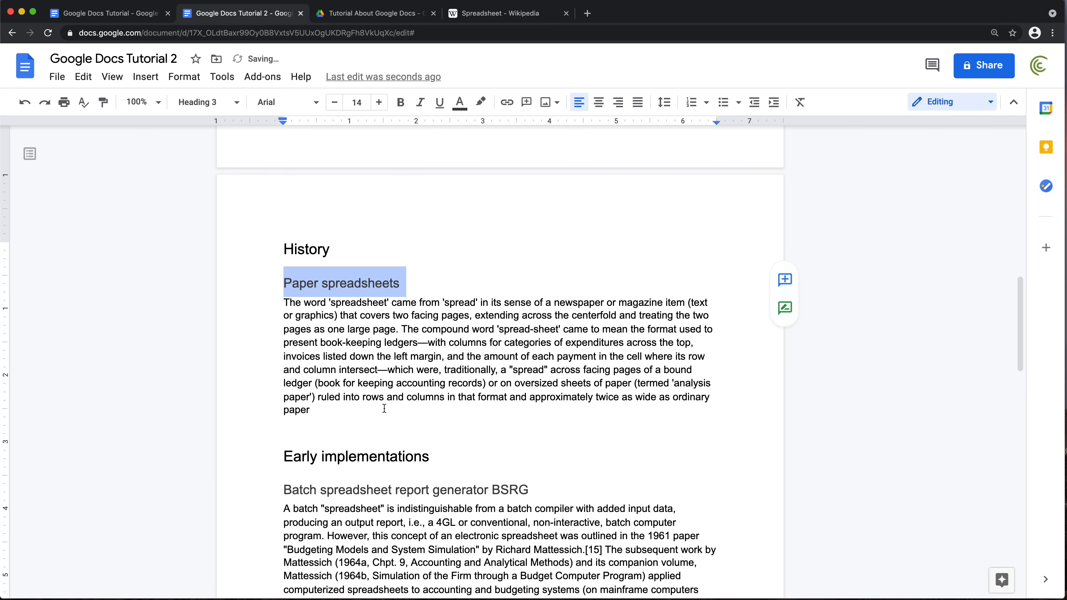
triple_click(378, 460)
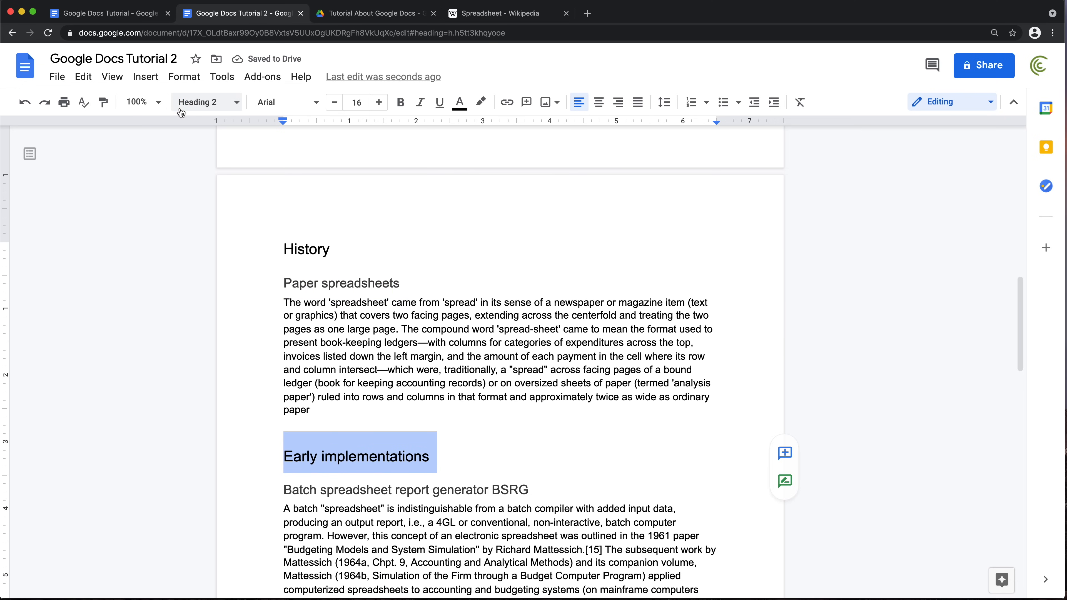
left_click(198, 106)
left_click(227, 385)
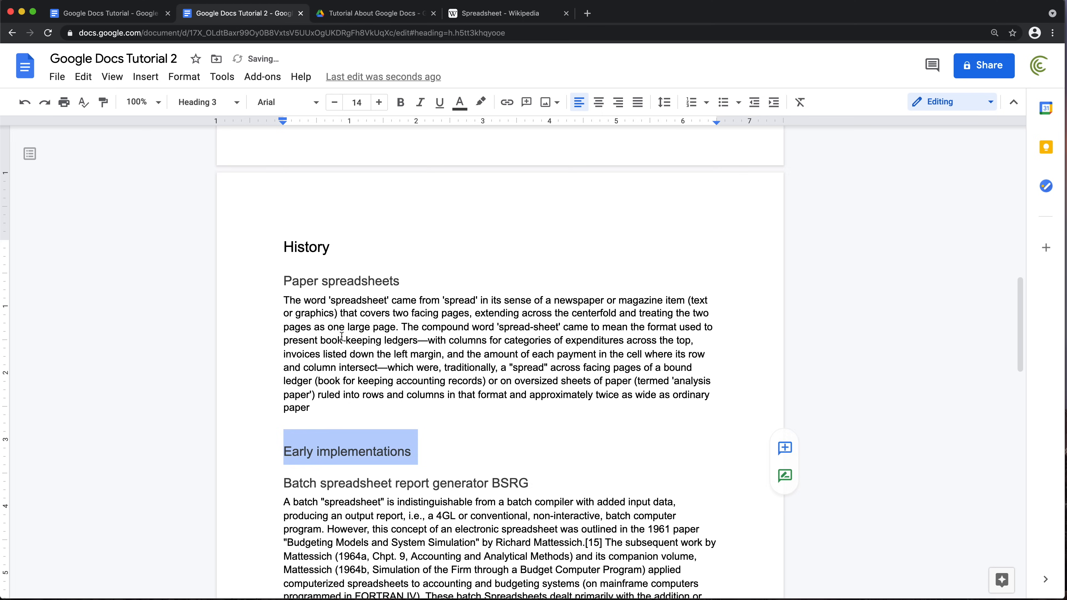
Apply the Heading 4 style to the "Batch spreadsheet report generator BSRG" line.
scroll(343, 332, "down", 5)
scroll(394, 324, "down", 1)
triple_click(412, 295)
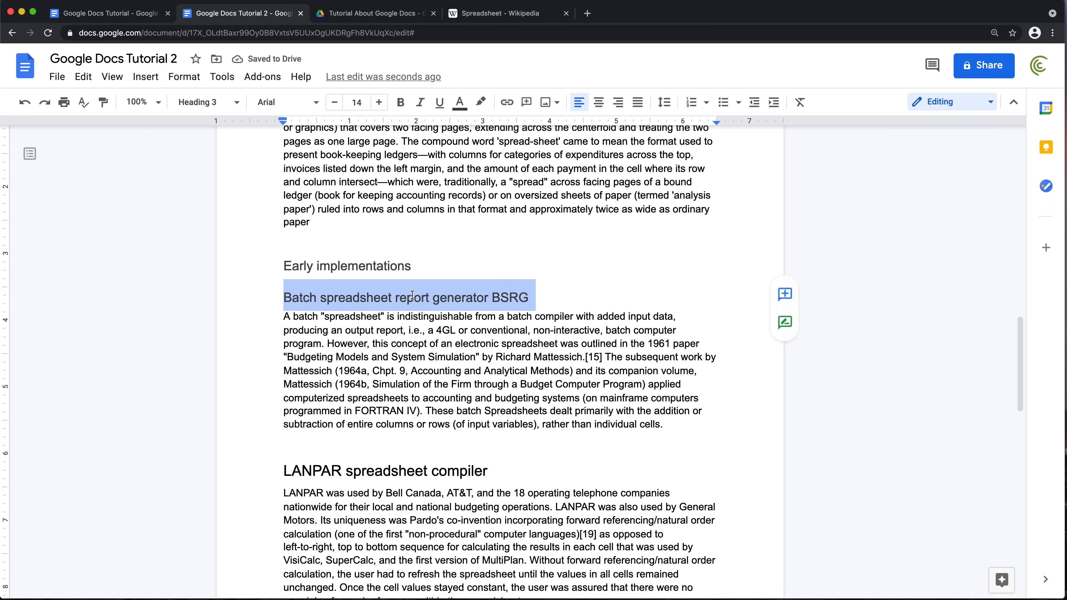
left_click(226, 104)
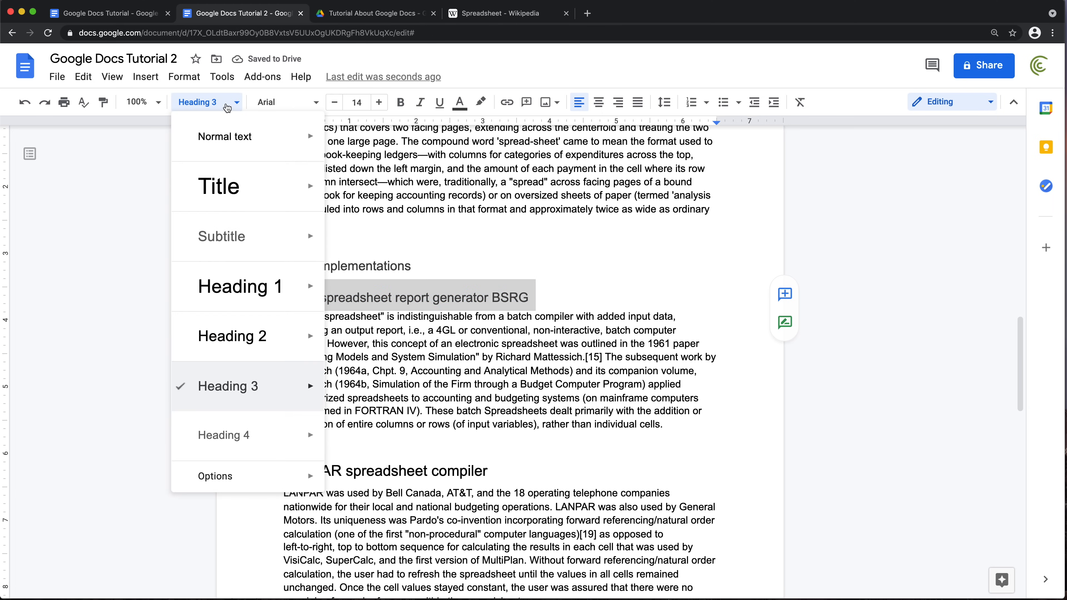
left_click(239, 441)
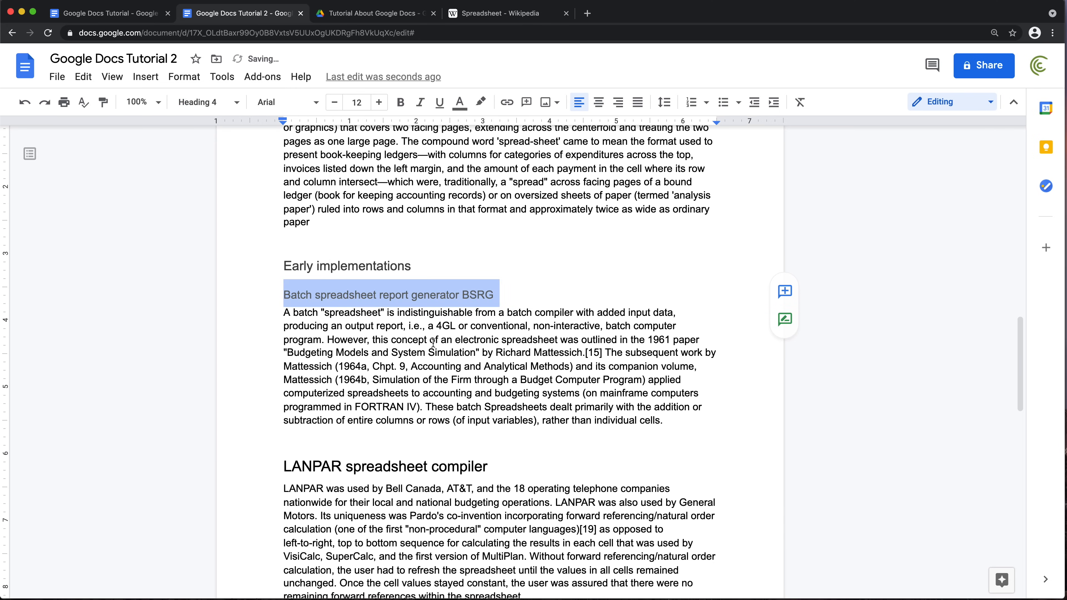
Apply the Heading 3 style to the "LANPAR spreadsheet compiler" line.
scroll(385, 285, "down", 1)
triple_click(399, 454)
left_click(206, 102)
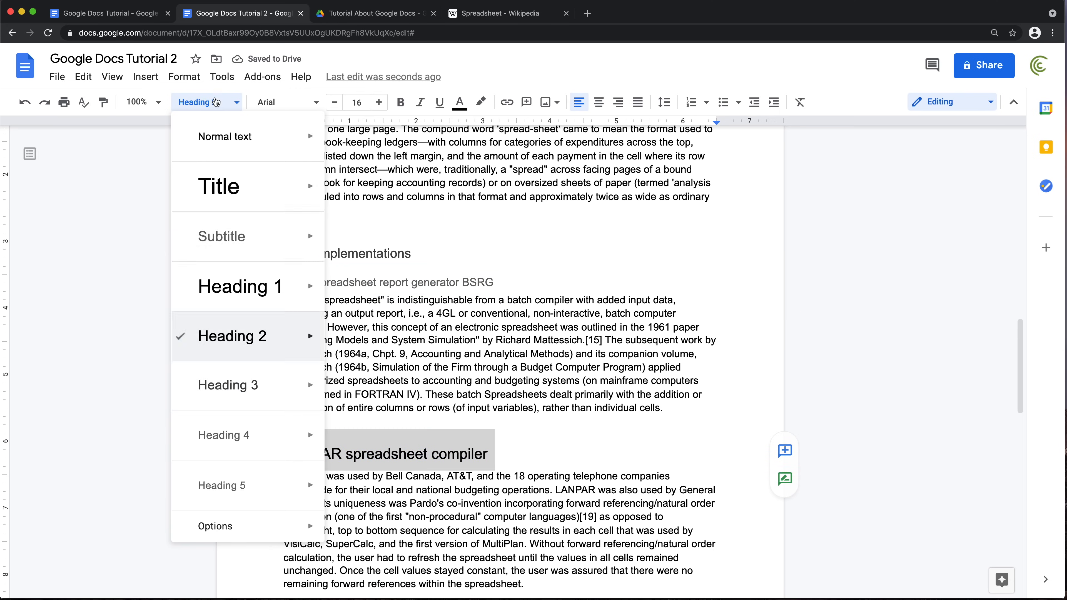
left_click(235, 386)
Apply the Heading 3 style to the "APLDOT modeling language" line.
scroll(365, 407, "down", 5)
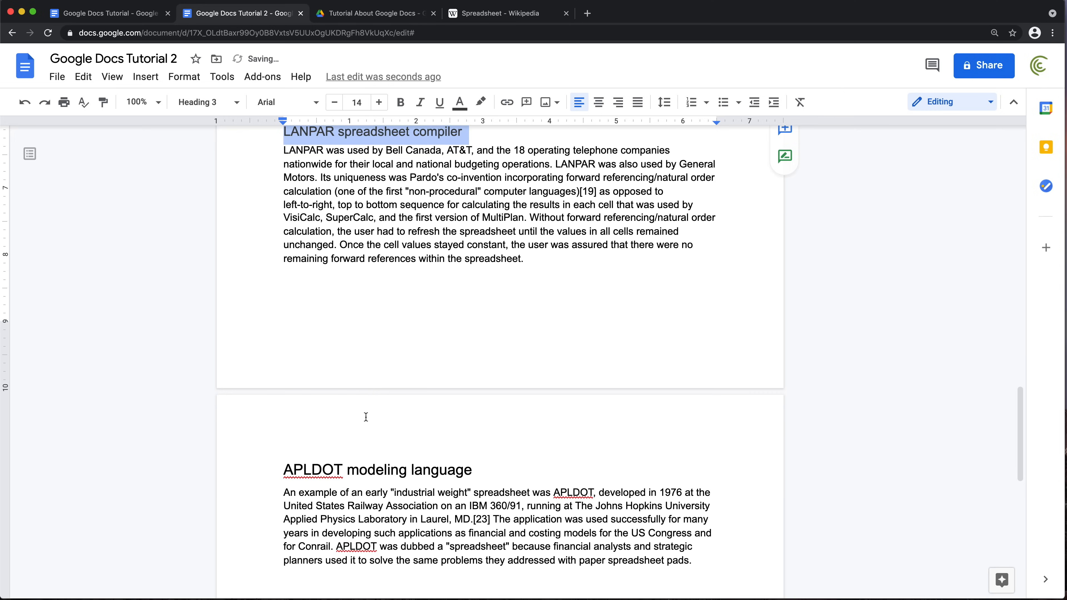
triple_click(373, 491)
left_click(241, 105)
left_click(235, 384)
Make the main "Spreadsheet" heading at the start of the document bold and set its font size to 26.
scroll(345, 326, "down", 8)
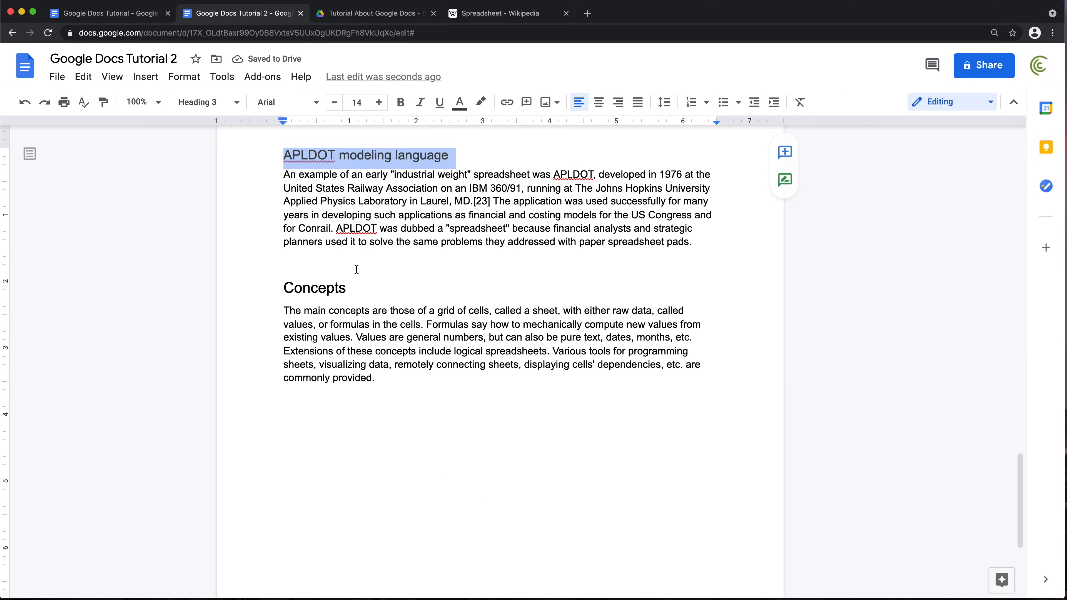
scroll(357, 269, "up", 1)
scroll(357, 269, "up", 15)
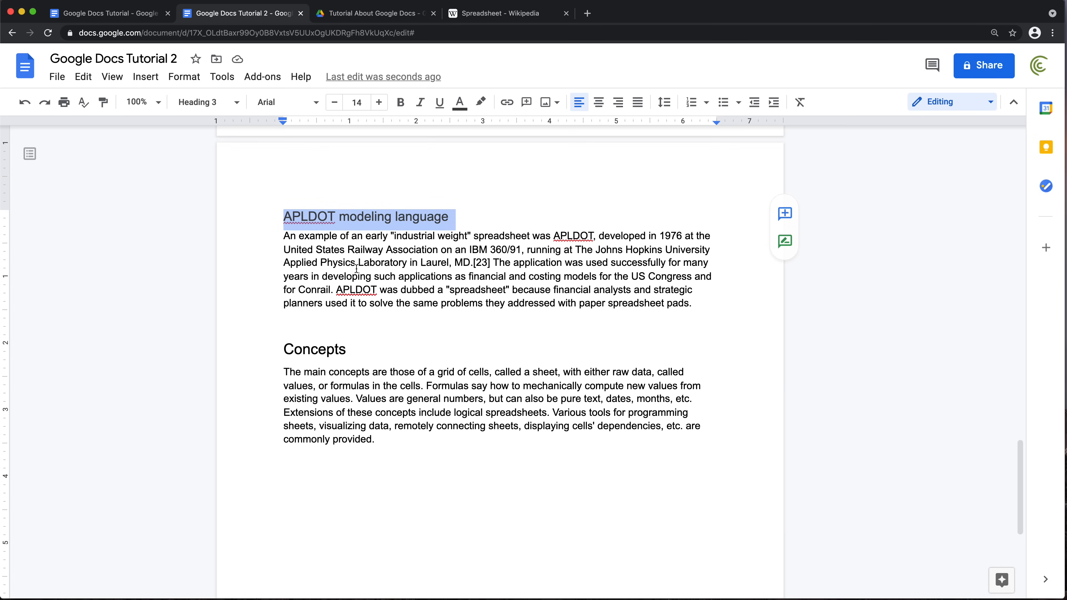
scroll(357, 269, "up", 20)
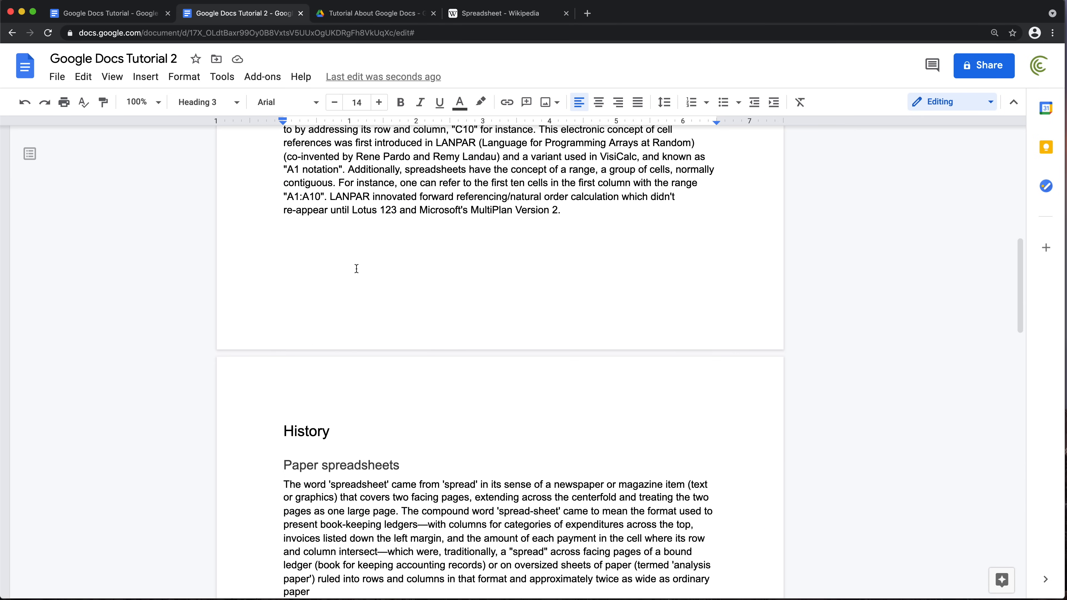
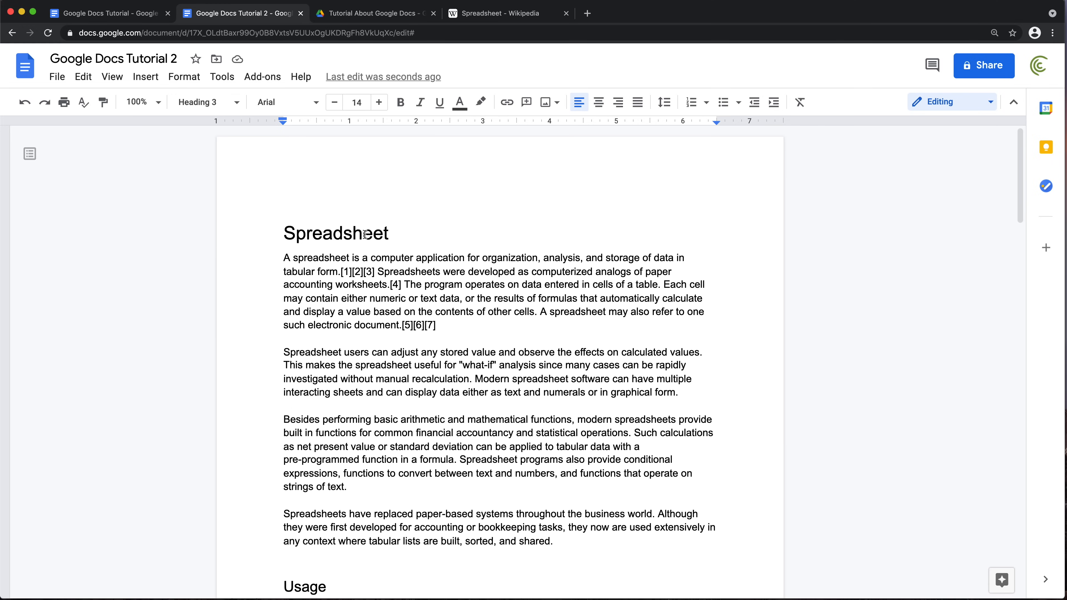
scroll(370, 235, "down", 1)
scroll(376, 213, "up", 1)
double_click(353, 234)
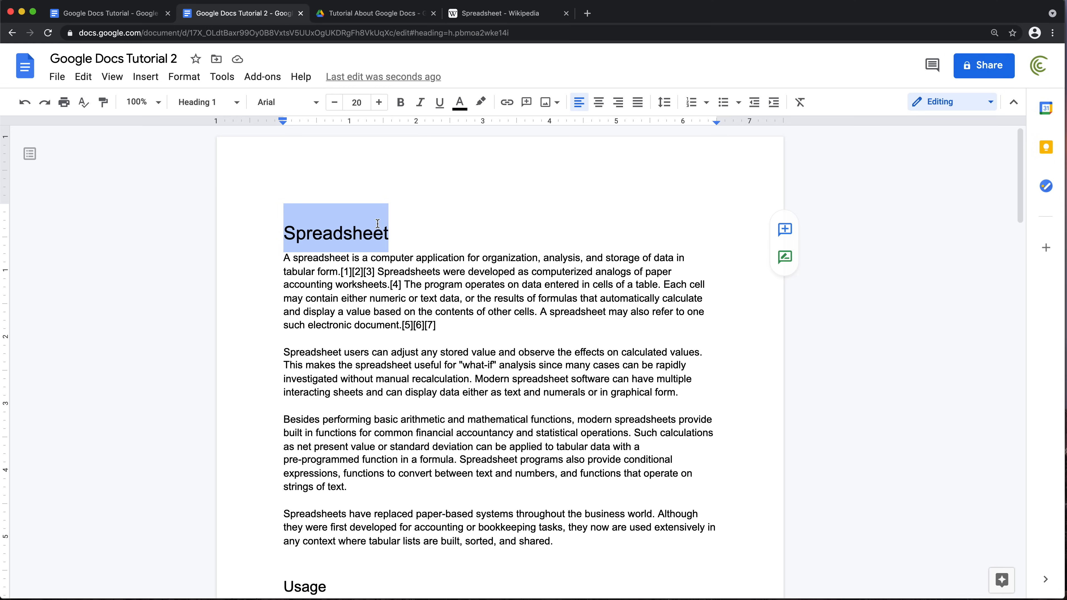
left_click(401, 111)
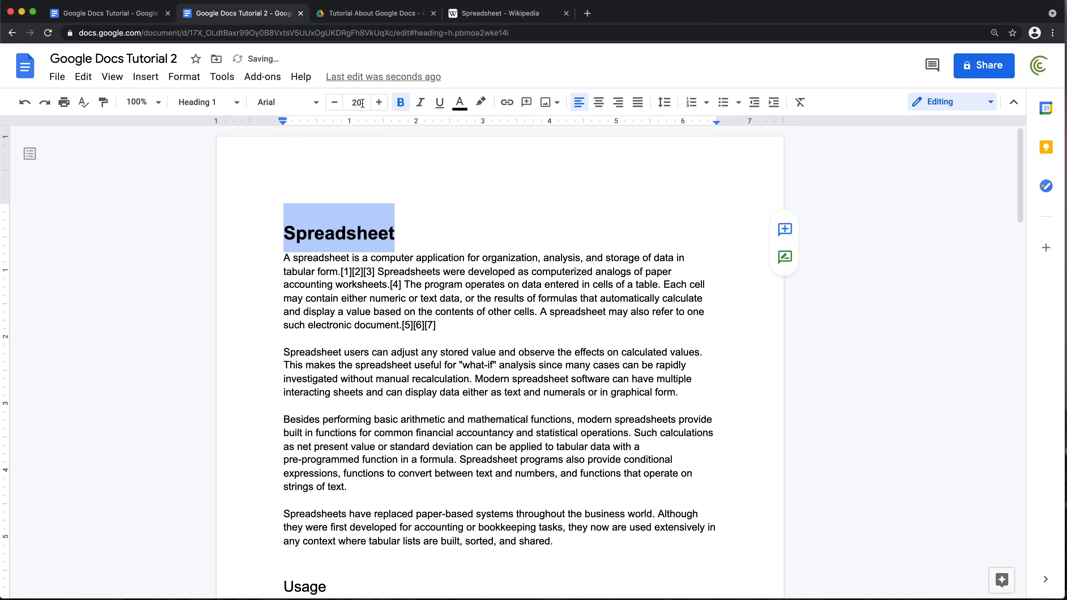
left_click(378, 102)
left_click(378, 102)
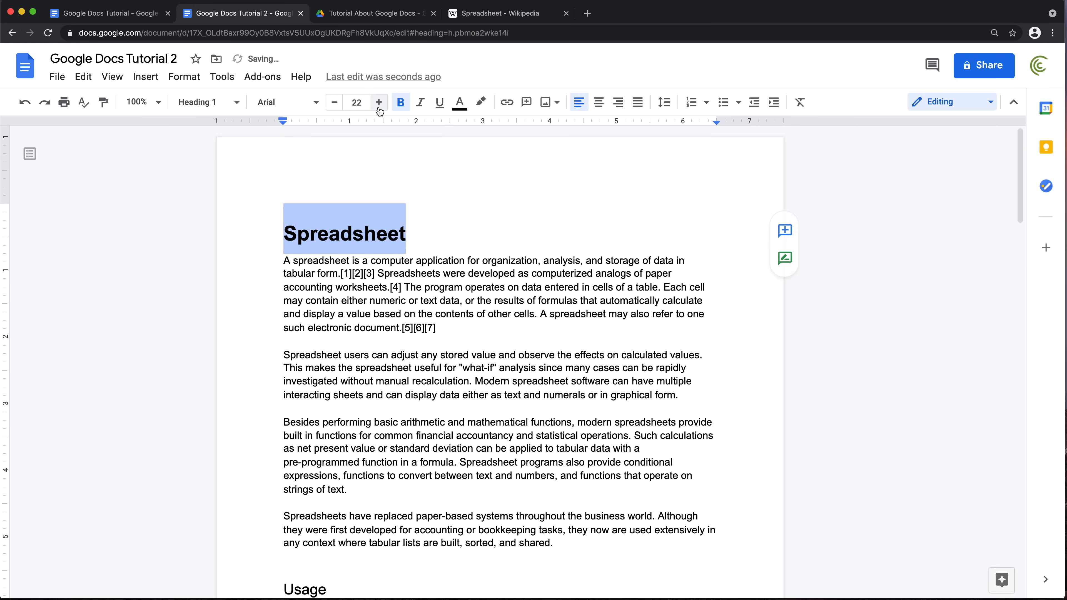
left_click(379, 102)
left_click(378, 102)
left_click(378, 102)
left_click(378, 102)
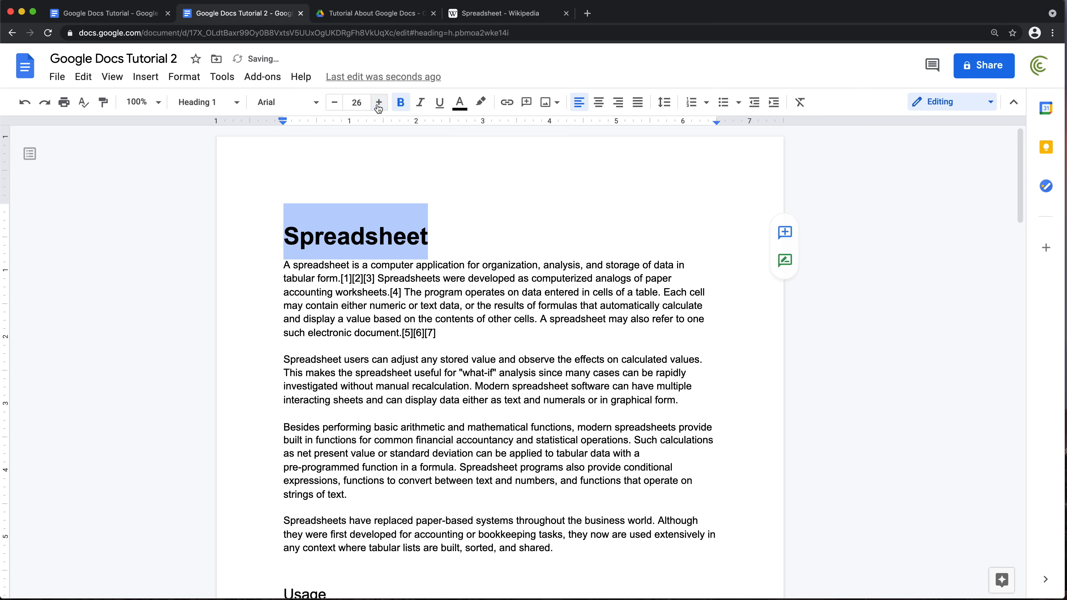
Change the font of the "Spreadsheet" heading to Lato and deselect it.
left_click(316, 105)
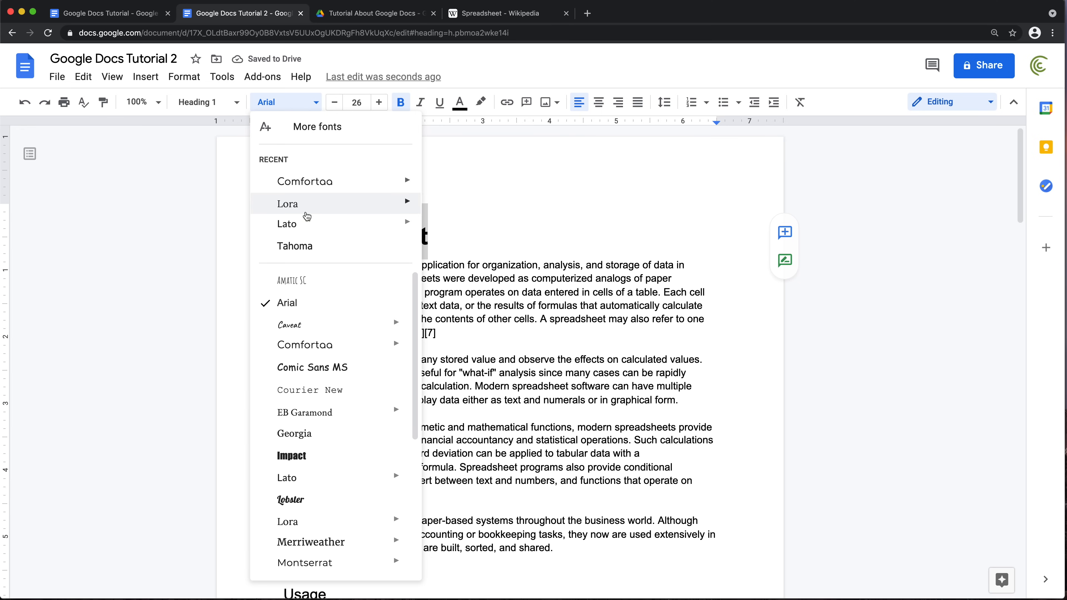
left_click(305, 224)
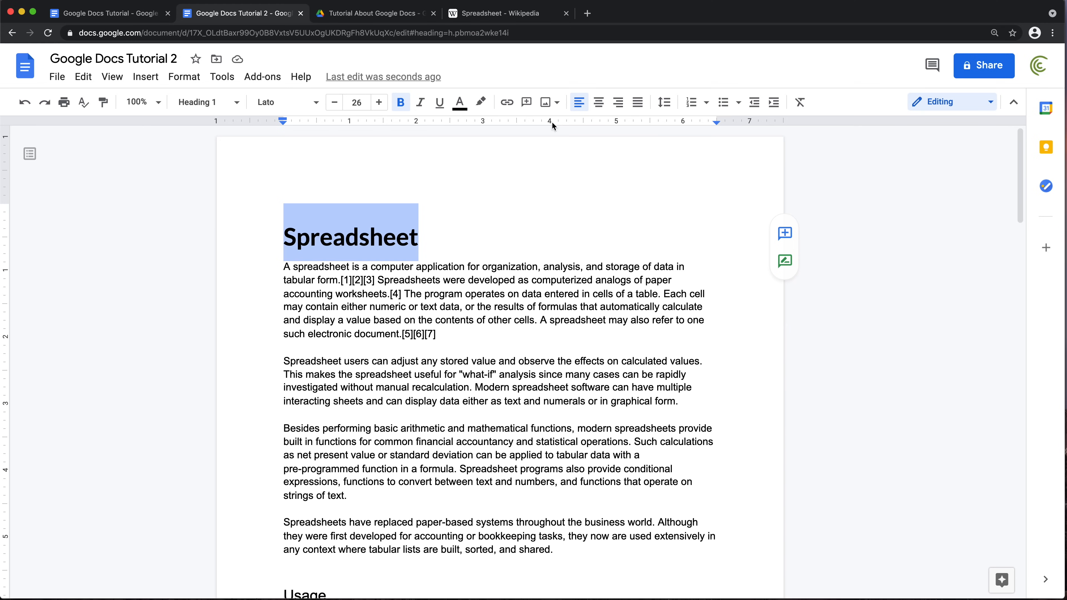
scroll(332, 291, "down", 1)
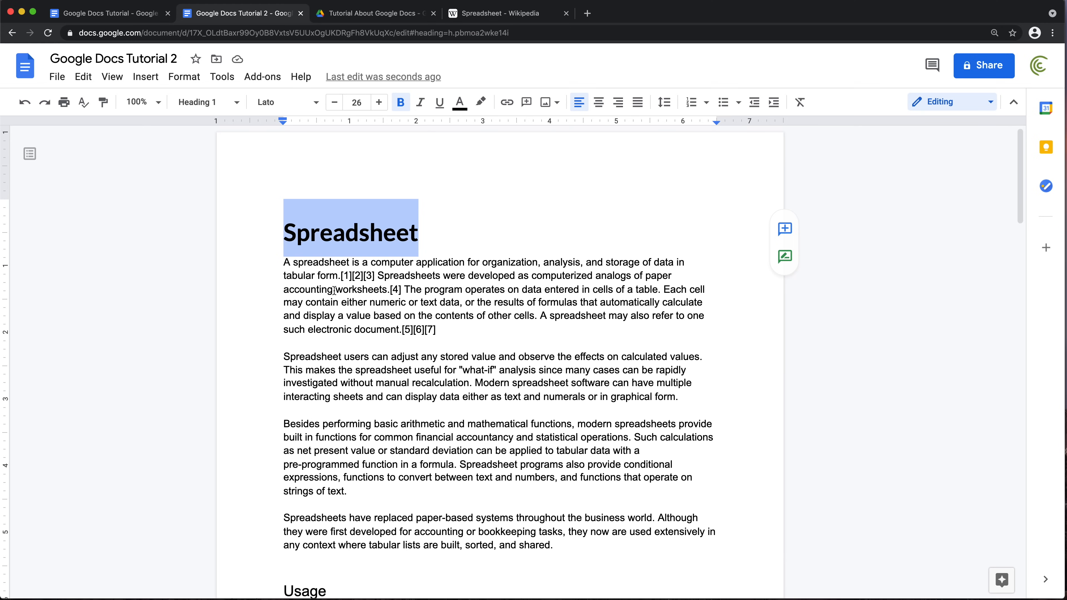
scroll(386, 269, "down", 3)
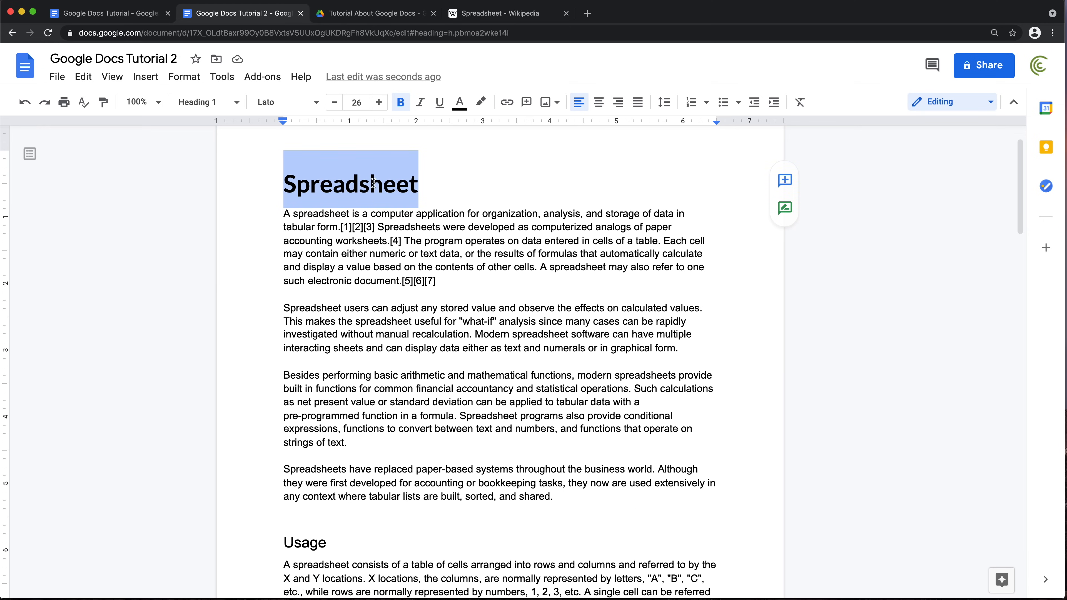
left_click(373, 183)
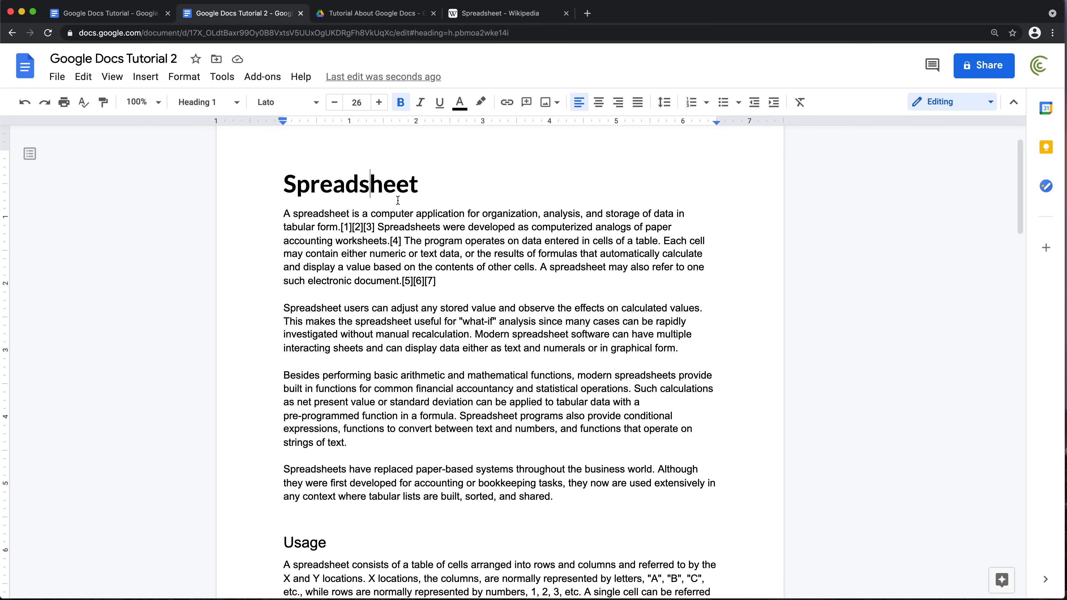
Make the "Usage" heading bold and set its font size to 20.
scroll(341, 474, "down", 2)
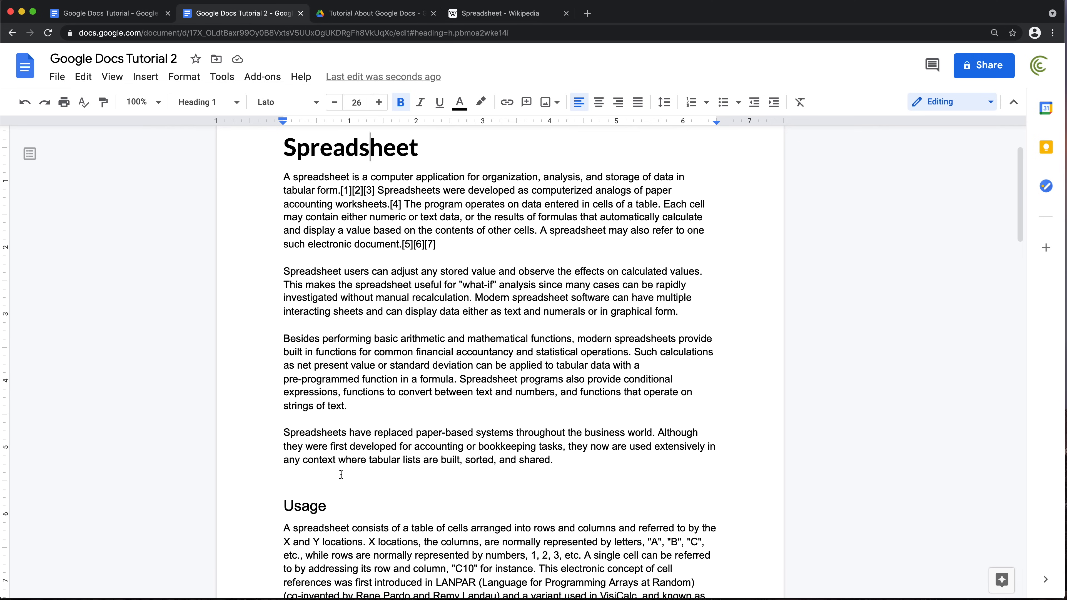
scroll(341, 474, "down", 6)
double_click(310, 364)
scroll(303, 315, "down", 6)
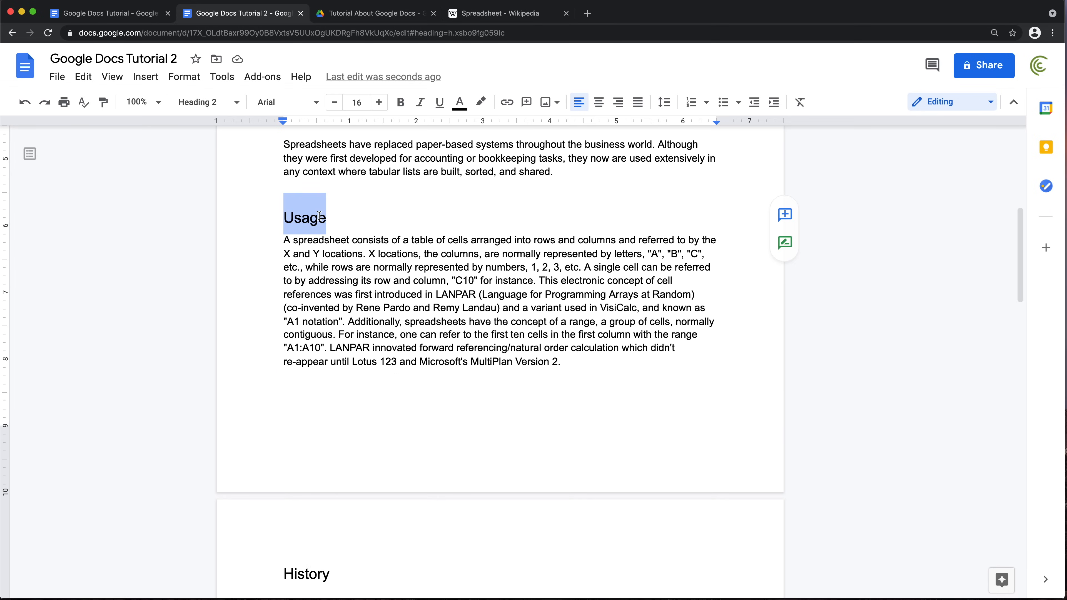
scroll(314, 226, "up", 2)
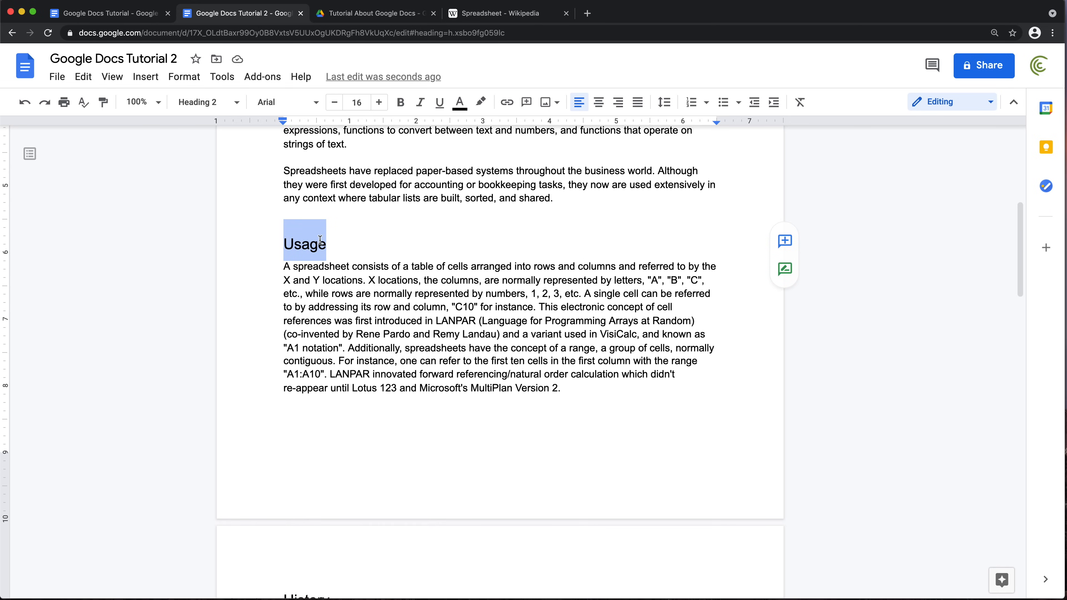
left_click(401, 102)
left_click(379, 102)
left_click(379, 102)
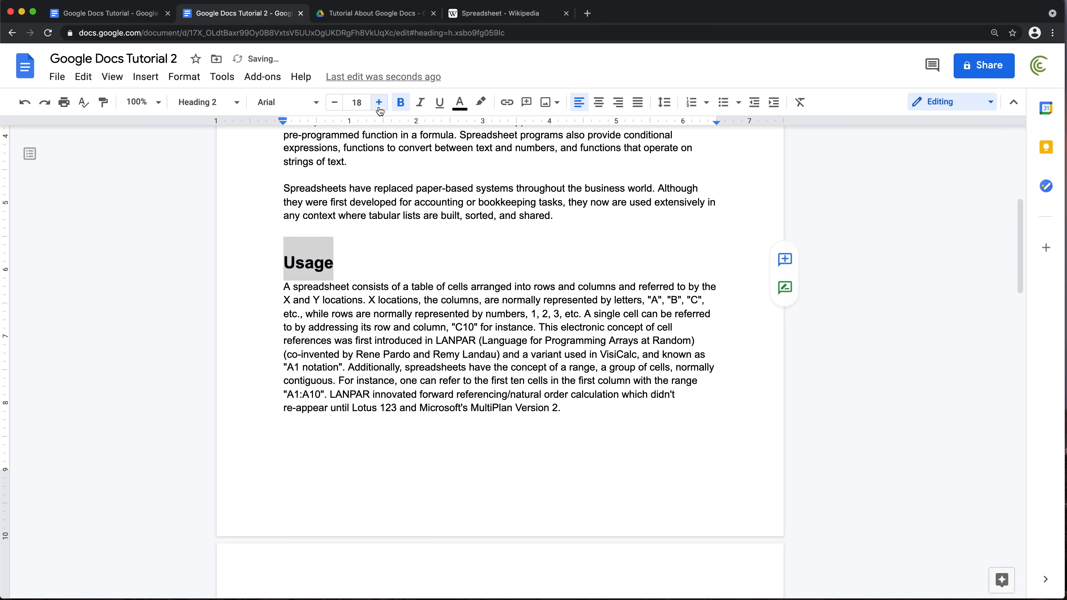
left_click(379, 105)
left_click(378, 105)
left_click(379, 104)
left_click(378, 104)
left_click(334, 102)
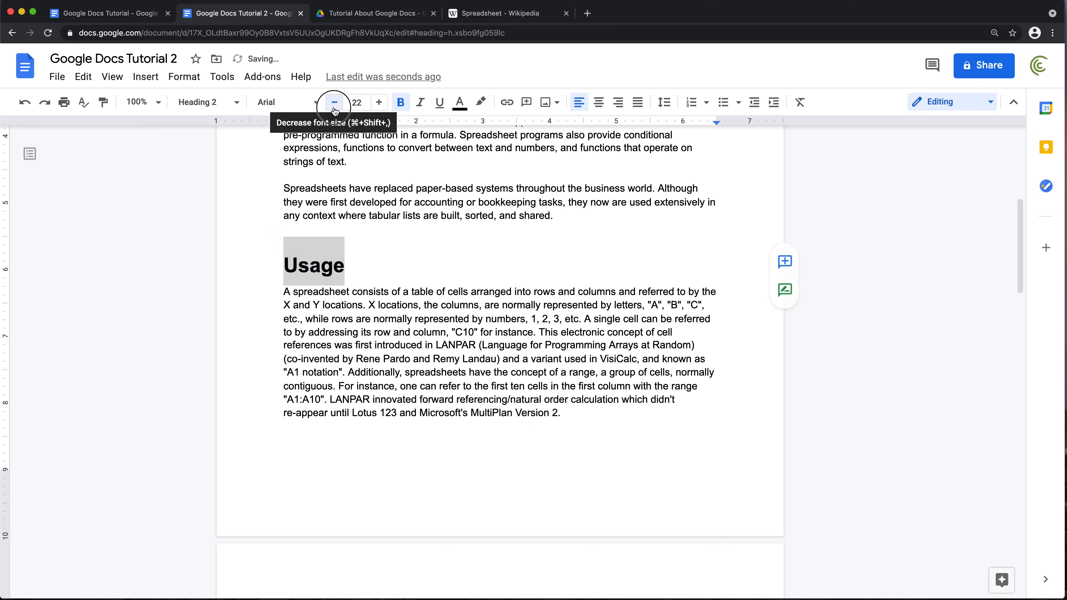
left_click(334, 102)
Change the "Usage" heading's font to Lato and its text color to the darkest gray next to black.
left_click(315, 103)
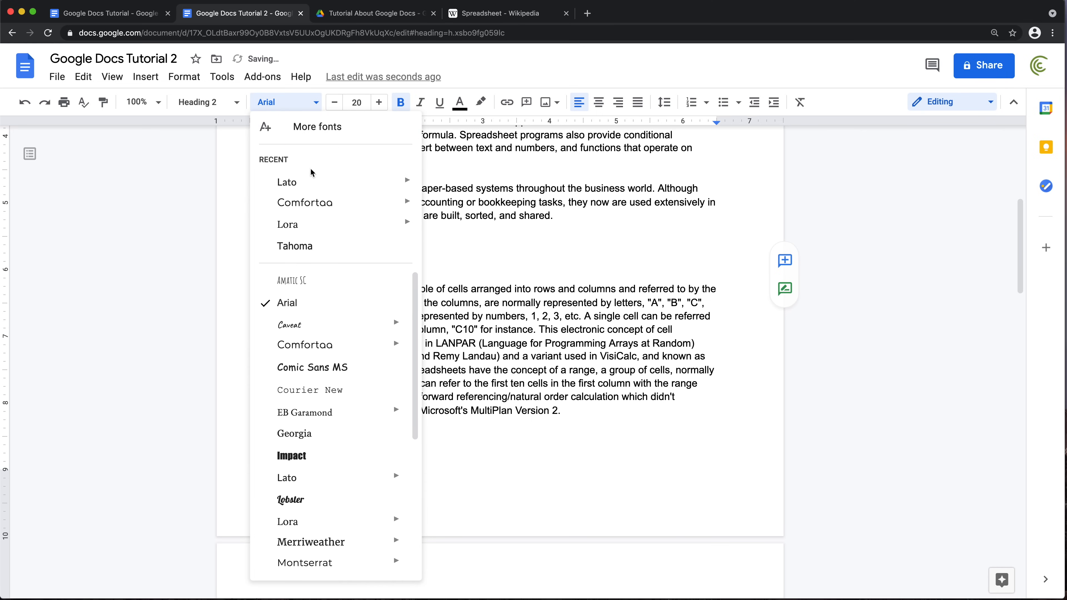
left_click(310, 182)
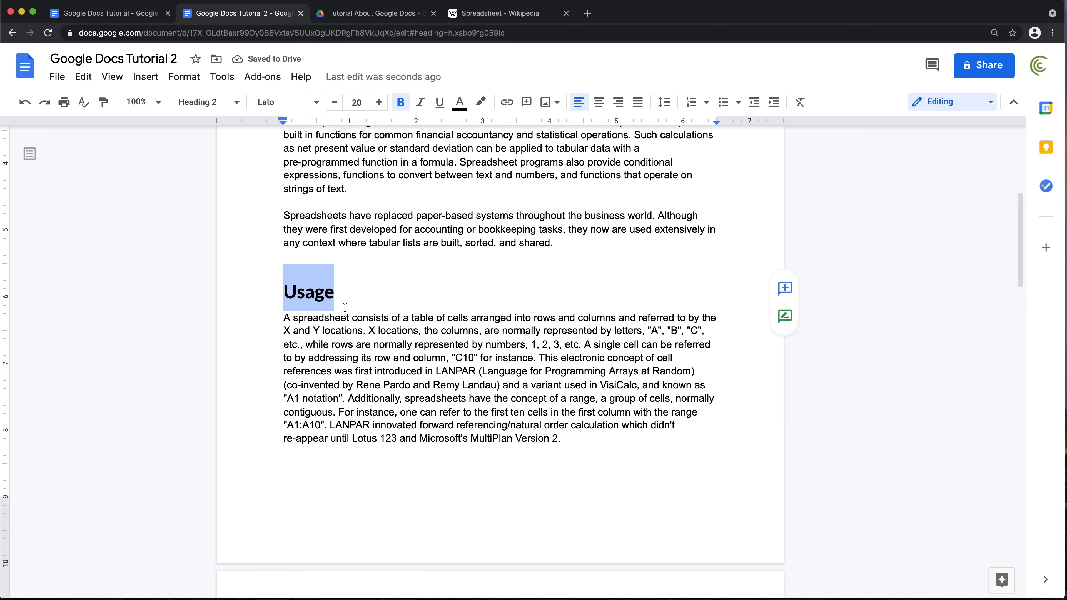
scroll(350, 302, "down", 1)
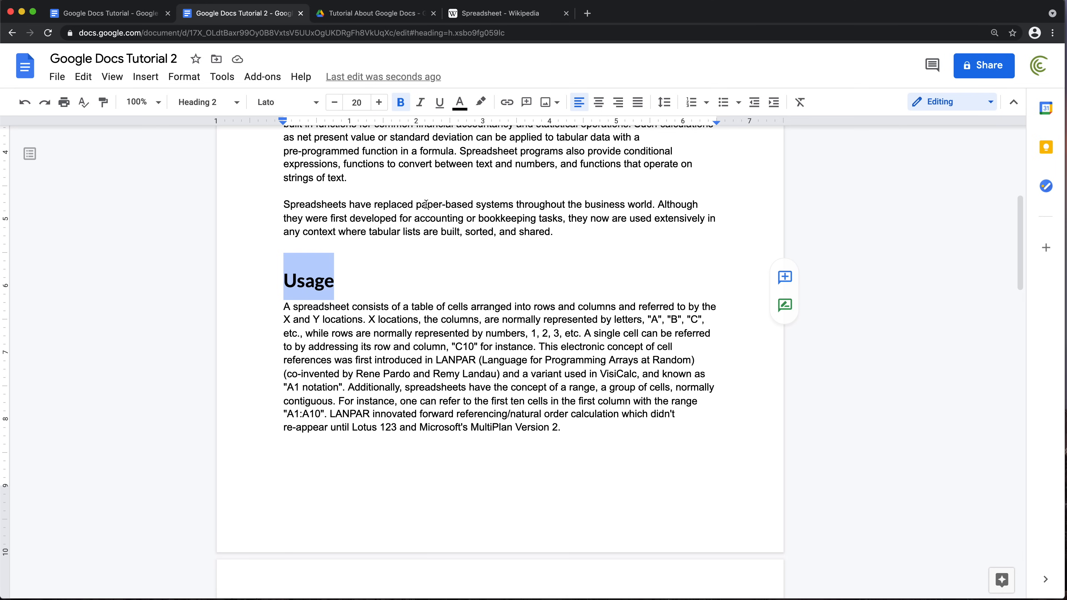
left_click(460, 102)
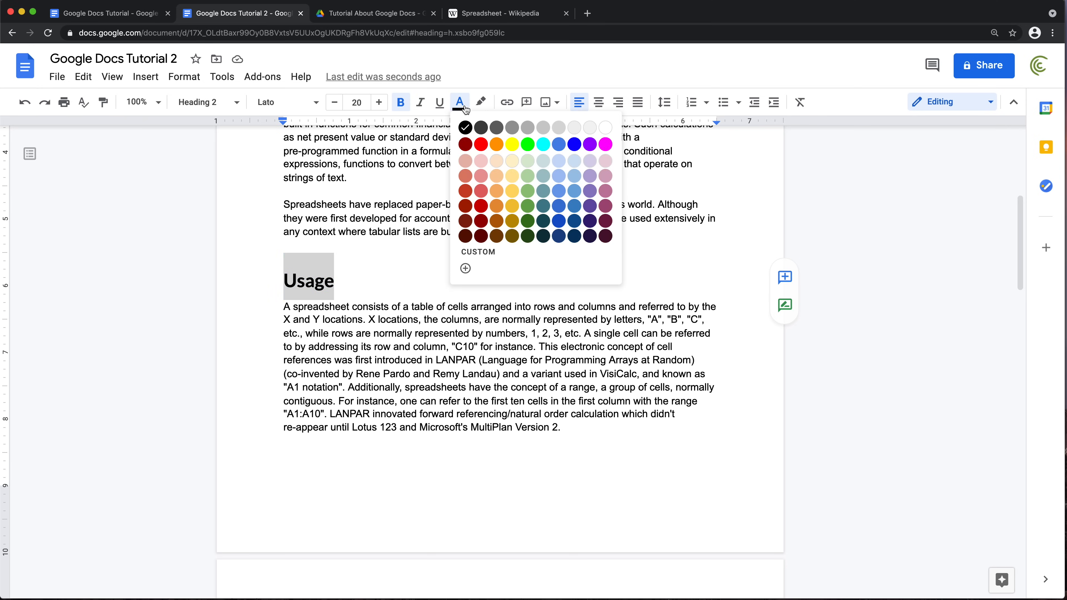
left_click(481, 127)
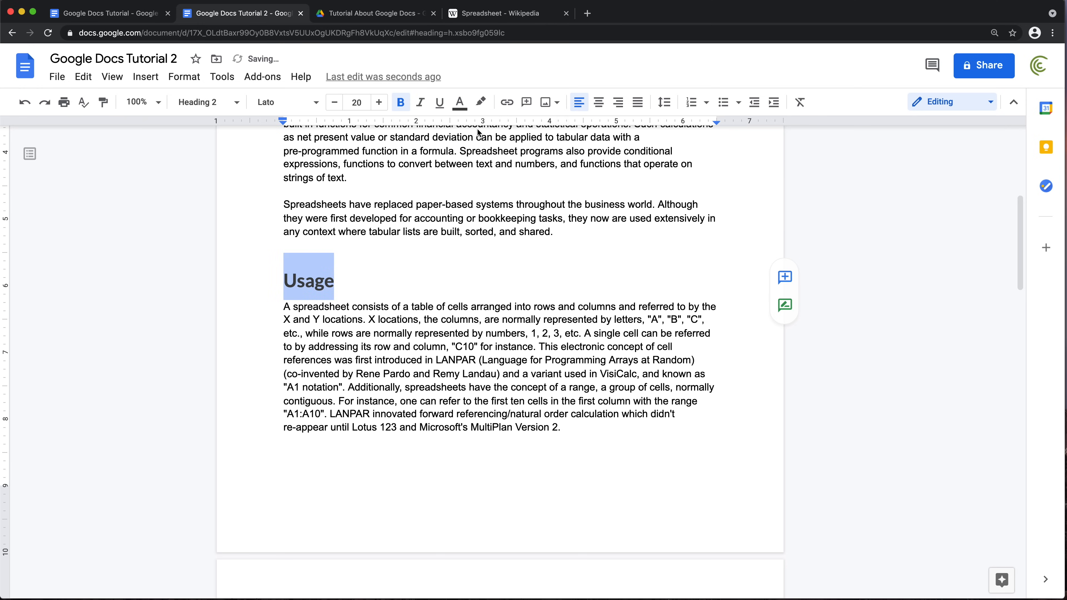
left_click(354, 284)
Look through the other section headings further down the document to compare their formatting with the "Usage" heading.
scroll(324, 284, "down", 3)
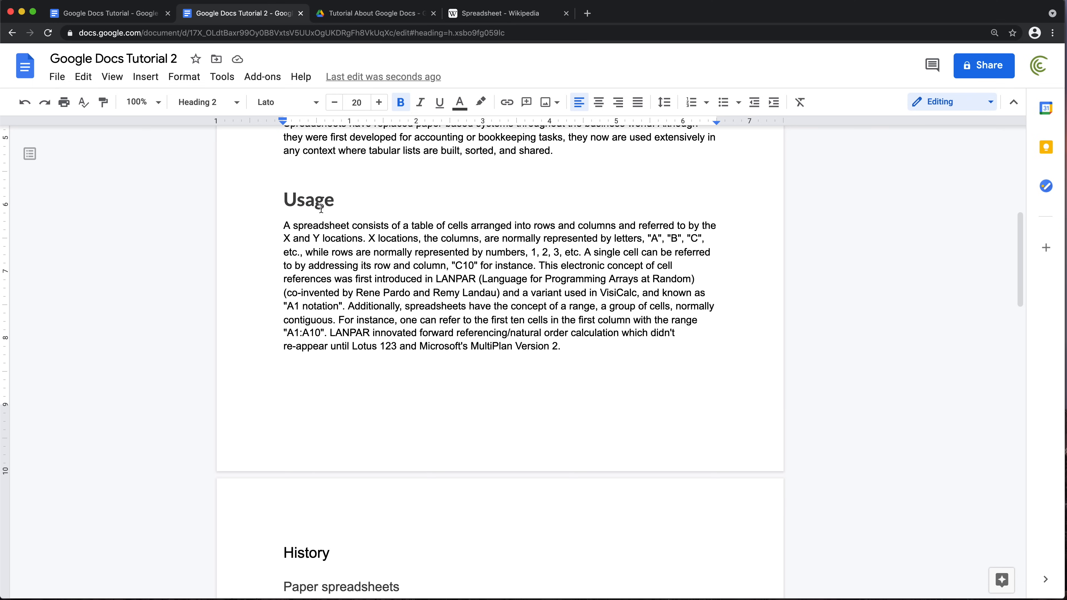
scroll(329, 541, "down", 12)
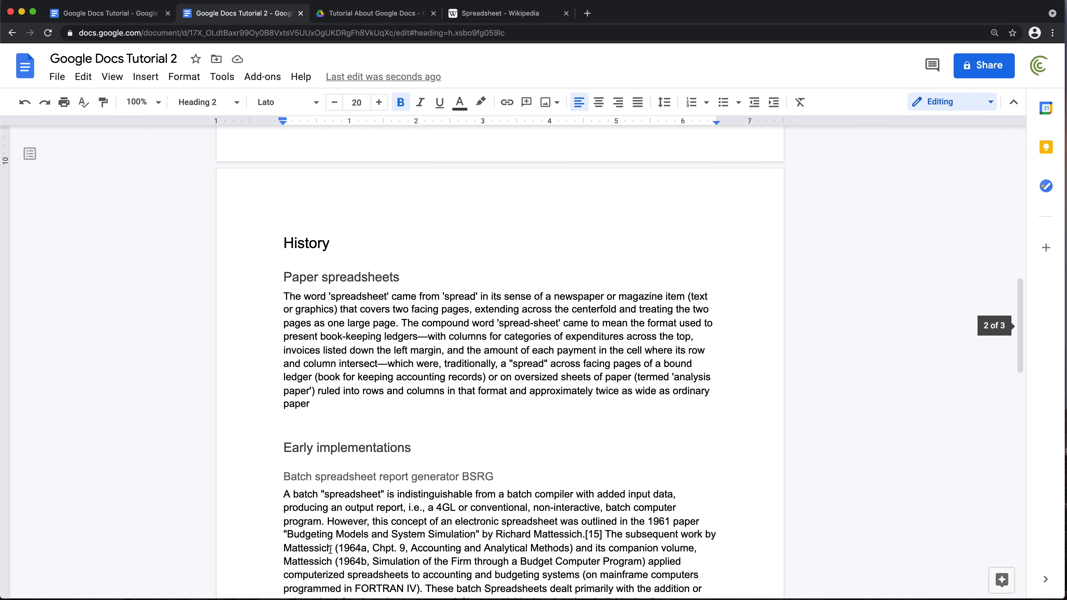
scroll(332, 542, "down", 10)
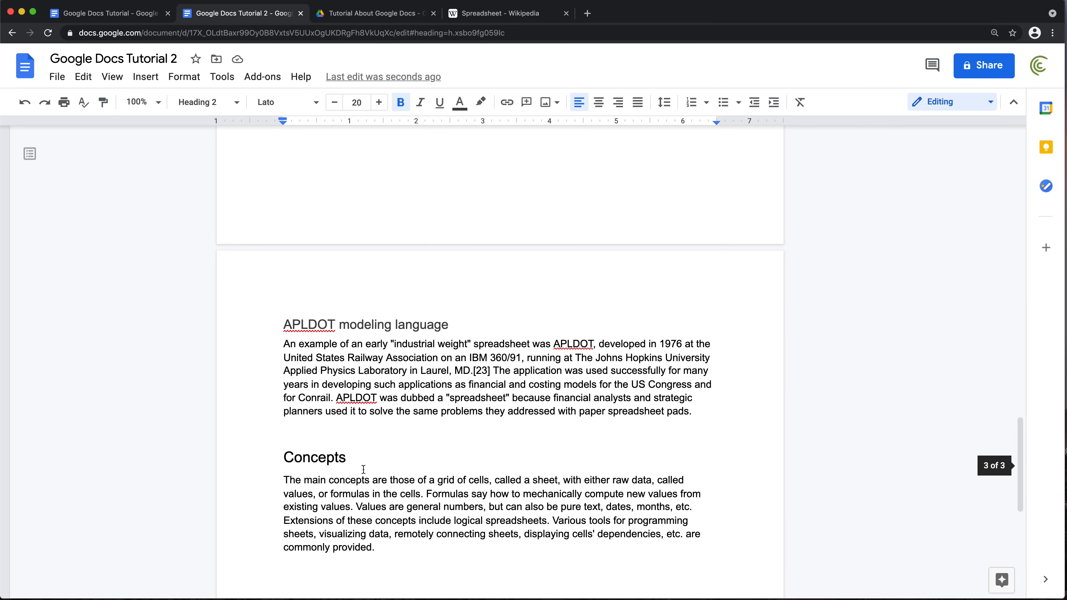
scroll(361, 454, "up", 15)
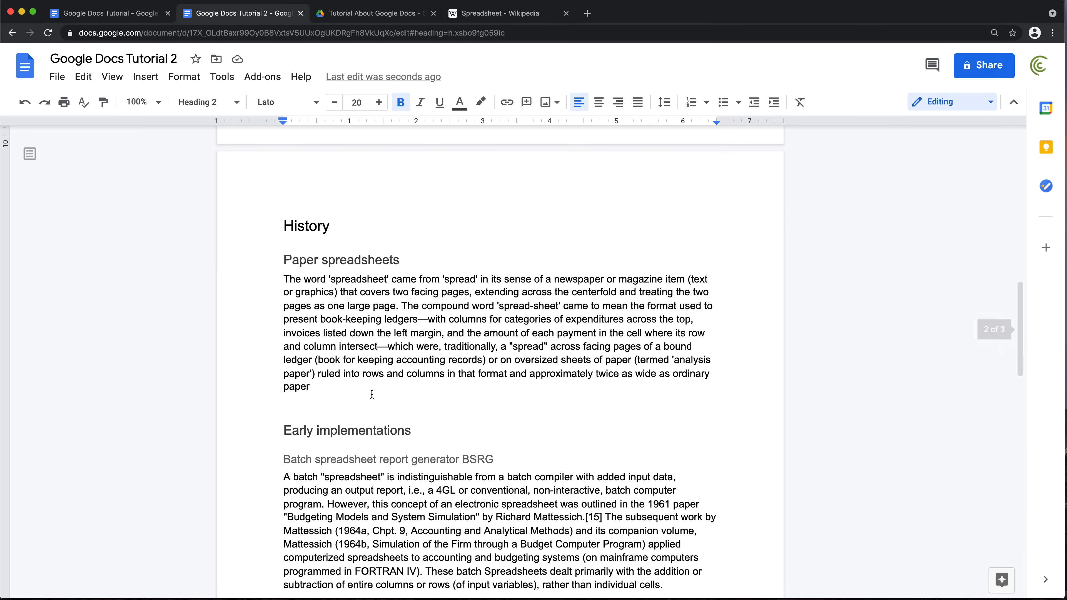
scroll(371, 394, "up", 6)
double_click(305, 517)
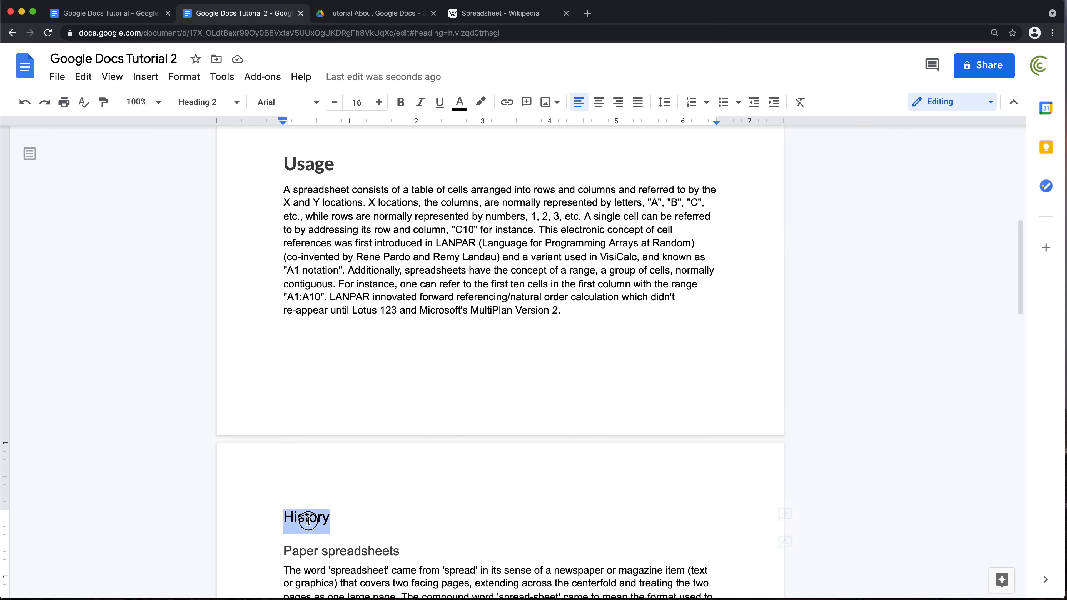
scroll(350, 449, "up", 3)
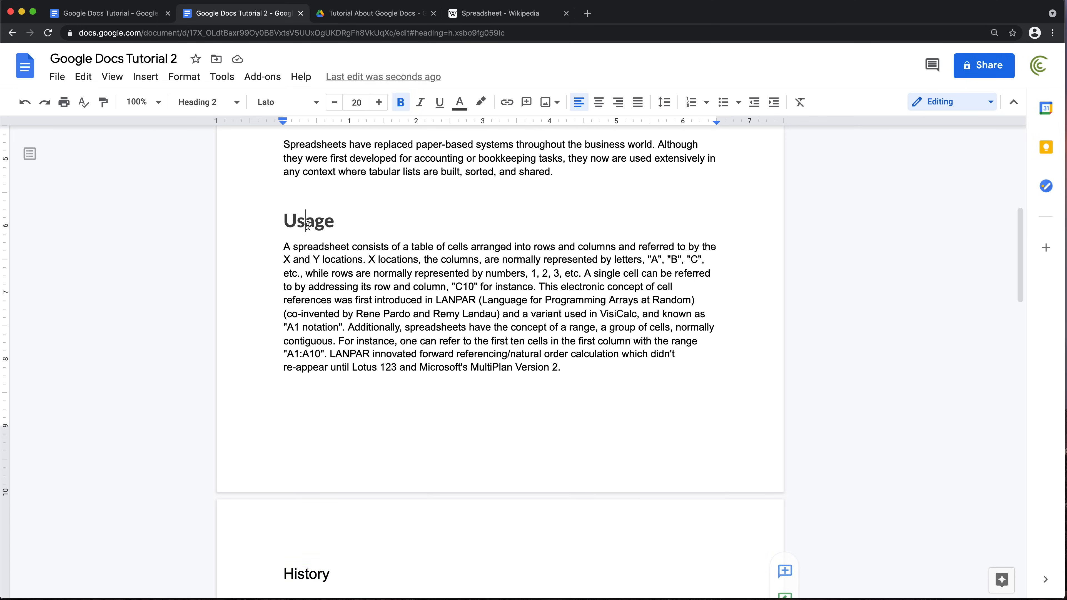
Update the Heading 2 style to match the formatting of the "Usage" heading.
double_click(308, 227)
scroll(313, 226, "up", 1)
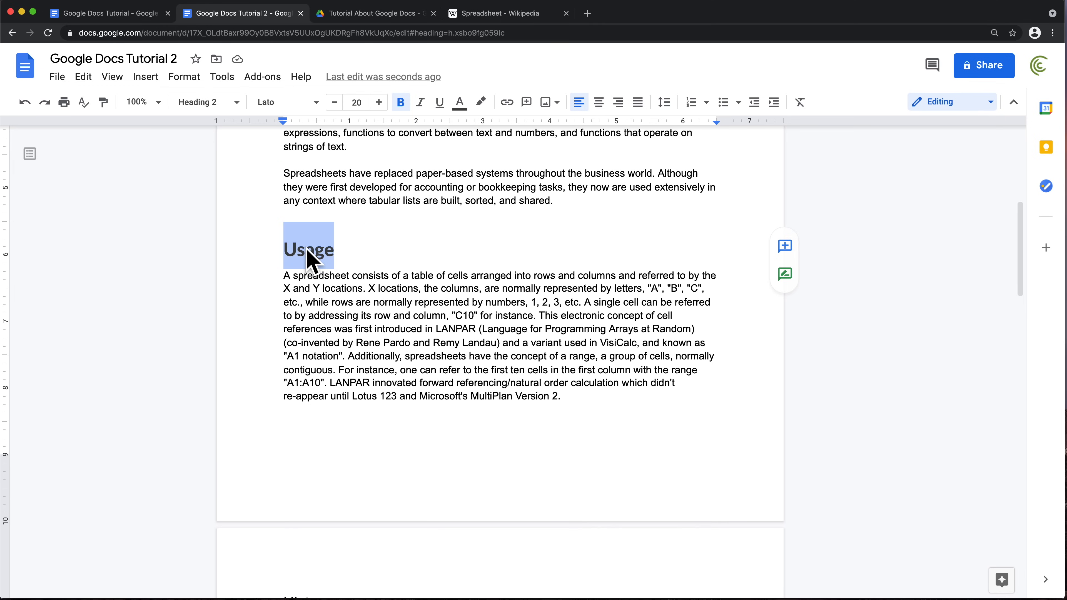
left_click(238, 109)
mouse_move(269, 341)
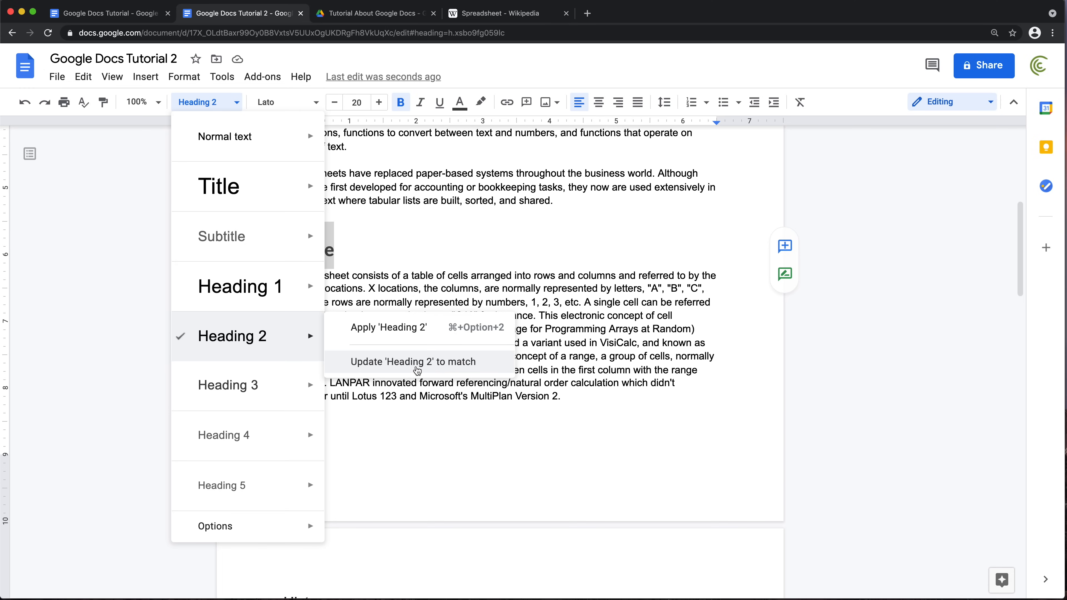
left_click(416, 364)
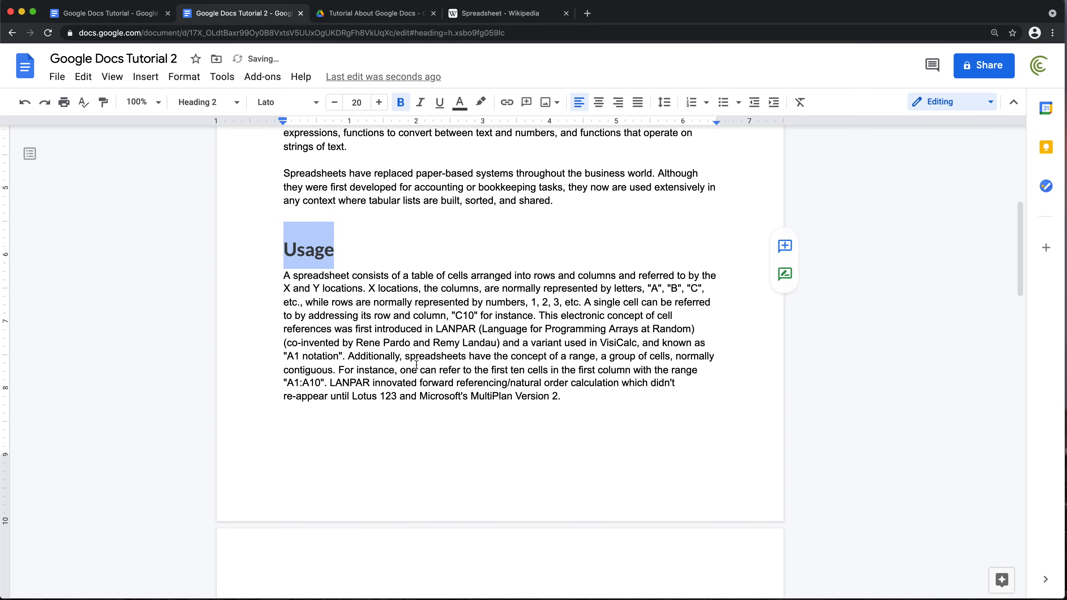
Check the formatting of the "History" and "Concepts" headings against the updated Heading 2 style.
scroll(320, 252, "down", 5)
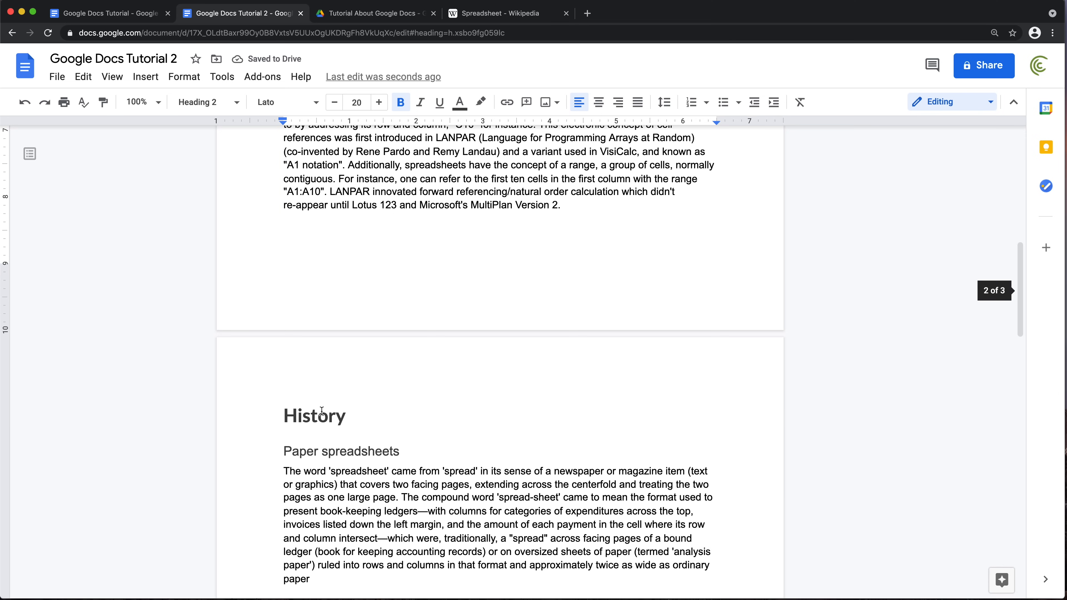
double_click(331, 415)
scroll(341, 416, "down", 5)
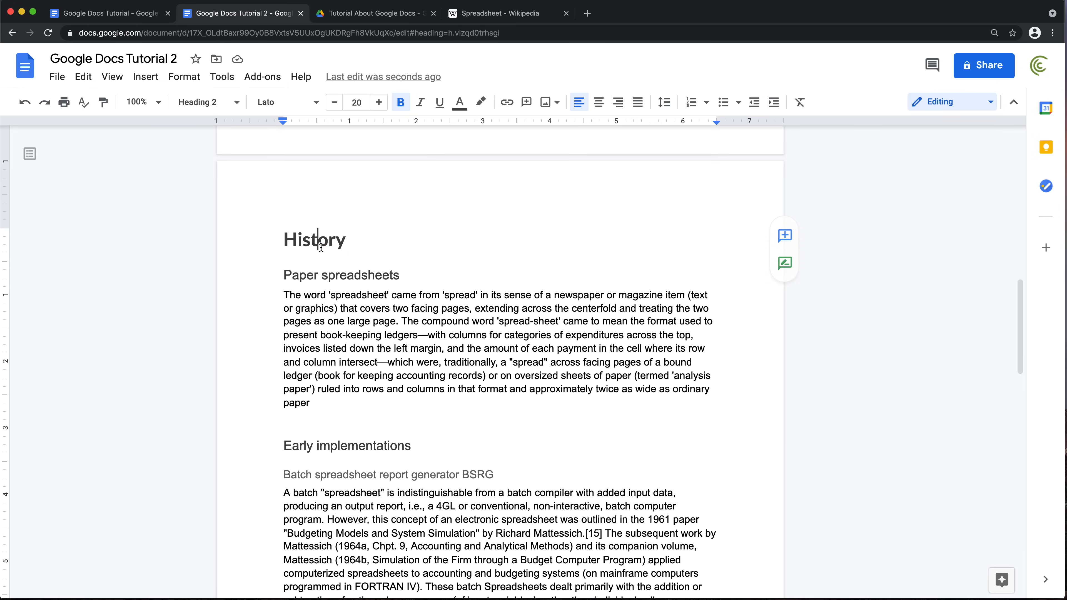
double_click(321, 247)
scroll(360, 319, "down", 5)
scroll(361, 351, "down", 14)
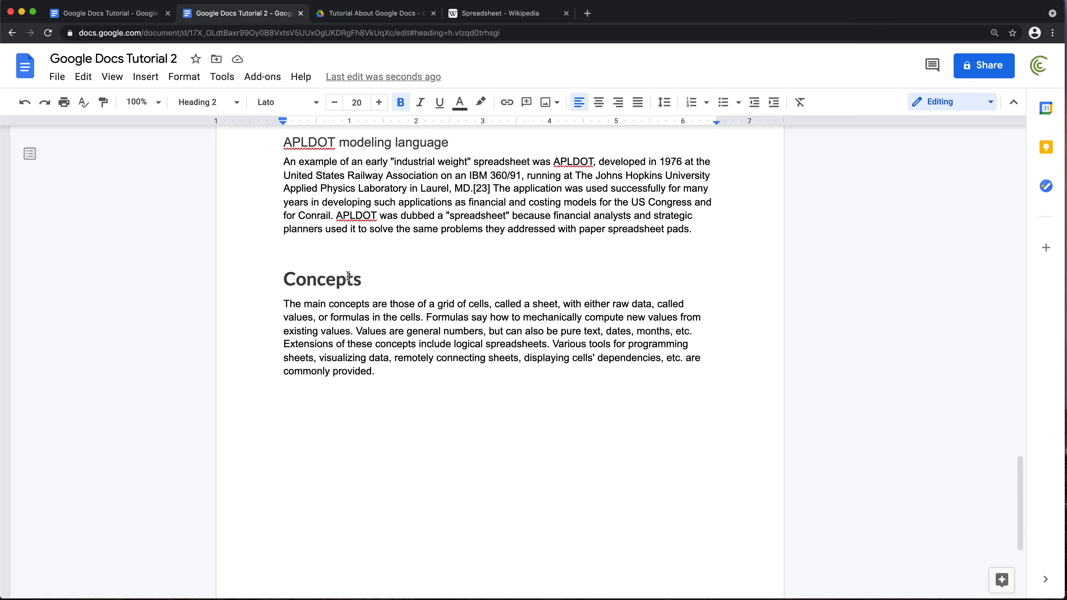
left_click(348, 276)
double_click(350, 281)
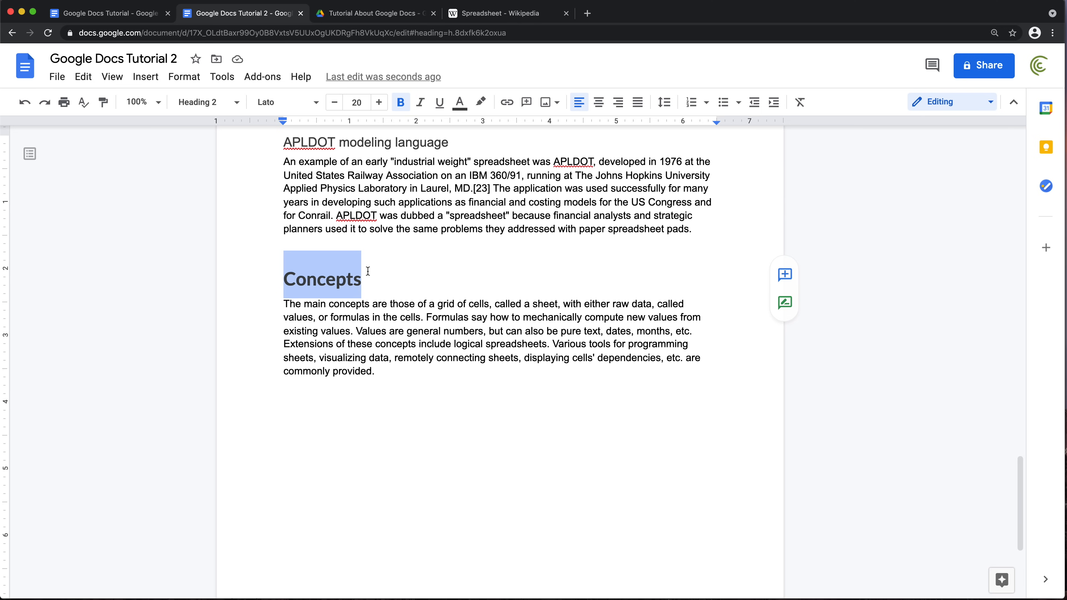
Make the "Paper spreadsheets" subheading under "History" bold and increase its font size to 16.
scroll(368, 271, "up", 20)
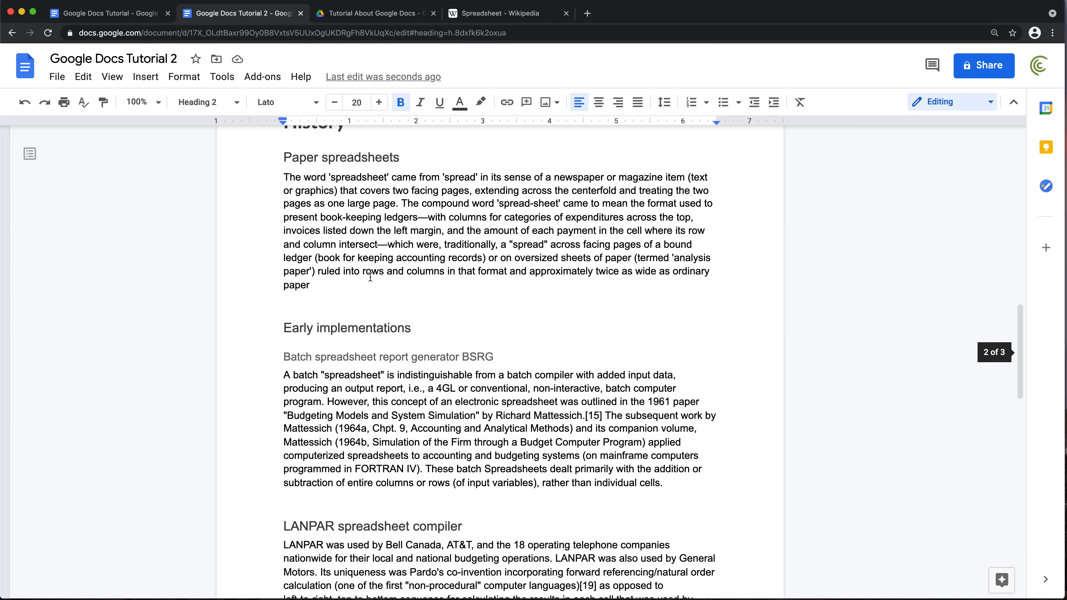
scroll(370, 282, "up", 1)
double_click(346, 274)
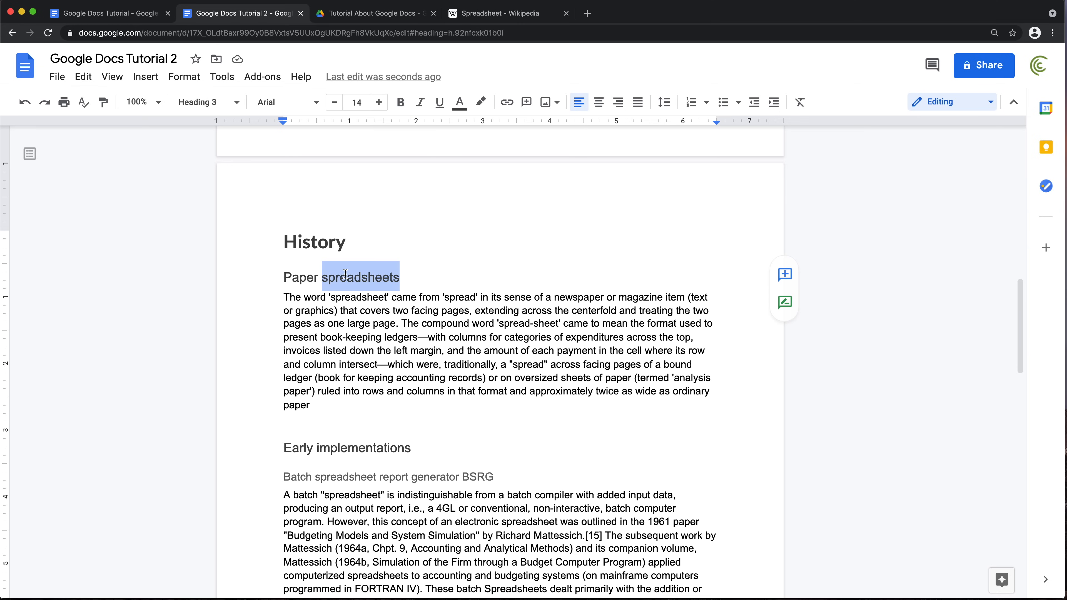
left_click_drag(403, 276, 286, 277)
scroll(287, 277, "up", 1)
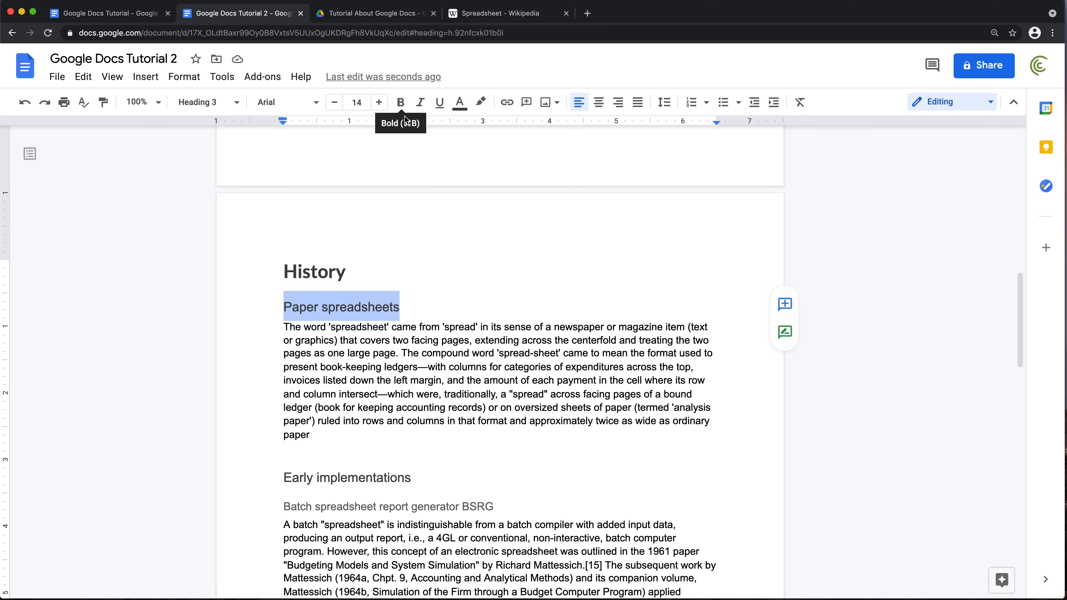
left_click(400, 103)
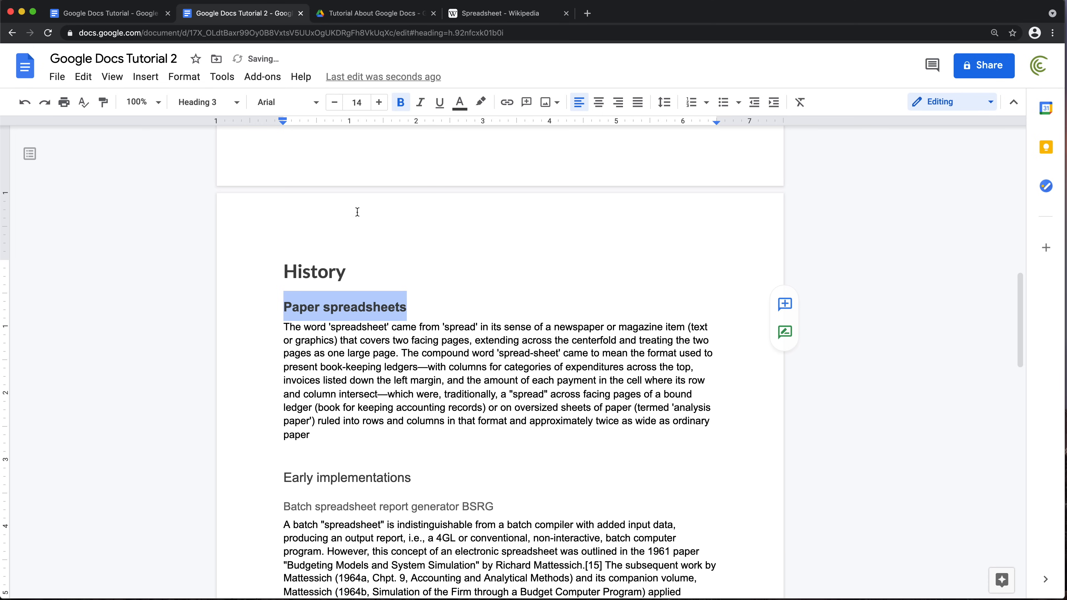
left_click(379, 103)
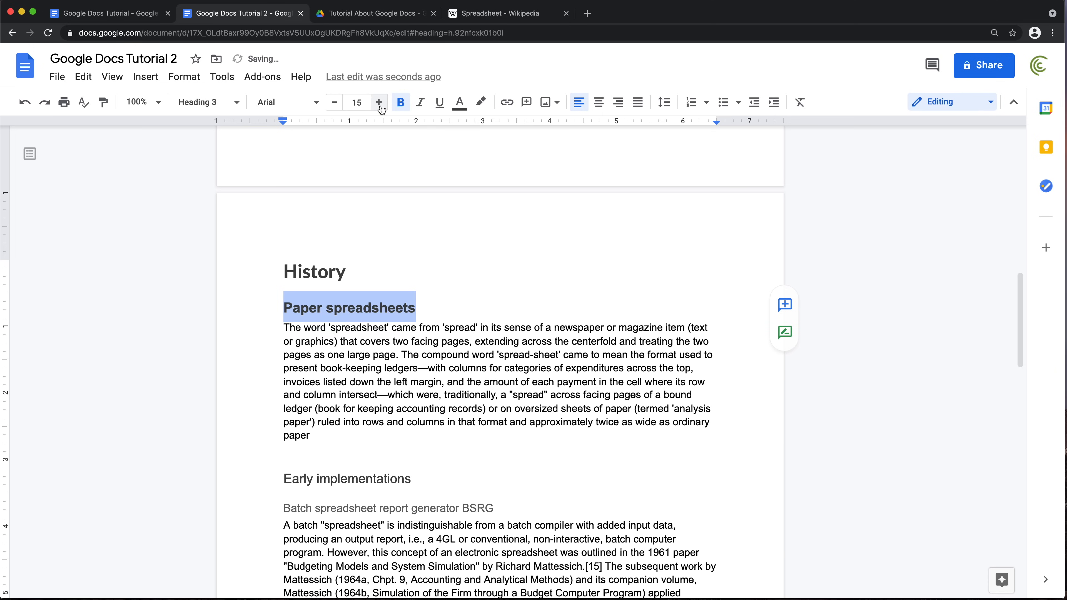
left_click(380, 105)
Change the "Paper spreadsheets" subheading to underlined Lato at font size 15 and deselect it.
left_click(317, 103)
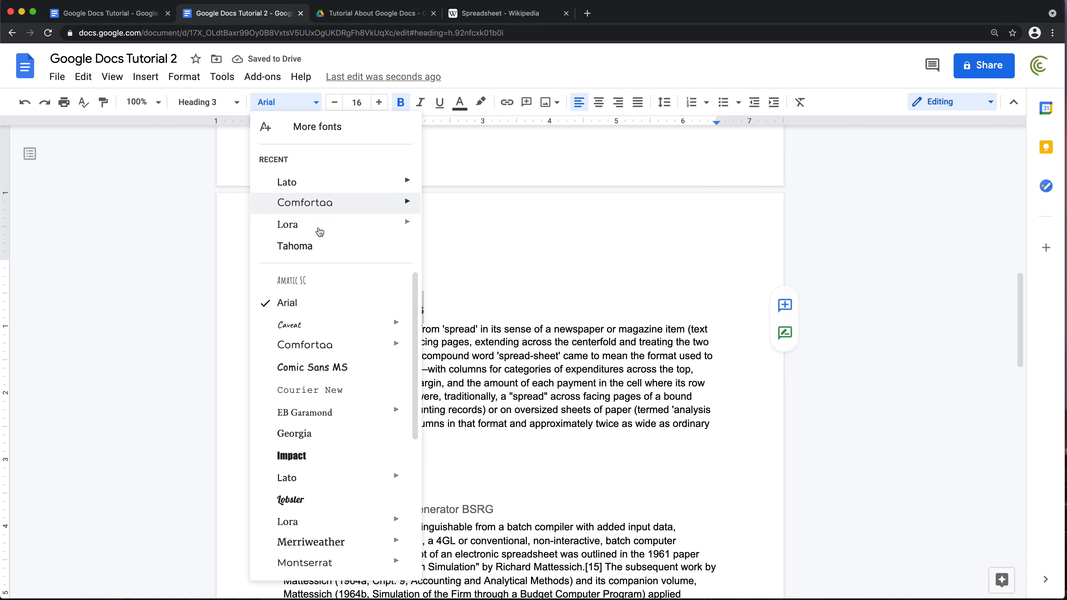
left_click(294, 181)
left_click(335, 103)
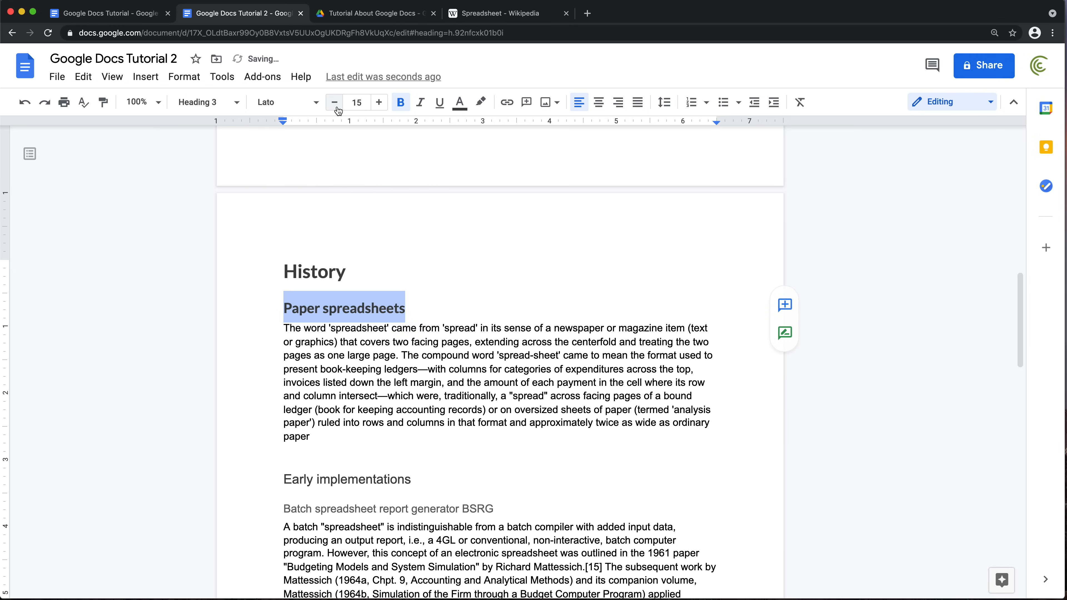
left_click(440, 109)
left_click(459, 307)
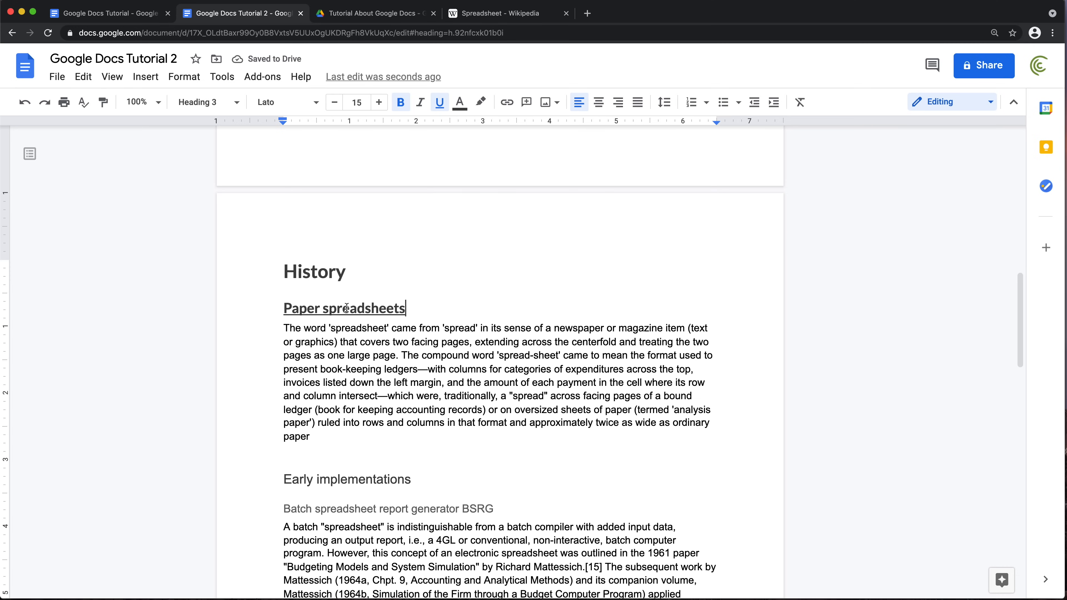
Update the Heading 3 style to match the formatting of the "Paper spreadsheets" subheading.
triple_click(346, 308)
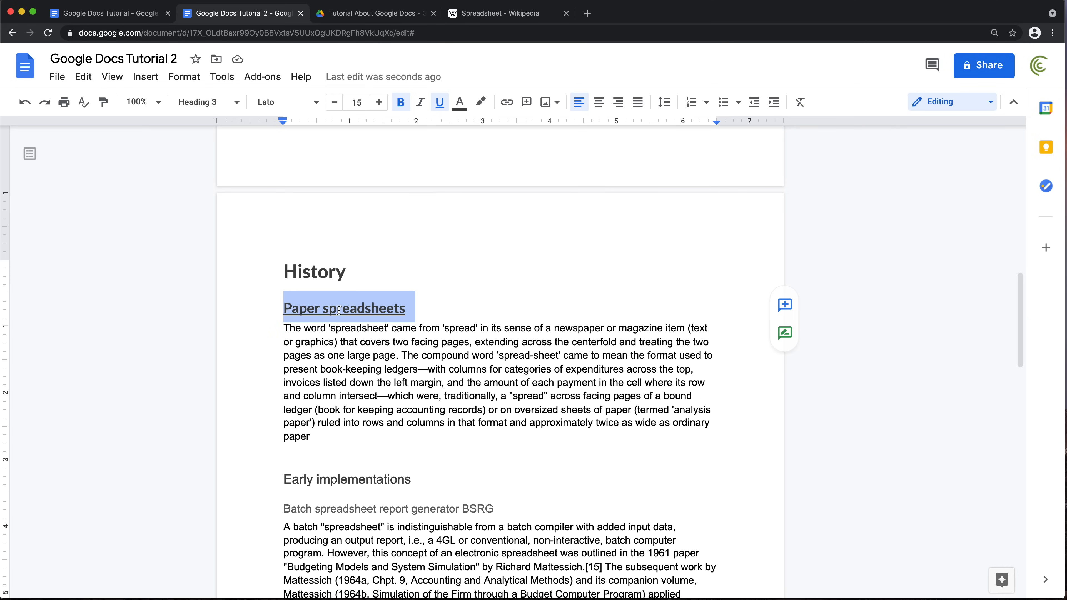
left_click(238, 105)
mouse_move(290, 388)
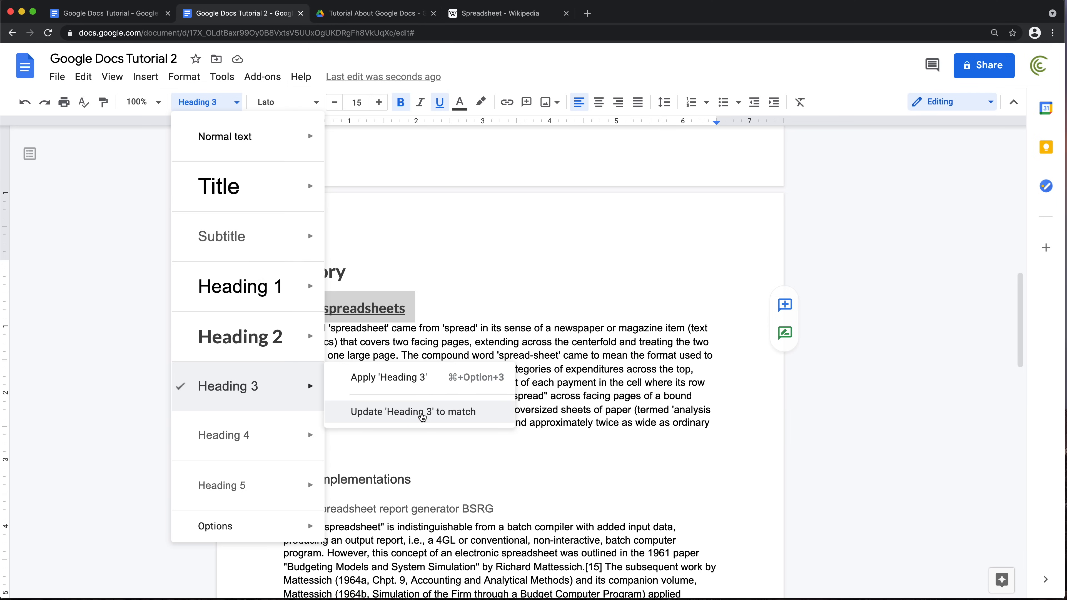
left_click(421, 415)
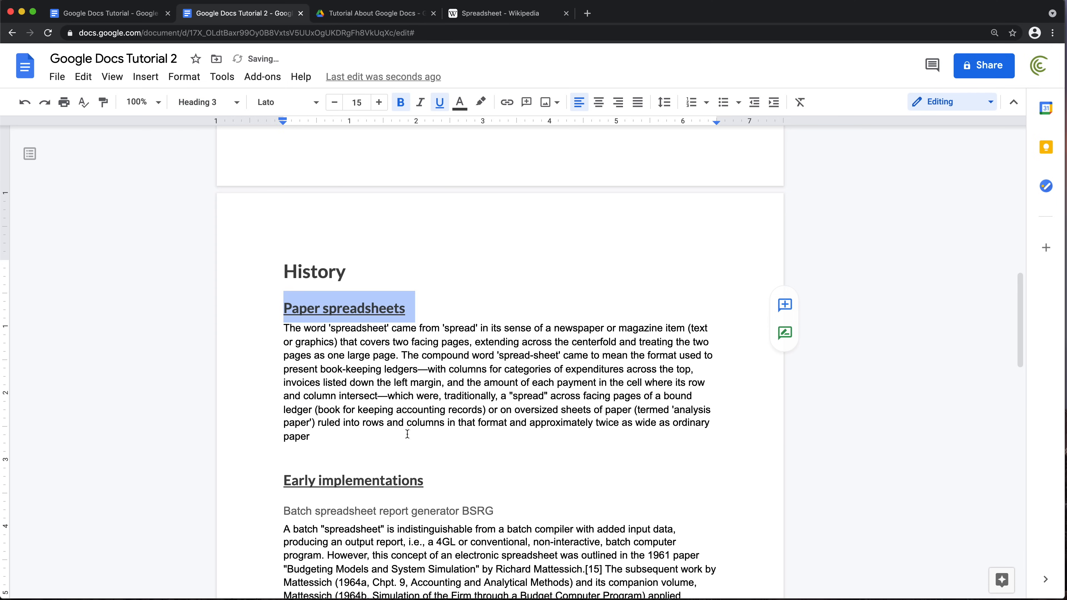
left_click(352, 308)
Review the Heading 3 subheadings throughout the document, from "Paper spreadsheets" to "APLDOT modeling language", for the updated style.
scroll(370, 378, "down", 5)
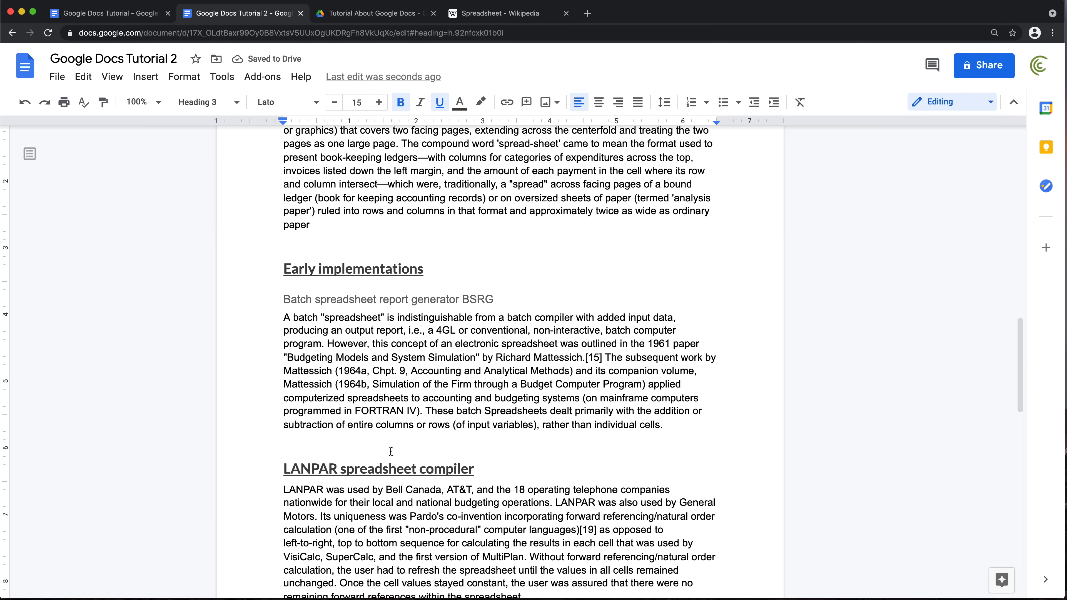
scroll(390, 451, "down", 8)
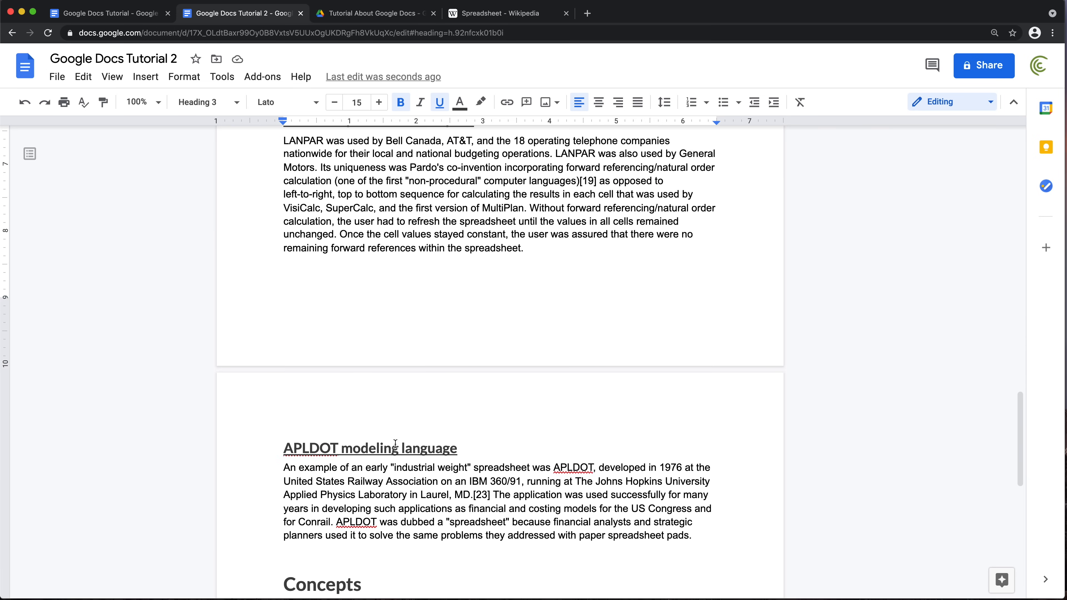
scroll(395, 444, "up", 4)
scroll(398, 443, "down", 6)
scroll(398, 410, "down", 3)
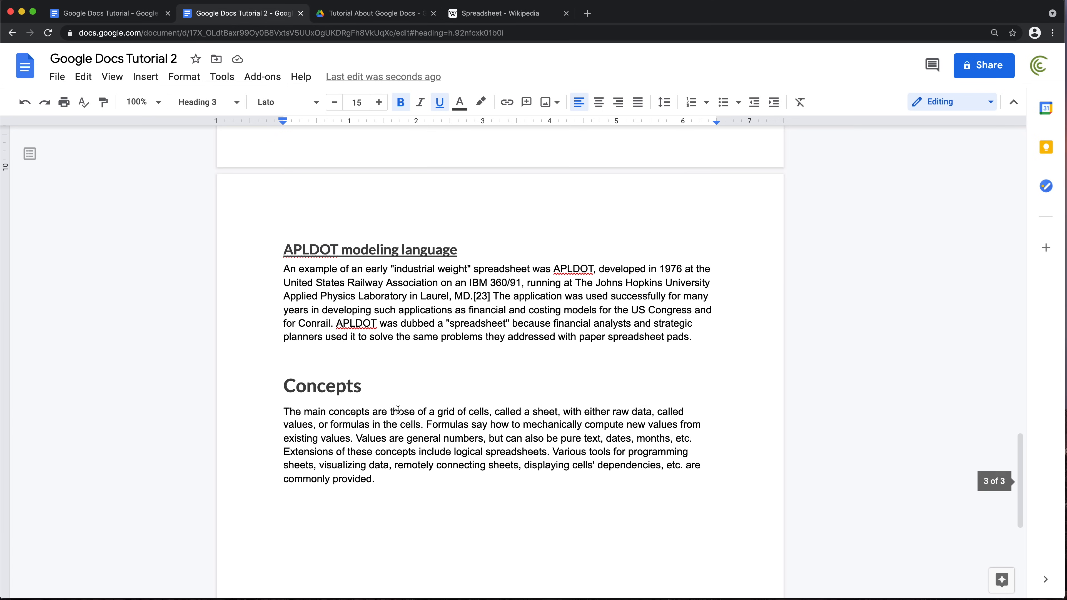
scroll(399, 410, "up", 18)
scroll(401, 410, "up", 1)
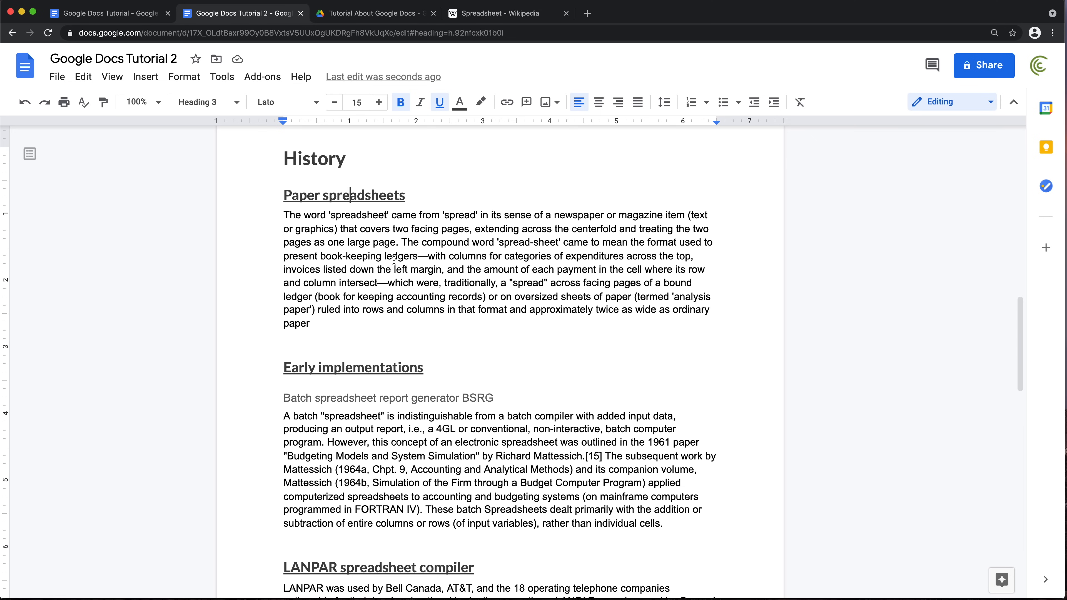
scroll(396, 262, "up", 5)
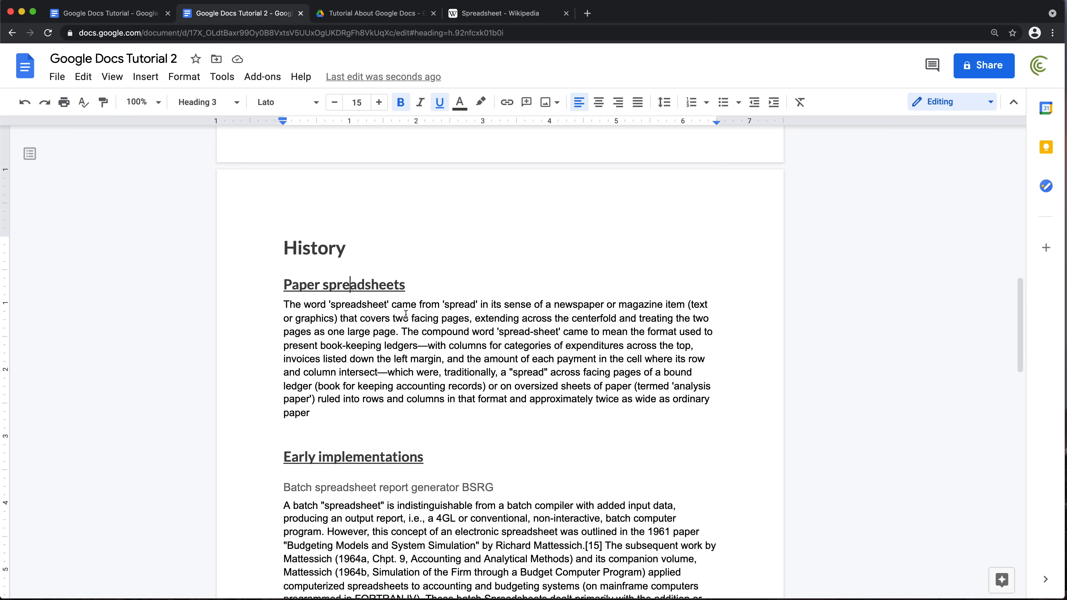
scroll(406, 319, "up", 10)
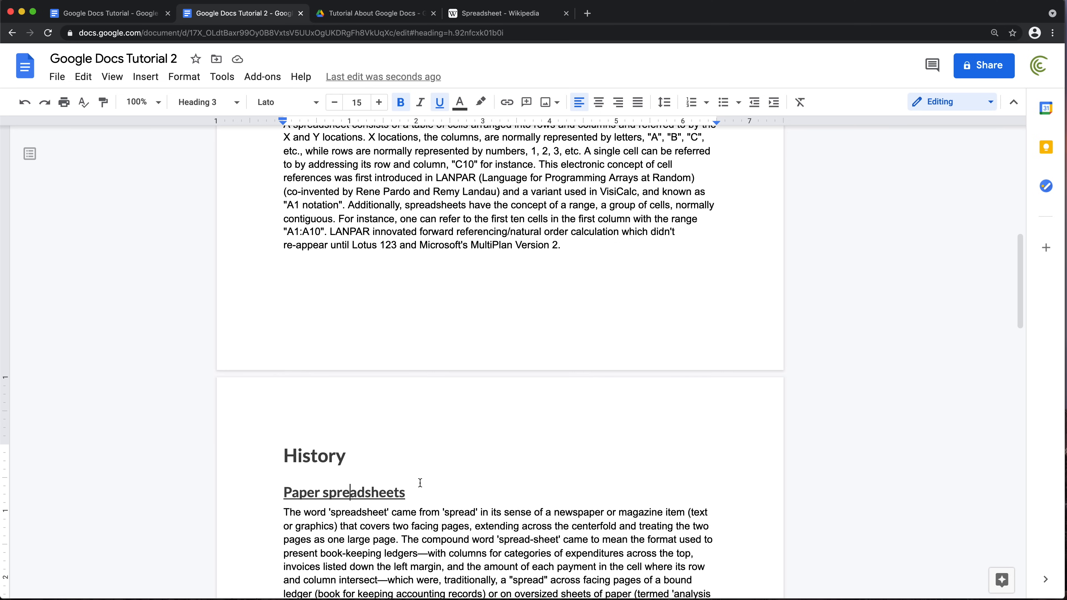
left_click_drag(405, 492, 285, 492)
scroll(338, 489, "up", 10)
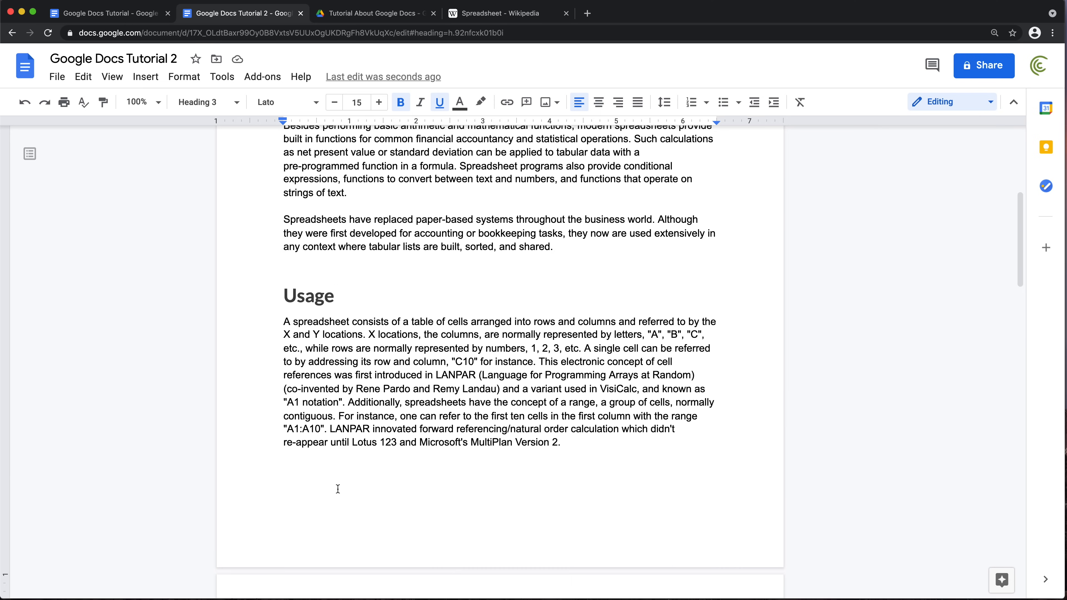
scroll(334, 249, "down", 20)
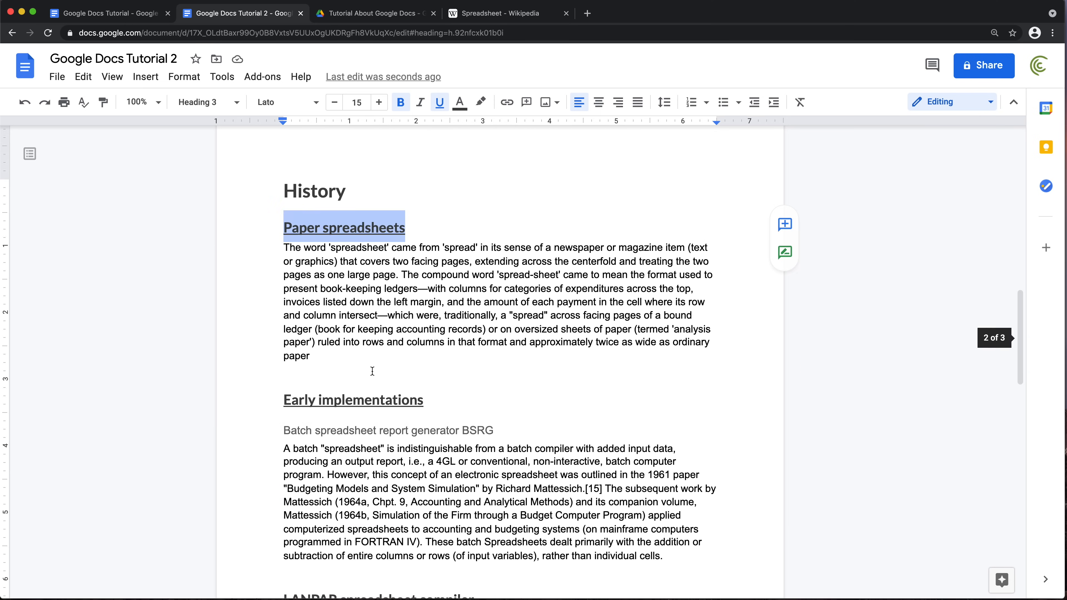
Change the text color of the "Early implementations" subheading to dark purple.
left_click_drag(423, 401, 282, 401)
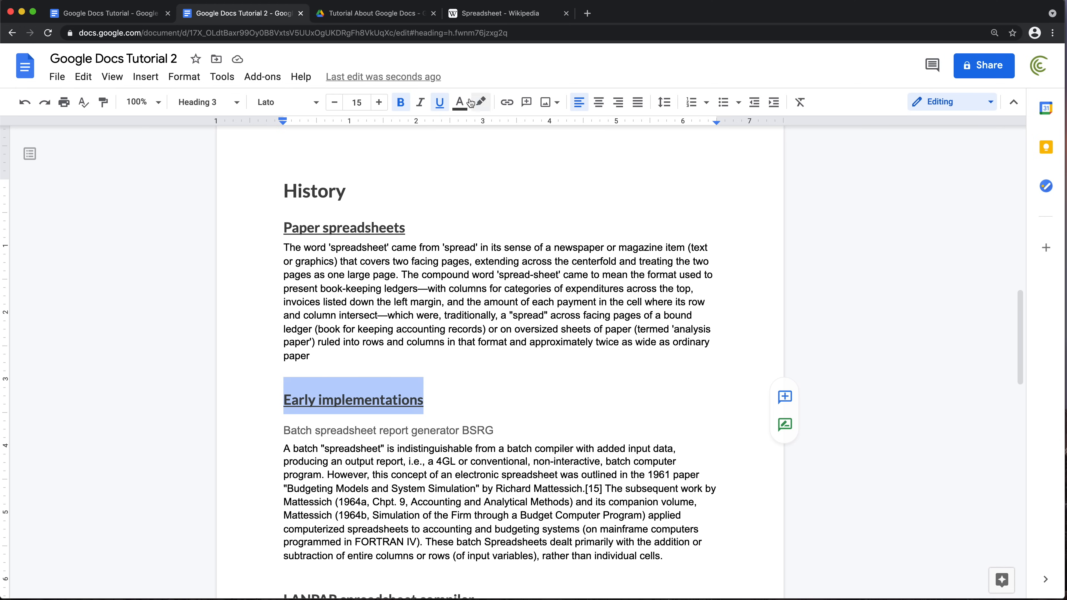
left_click(462, 106)
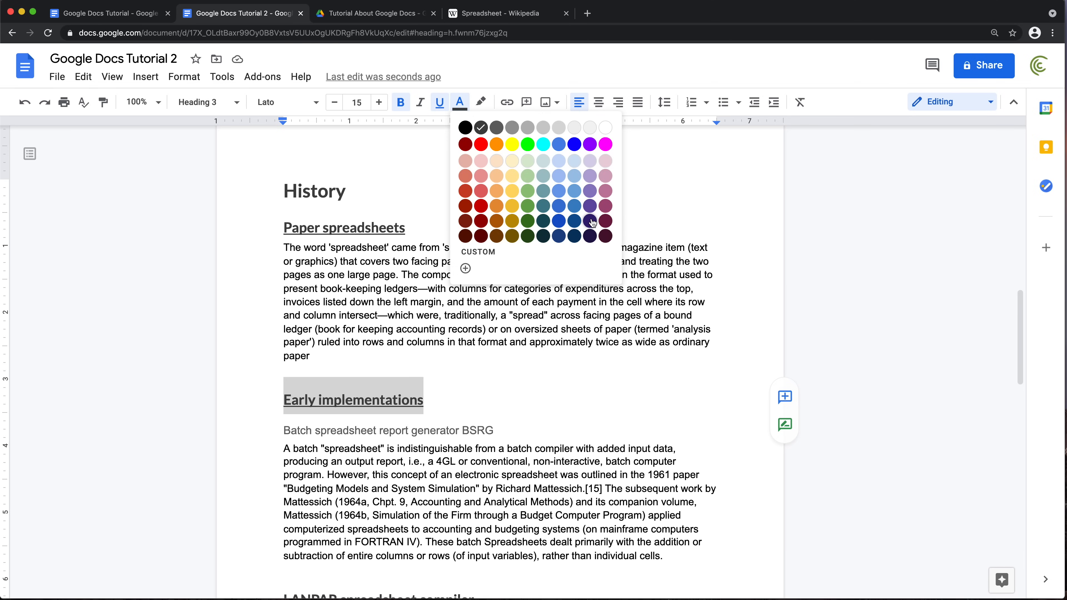
left_click(591, 206)
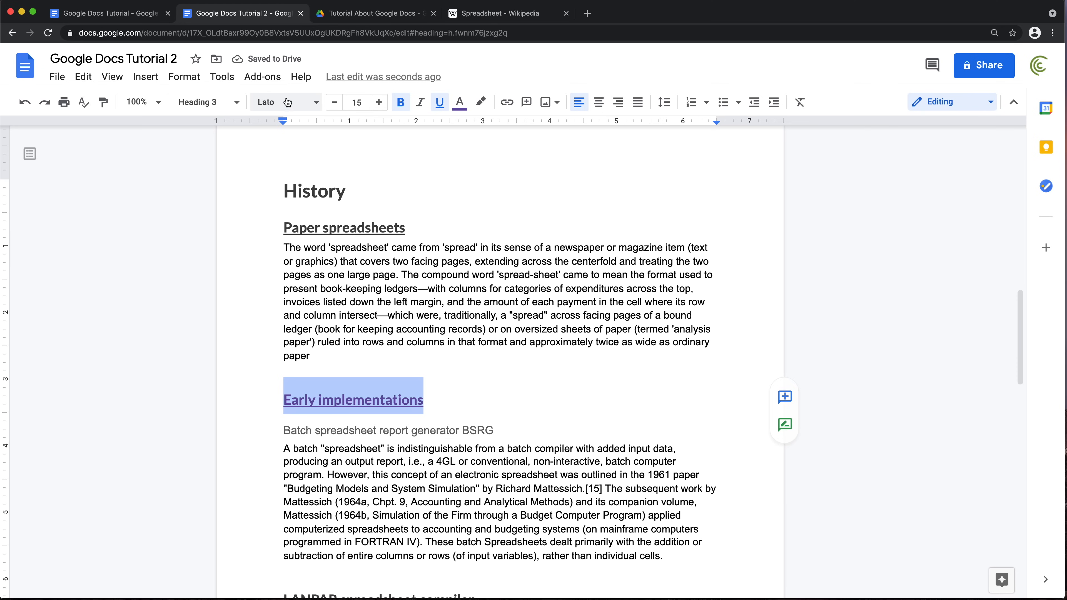
Update the Heading 3 style to match the dark purple "Early implementations" subheading and deselect the text.
left_click(238, 108)
mouse_move(309, 380)
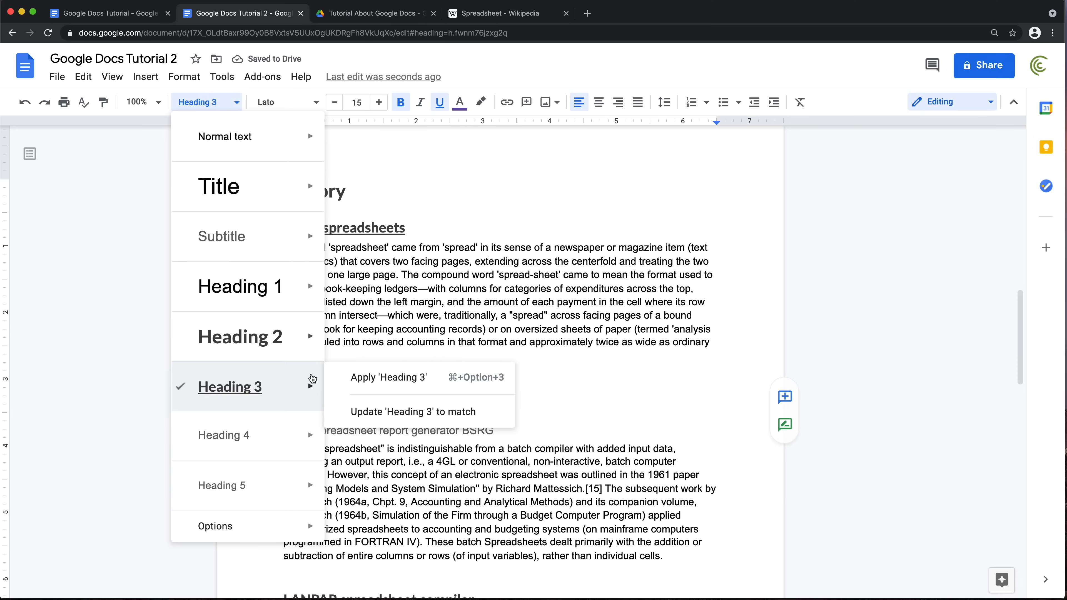
left_click(416, 412)
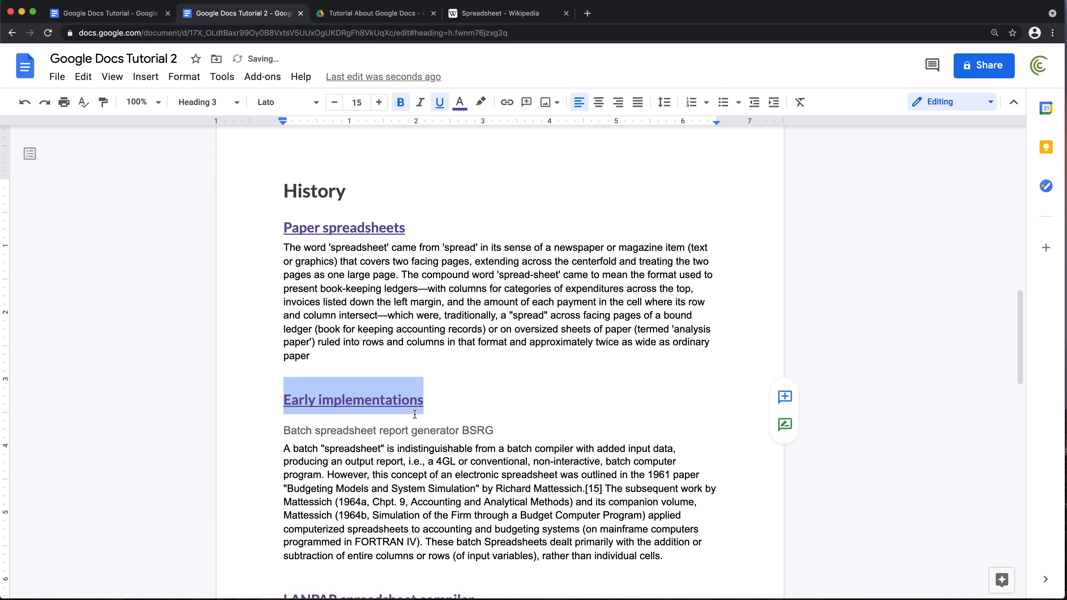
left_click(379, 338)
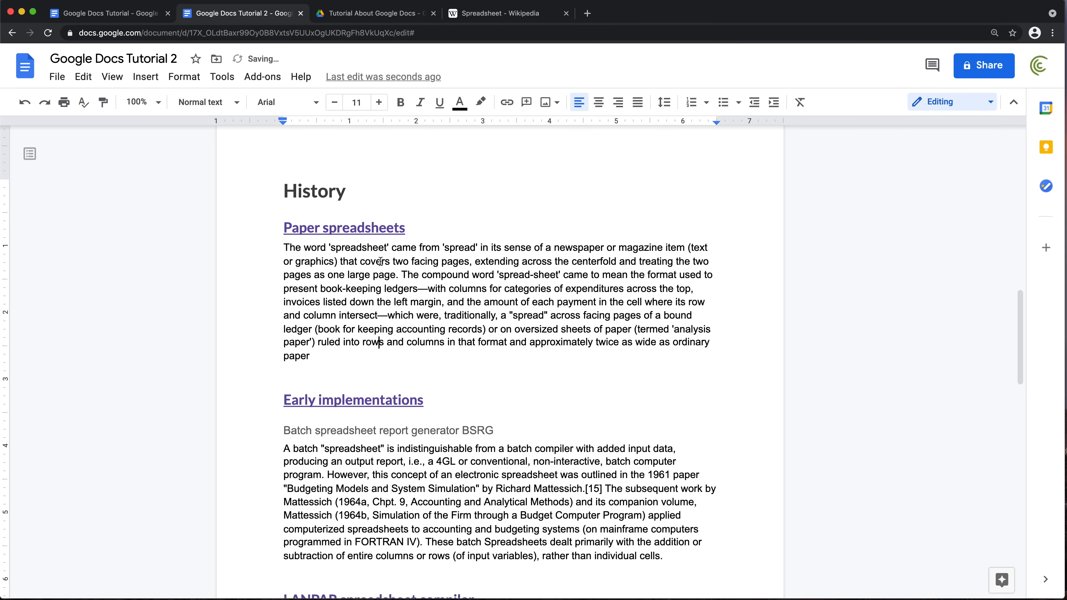
scroll(380, 261, "down", 1)
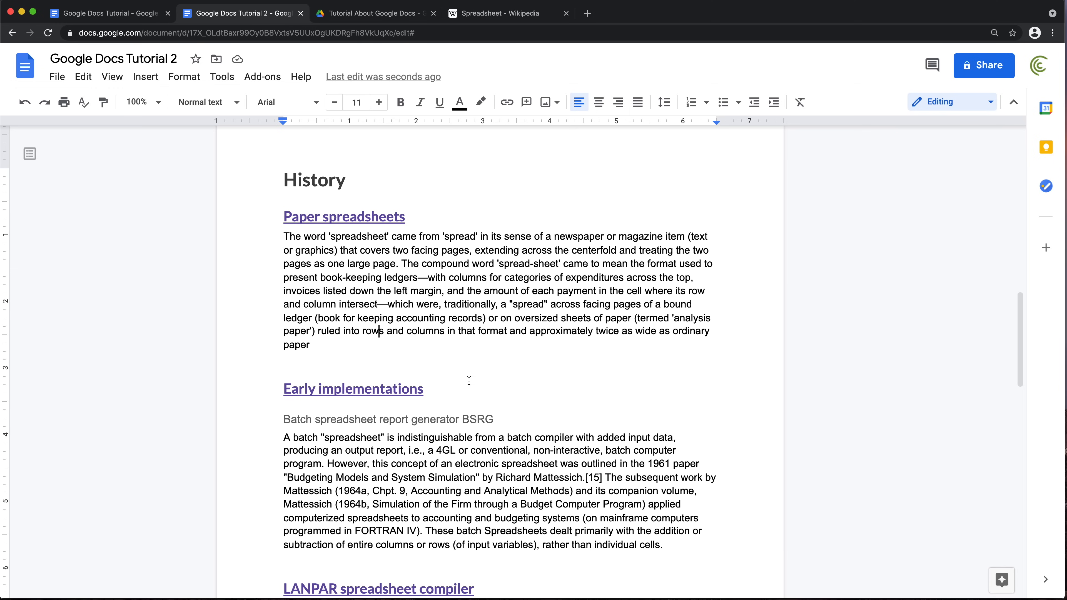
Switch to the "Google Docs Tutorial" document and change the text color of the "Paper spreadsheets" subheading to dark purple.
left_click(106, 18)
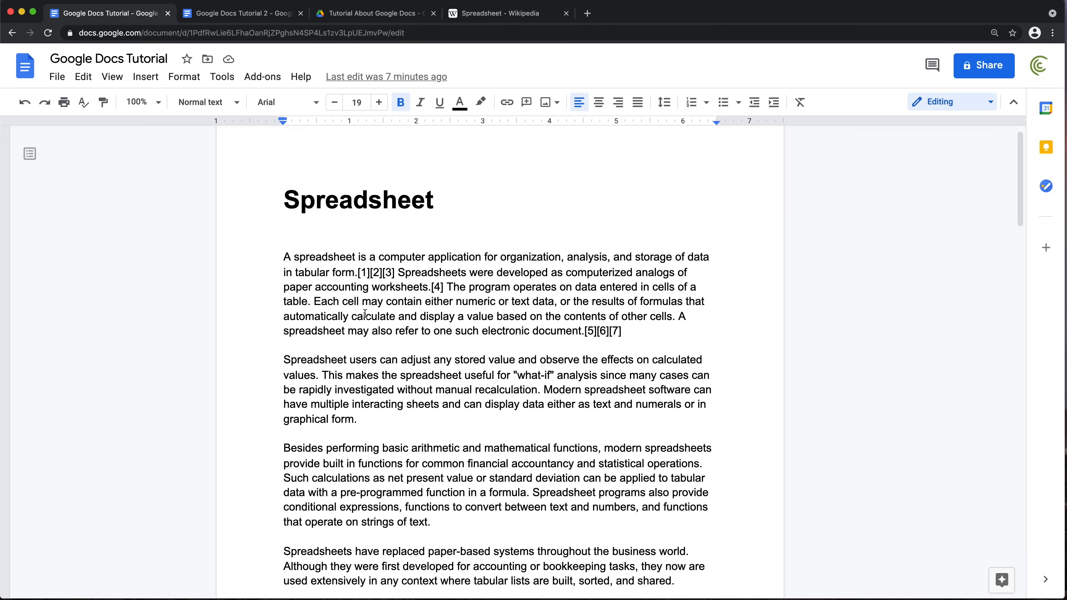
scroll(369, 311, "down", 9)
scroll(393, 357, "down", 7)
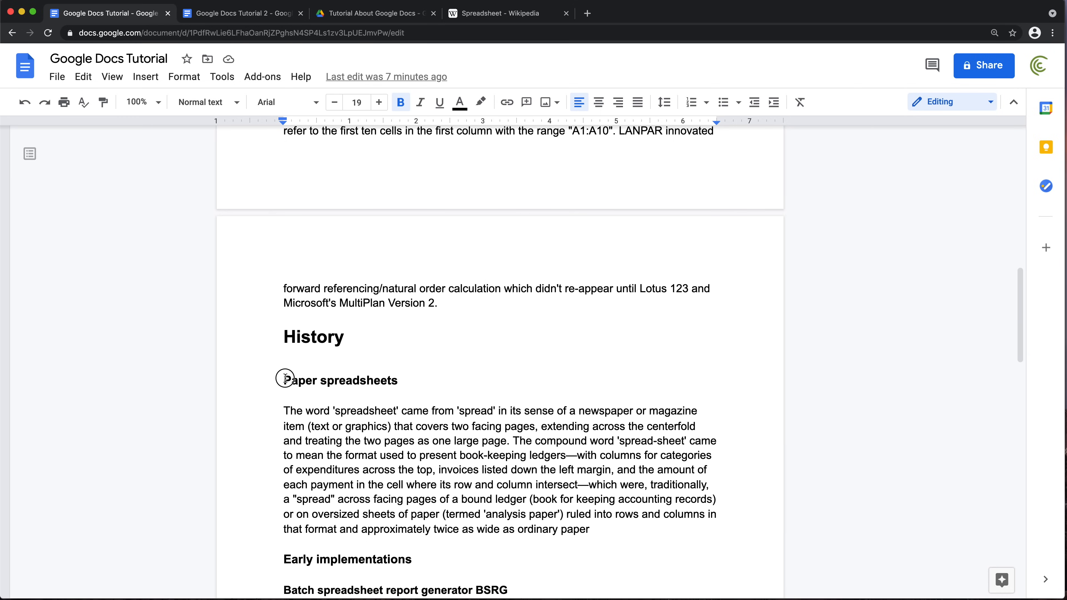
left_click_drag(283, 378, 414, 384)
scroll(412, 380, "down", 2)
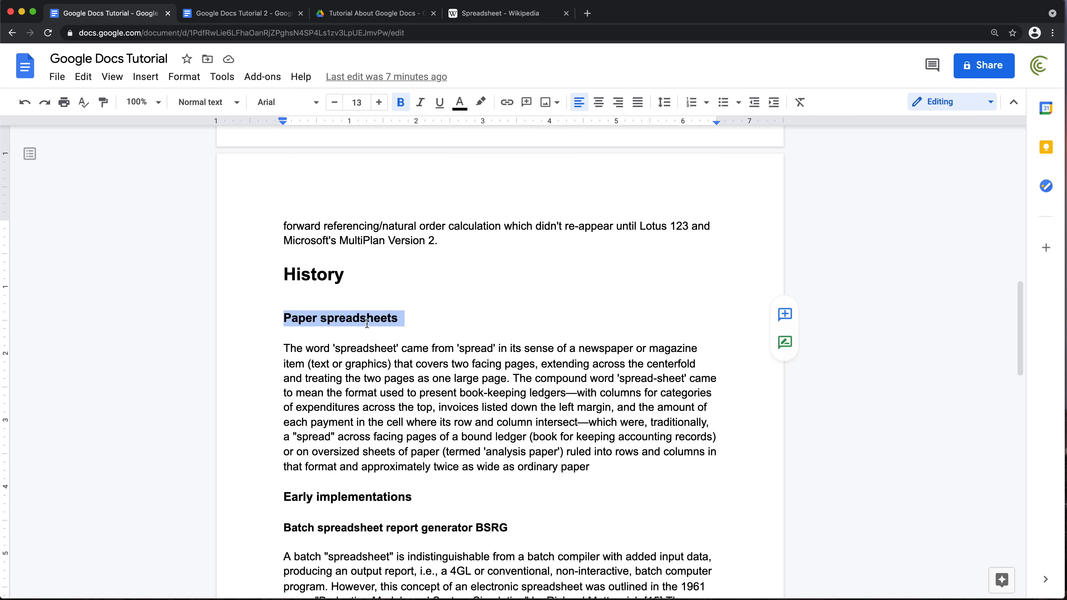
left_click(367, 324)
left_click_drag(402, 318, 284, 312)
left_click(459, 103)
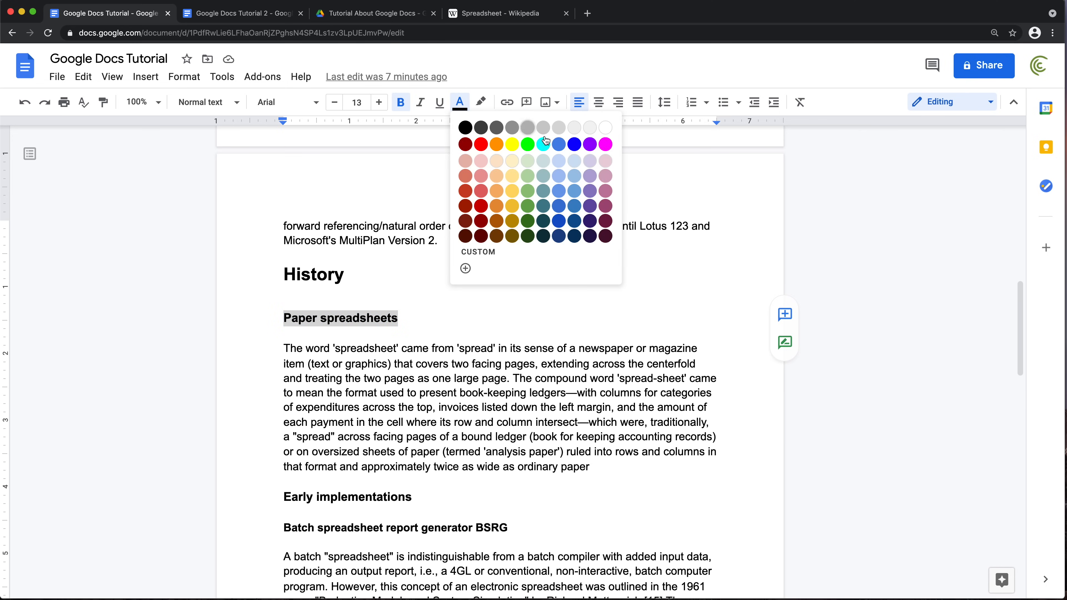
left_click(590, 206)
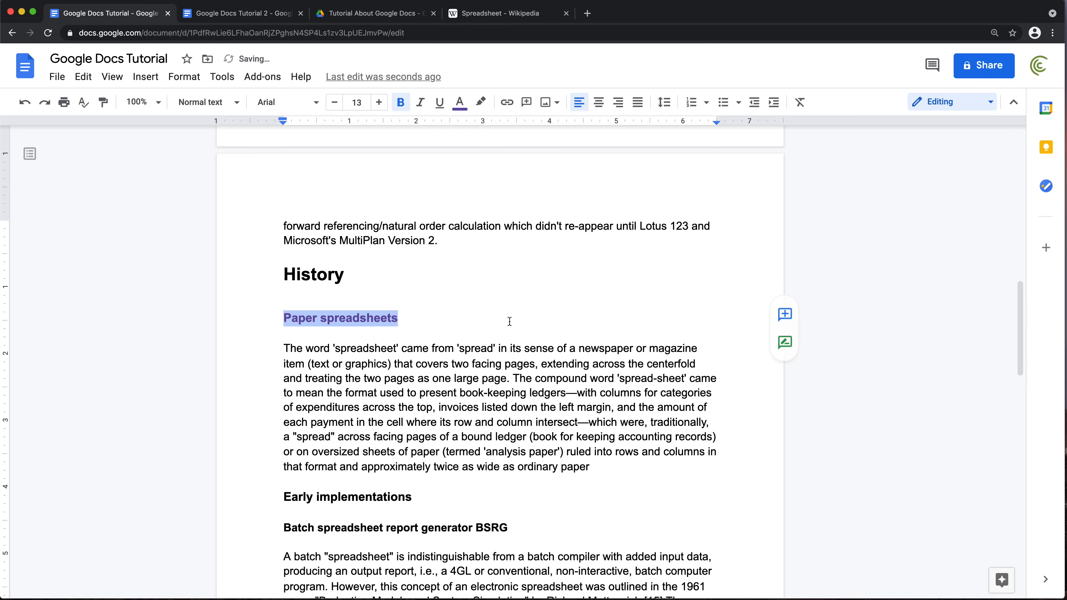
Change the text color of the "Early implementations" subheading to dark purple in the "Google Docs Tutorial" document.
scroll(494, 429, "down", 3)
left_click_drag(412, 433, 281, 433)
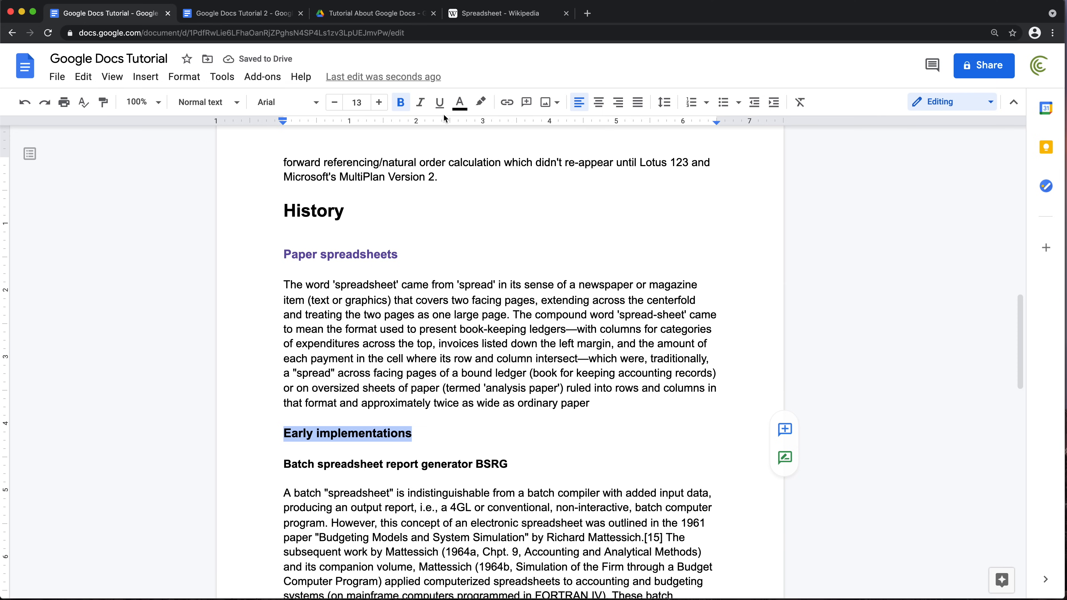
left_click(463, 110)
left_click(589, 212)
Change the text color of the "LANPAR spreadsheet compiler" subheading to dark purple and deselect it.
scroll(589, 211, "down", 5)
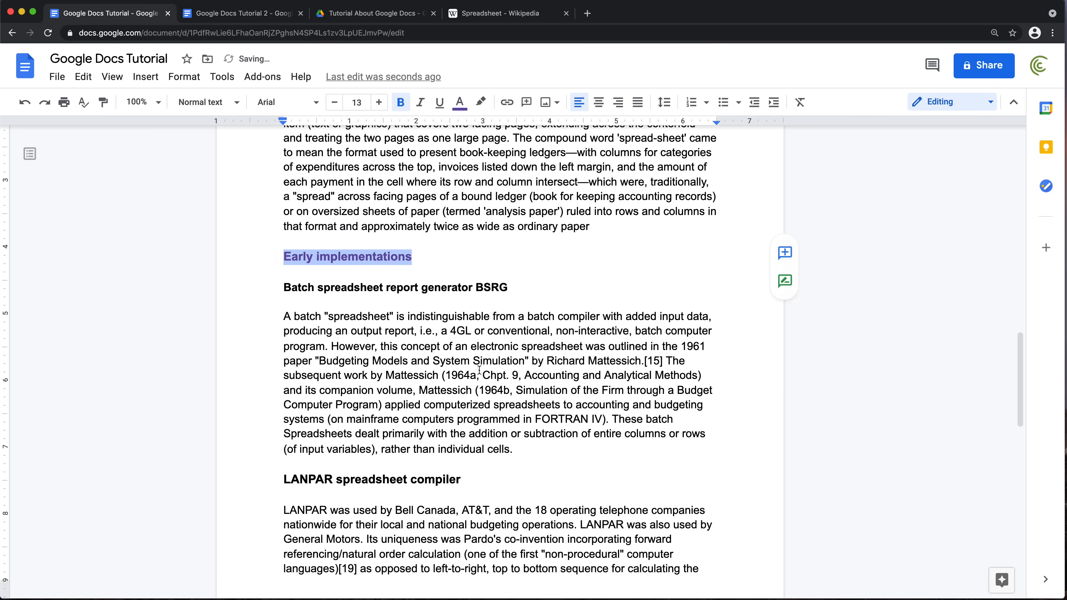
left_click_drag(481, 458, 275, 462)
left_click(459, 102)
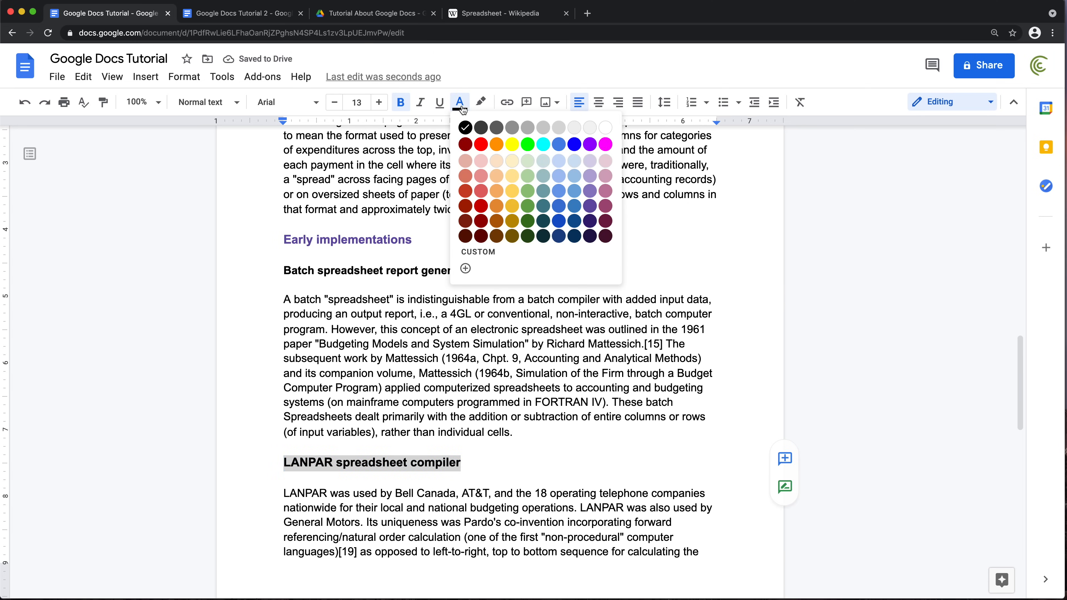
left_click(590, 206)
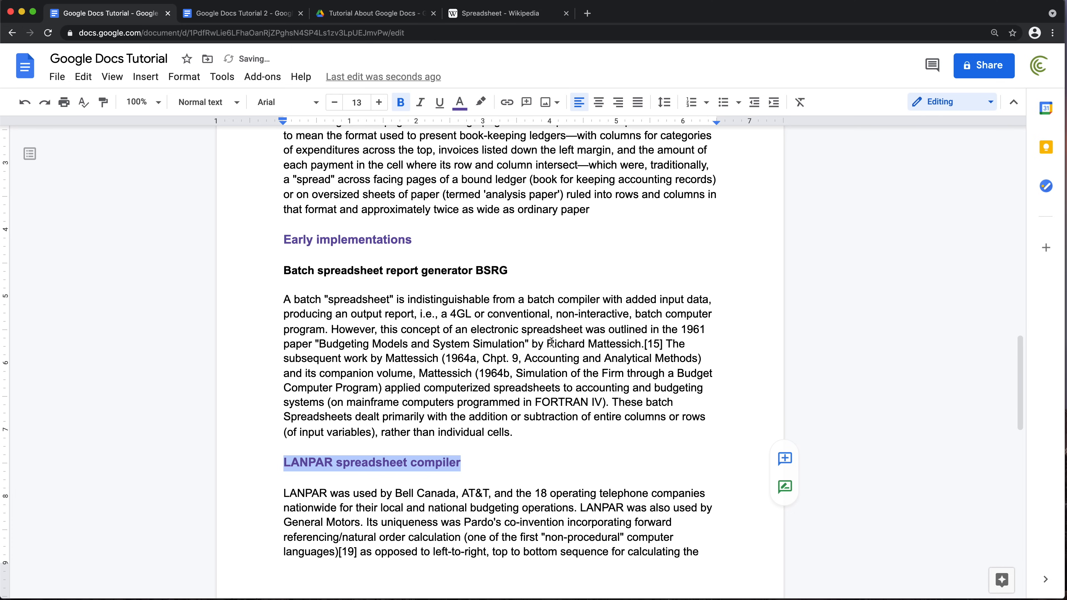
left_click(514, 477)
scroll(515, 462, "down", 1)
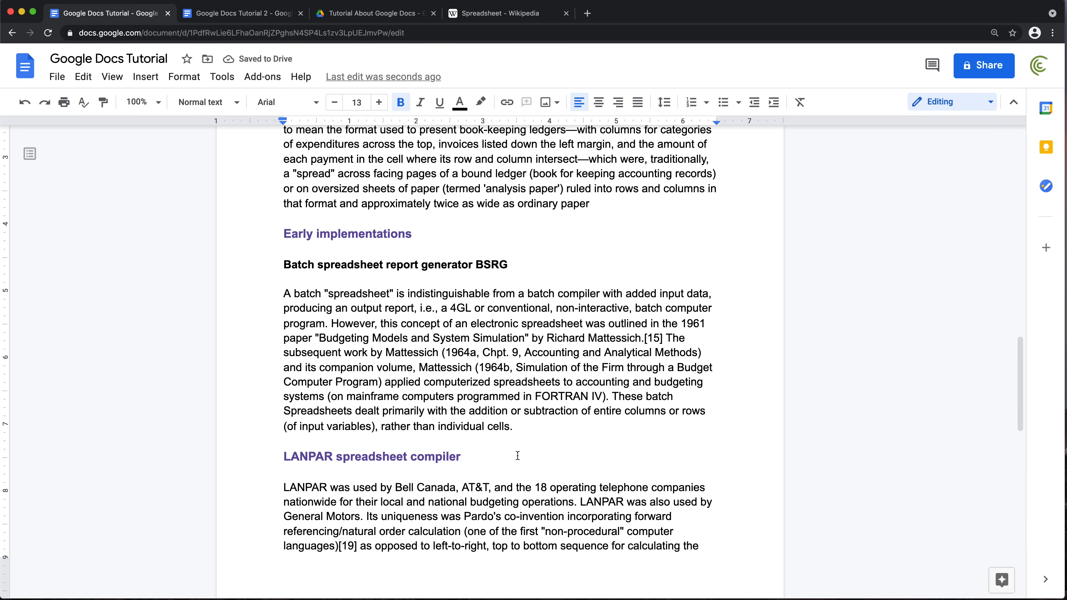
scroll(514, 451, "down", 7)
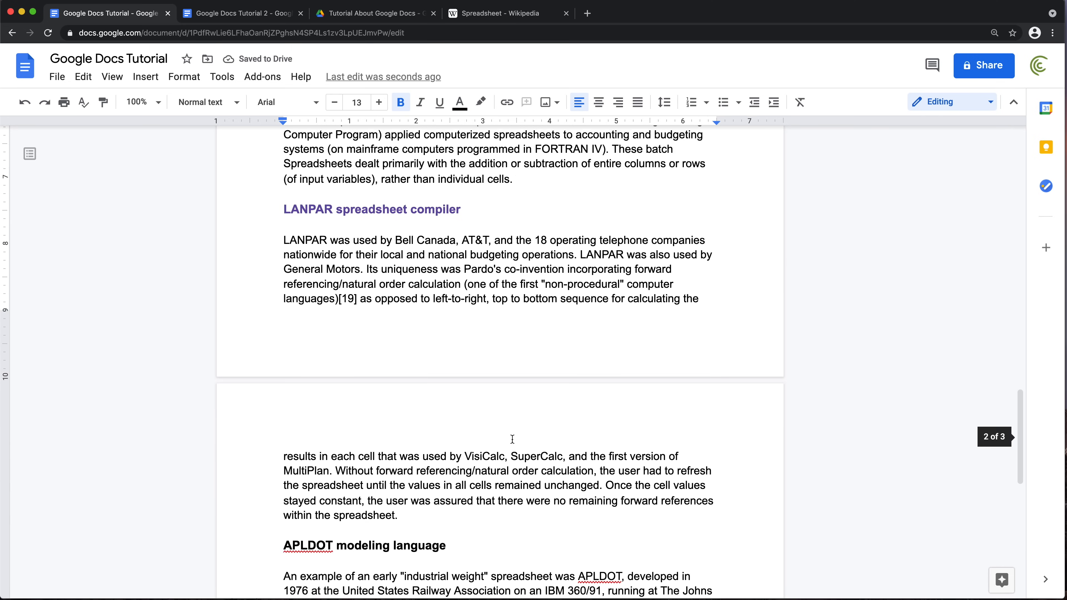
scroll(509, 420, "down", 1)
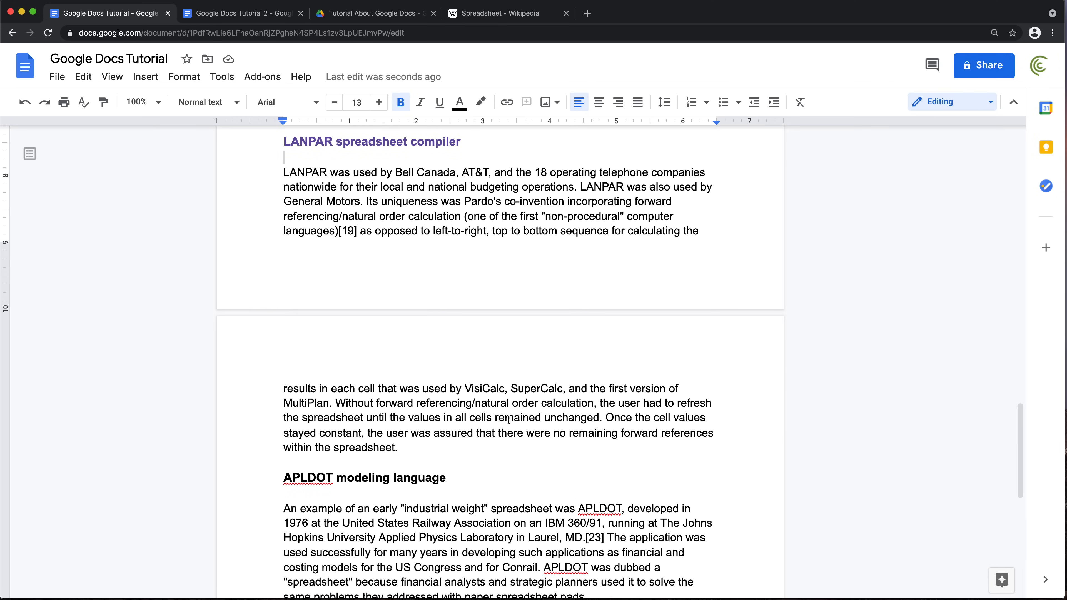
scroll(487, 223, "up", 1)
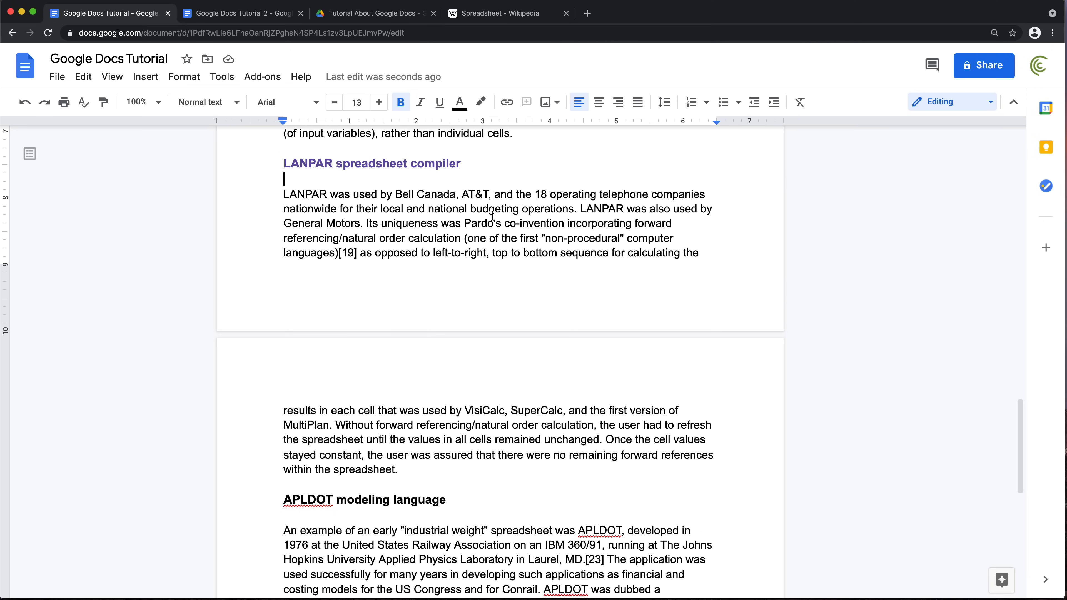
Return to the "Google Docs Tutorial 2" document and make the "Batch spreadsheet report generator BSRG" subheading bold and black.
left_click(265, 16)
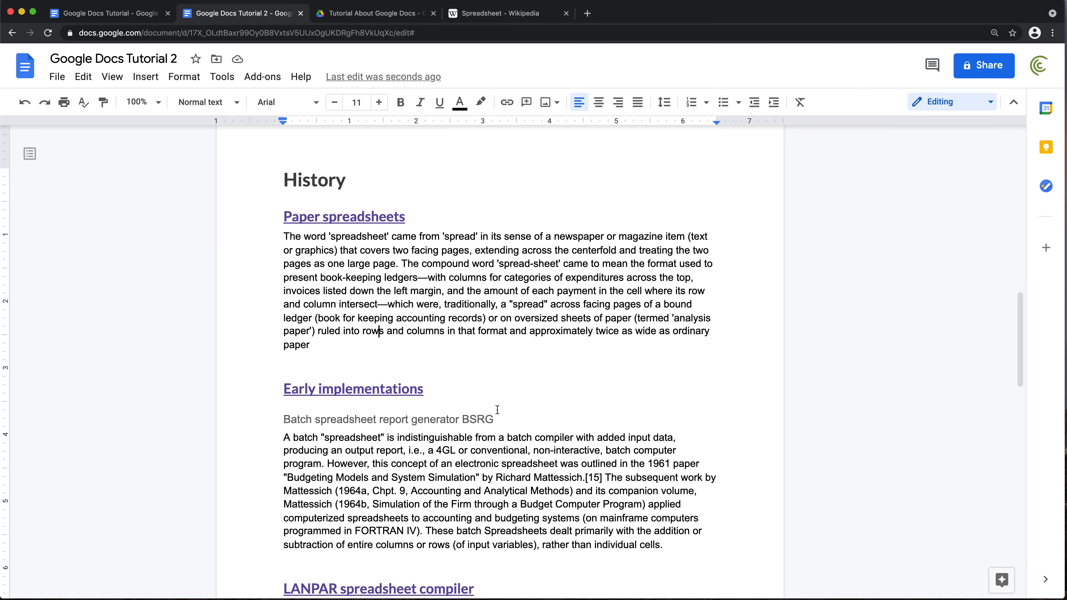
left_click_drag(497, 419, 290, 419)
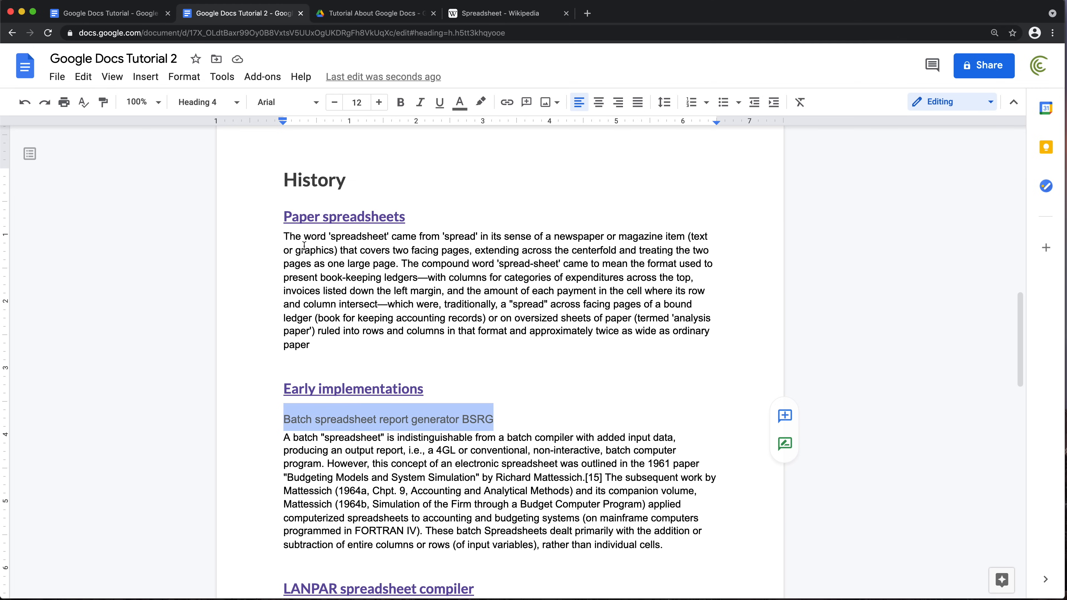
left_click(401, 103)
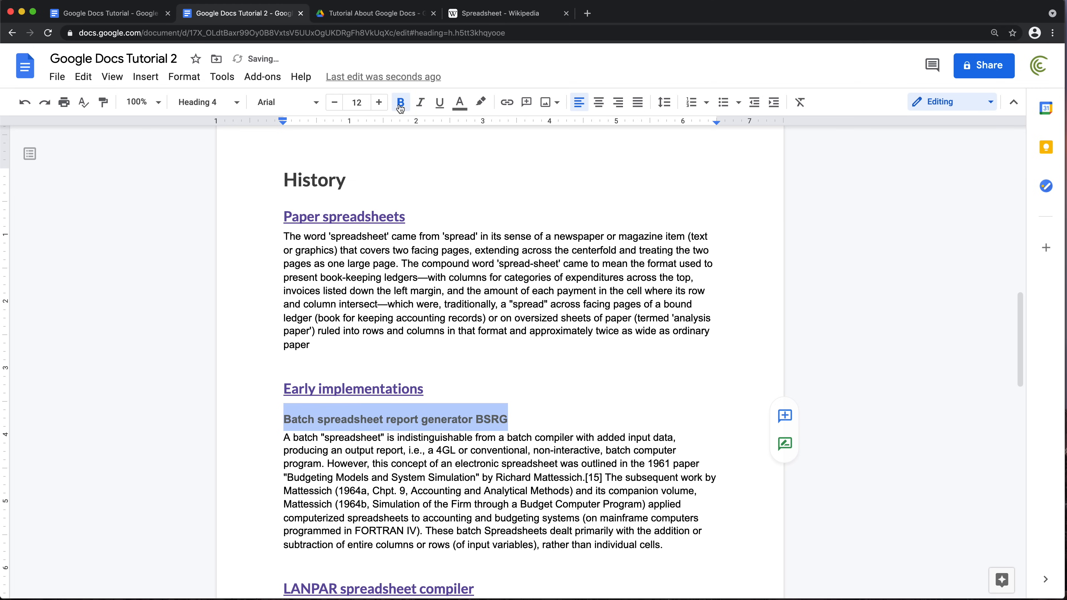
left_click(462, 104)
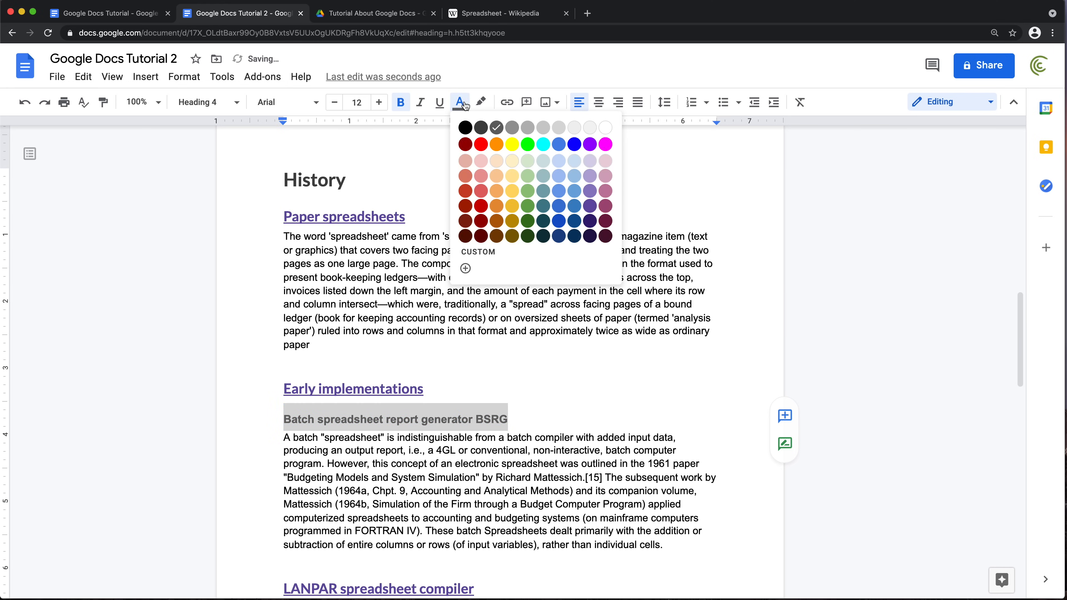
left_click(463, 129)
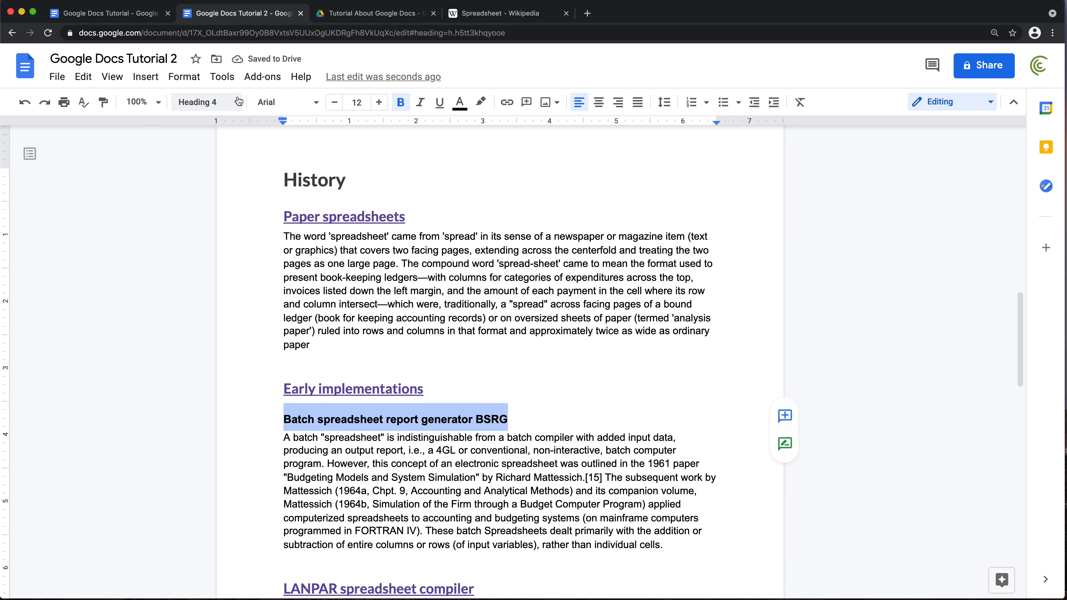
Update the Heading 4 style to match the "Batch spreadsheet report generator BSRG" subheading and deselect the text.
left_click(208, 103)
mouse_move(326, 435)
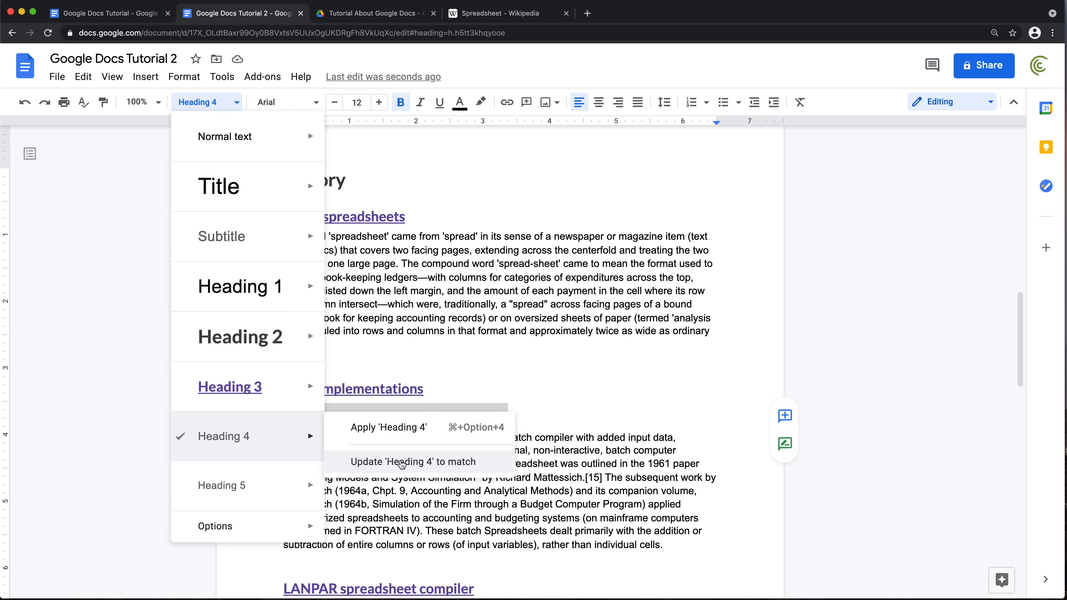
left_click(401, 462)
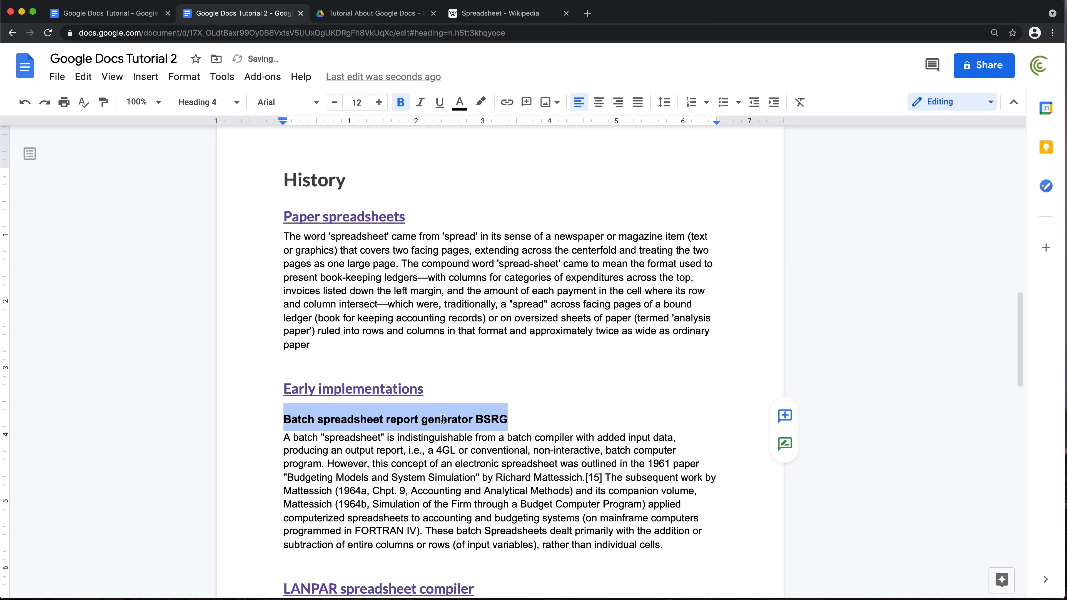
left_click(510, 422)
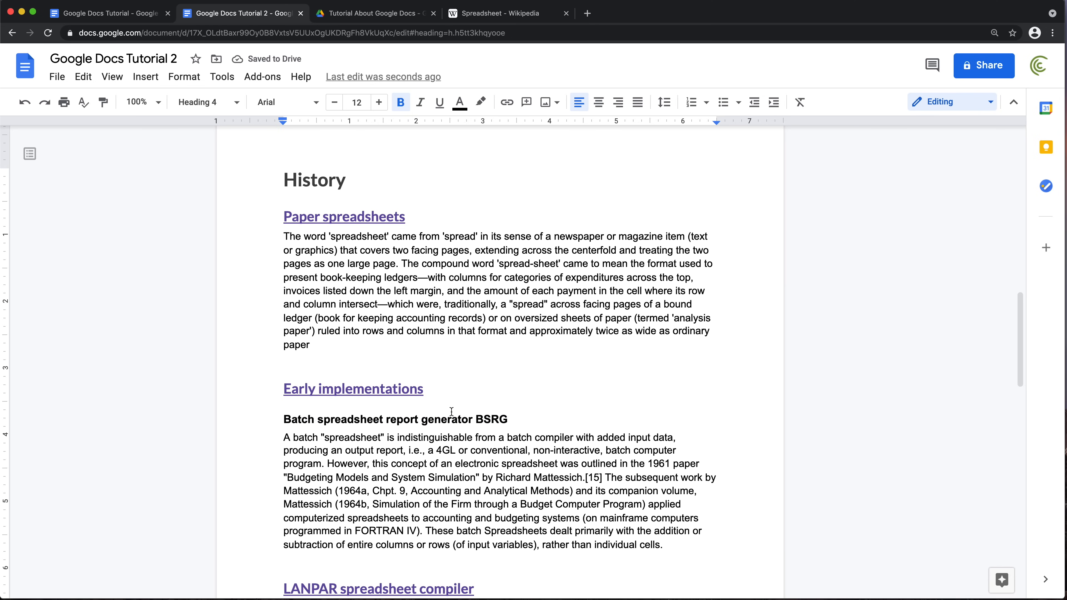
scroll(479, 421, "down", 1)
scroll(479, 421, "down", 2)
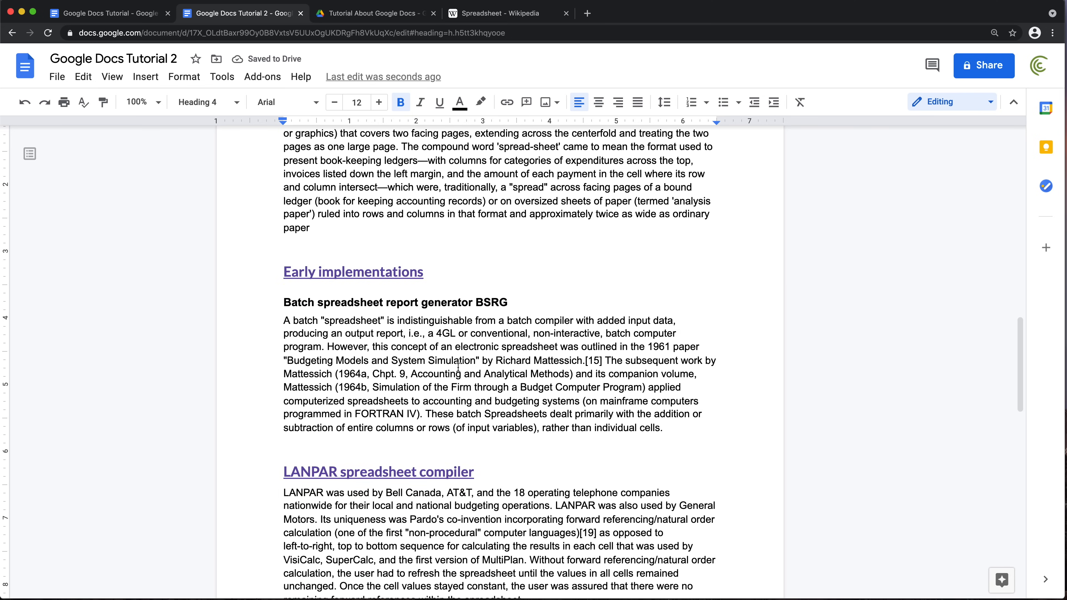
Increase the font size of the "Spreadsheet" heading at the start of the document to 27.
scroll(461, 370, "up", 8)
scroll(462, 369, "up", 10)
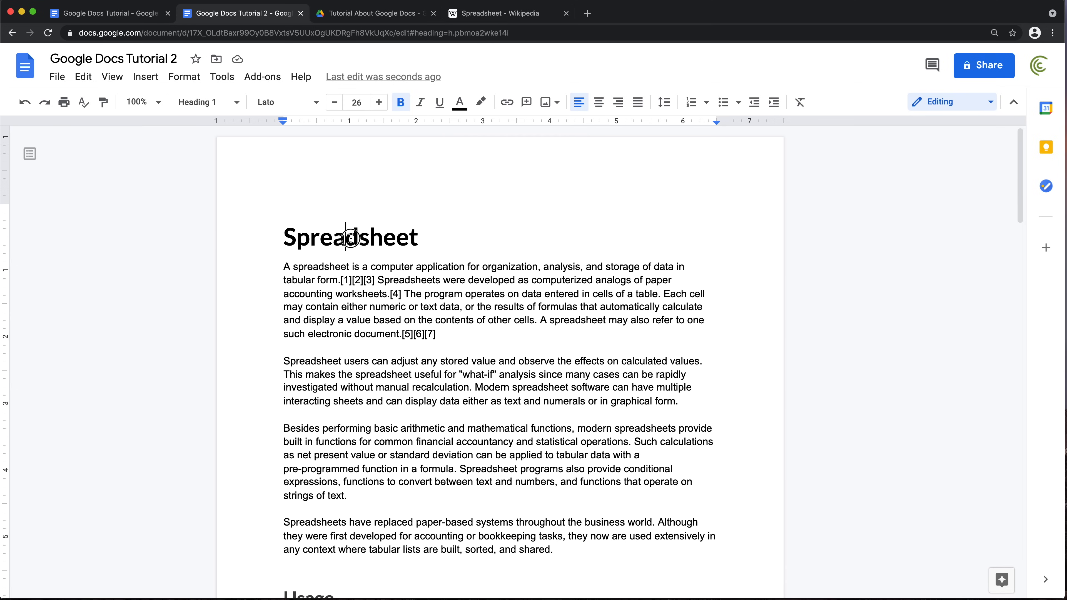
double_click(331, 240)
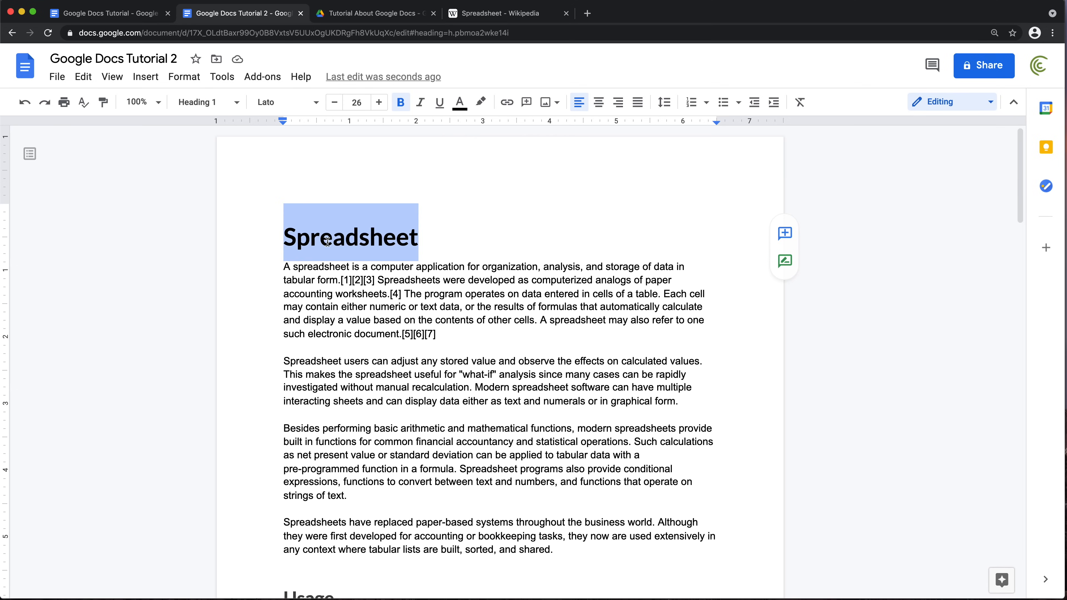
left_click(378, 110)
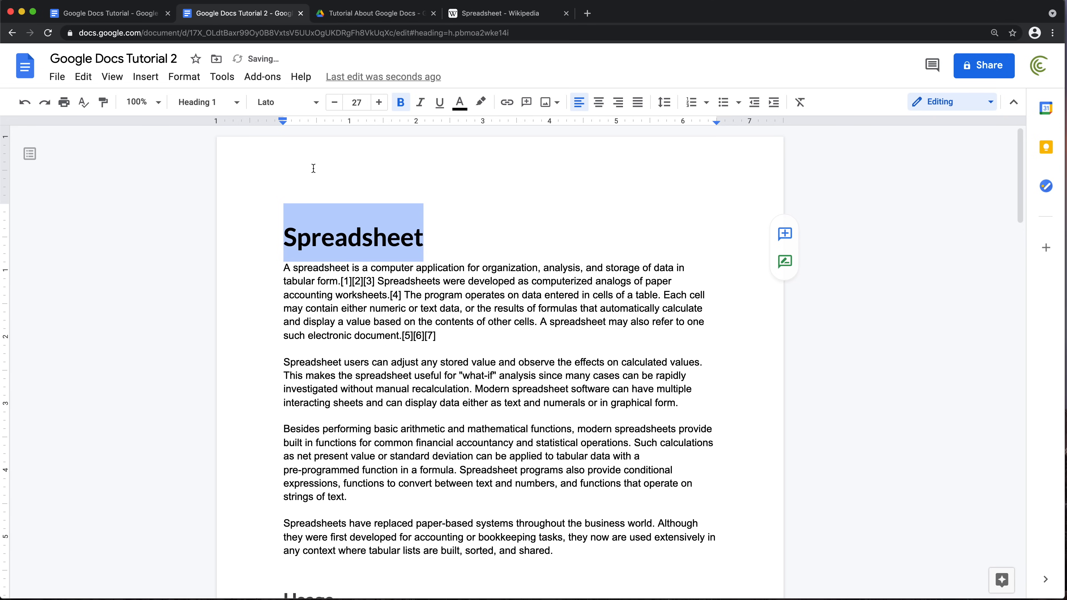
Update the Heading 1 style to match the "Spreadsheet" heading and deselect the text.
left_click(237, 103)
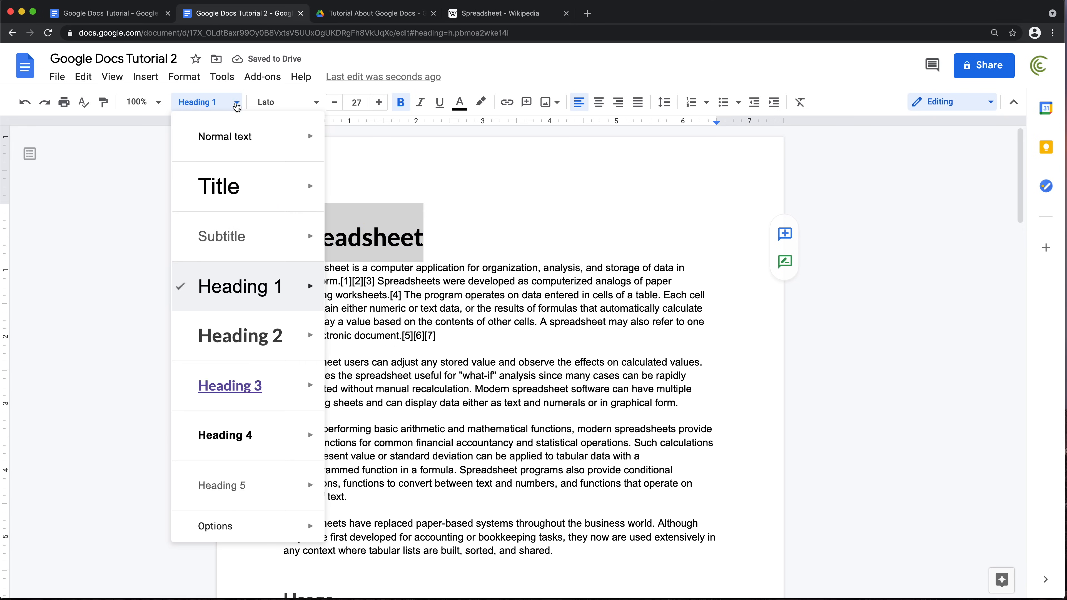
mouse_move(313, 290)
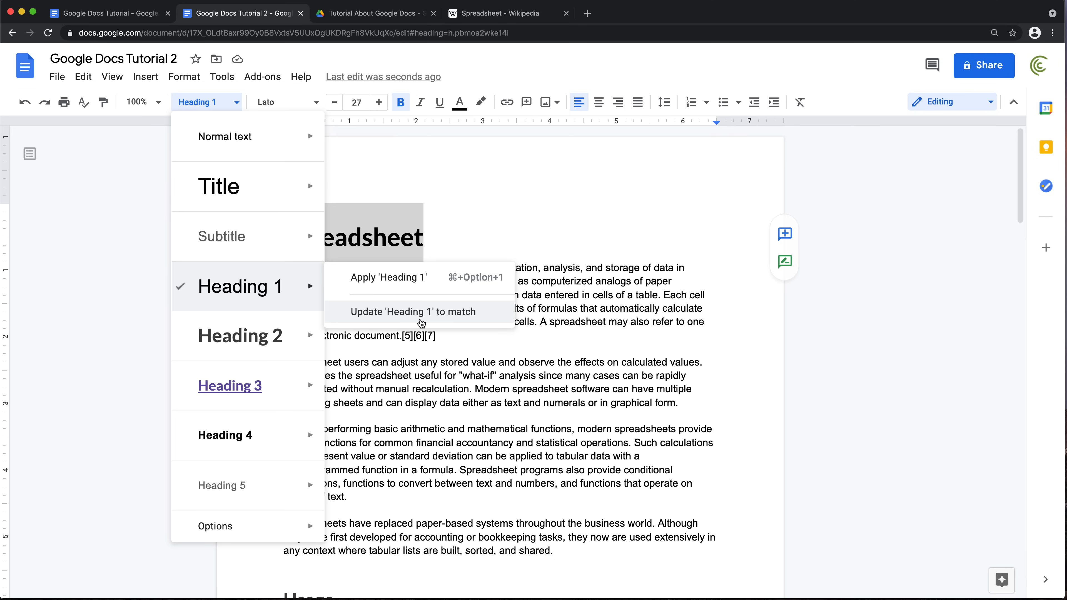
left_click(422, 320)
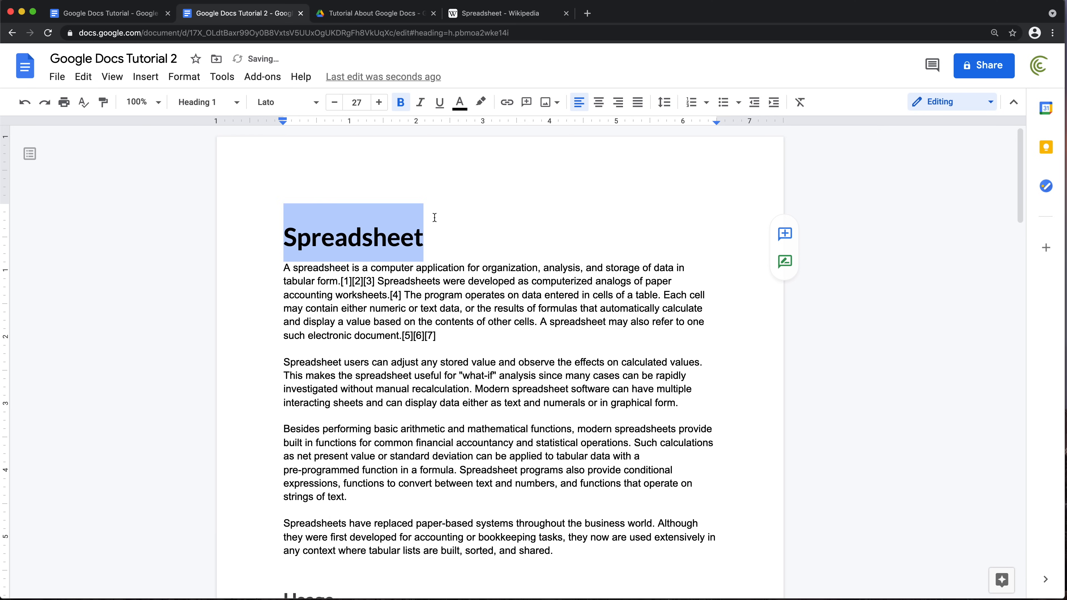
left_click(442, 233)
scroll(448, 289, "down", 2)
scroll(448, 289, "down", 15)
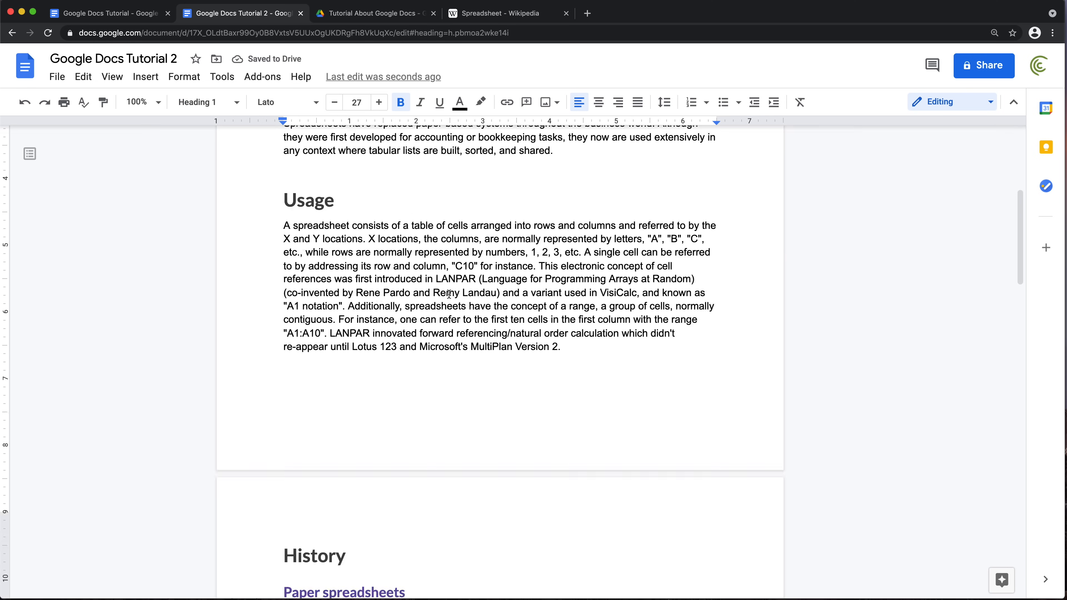
scroll(449, 298, "down", 10)
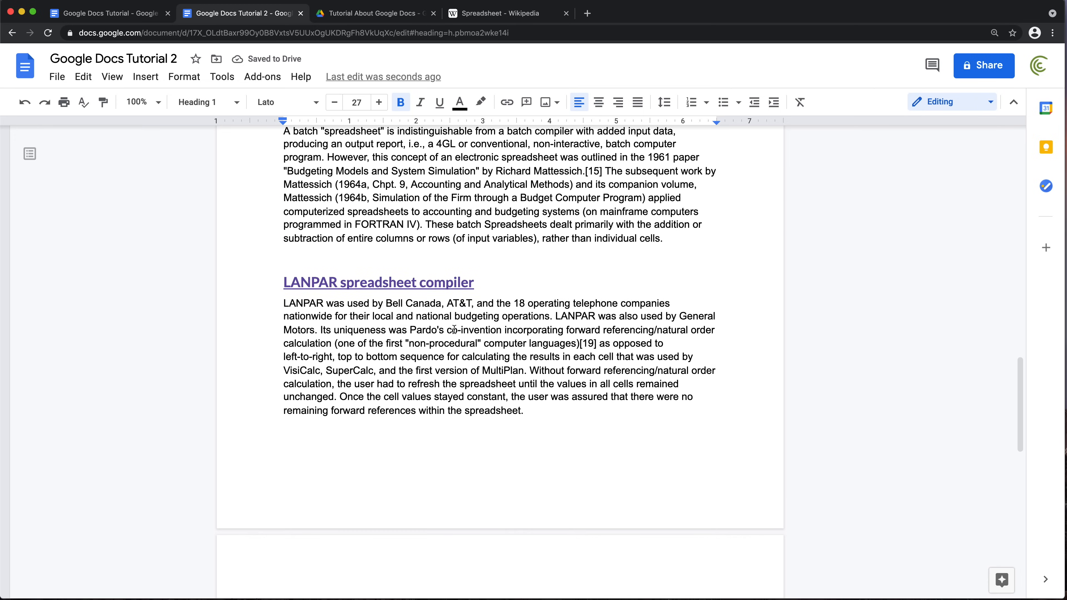
scroll(459, 339, "down", 5)
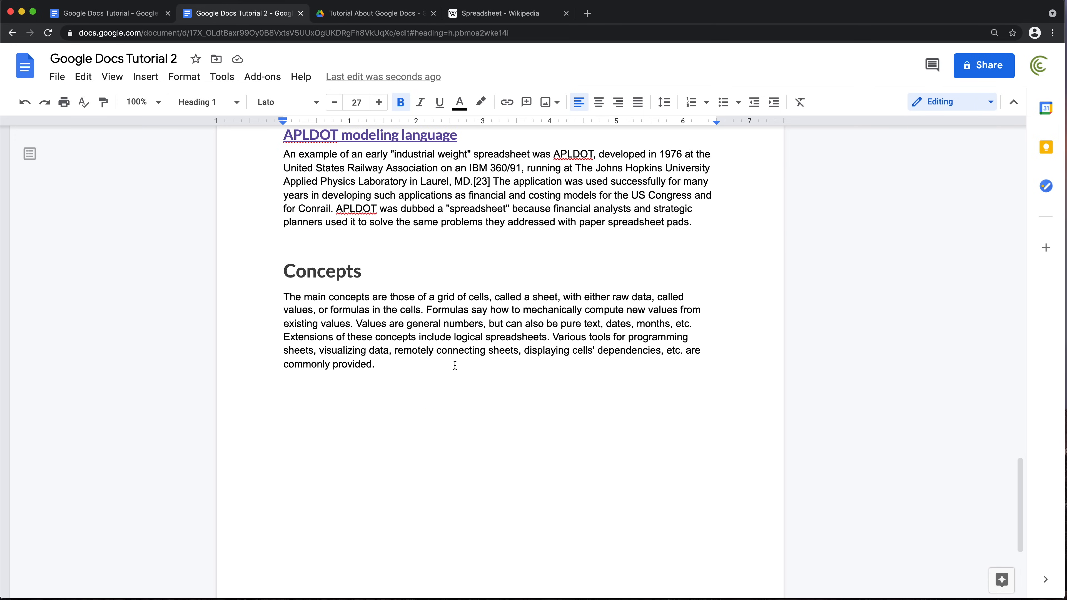
Start a new paragraph below the Concepts text at the end of the document, leaving a blank line between them.
left_click(425, 371)
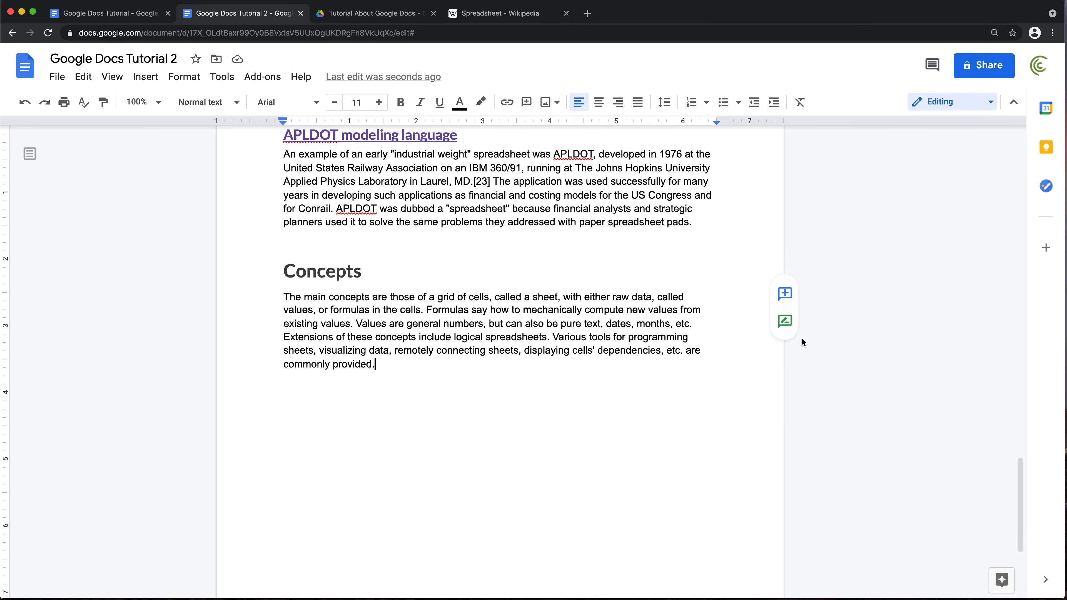
key("Return")
key("Return")
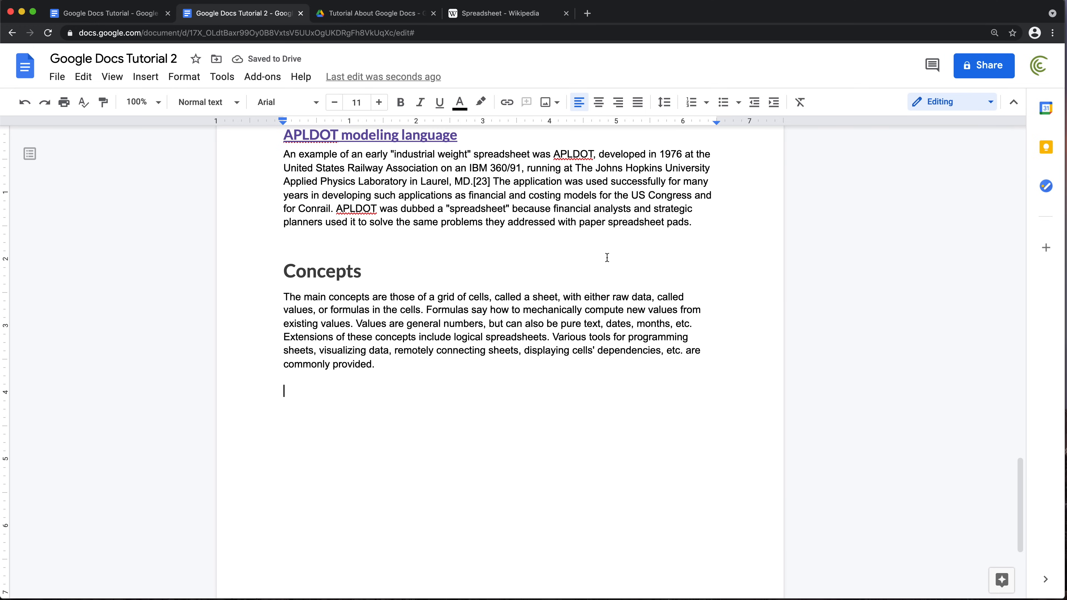
double_click(307, 273)
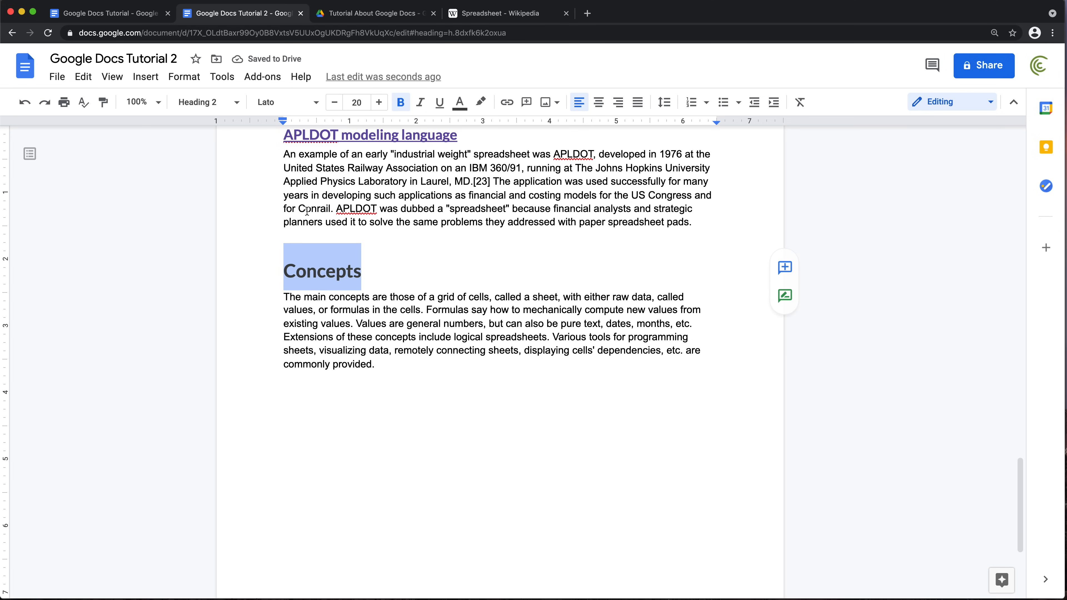
scroll(328, 210, "up", 1)
left_click(337, 173)
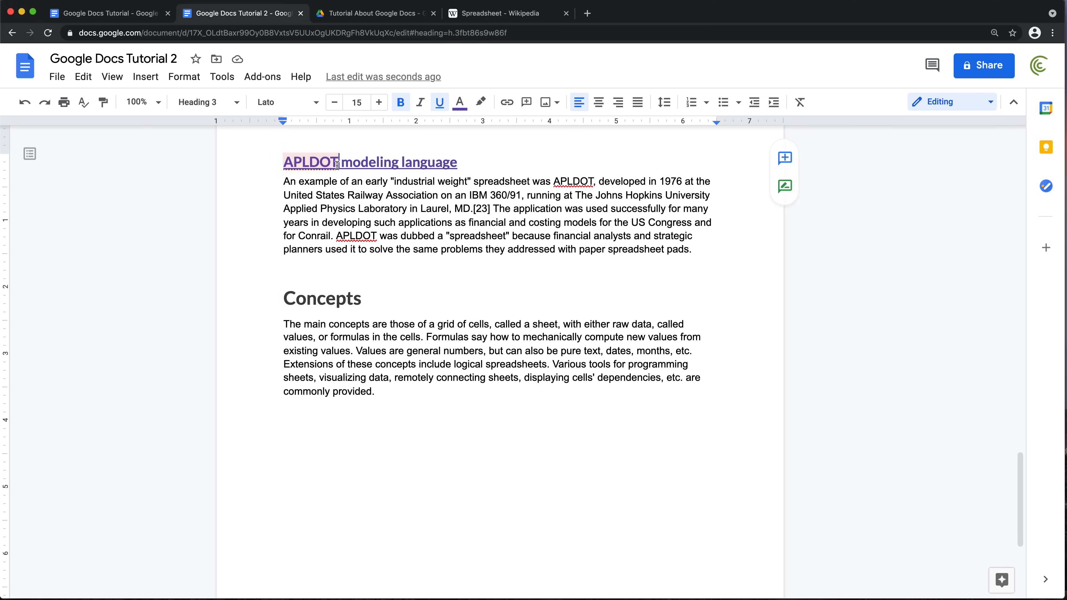
double_click(332, 300)
left_click(371, 438)
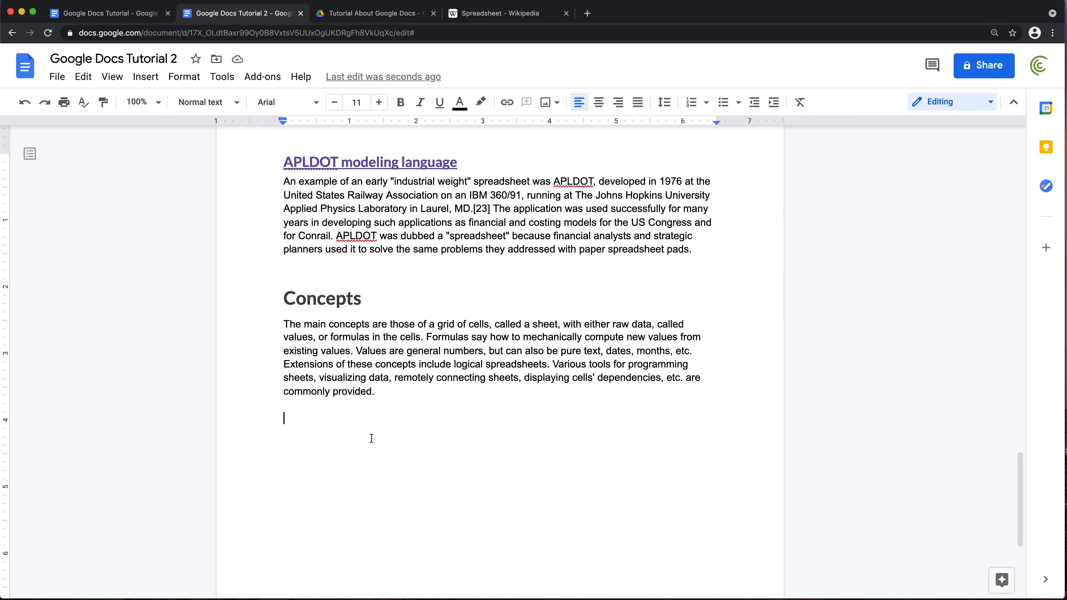
Copy the "Cells" subheading from the Wikipedia Spreadsheet page and paste it without formatting below the Concepts text in "Google Docs Tutorial 2".
left_click(483, 16)
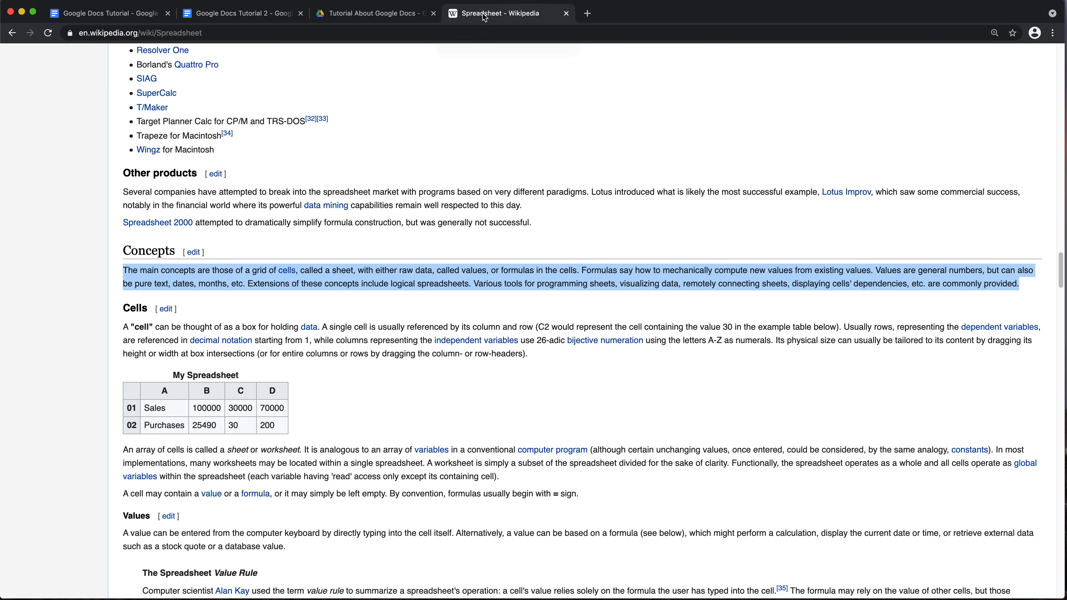
double_click(134, 309)
key("super+c")
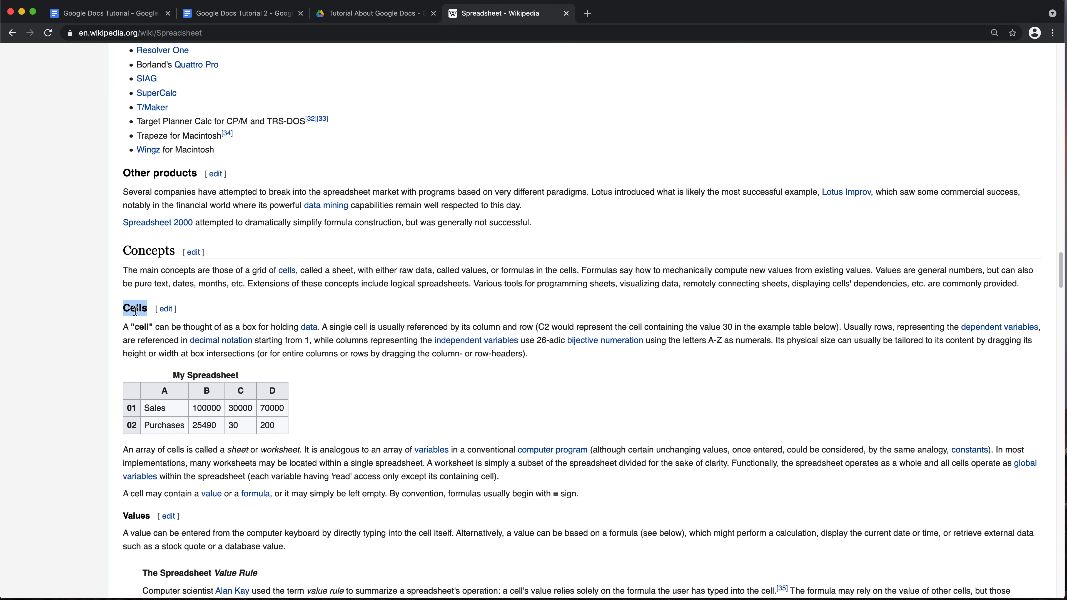
left_click(246, 16)
right_click(316, 410)
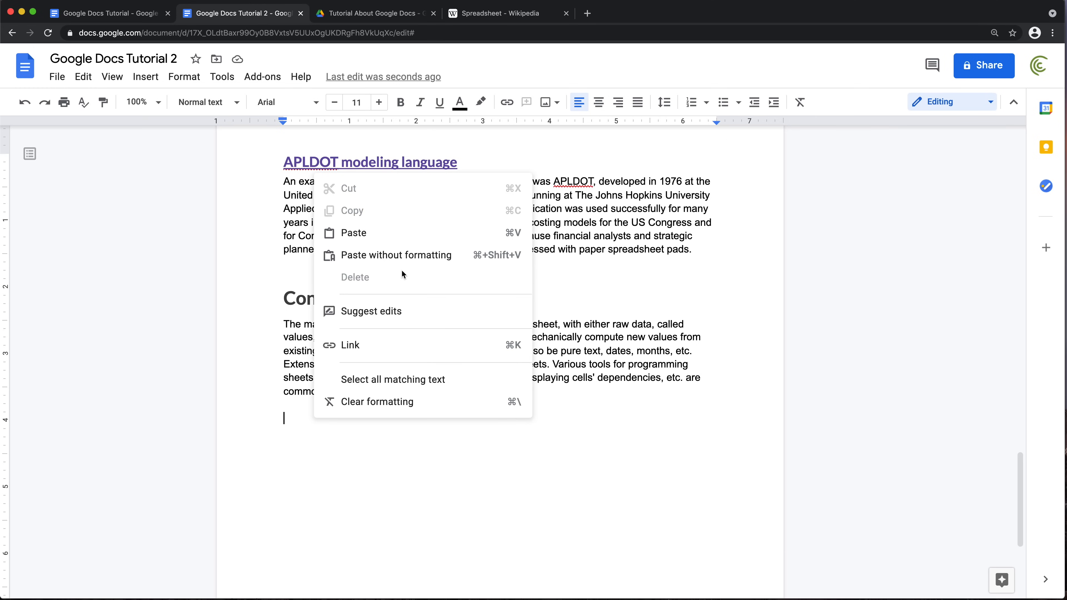
left_click(403, 252)
Apply the Heading 3 style to the pasted "Cells" line and deselect it.
left_click_drag(310, 419, 279, 419)
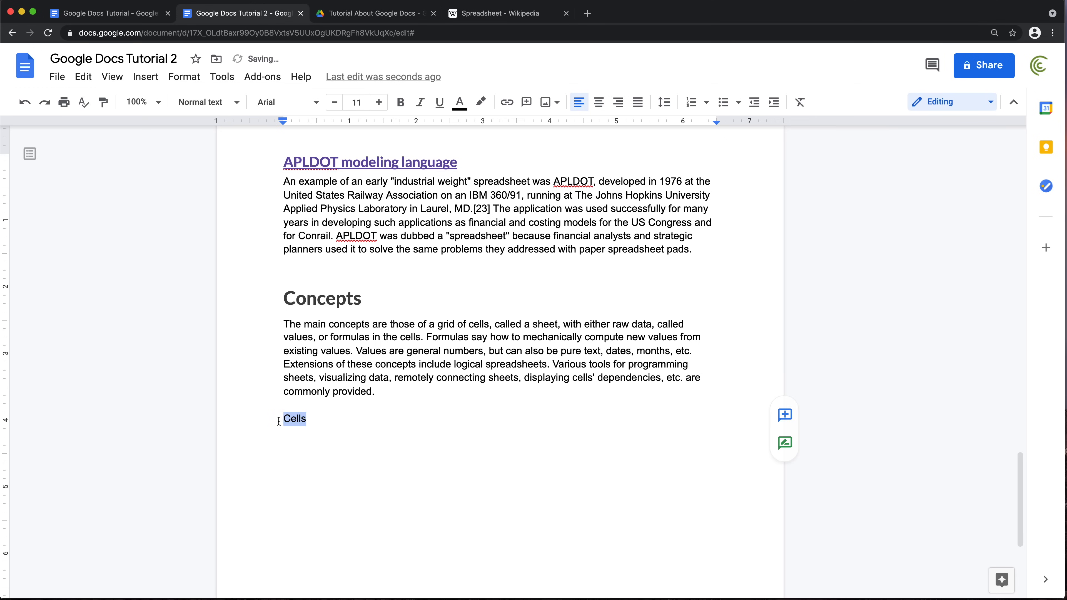
left_click(233, 104)
mouse_move(279, 406)
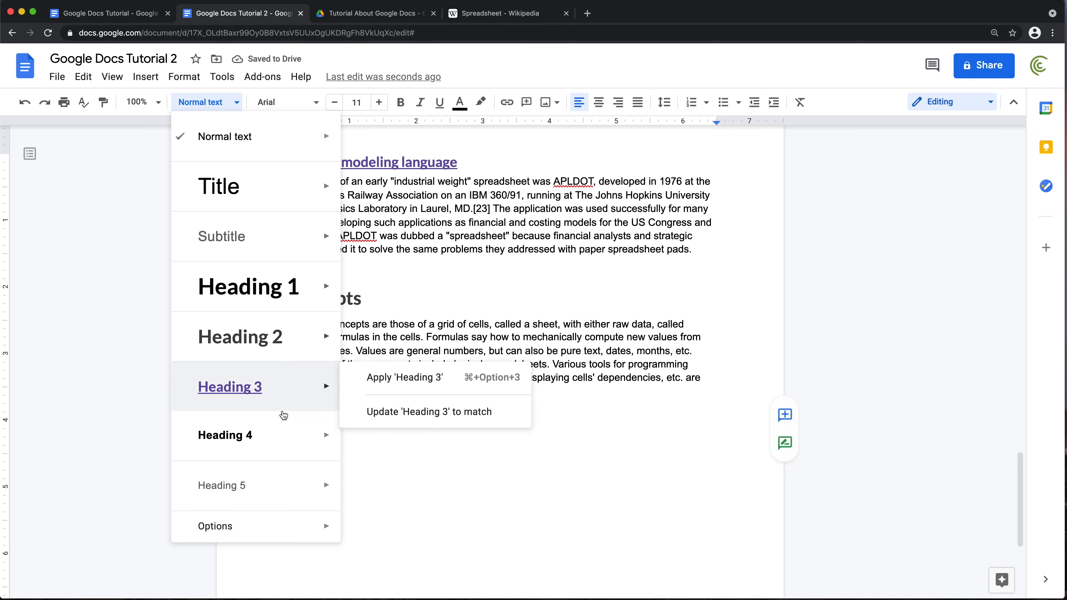
left_click(242, 387)
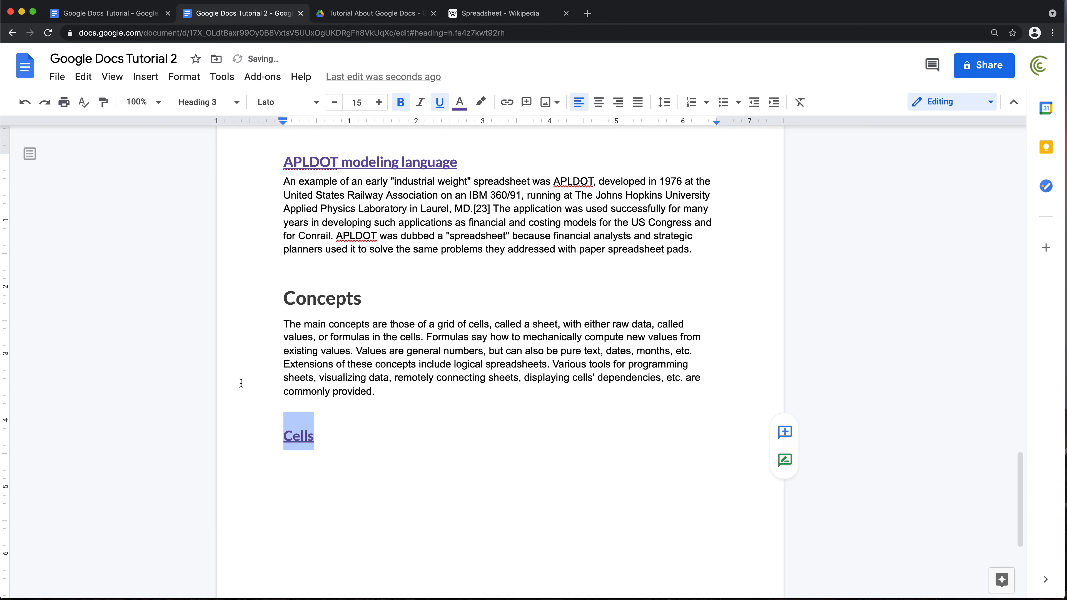
left_click(365, 461)
Copy the first paragraph of Wikipedia's Cells section and paste it without formatting on a new line under the "Cells" heading in the document.
key("Return")
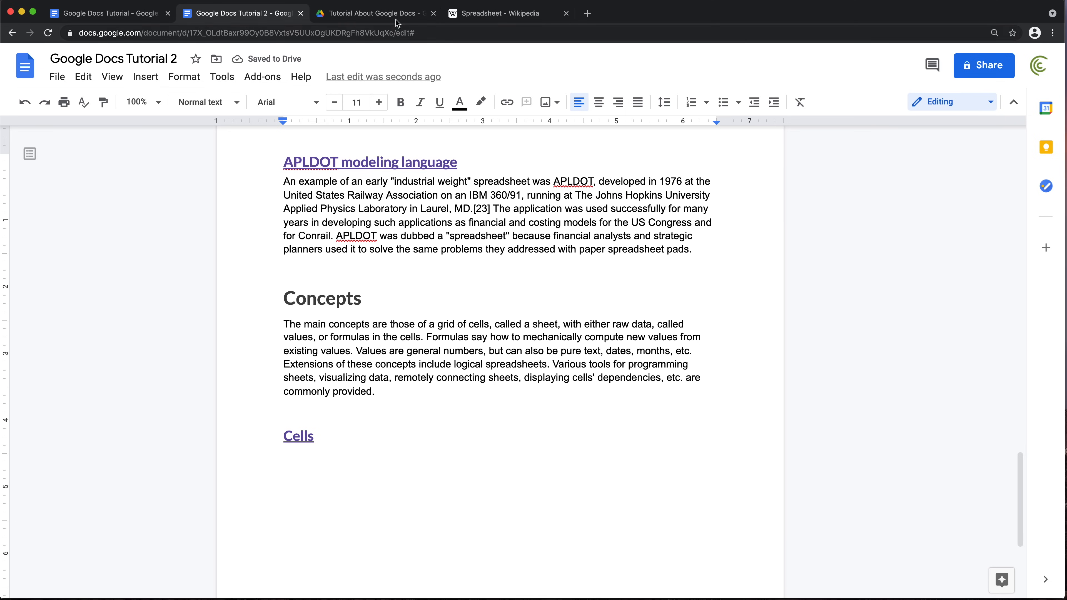
left_click(468, 14)
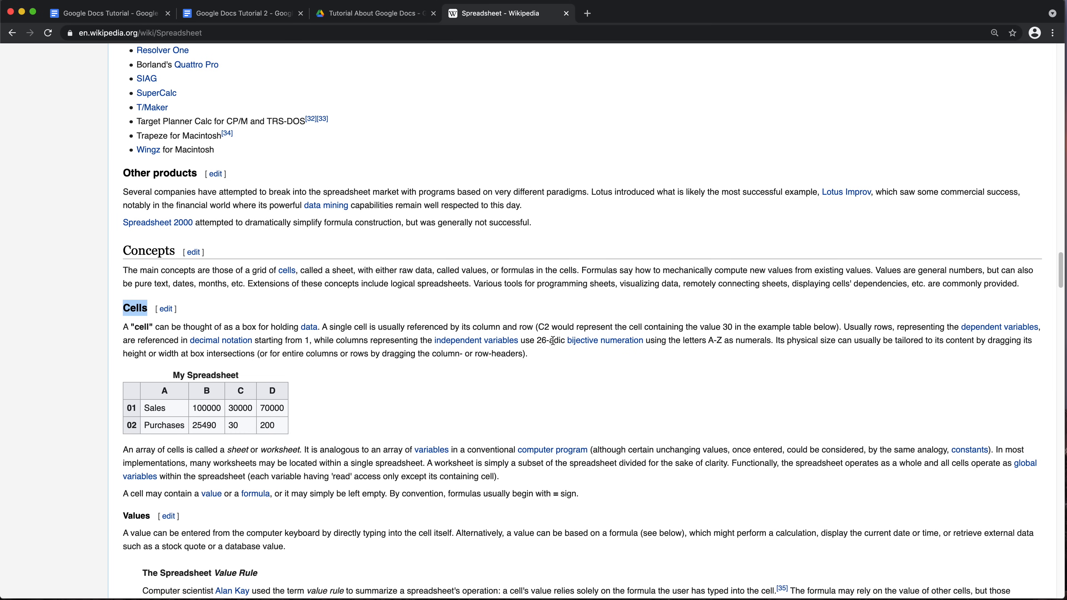
left_click_drag(530, 355, 124, 326)
key("super+c")
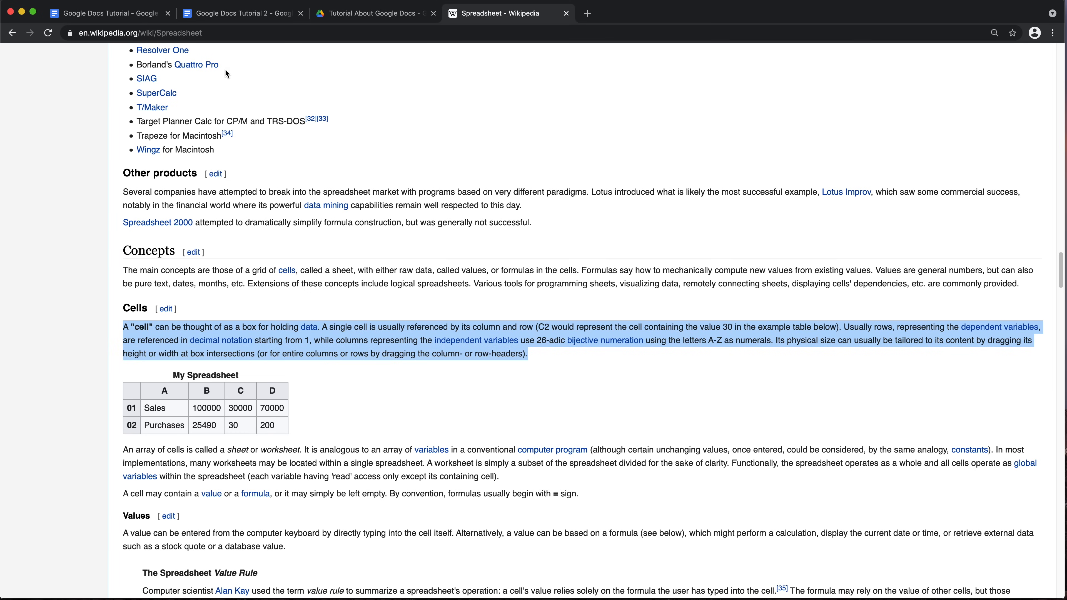
left_click(261, 15)
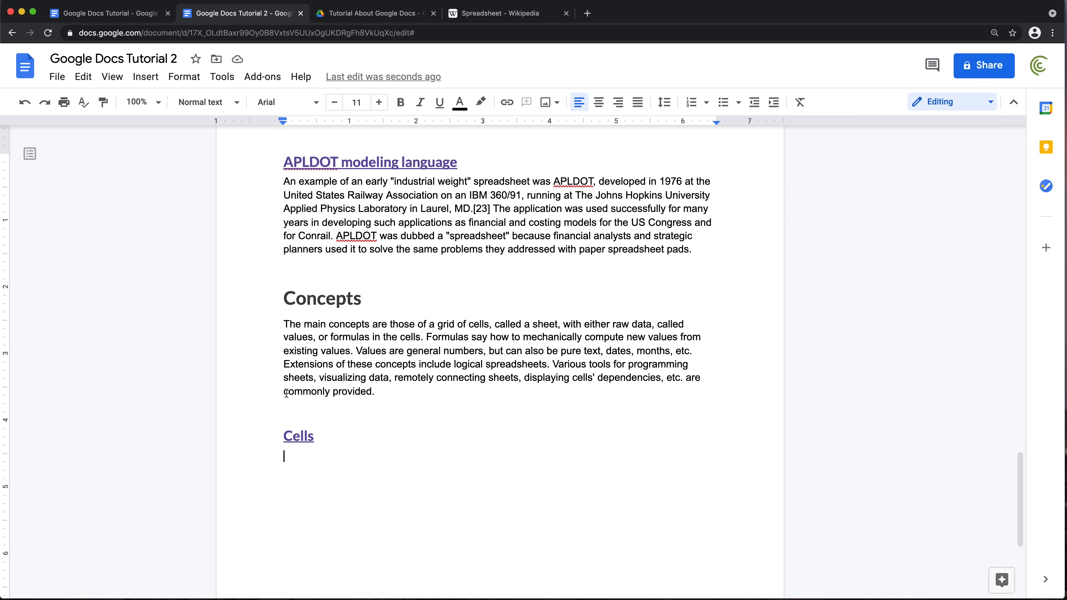
right_click(296, 475)
left_click(369, 303)
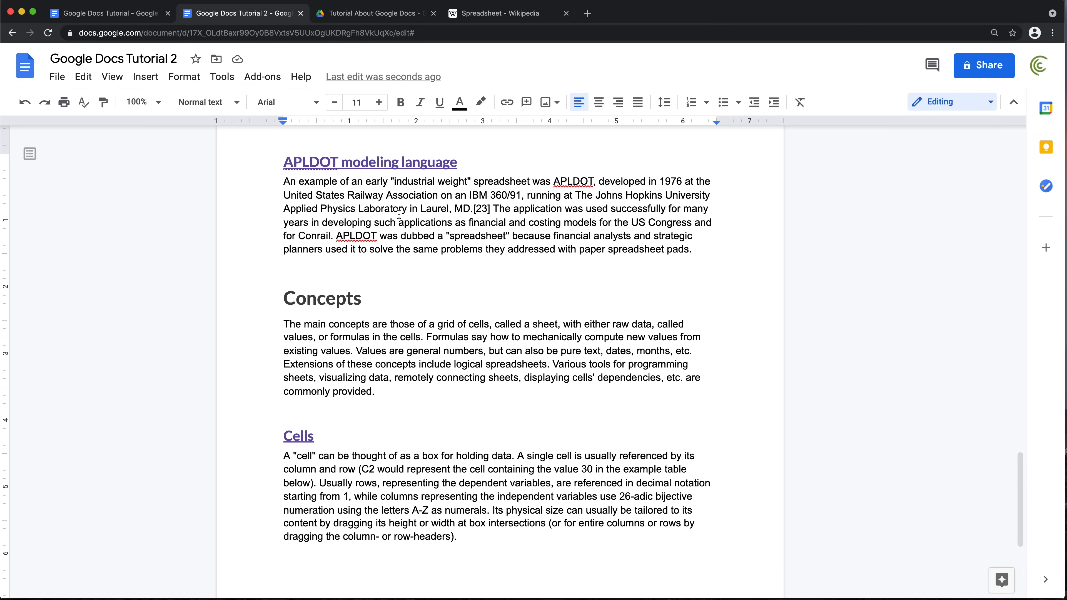
Justify the introductory paragraphs under the "Spreadsheet" heading and set their font to Tahoma.
left_click_drag(292, 458, 446, 536)
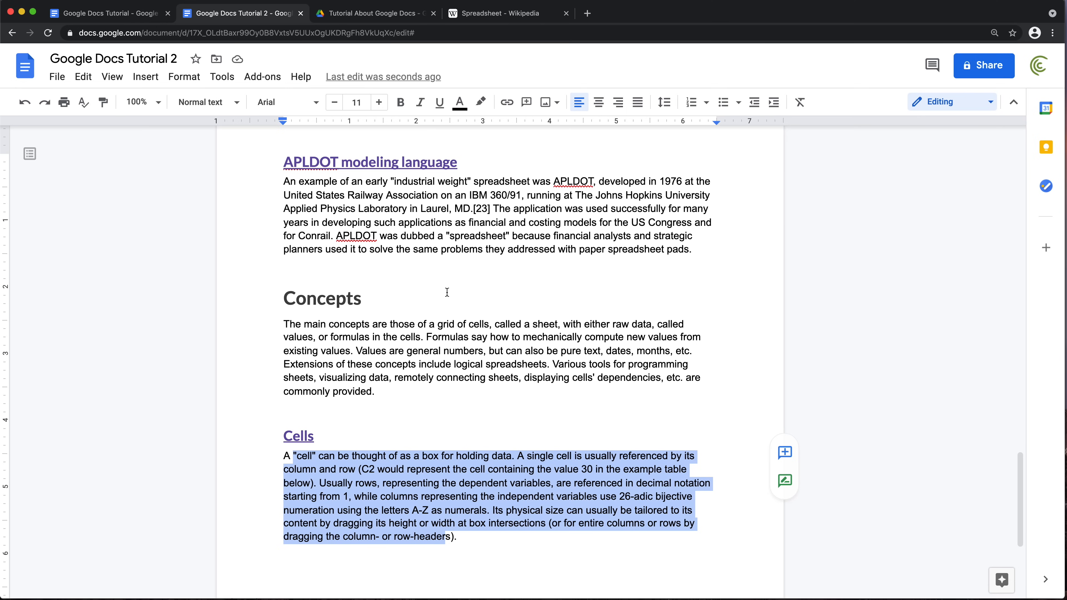
scroll(447, 292, "up", 13)
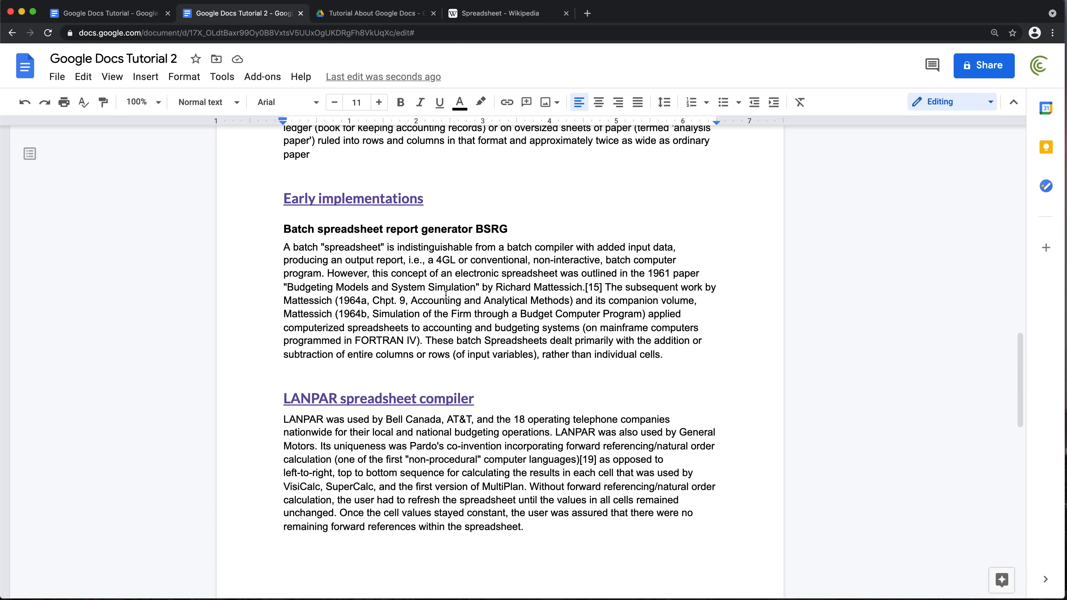
scroll(446, 294, "up", 20)
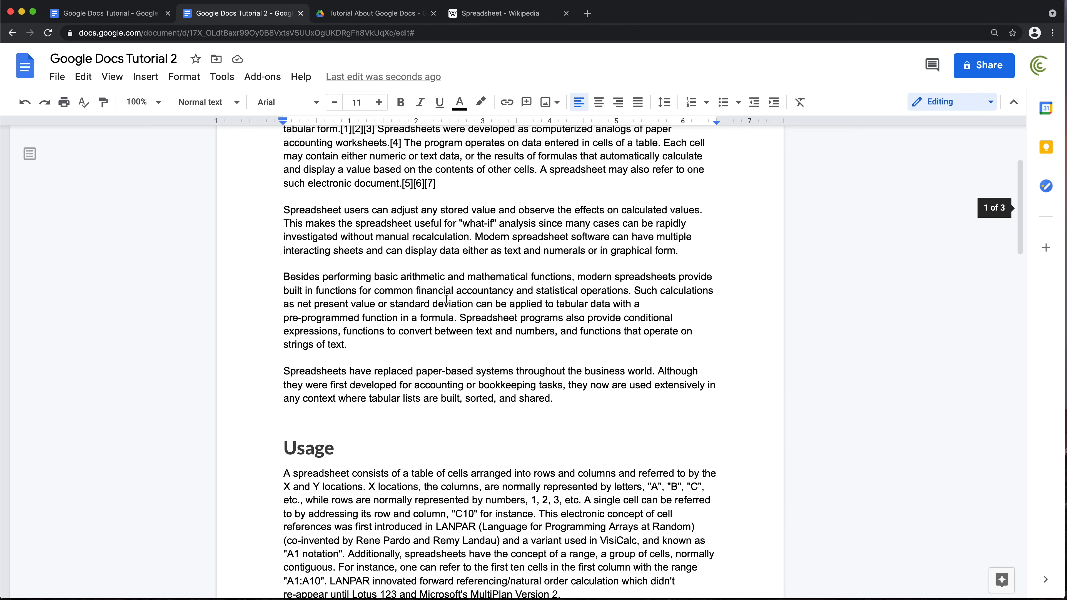
scroll(446, 299, "up", 3)
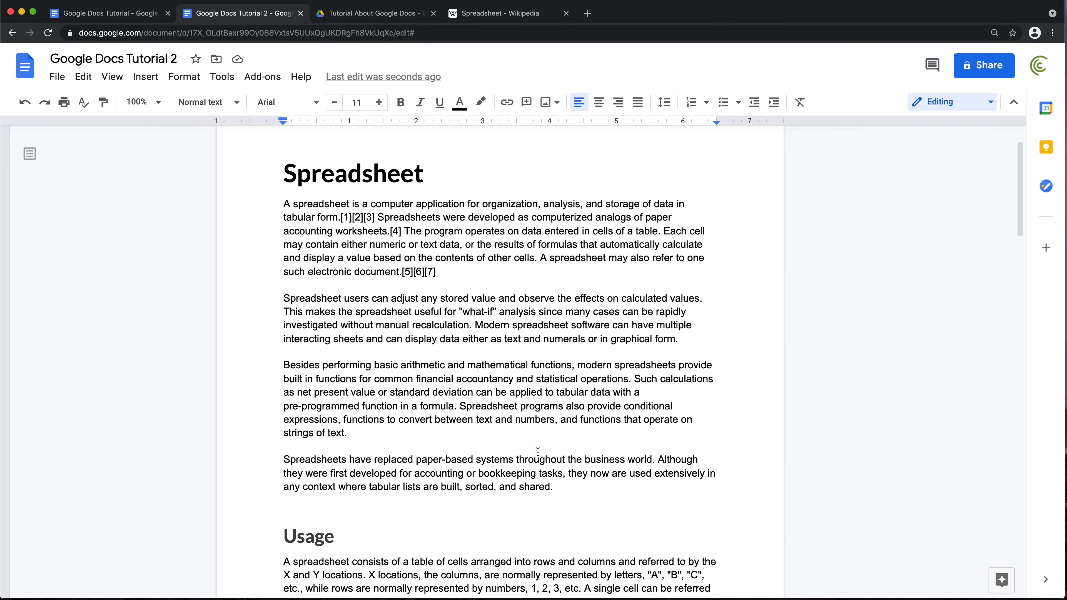
left_click_drag(564, 491, 276, 209)
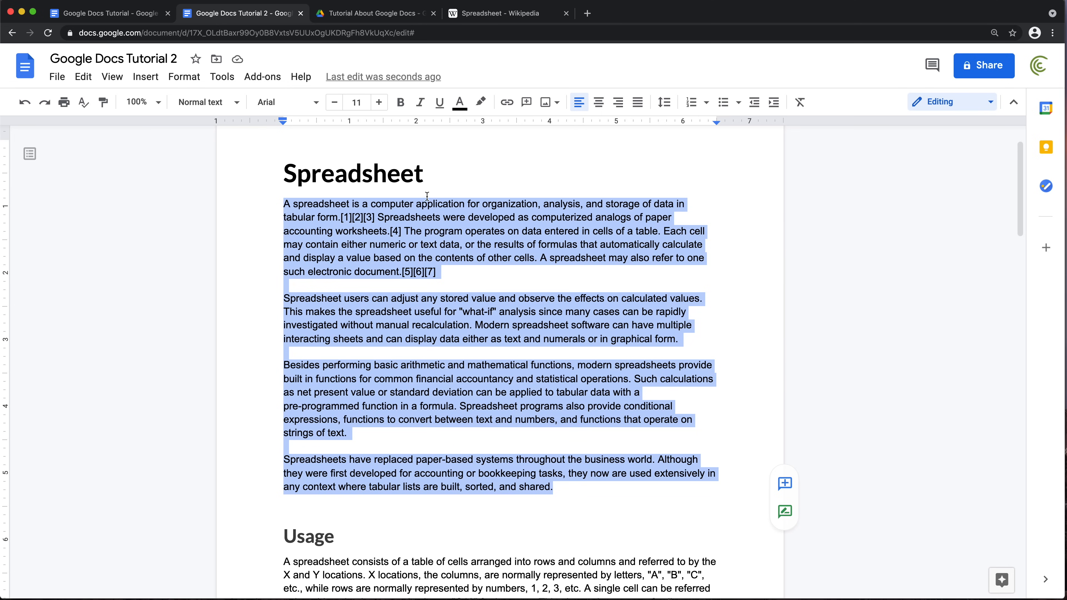
left_click(639, 108)
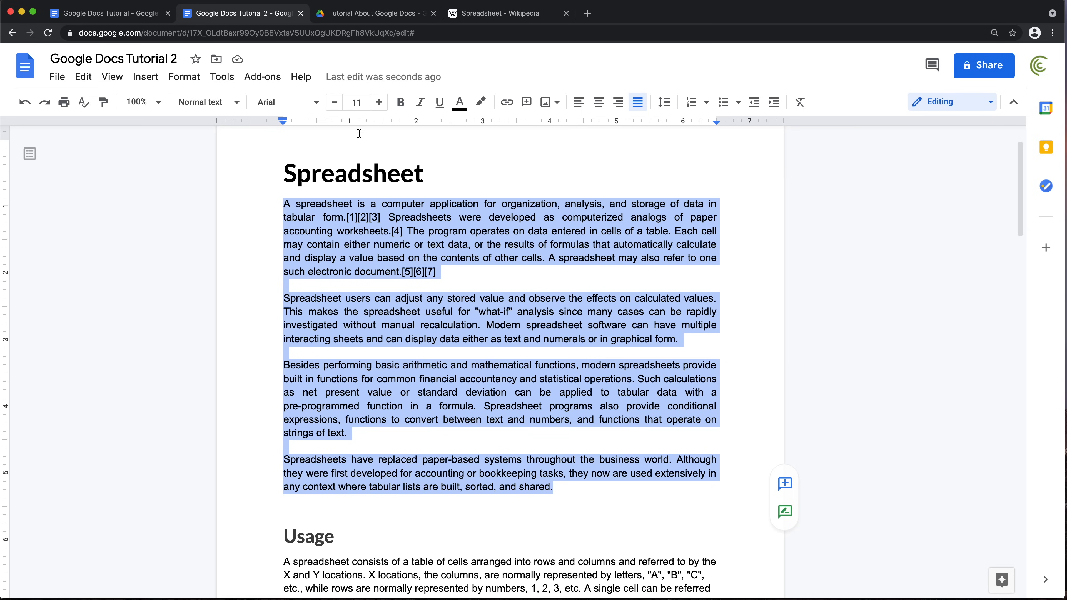
left_click(317, 105)
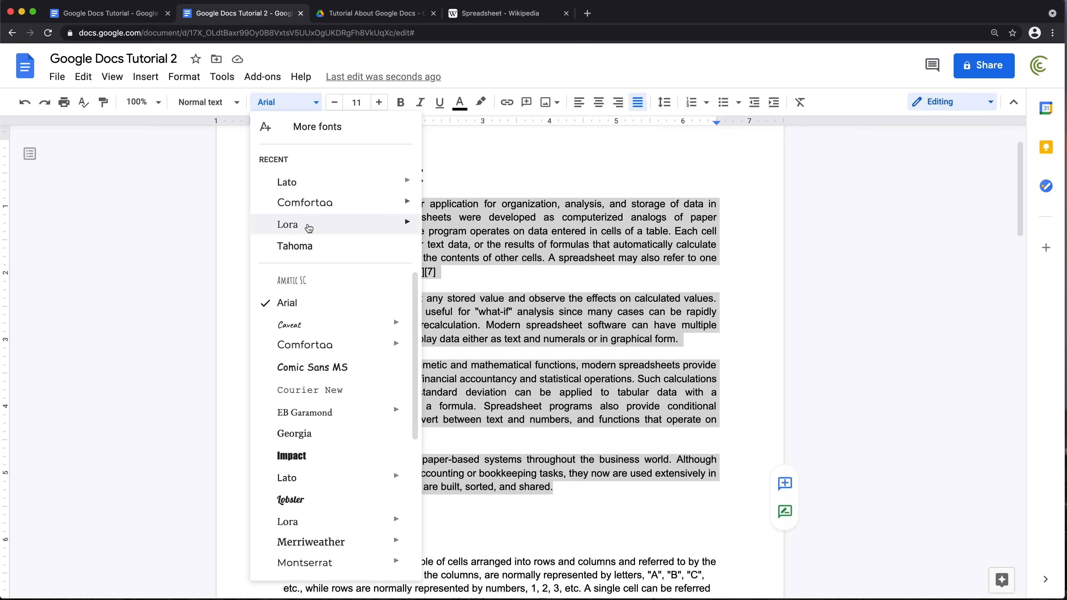
left_click(306, 246)
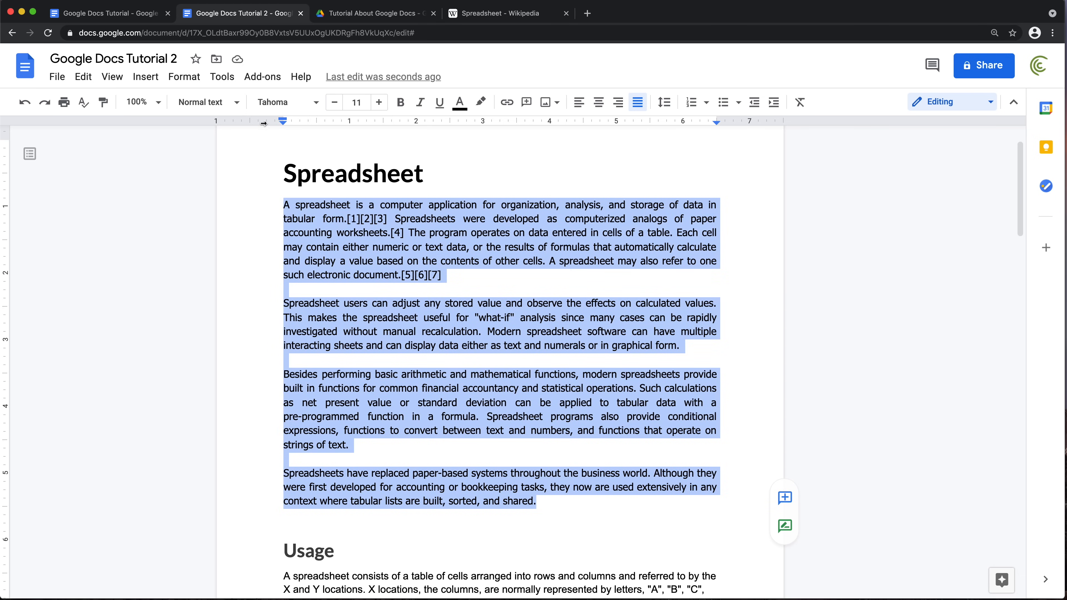
Update the Normal text style to match the selected introductory paragraphs.
left_click(237, 102)
mouse_move(299, 139)
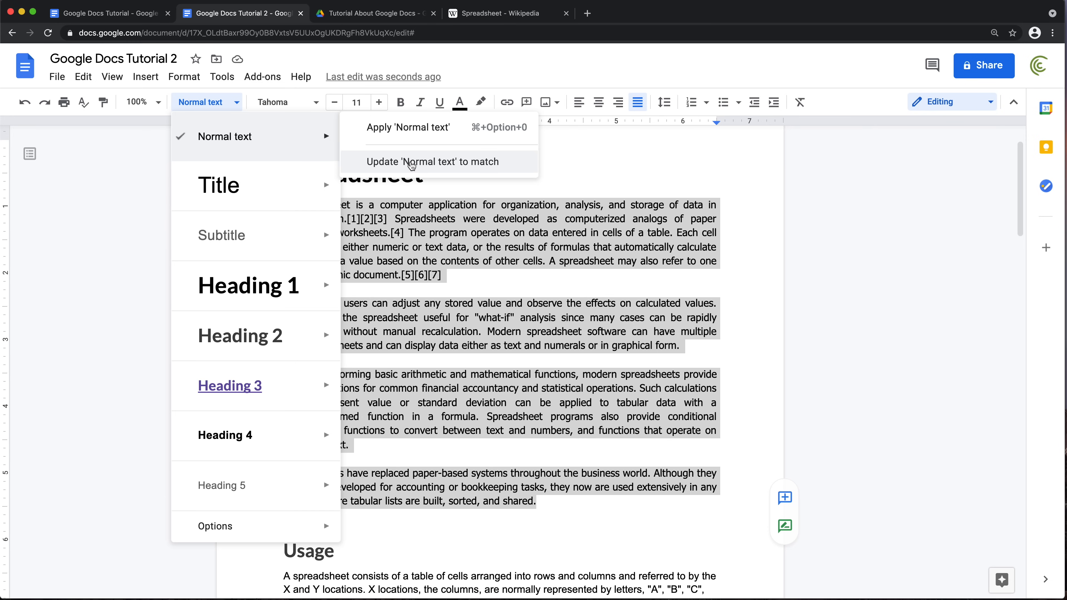
left_click(411, 162)
Examine the font and alignment of the body text in every section down to the end of the document.
scroll(531, 348, "down", 7)
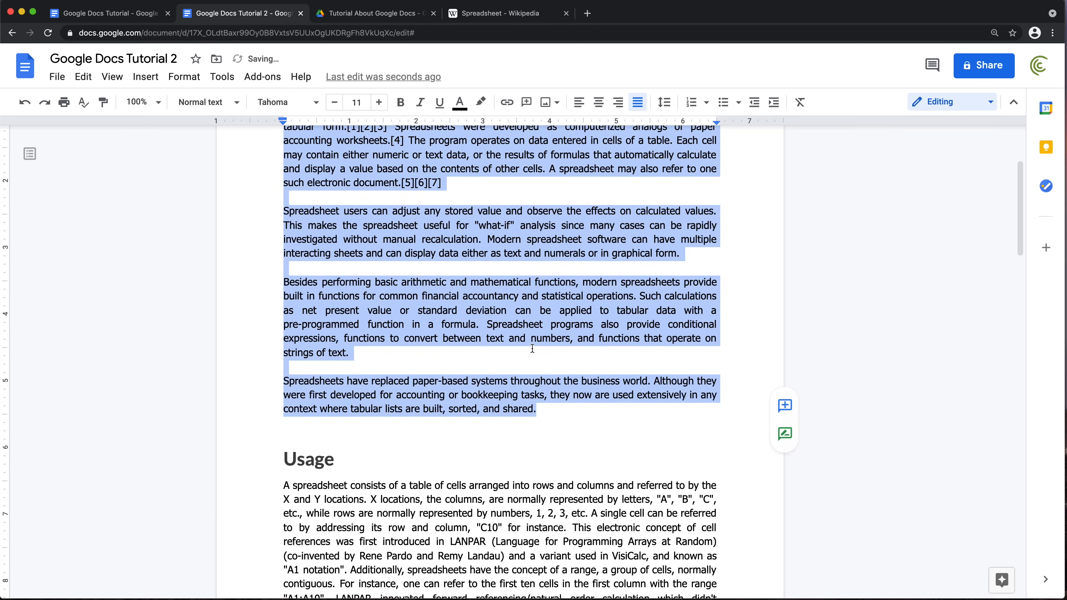
left_click_drag(343, 293, 561, 411)
scroll(583, 421, "down", 7)
left_click_drag(454, 363, 640, 446)
scroll(631, 439, "down", 3)
scroll(595, 454, "down", 2)
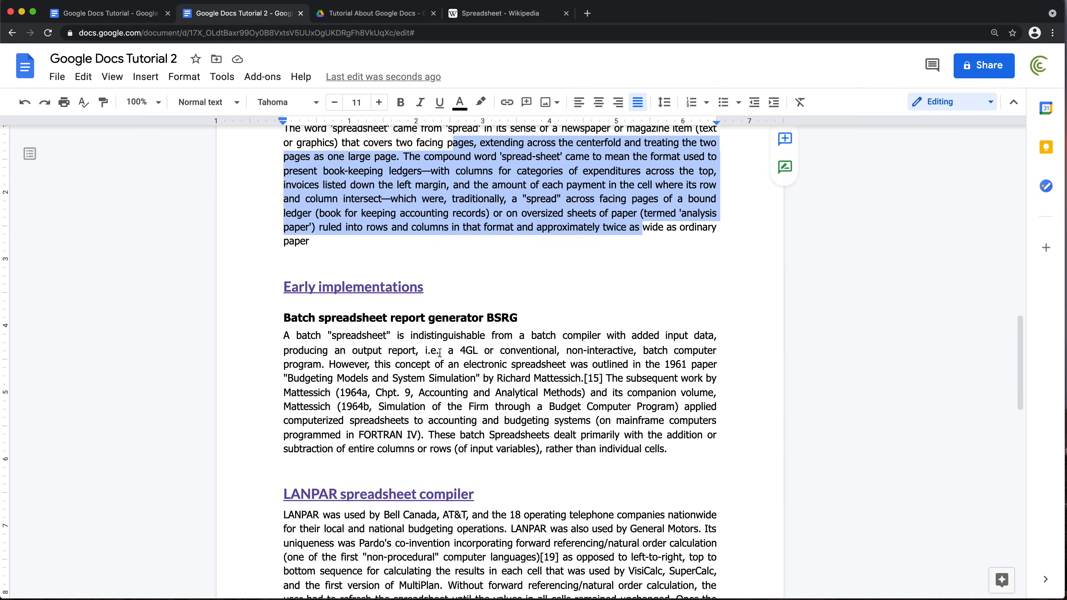
scroll(655, 411, "down", 2)
scroll(564, 459, "down", 11)
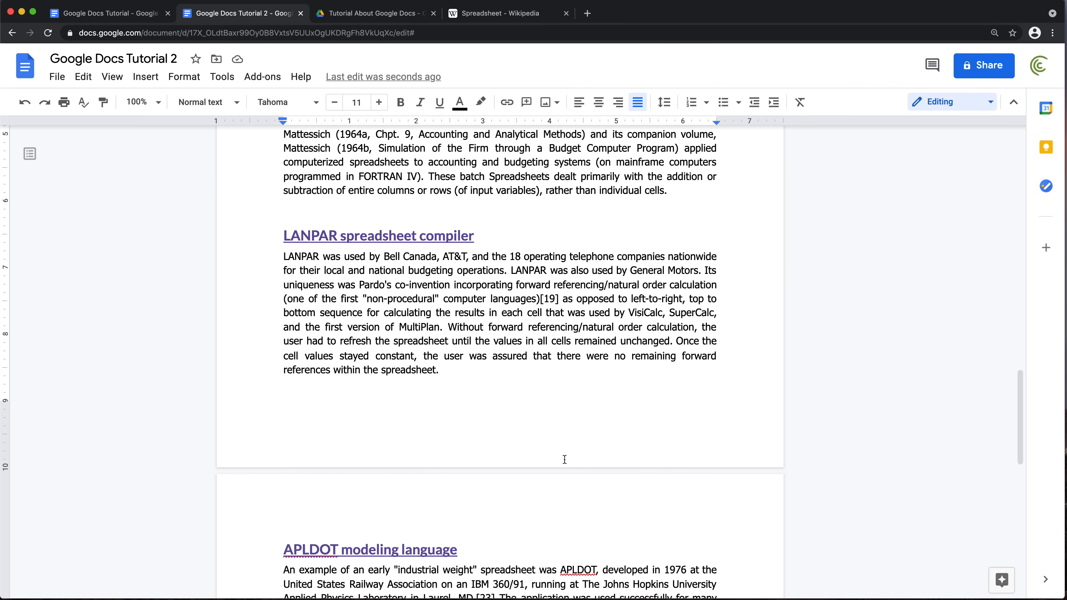
scroll(571, 467, "down", 4)
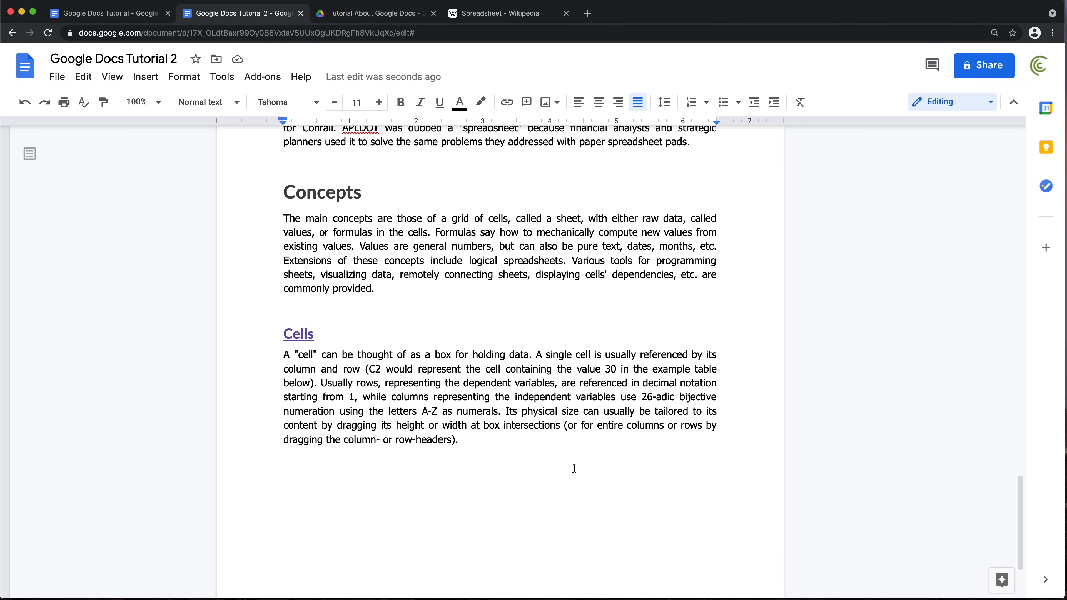
scroll(483, 365, "down", 3)
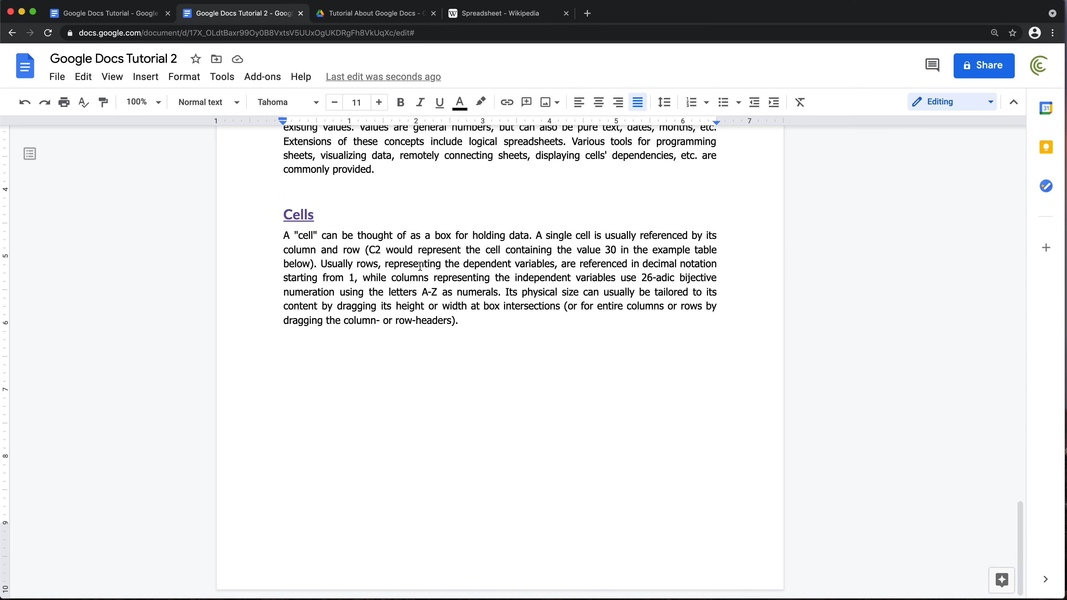
scroll(425, 267, "up", 20)
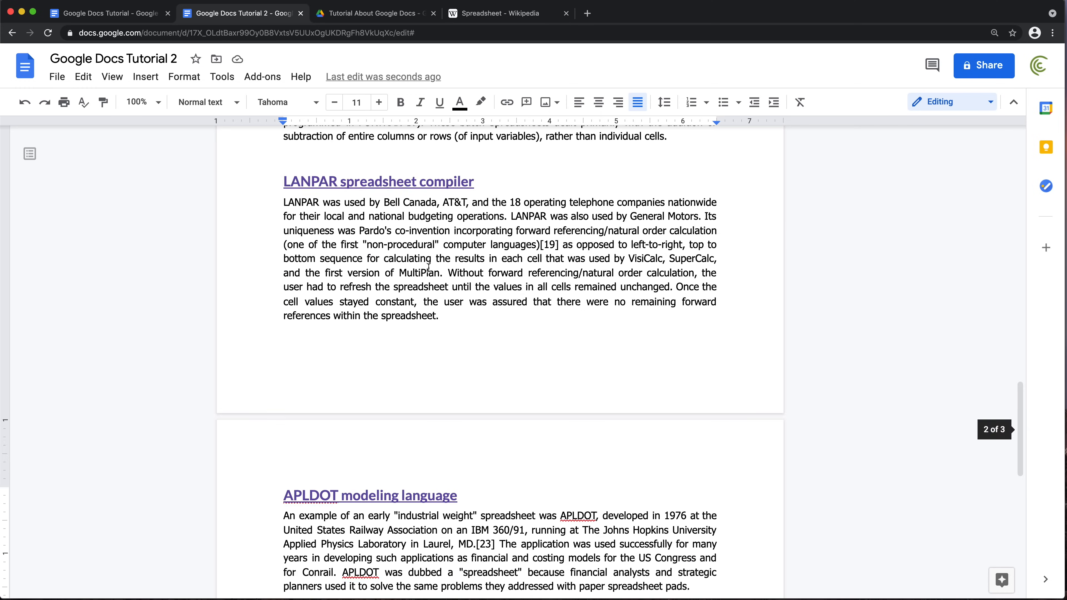
scroll(428, 271, "up", 8)
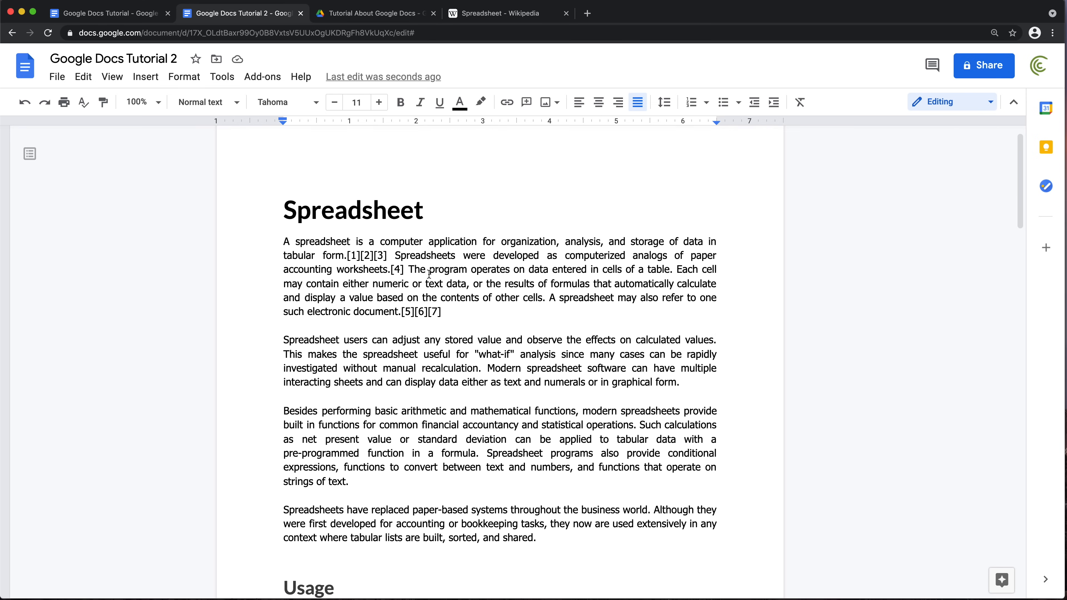
Set the line spacing of the introductory paragraphs under the "Spreadsheet" heading to Single.
left_click_drag(285, 217, 576, 507)
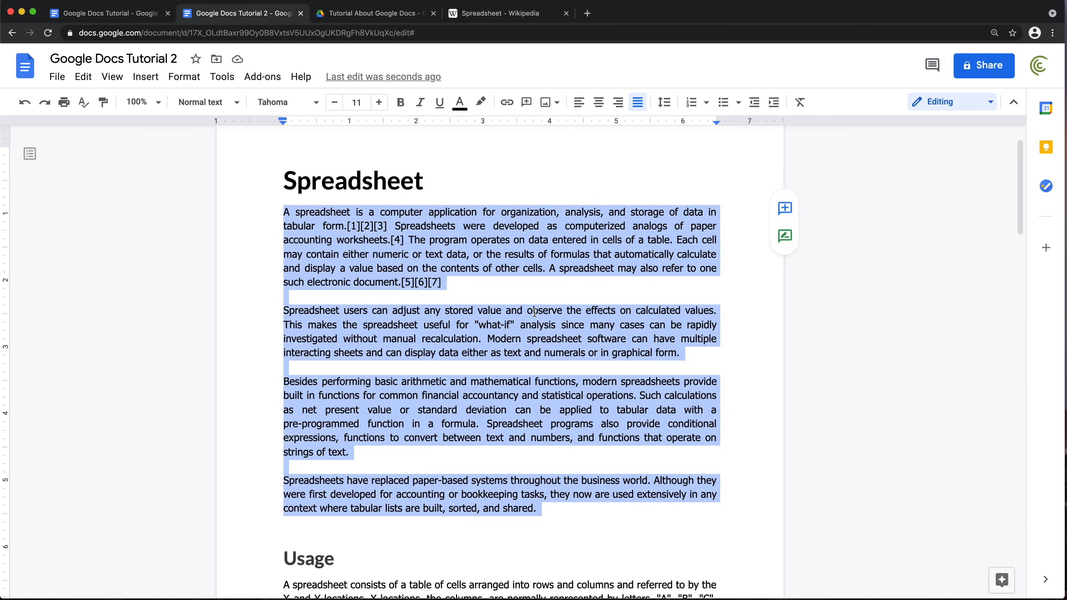
left_click(665, 104)
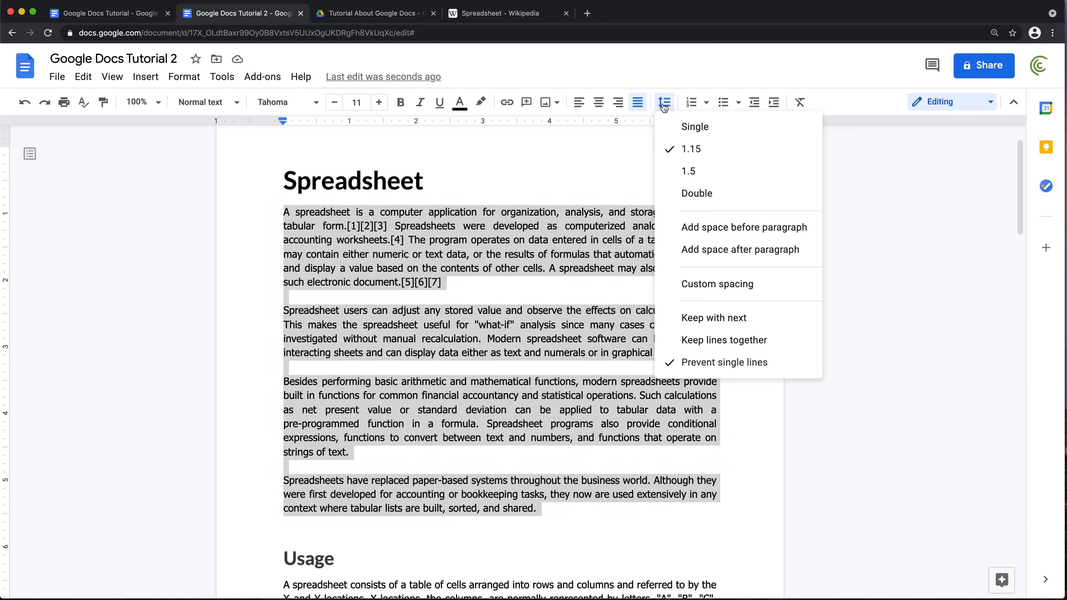
left_click(708, 128)
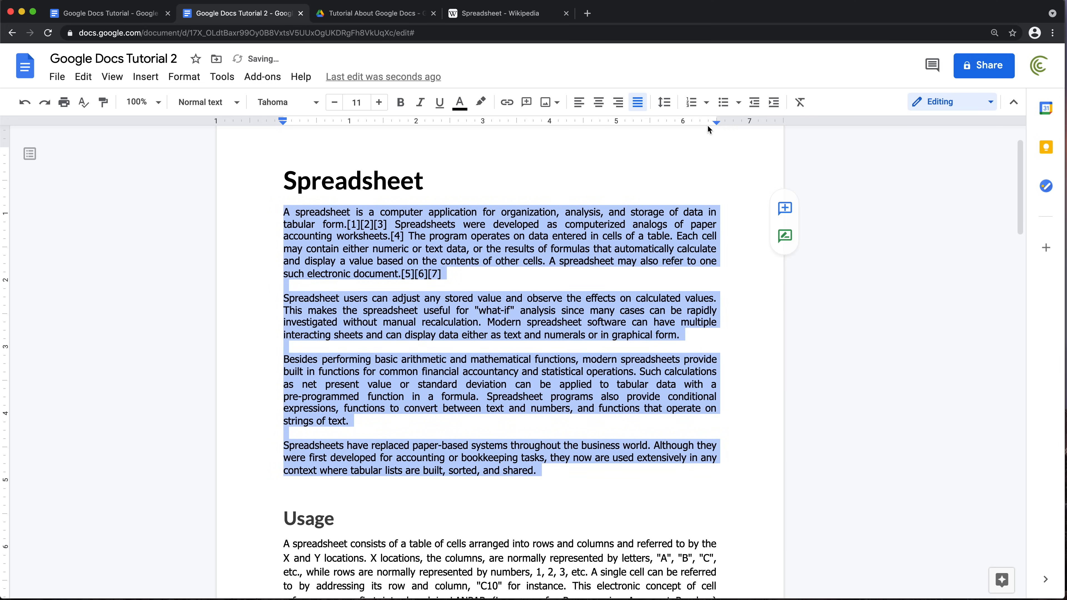
Try 1.5 line spacing on the introductory paragraphs under the "Spreadsheet" heading, and set it back to Single.
left_click(667, 106)
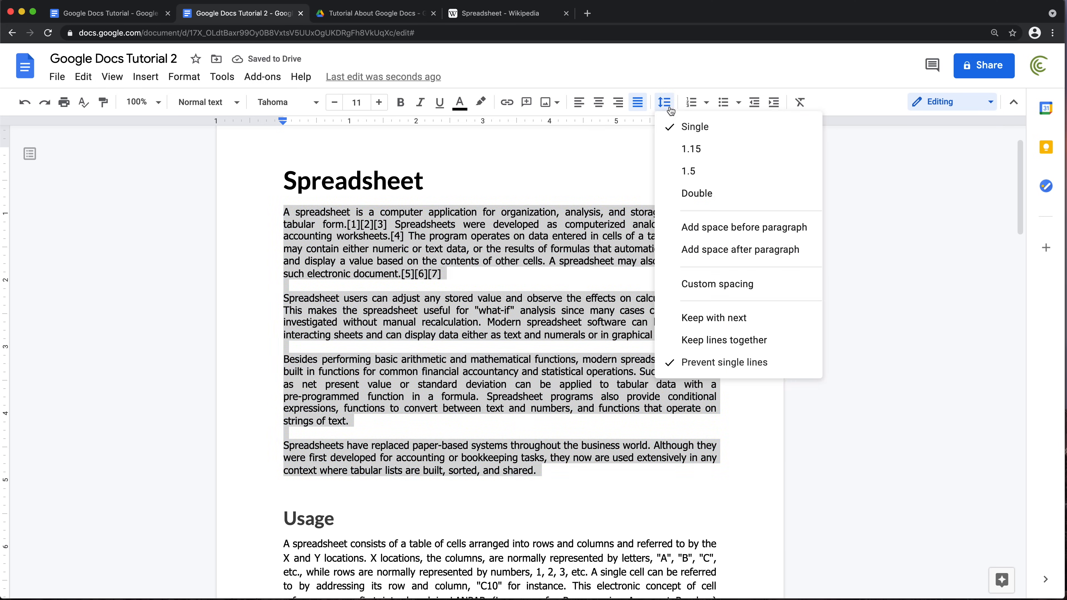
left_click(702, 172)
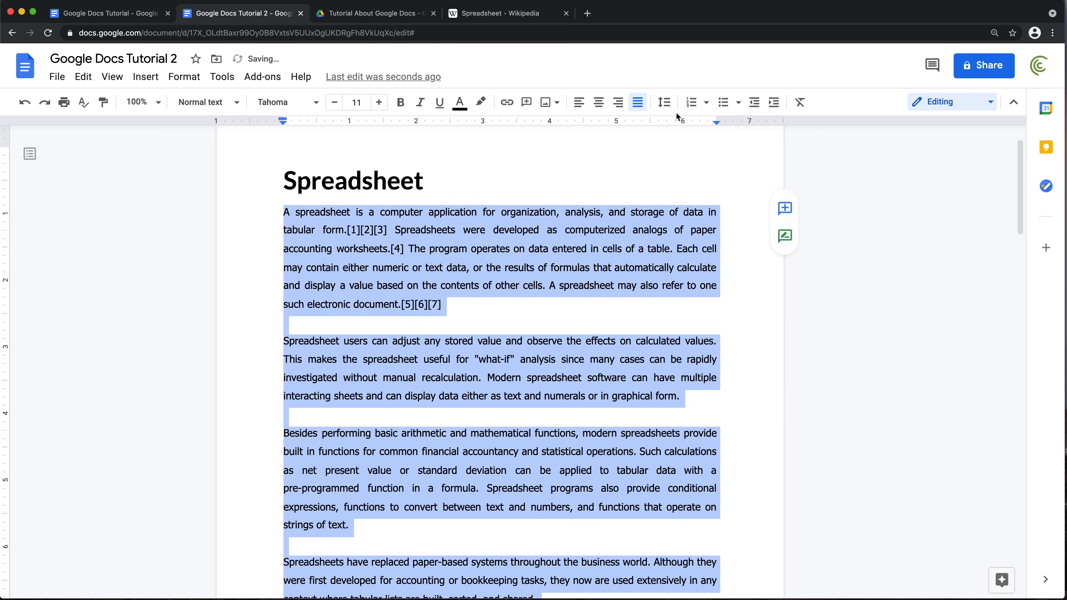
left_click(664, 102)
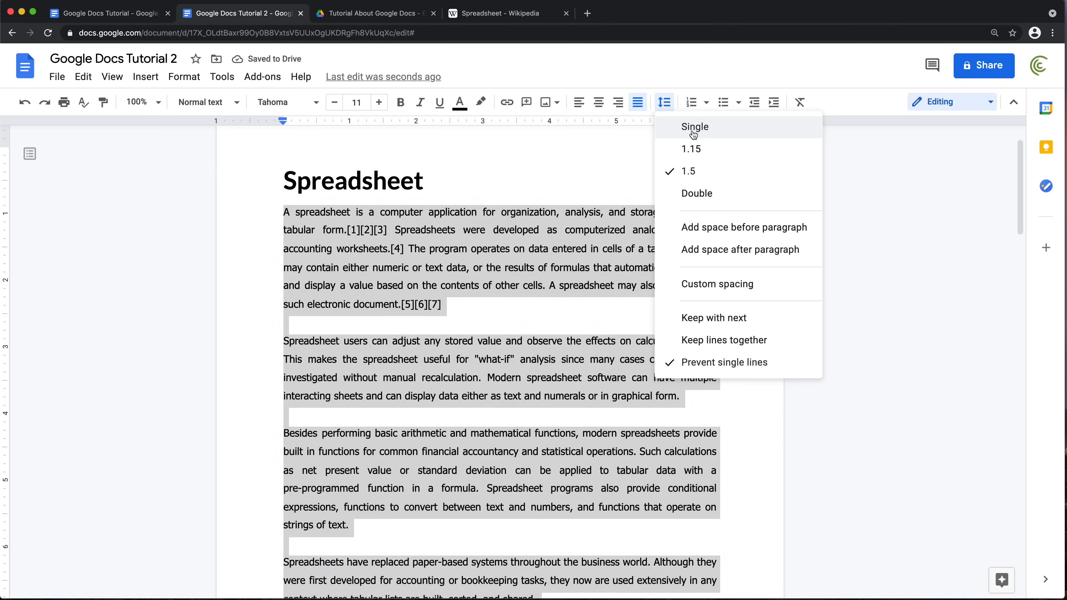
left_click(709, 132)
Update the Normal text style to match the single-spaced introductory paragraphs.
left_click(235, 103)
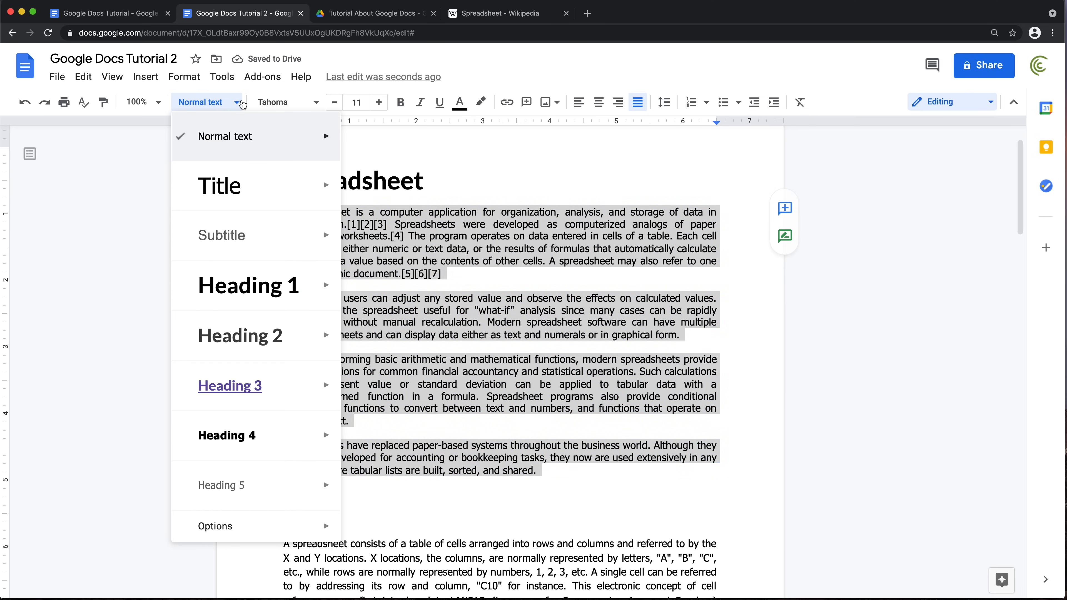
mouse_move(270, 130)
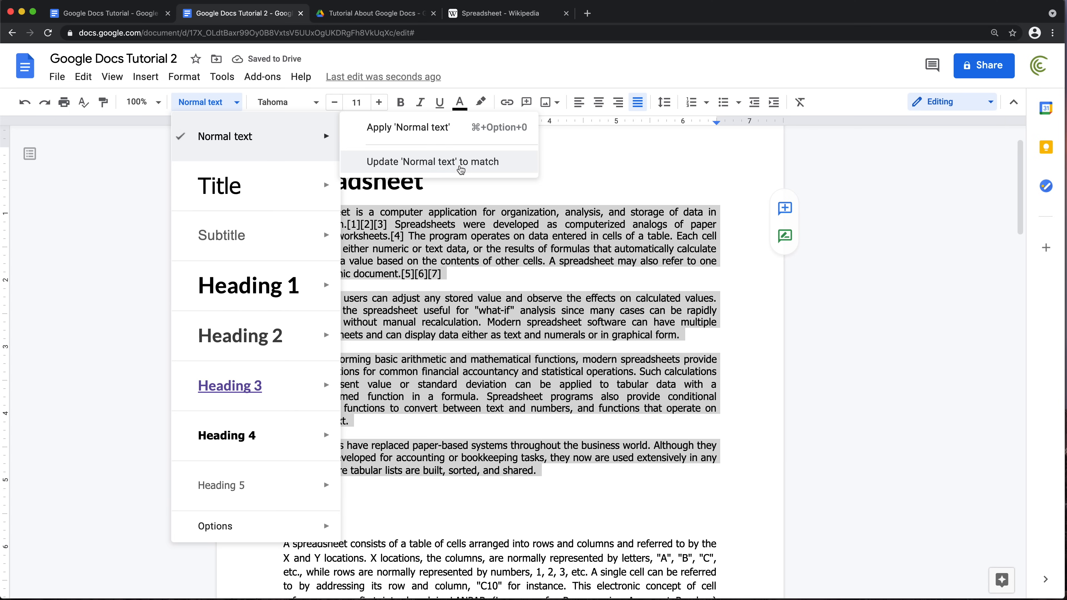
left_click(462, 167)
scroll(478, 344, "down", 3)
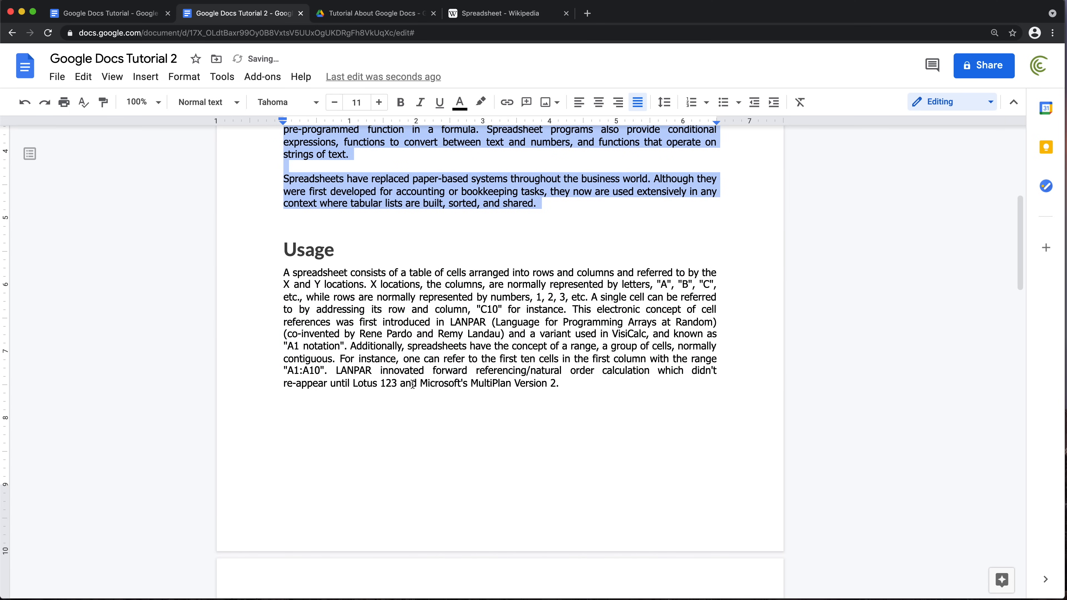
scroll(433, 366, "down", 6)
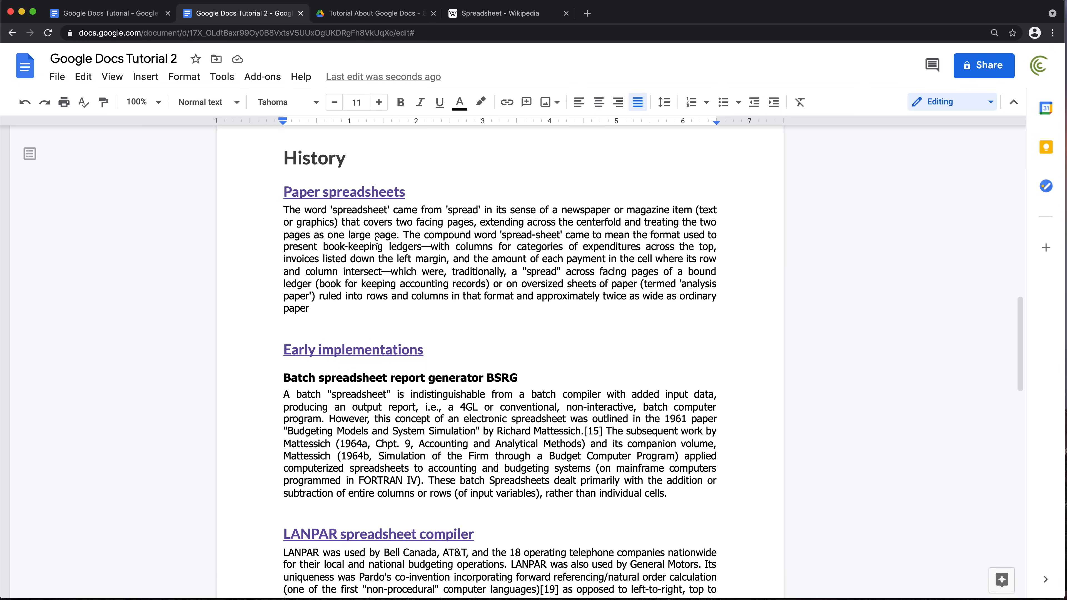
Set the custom paragraph spacing after the "Paper spreadsheets" heading to 7 pt.
scroll(384, 289, "up", 1)
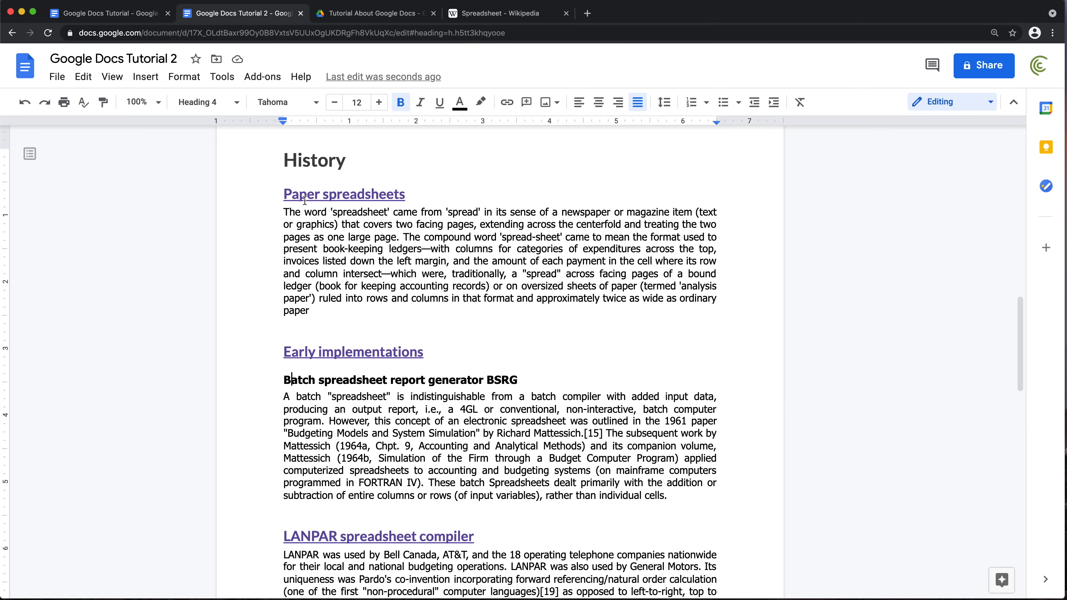
triple_click(311, 200)
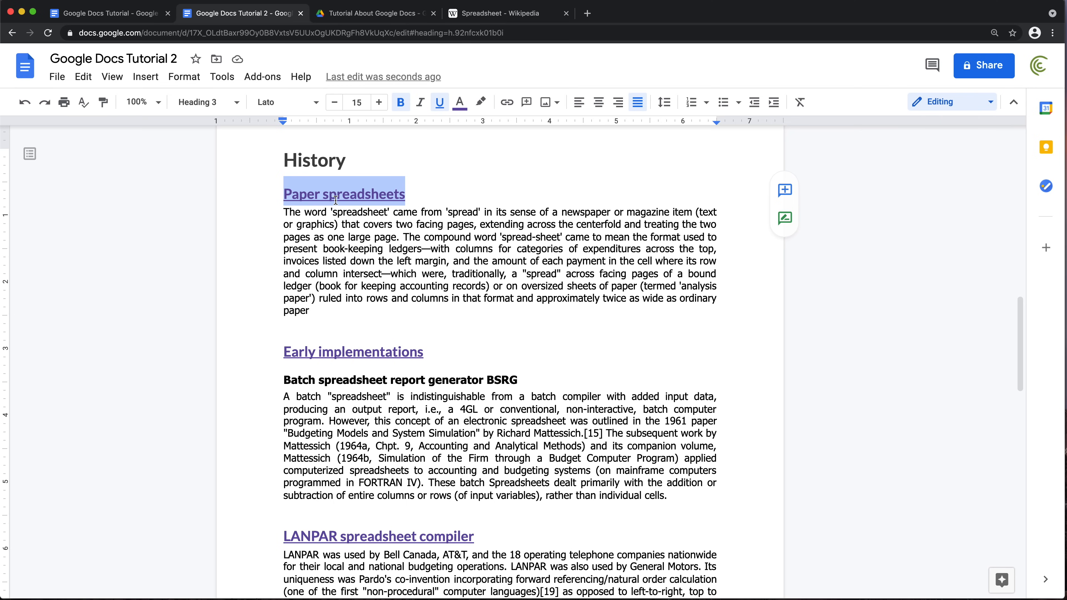
triple_click(369, 193)
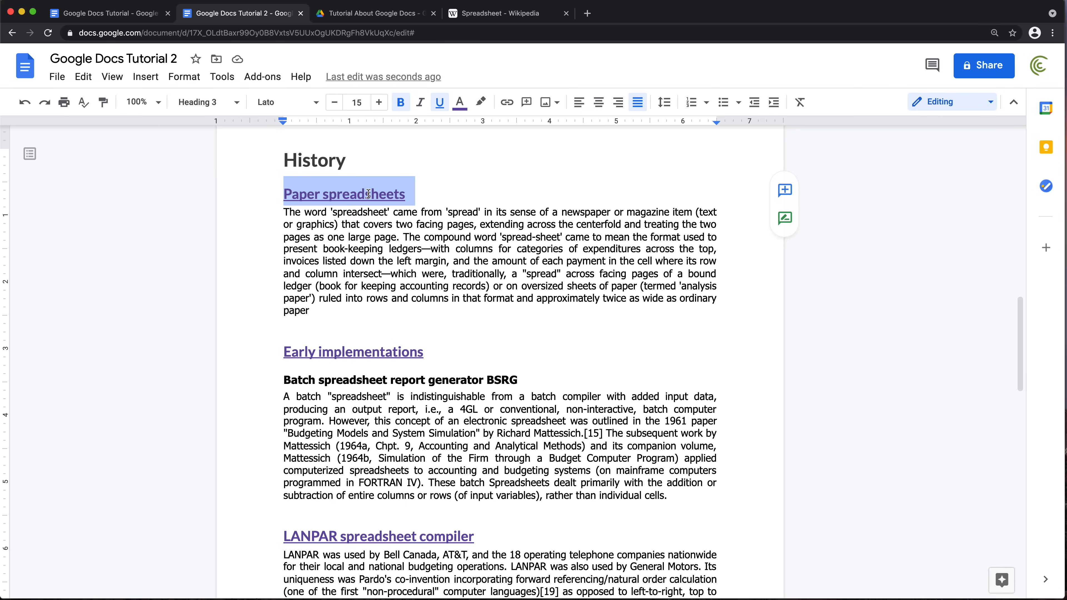
left_click(664, 105)
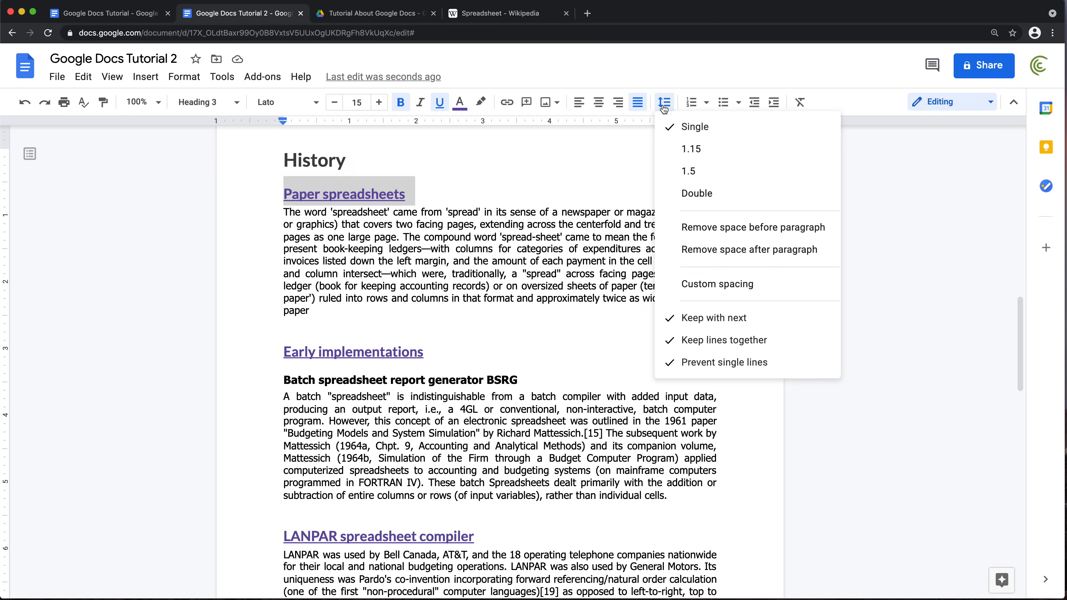
left_click(711, 290)
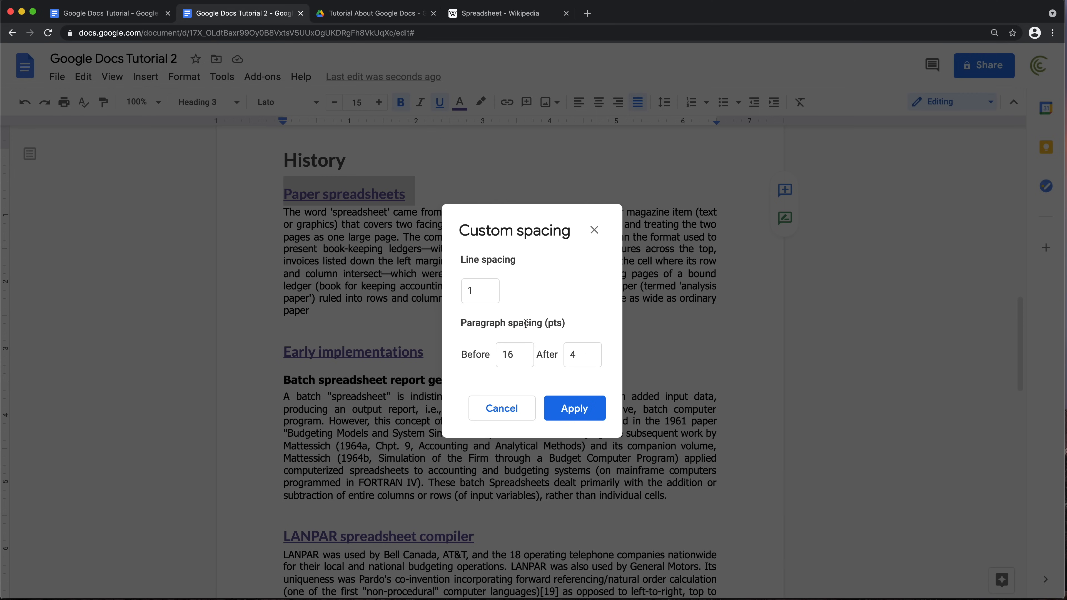
left_click(580, 356)
type("7")
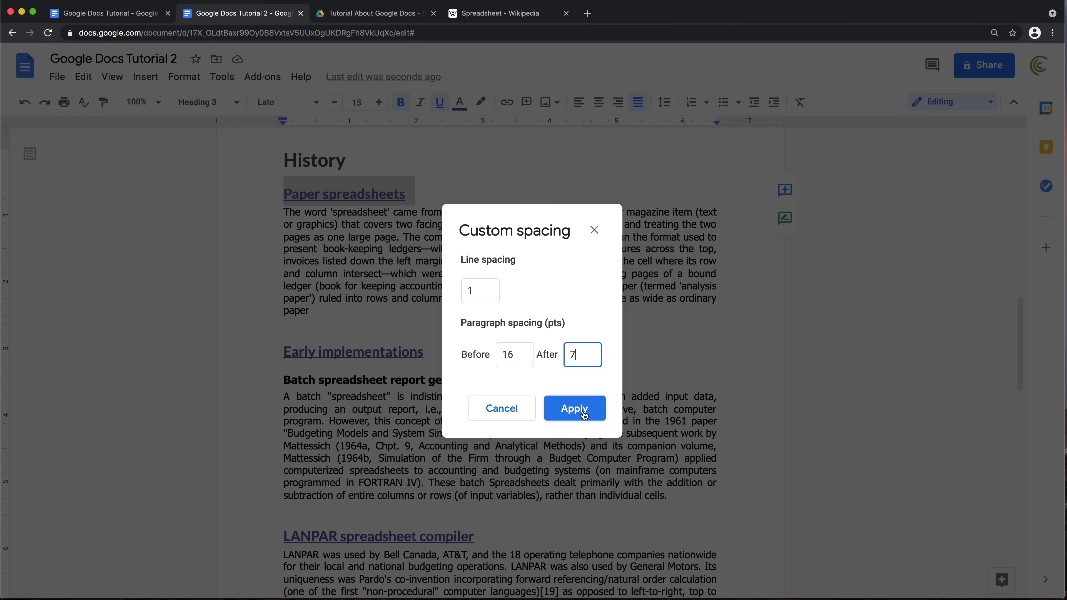
left_click(575, 408)
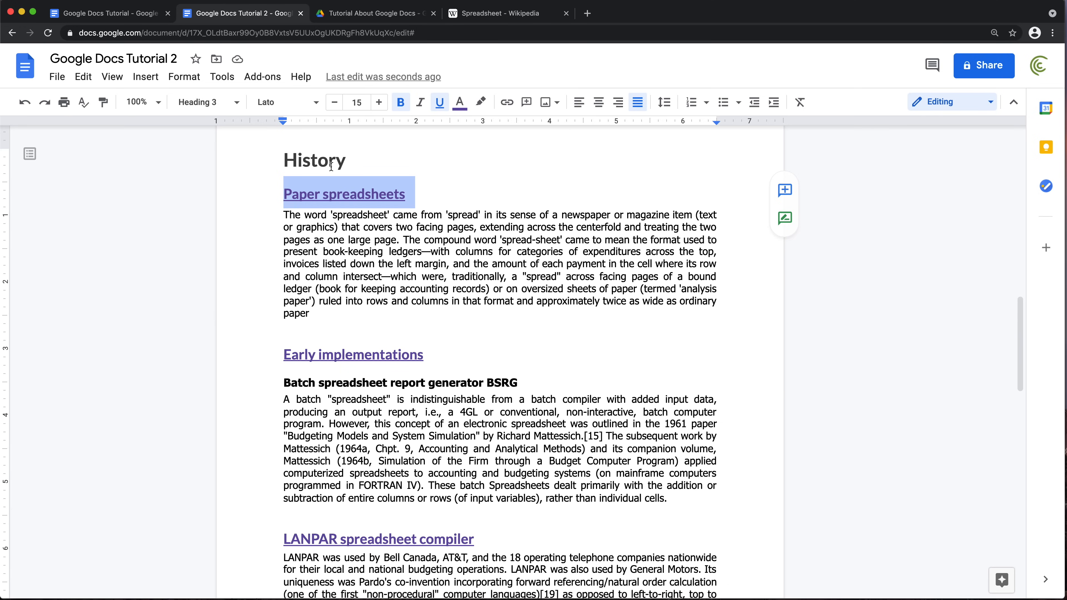
Update the Heading 3 style to match the "Paper spreadsheets" heading.
left_click(233, 104)
mouse_move(324, 383)
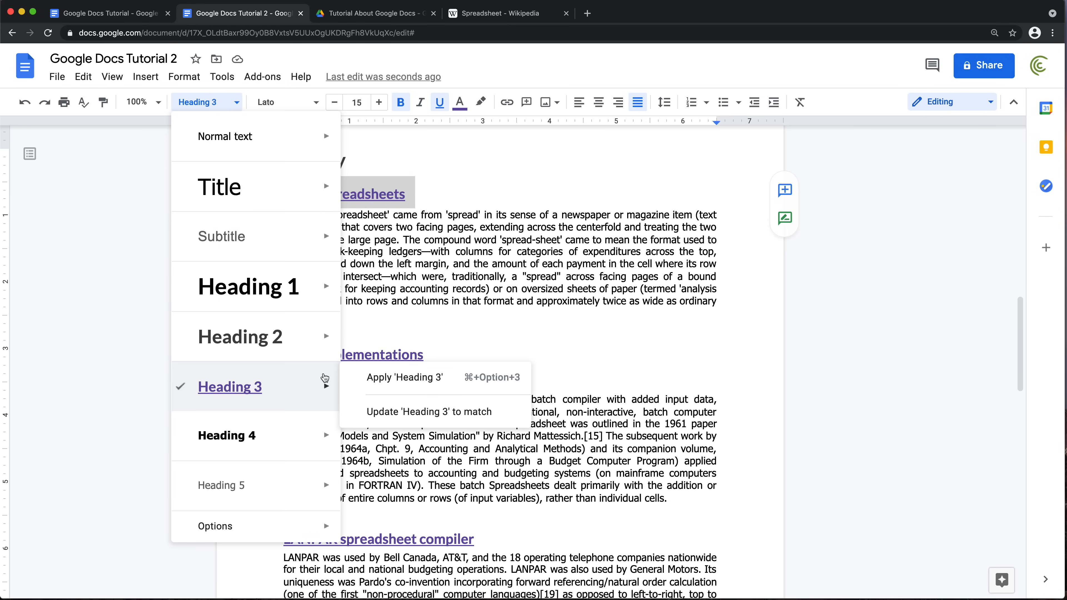
left_click(408, 410)
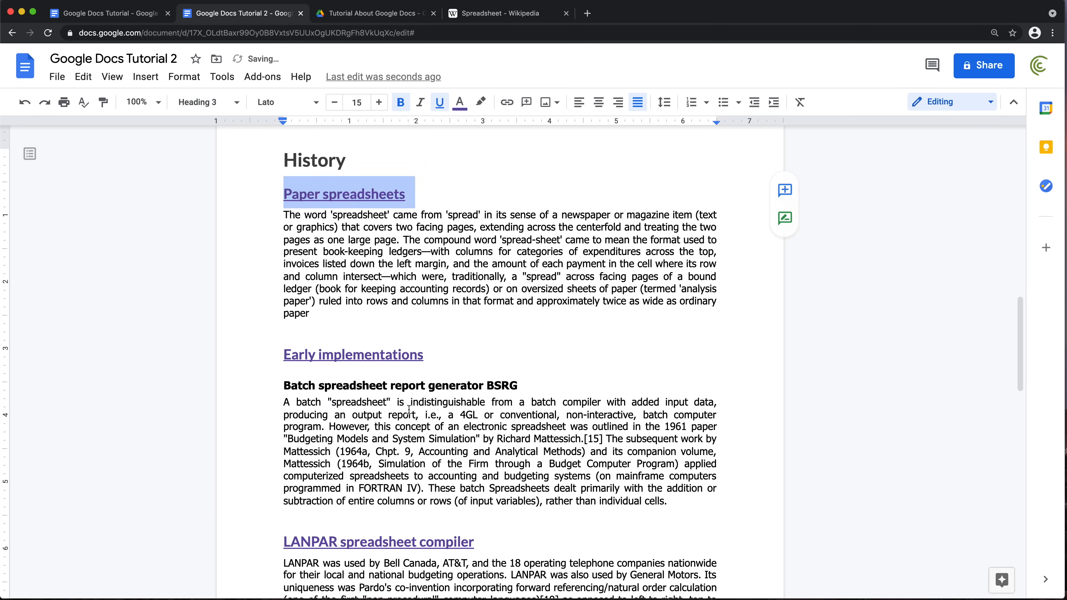
scroll(380, 274, "down", 1)
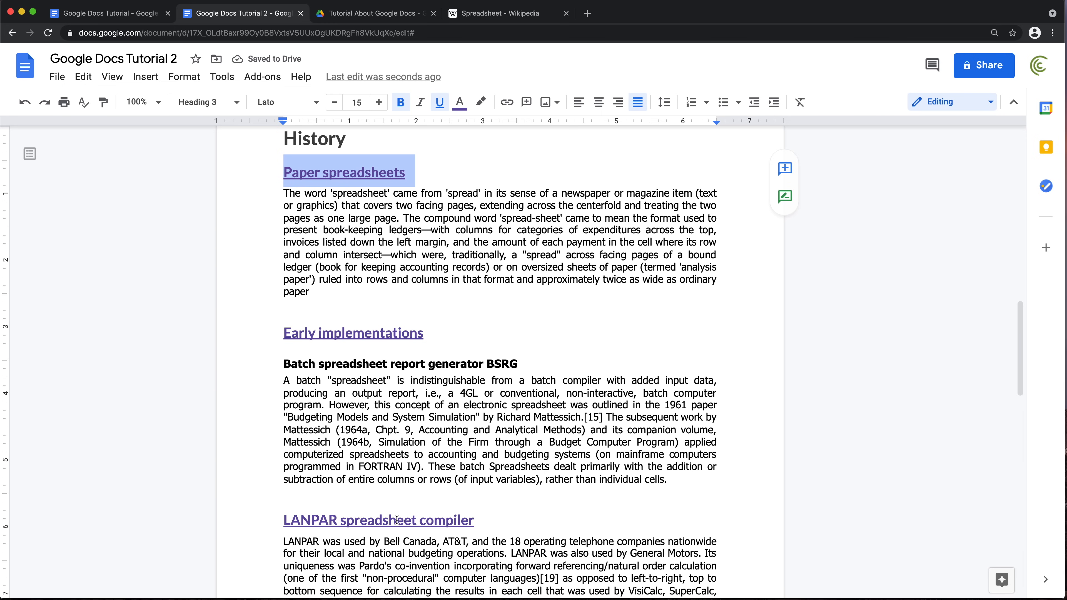
scroll(369, 465, "down", 4)
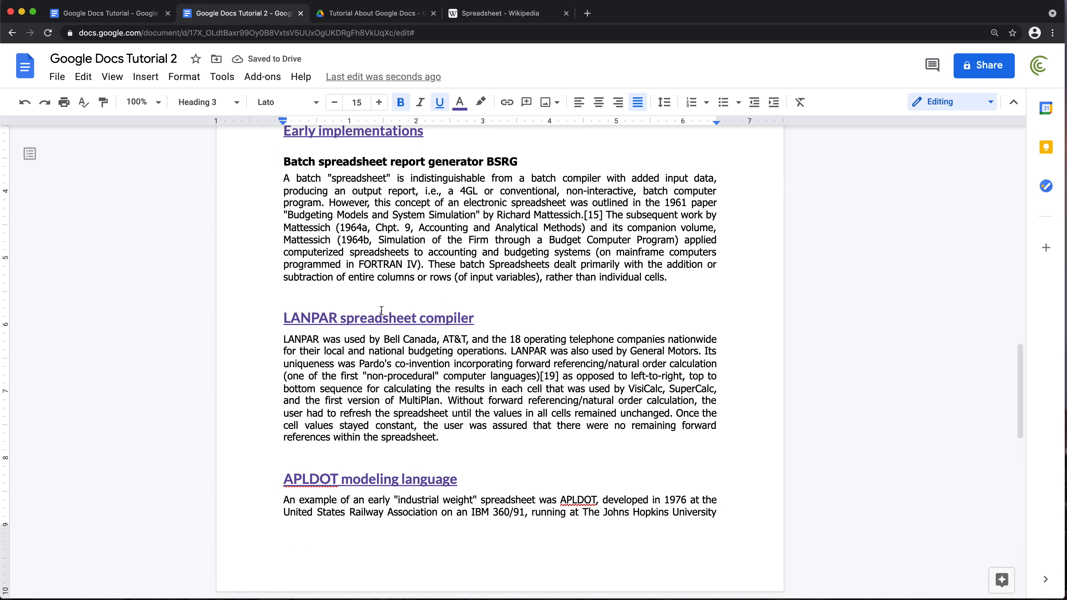
Set the custom paragraph spacing before the "Batch spreadsheet report generator BSRG" heading to 4 pt.
scroll(381, 310, "up", 3)
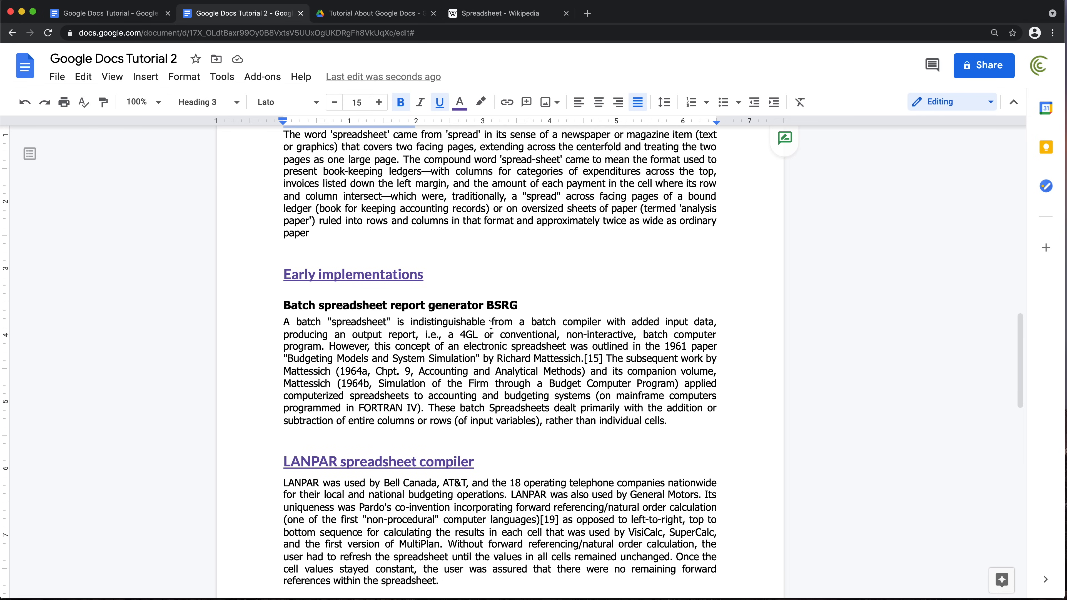
scroll(492, 324, "up", 1)
triple_click(438, 351)
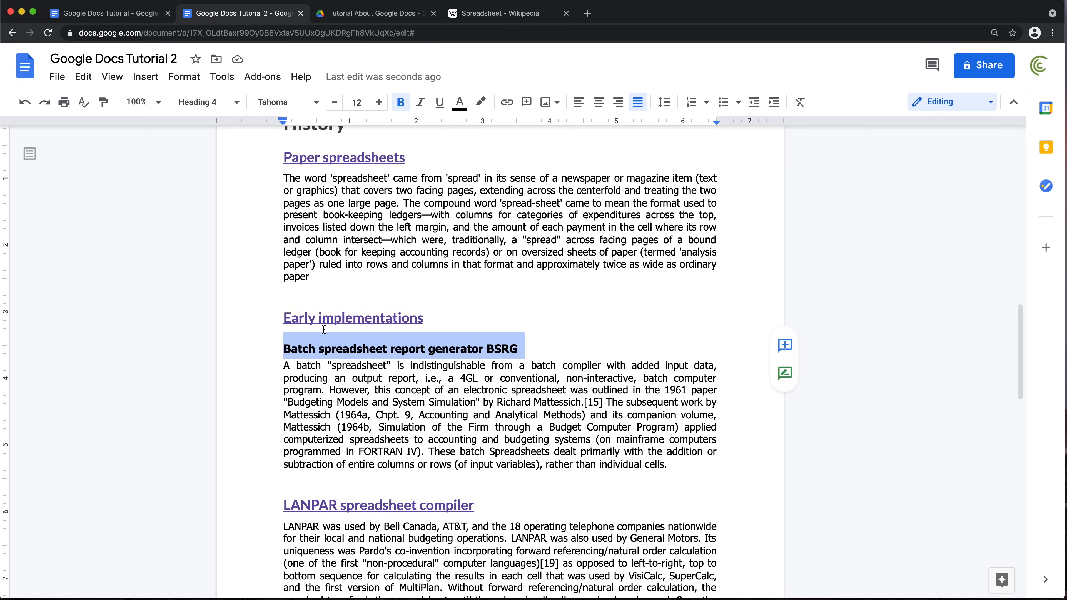
scroll(325, 348, "up", 1)
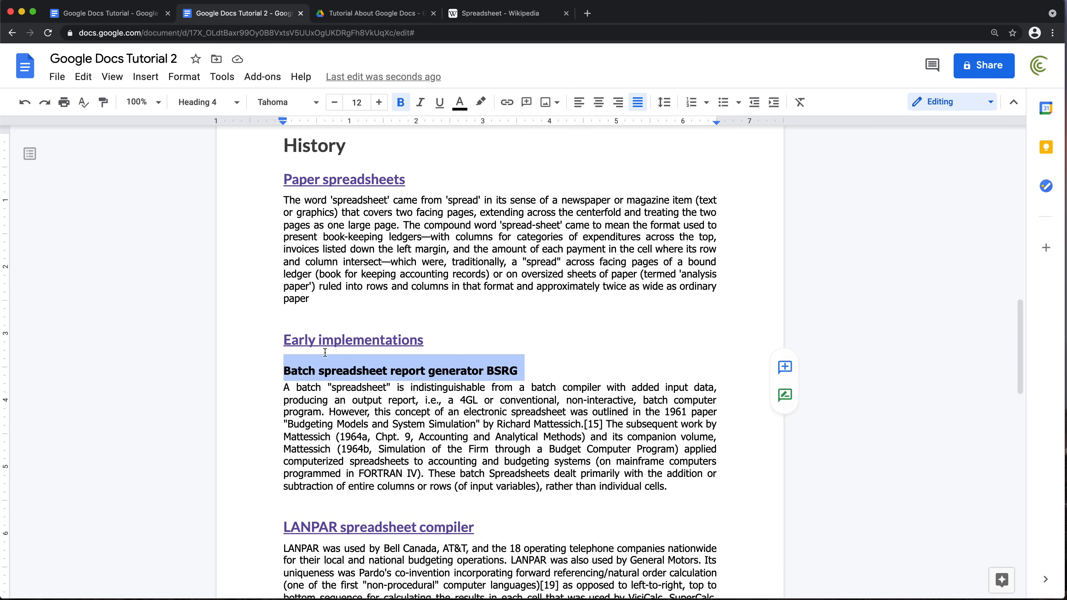
scroll(340, 374, "up", 1)
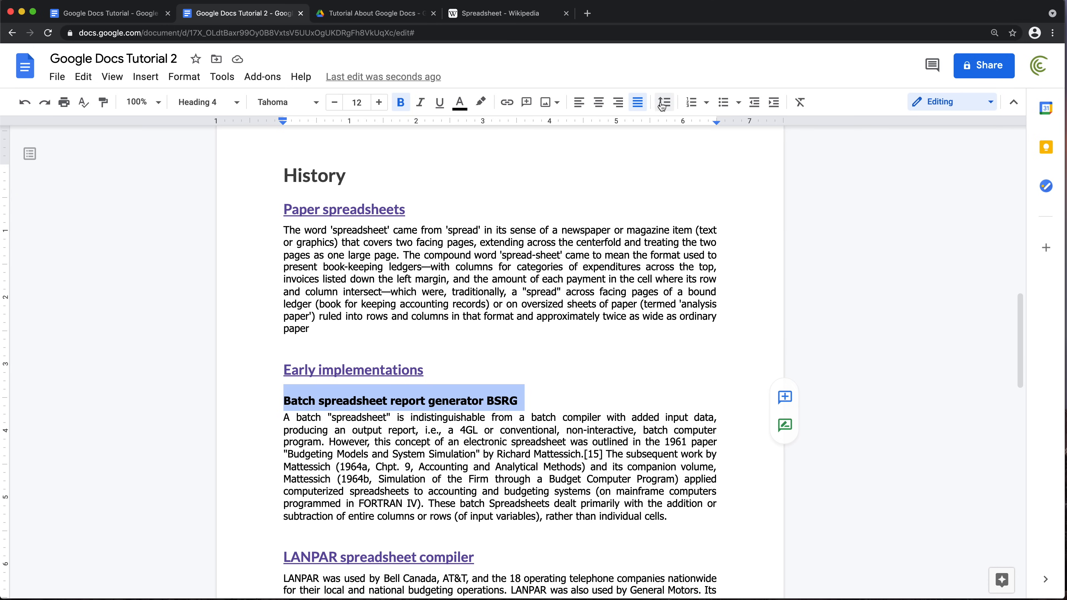
left_click(662, 104)
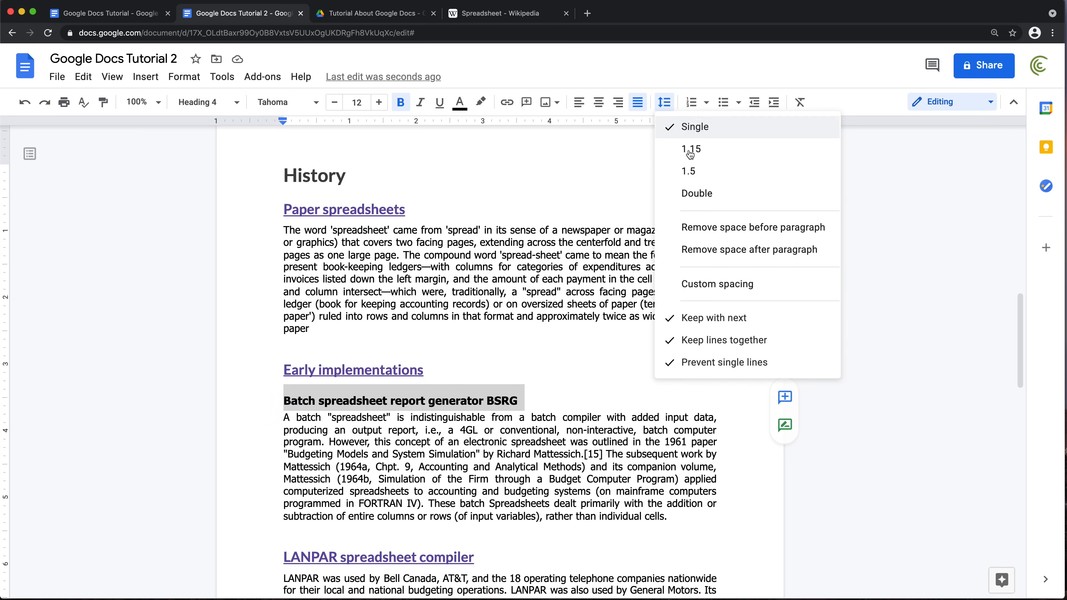
left_click(713, 286)
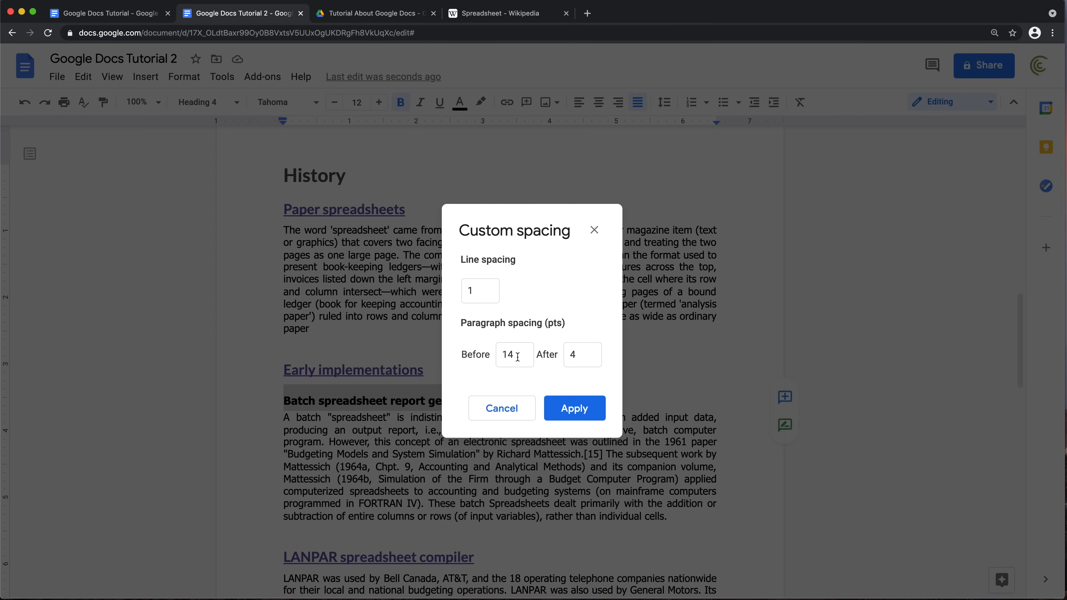
left_click_drag(519, 358, 495, 360)
type("4")
left_click(574, 407)
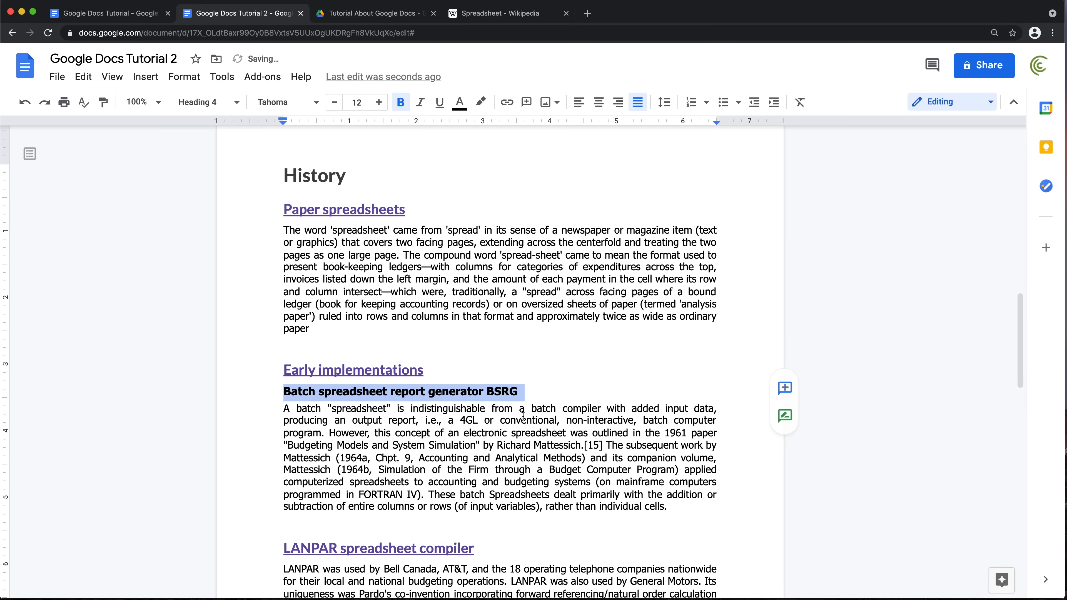
Update the Heading 4 style to match the "Batch spreadsheet report generator BSRG" heading.
left_click(237, 107)
mouse_move(326, 433)
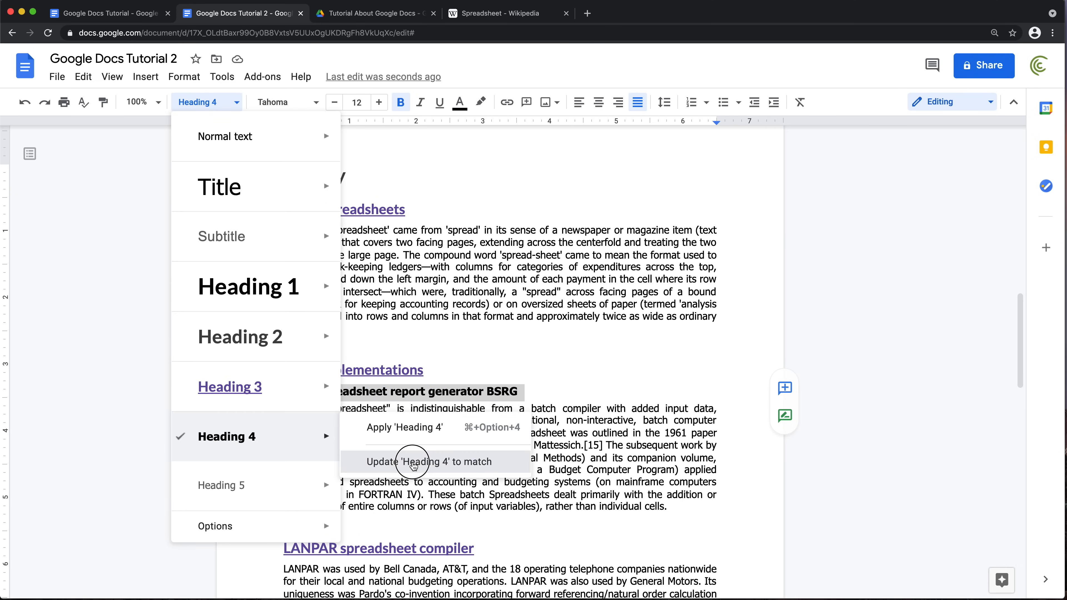
left_click(414, 462)
left_click(562, 446)
Review the spacing across the styled document, and compare it with the "Batch spreadsheet report generator BSRG" section in the Google Docs Tutorial document.
scroll(562, 443, "down", 1)
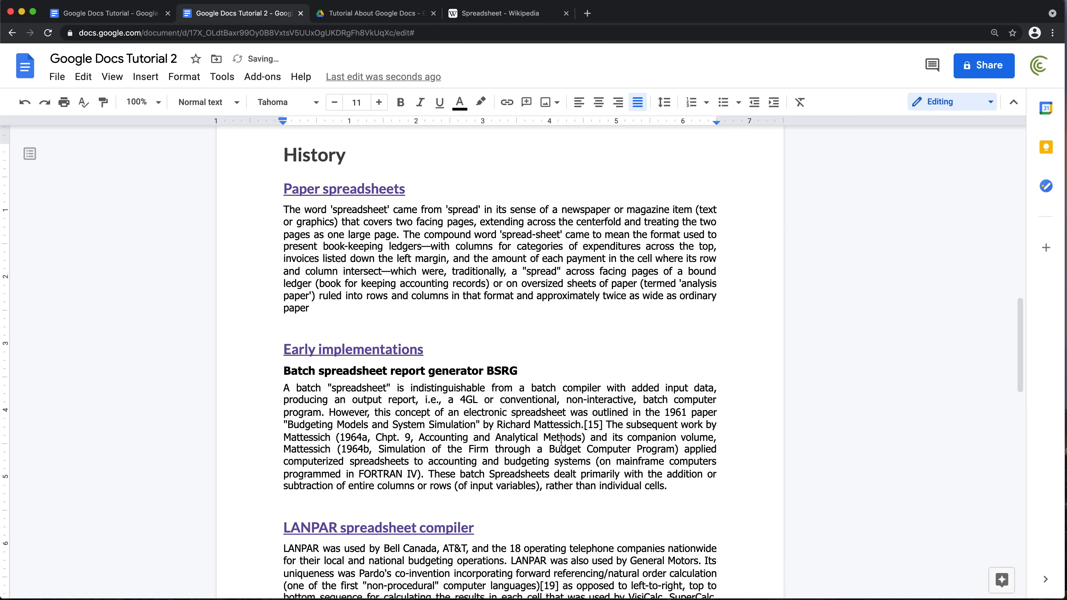
scroll(561, 441, "down", 15)
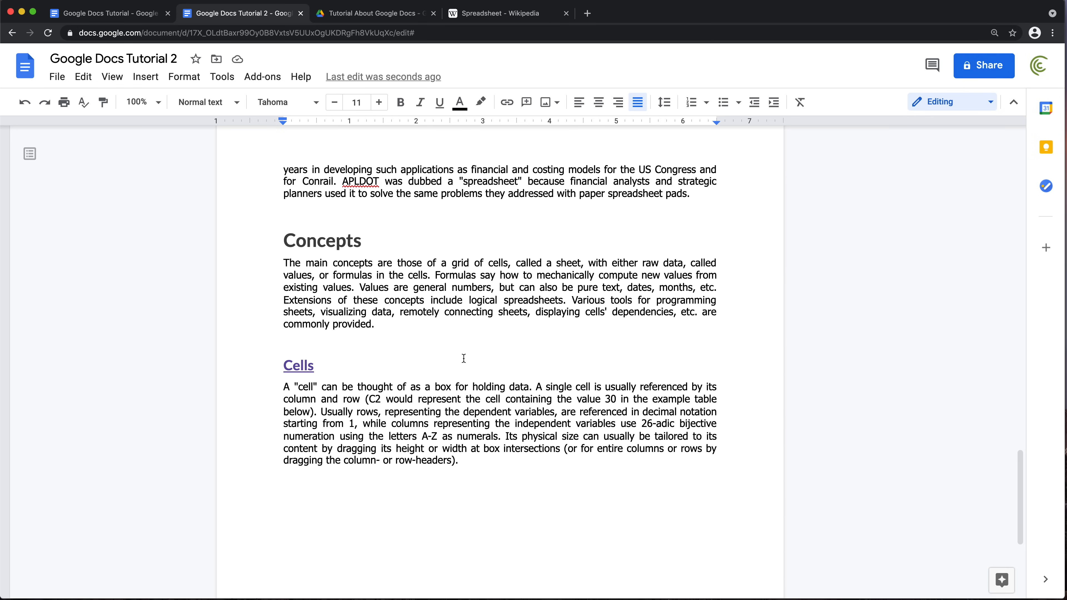
scroll(464, 358, "up", 15)
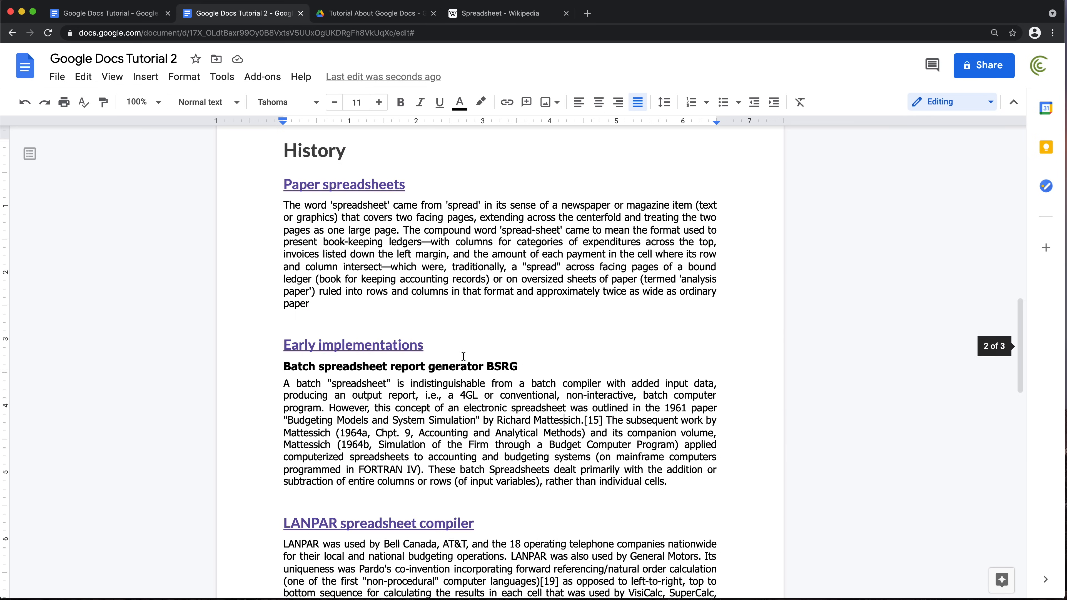
scroll(464, 356, "up", 10)
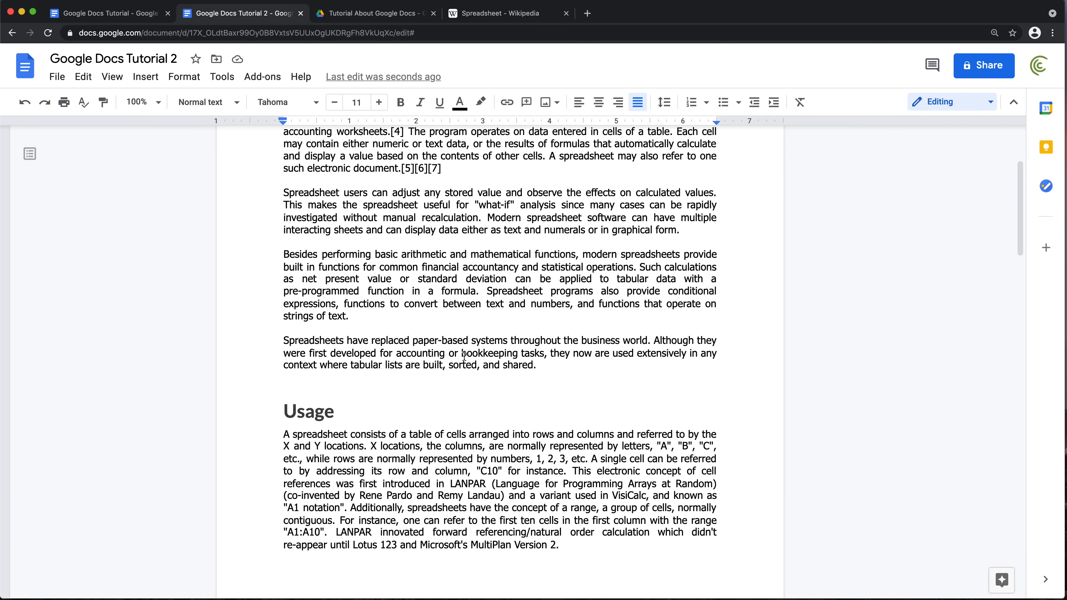
scroll(463, 356, "up", 4)
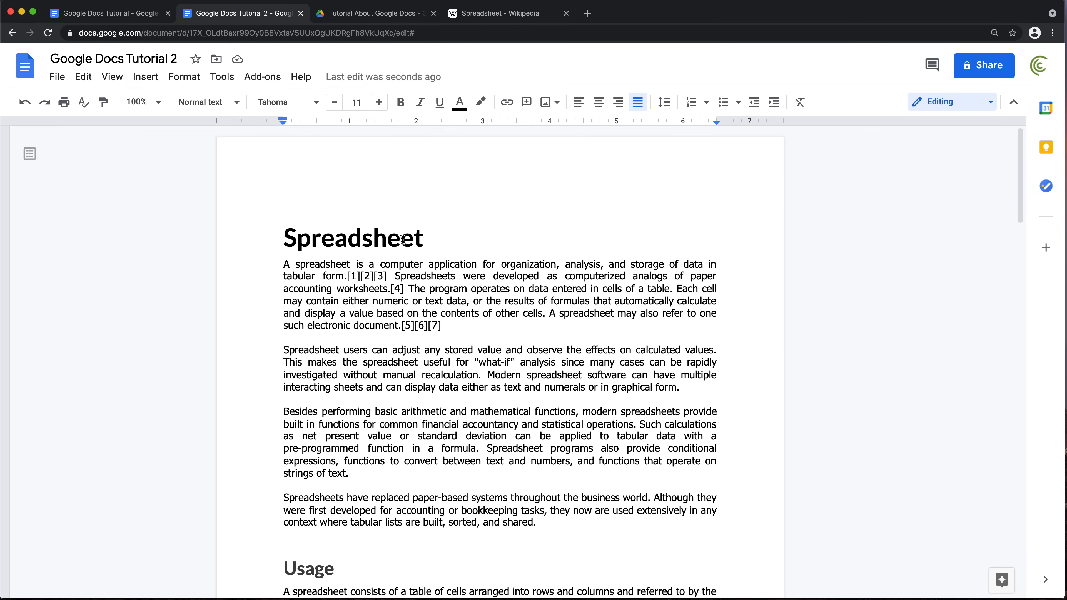
left_click(120, 14)
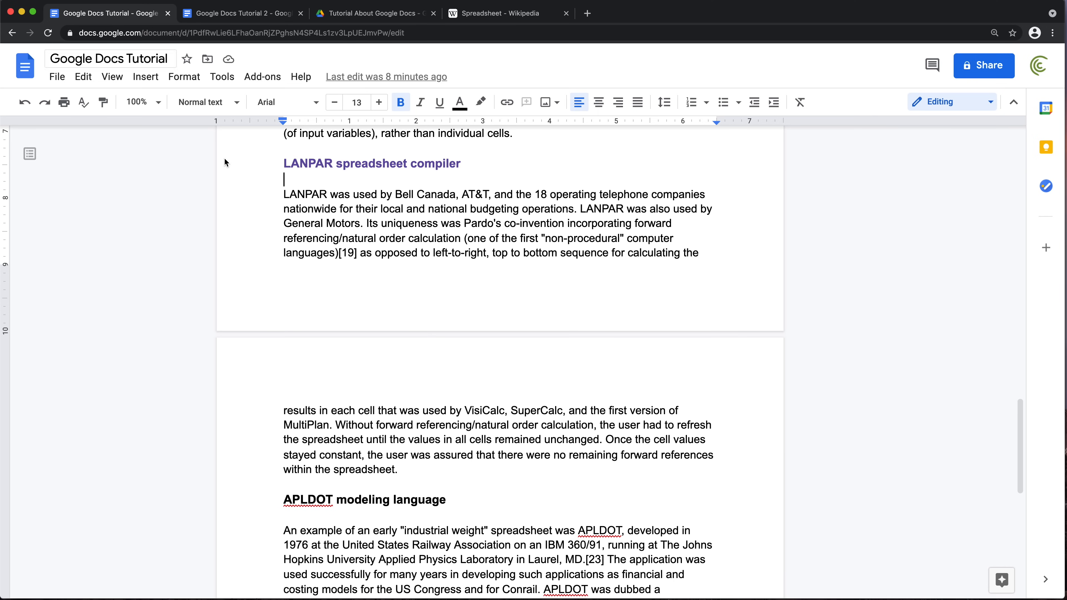
scroll(435, 286, "up", 5)
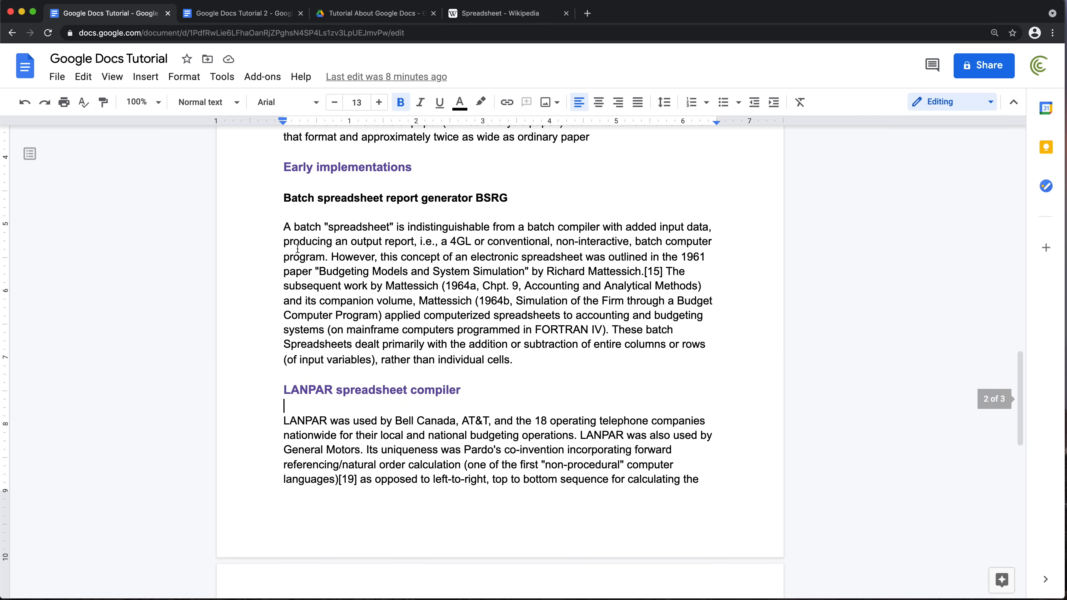
left_click_drag(283, 227, 557, 362)
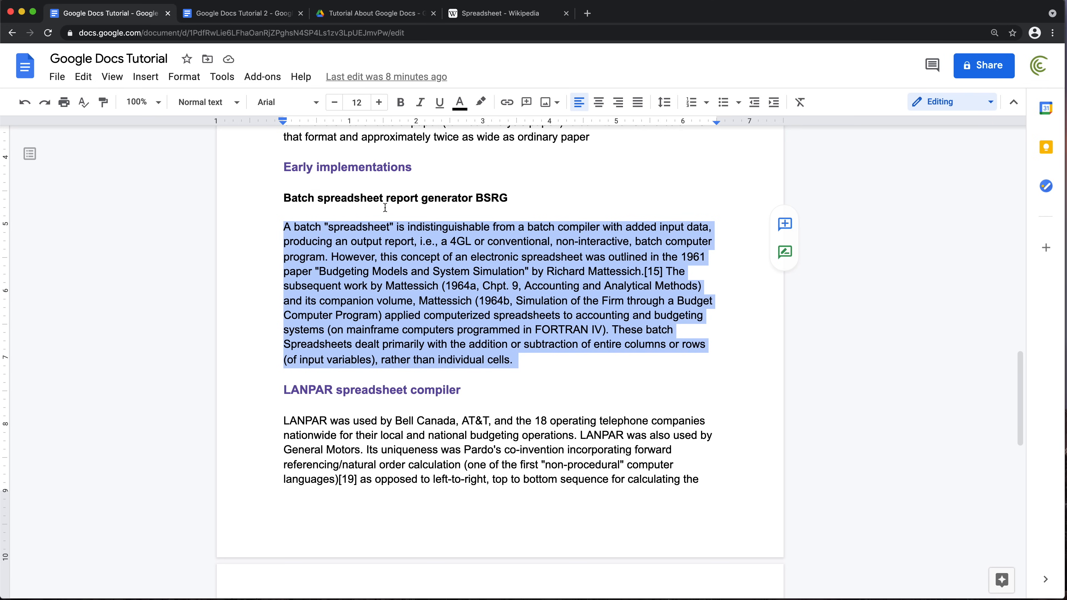
left_click(258, 17)
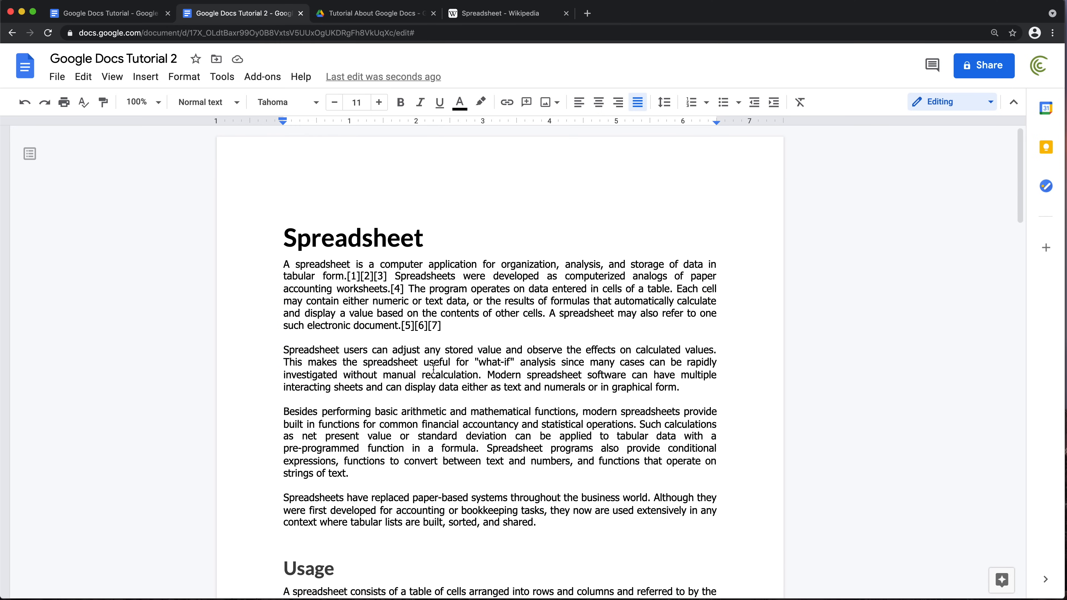
Review the styled headings throughout the document, checking the style applied to the "Batch spreadsheet report generator BSRG" heading.
scroll(405, 389, "down", 20)
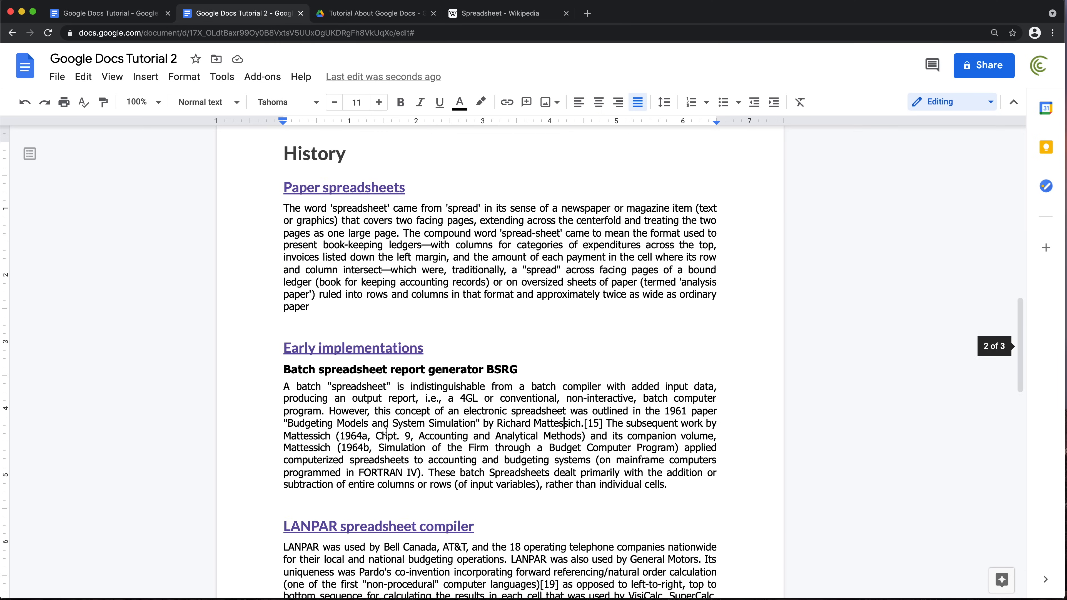
left_click_drag(290, 252, 508, 252)
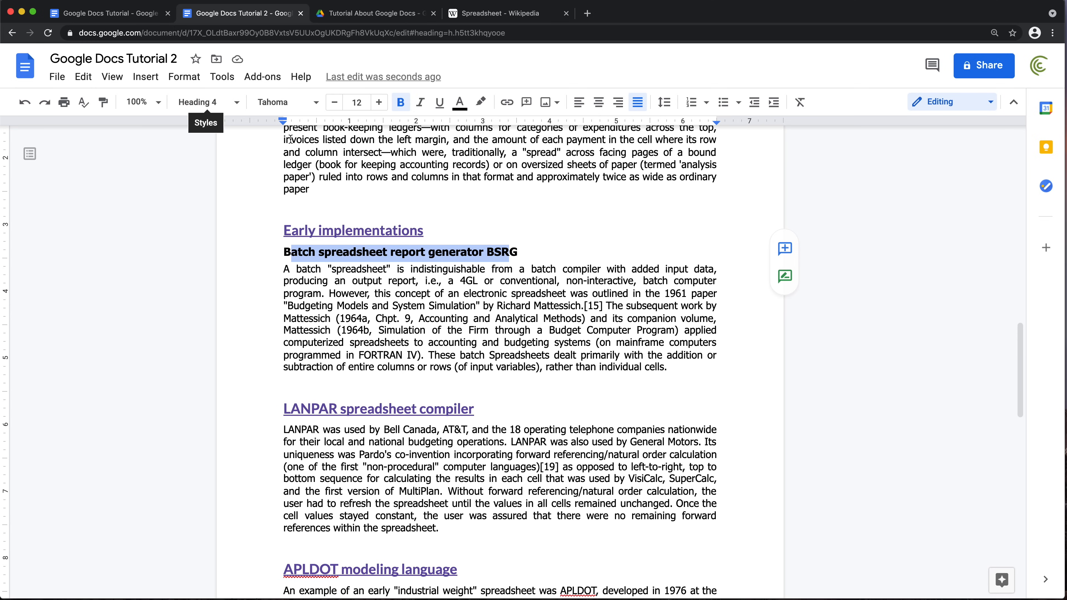
left_click(540, 252)
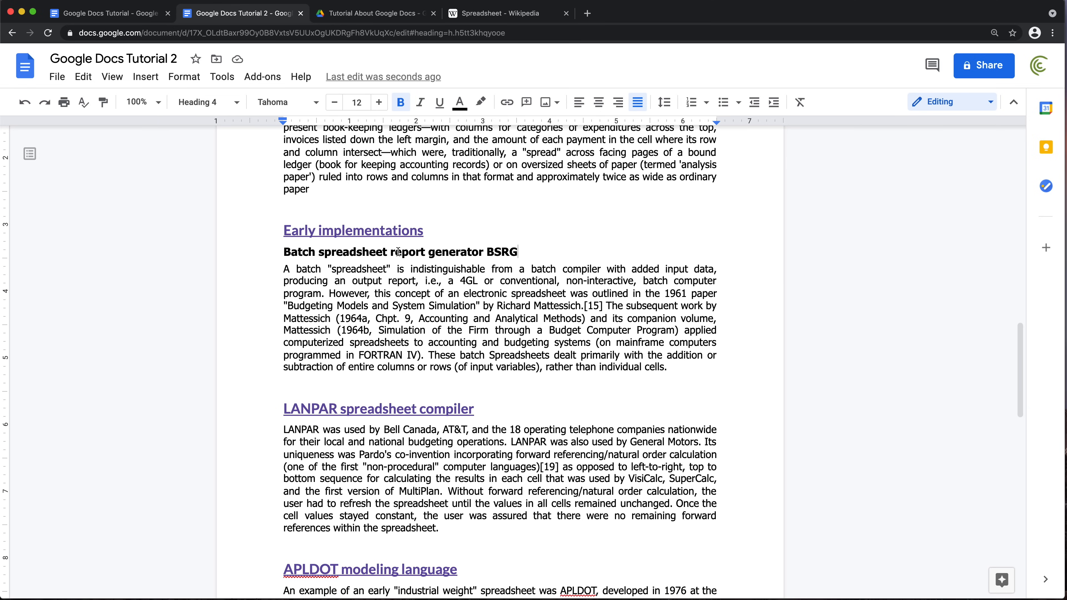
scroll(518, 265, "up", 1)
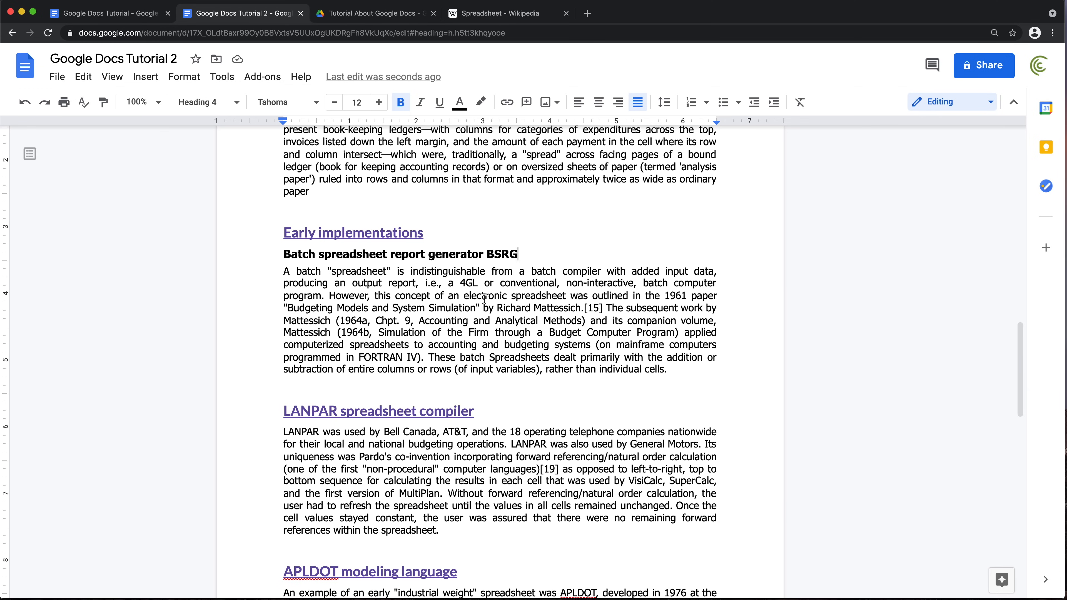
scroll(483, 301, "up", 15)
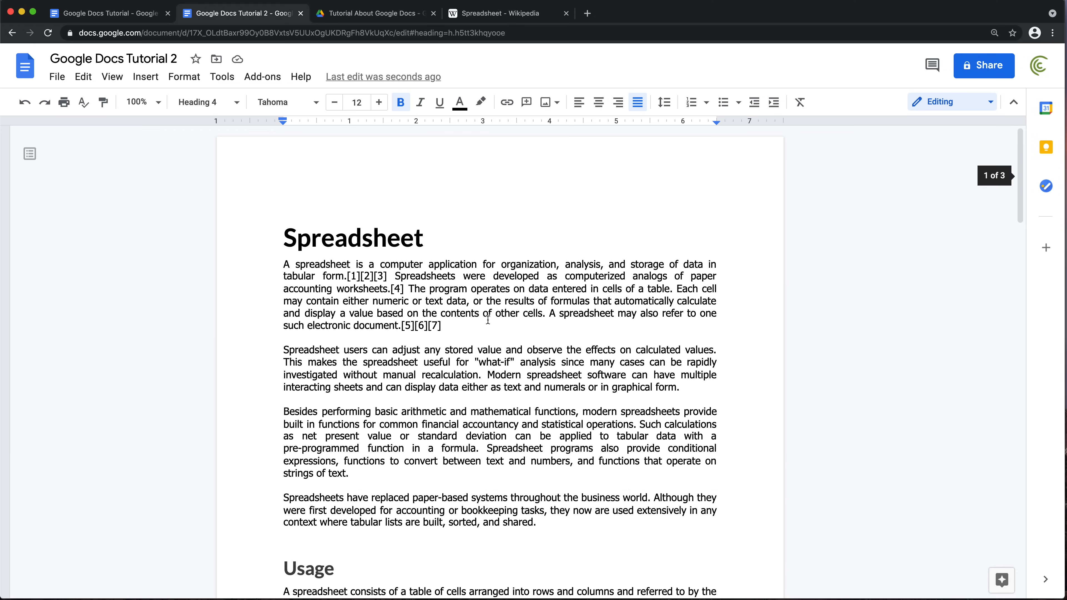
scroll(431, 315, "down", 20)
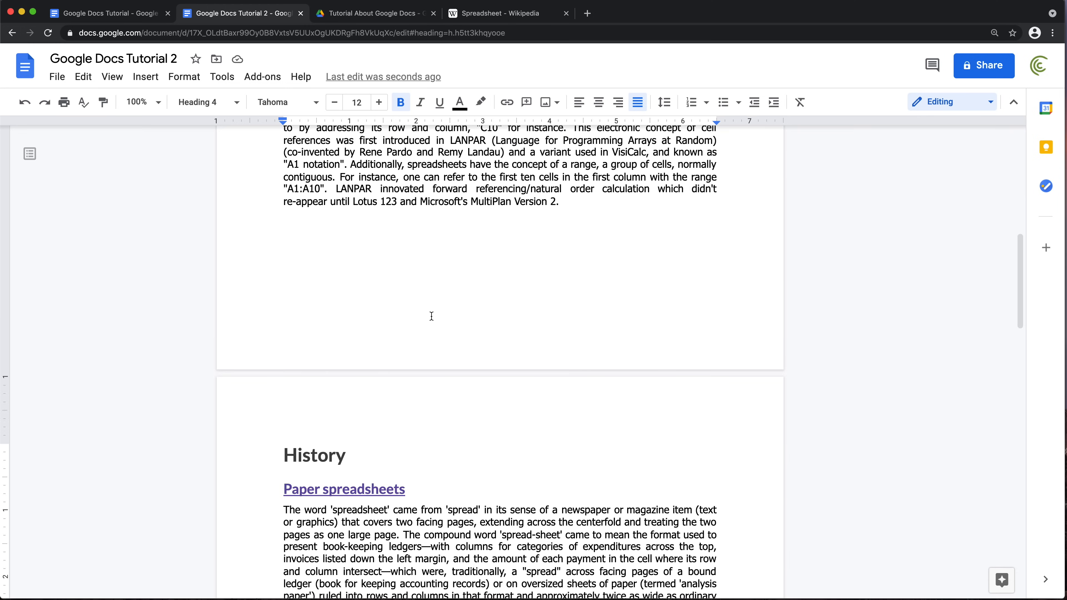
Add blank lines below the last paragraph of the Cells section and delete the surplus ones.
left_click(505, 225)
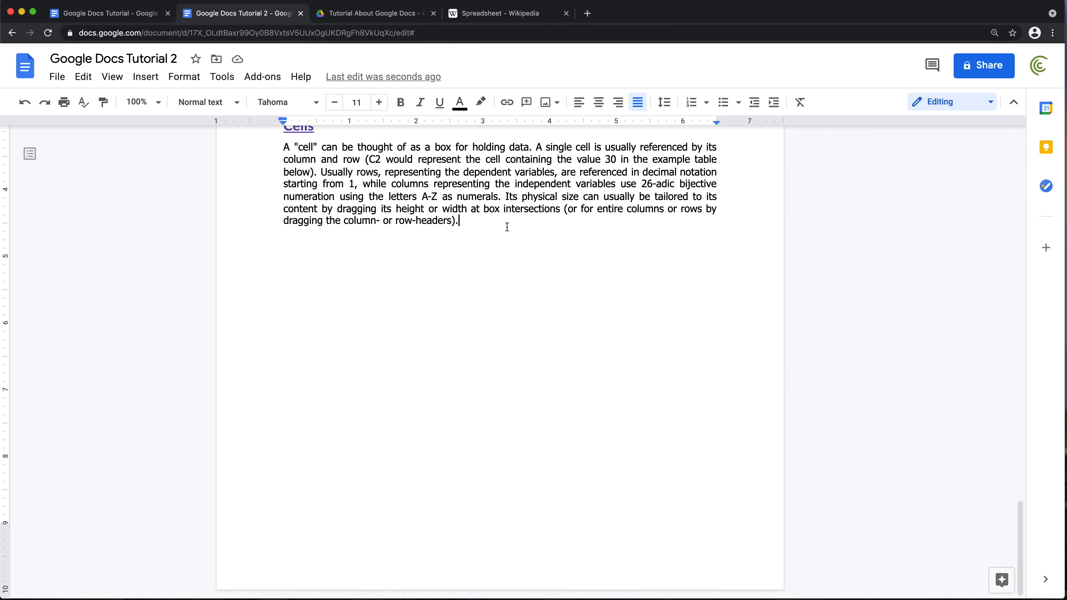
key("Return")
key("Return")
scroll(321, 253, "up", 2)
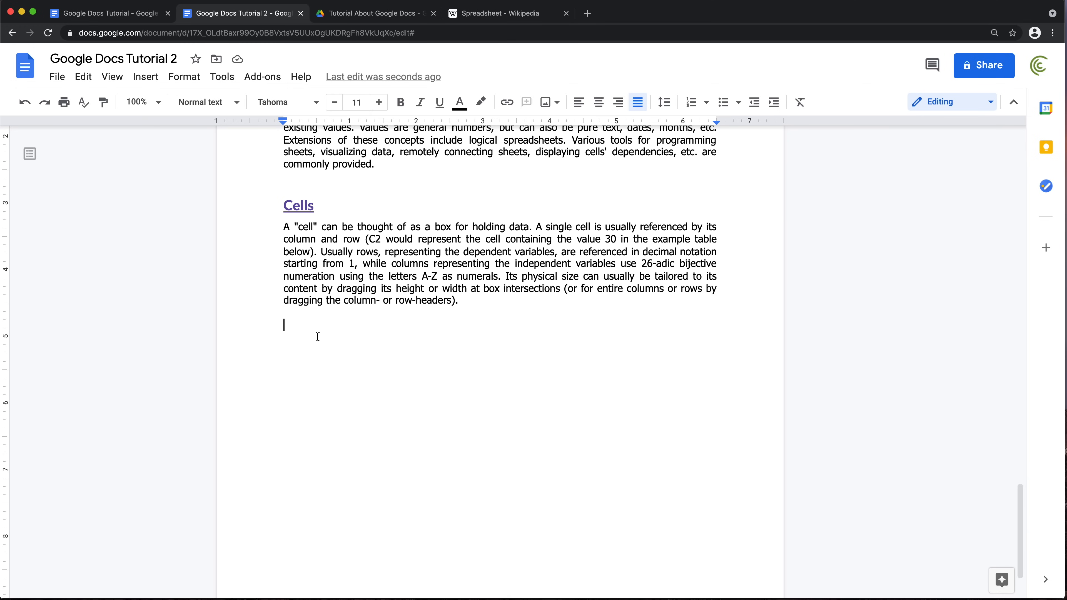
scroll(341, 329, "down", 5)
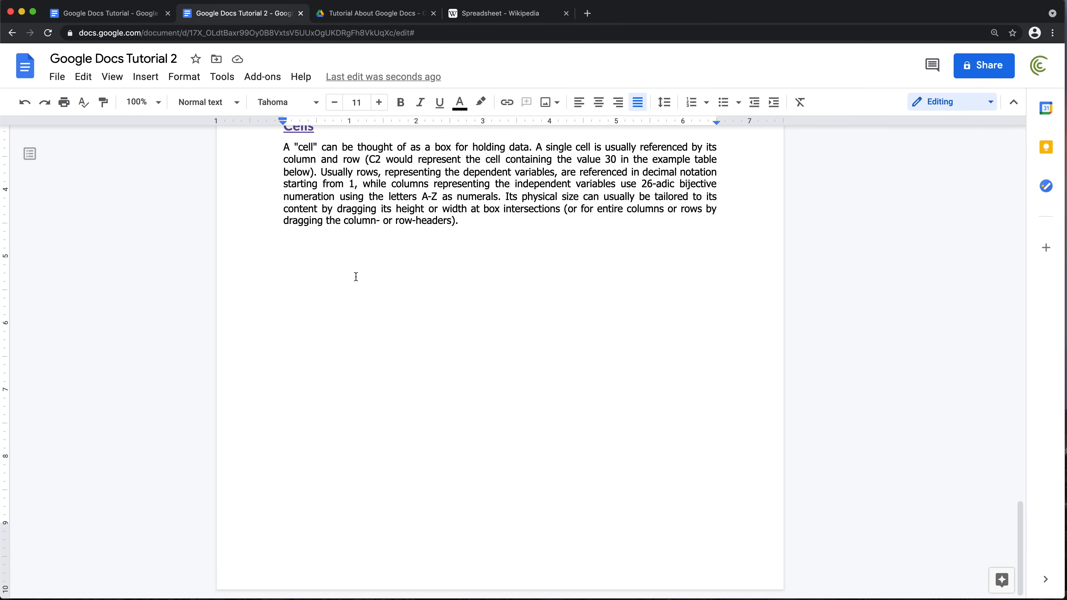
key("Return")
key("Return")
key("Return")
key("Return")
key("Return")
key("Return")
key("BackSpace")
key("BackSpace")
Insert a page break below the Cells section to start a new page.
left_click(147, 80)
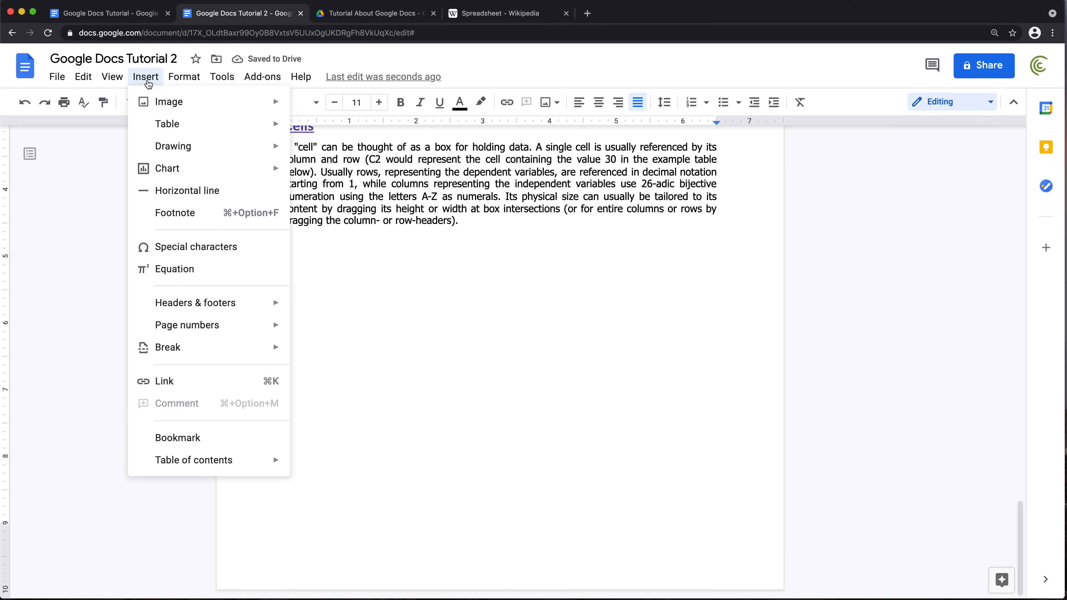
mouse_move(232, 345)
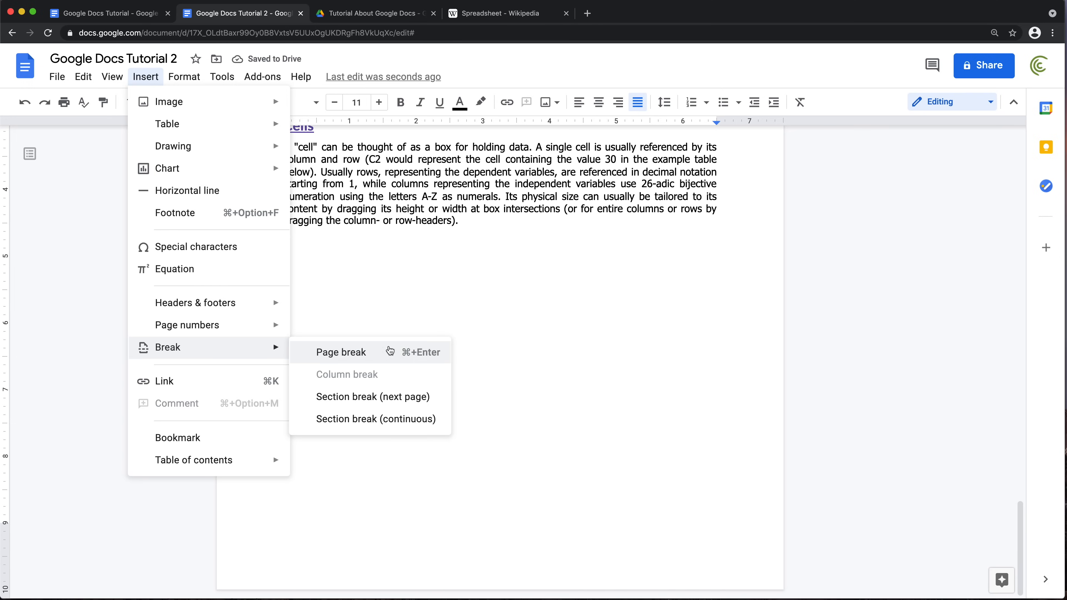
left_click(384, 353)
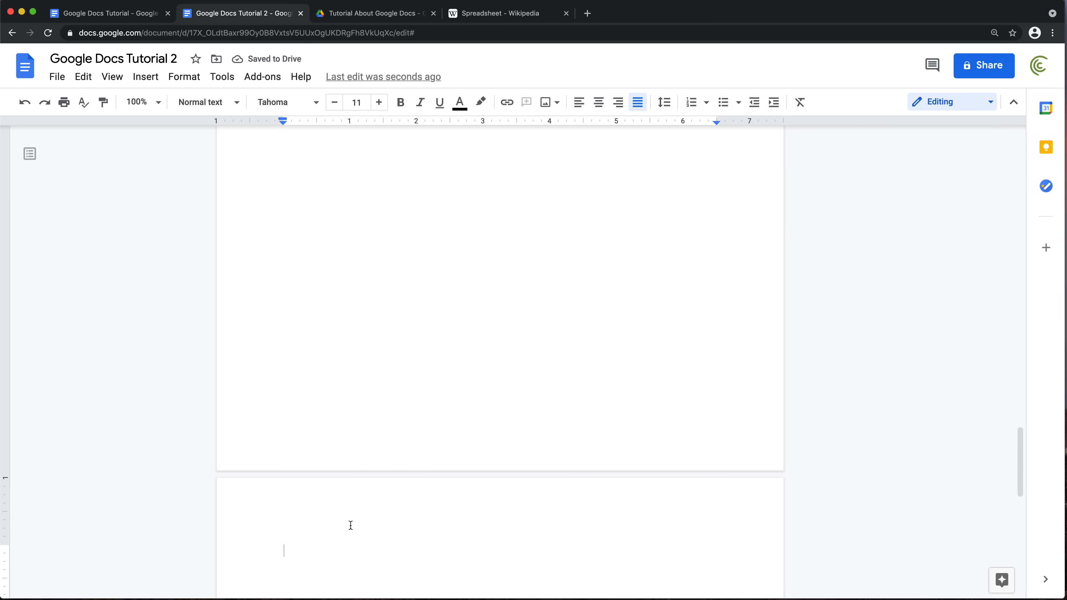
scroll(374, 262, "up", 1)
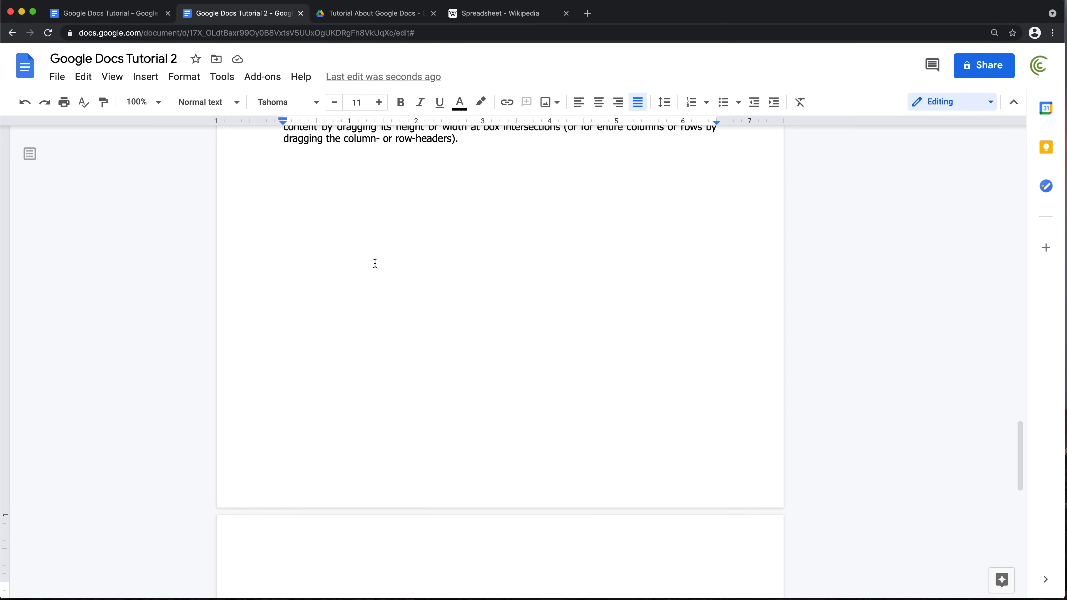
scroll(349, 262, "down", 2)
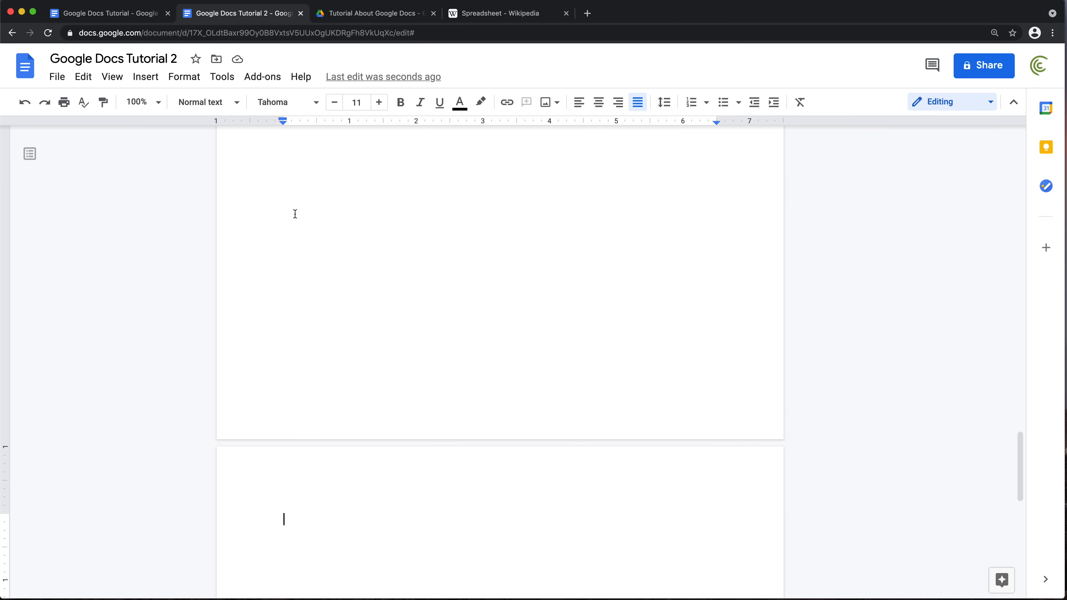
Insert a table of contents with page numbers on the new last page.
scroll(327, 529, "down", 2)
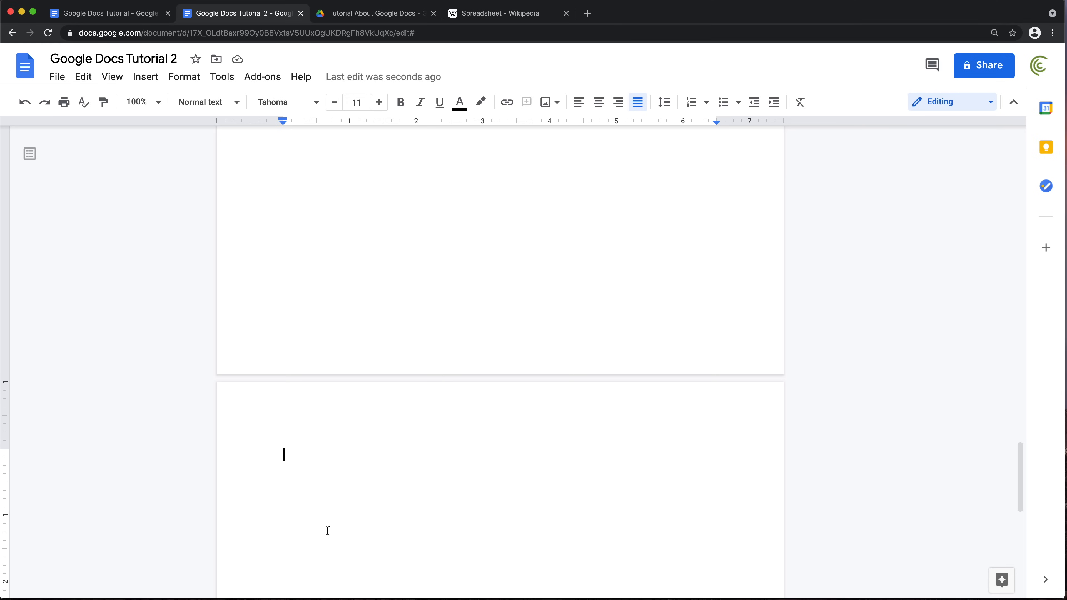
scroll(300, 458, "down", 2)
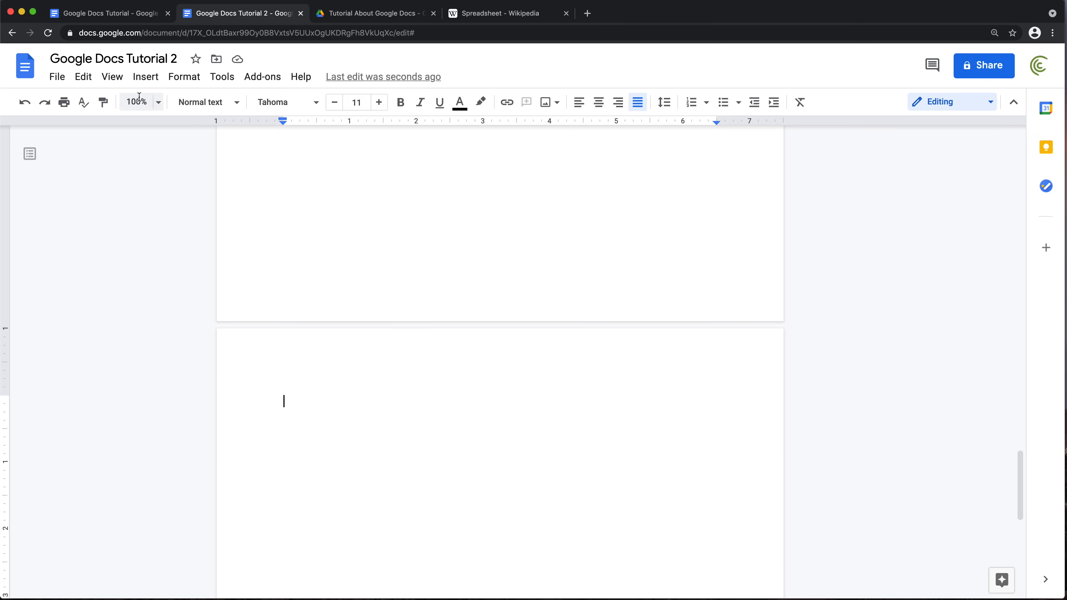
left_click(148, 77)
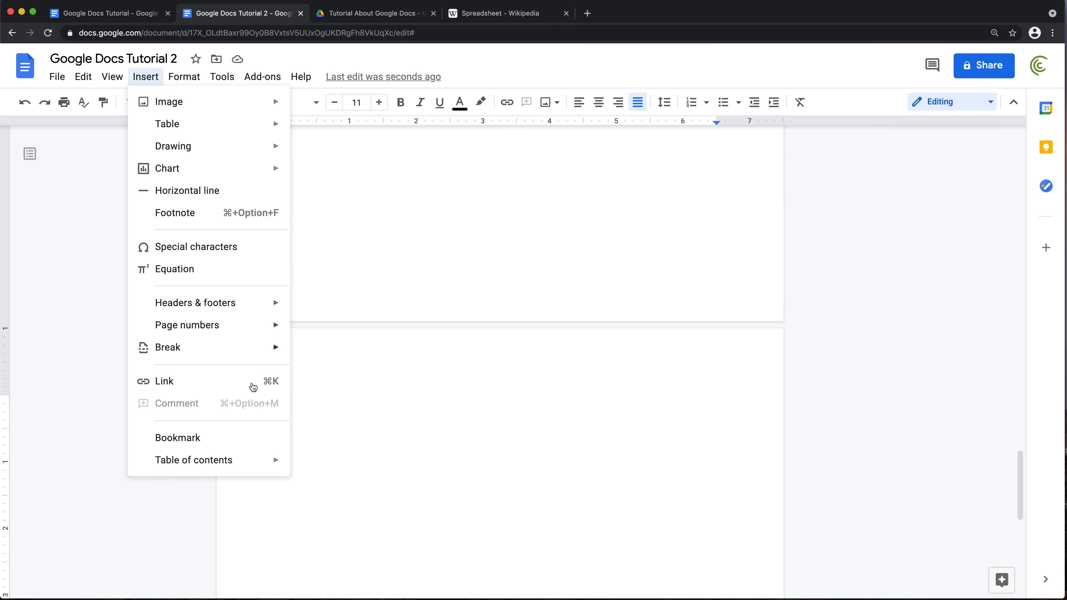
mouse_move(251, 463)
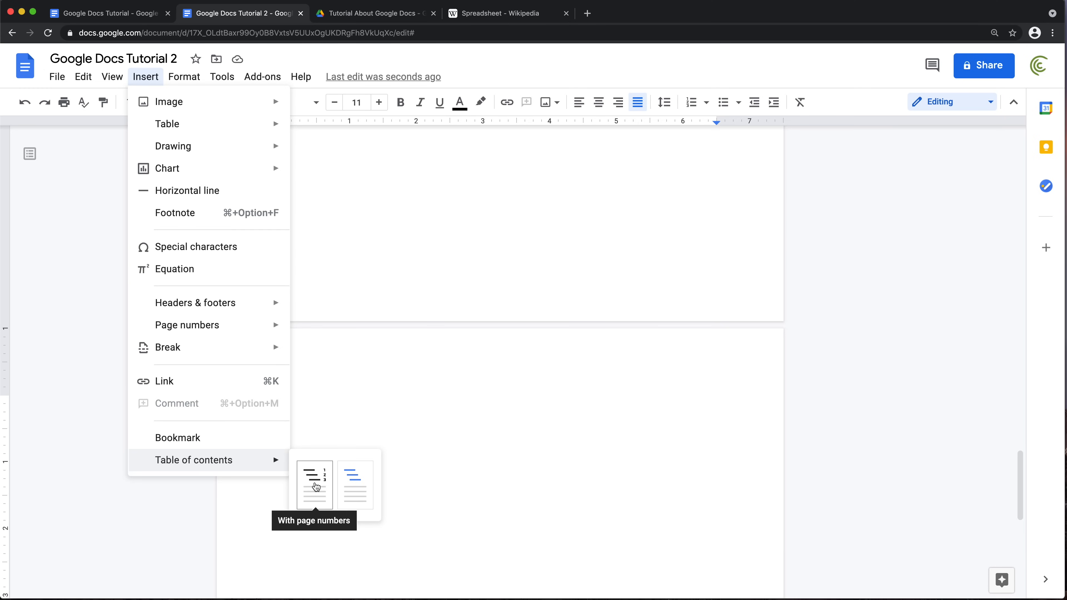
left_click(316, 487)
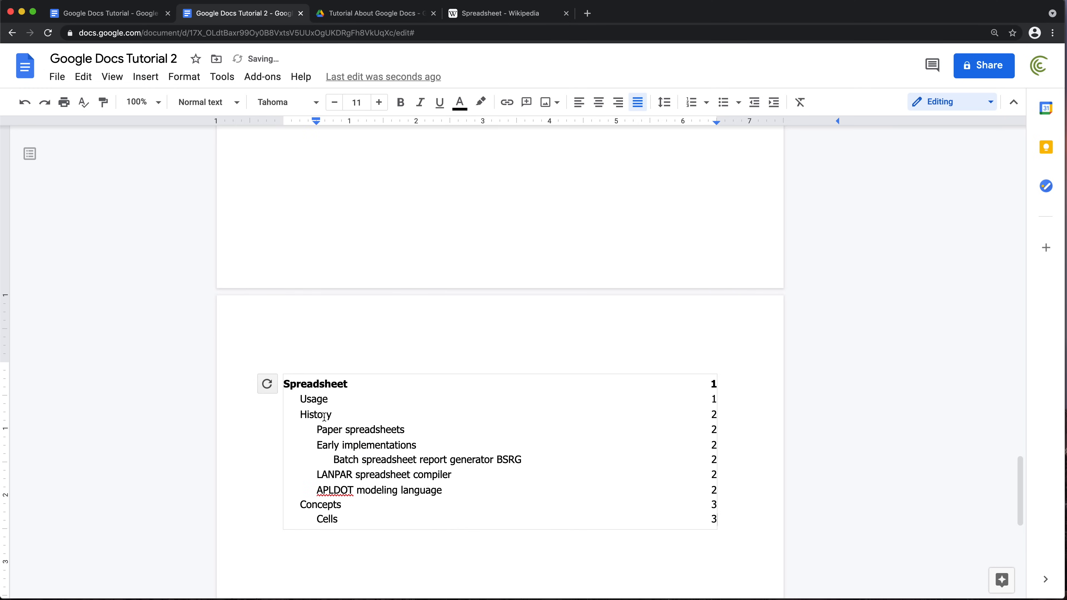
scroll(324, 417, "down", 1)
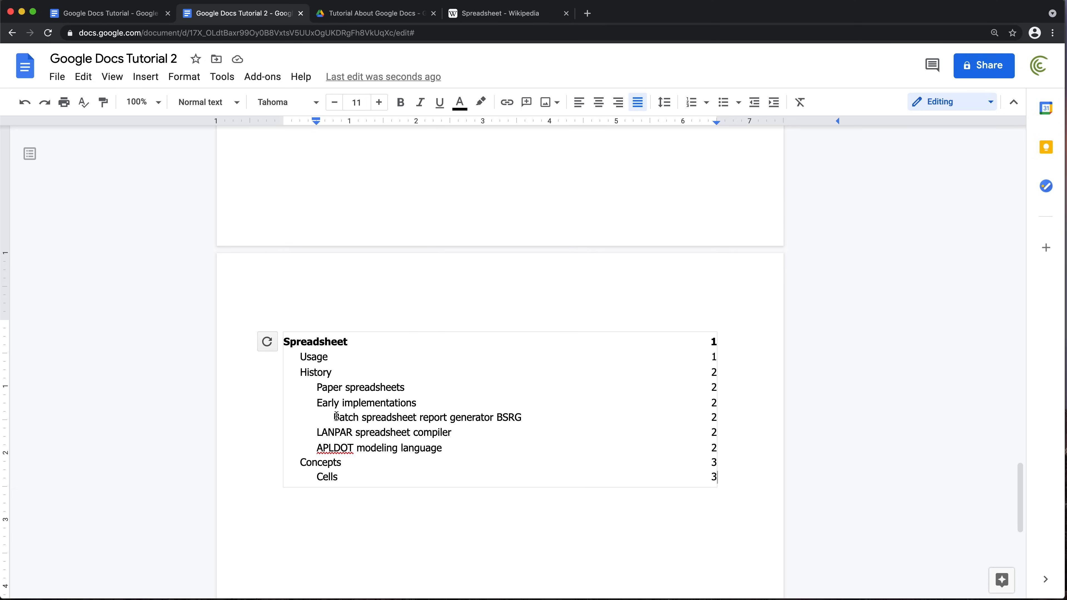
Change the "Batch spreadsheet report generator BSRG" heading under Early implementations to the Normal text style.
left_click_drag(335, 417, 521, 417)
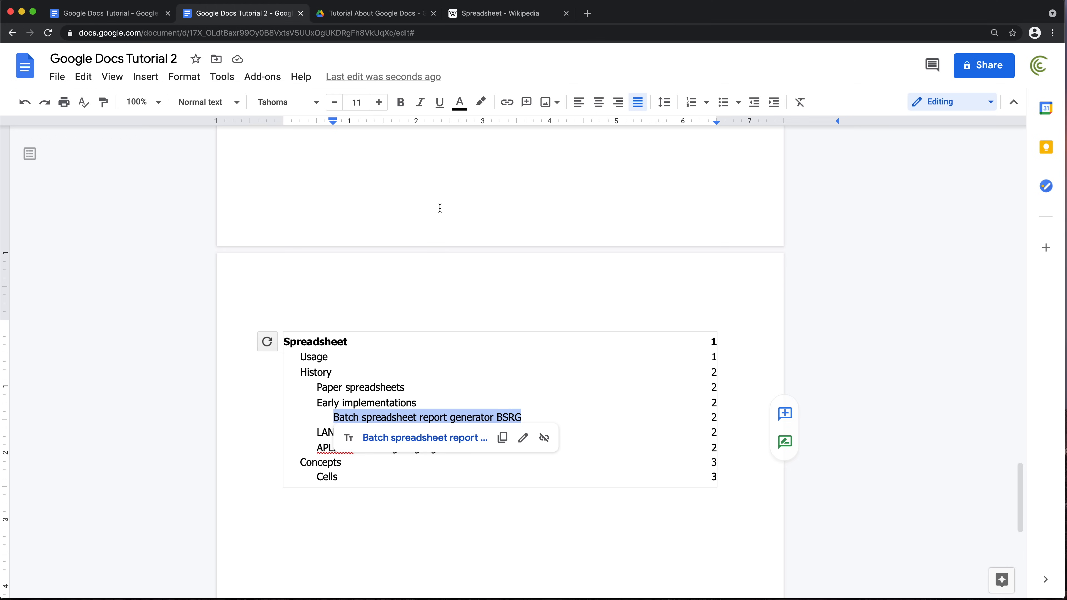
scroll(444, 225, "up", 10)
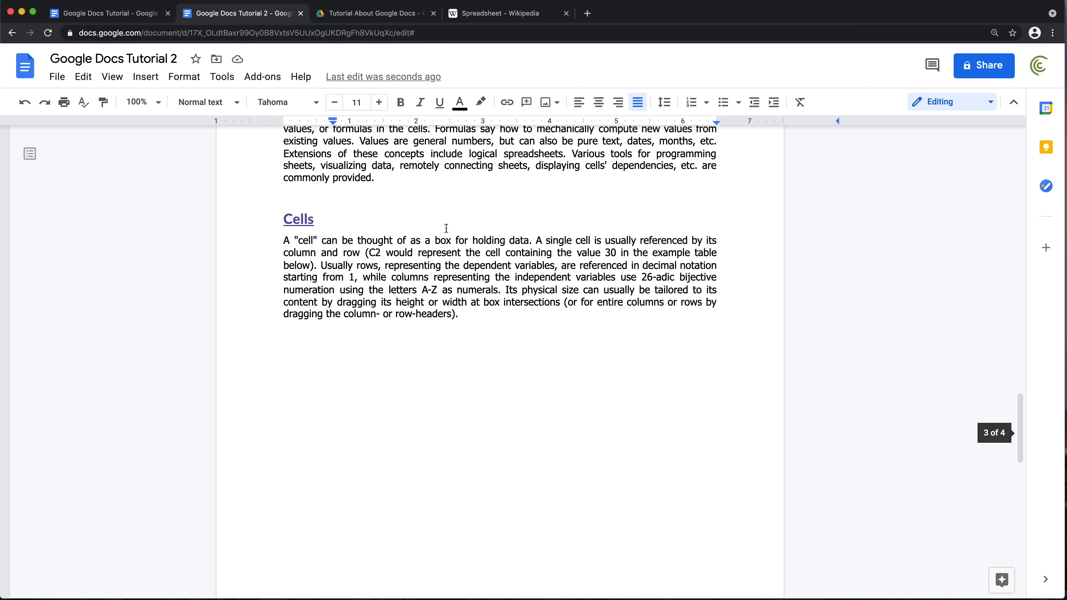
scroll(446, 229, "up", 6)
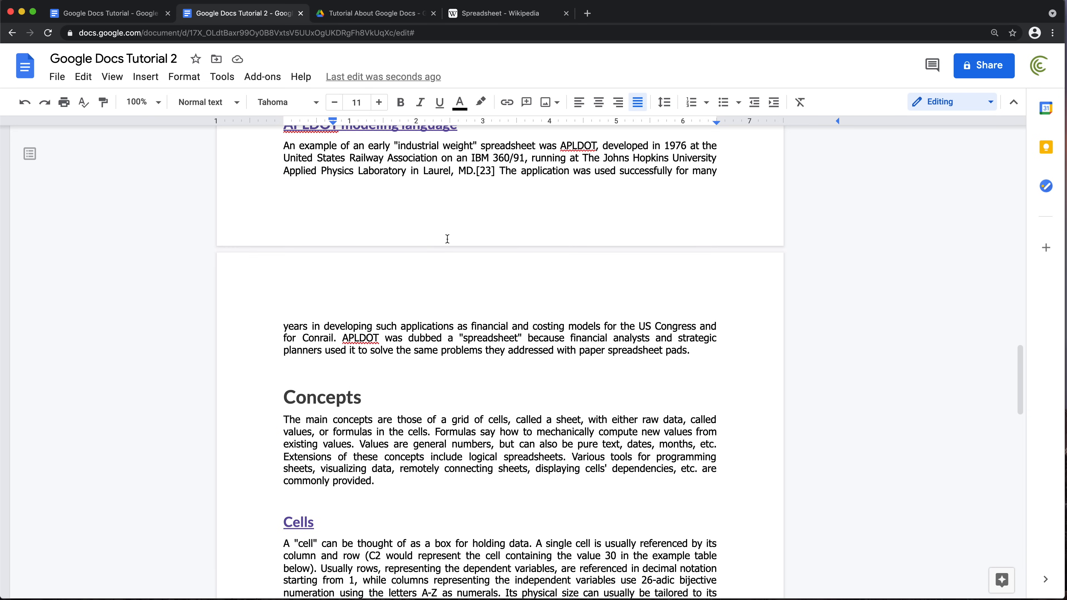
scroll(393, 271, "up", 10)
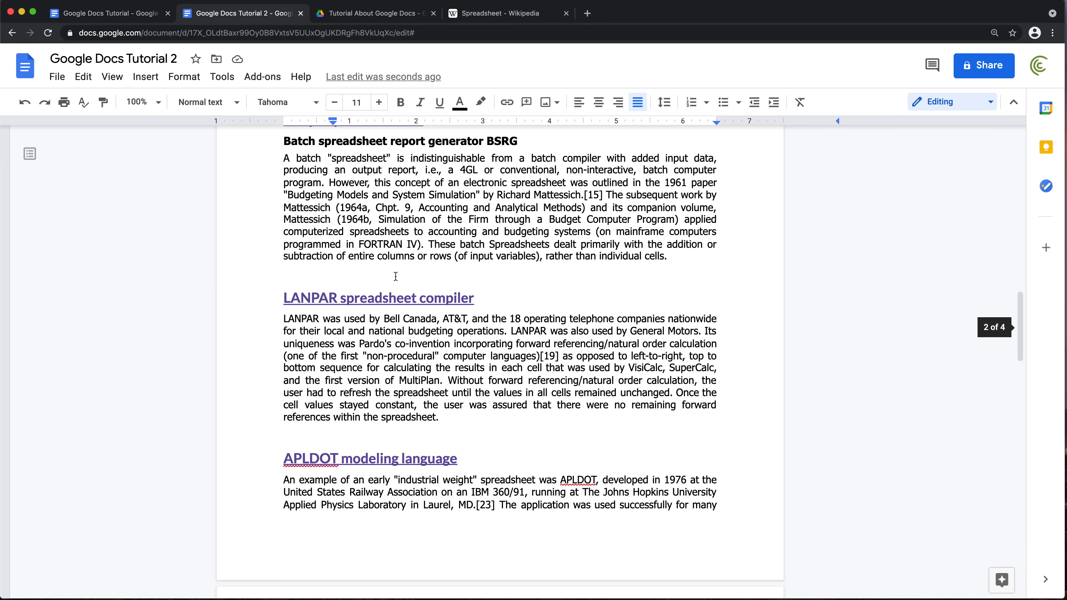
scroll(395, 276, "up", 5)
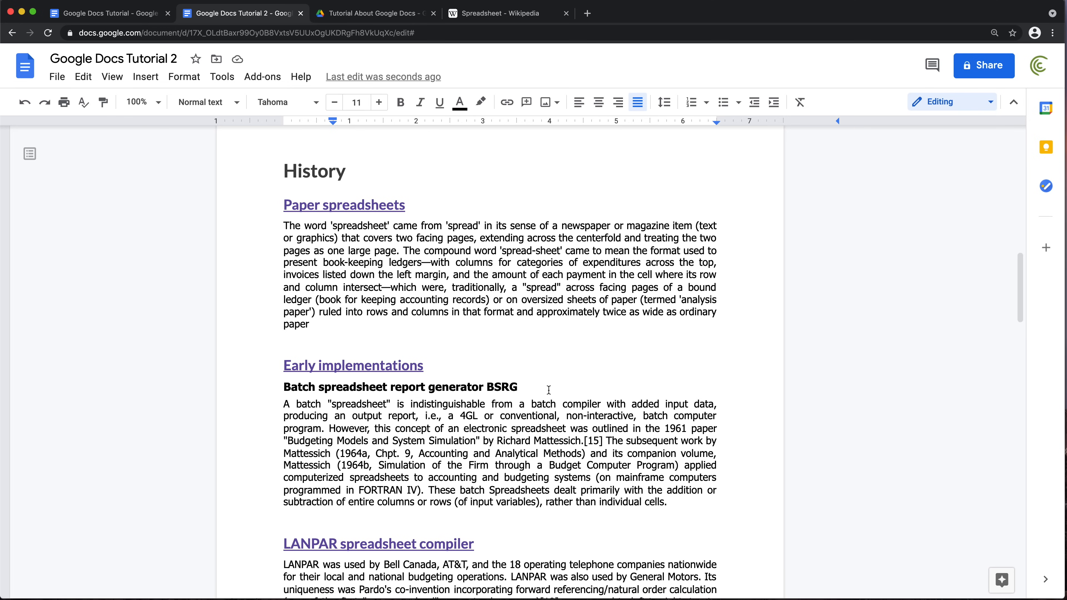
left_click_drag(548, 390, 266, 391)
left_click(233, 104)
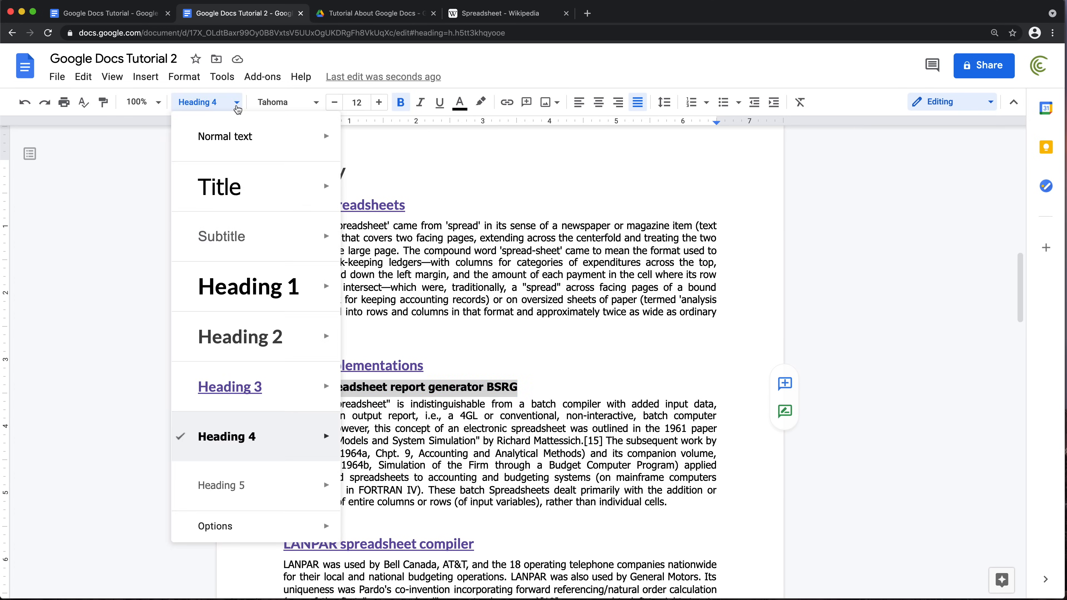
left_click(223, 144)
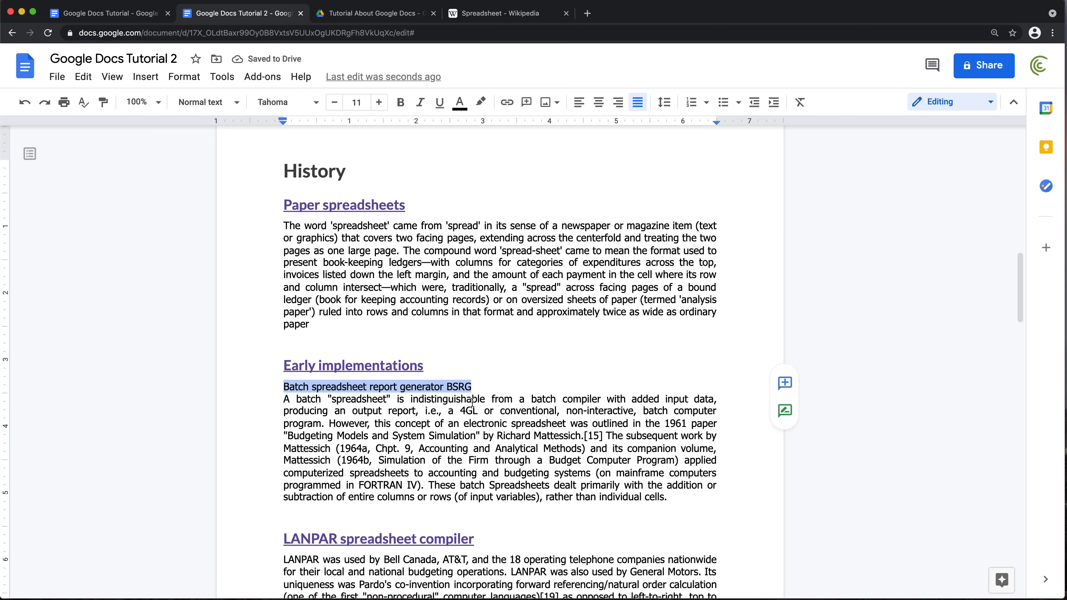
Make the "Batch spreadsheet report generator BSRG" line bold and set its custom paragraph spacing after to 4 pt.
key("super+b")
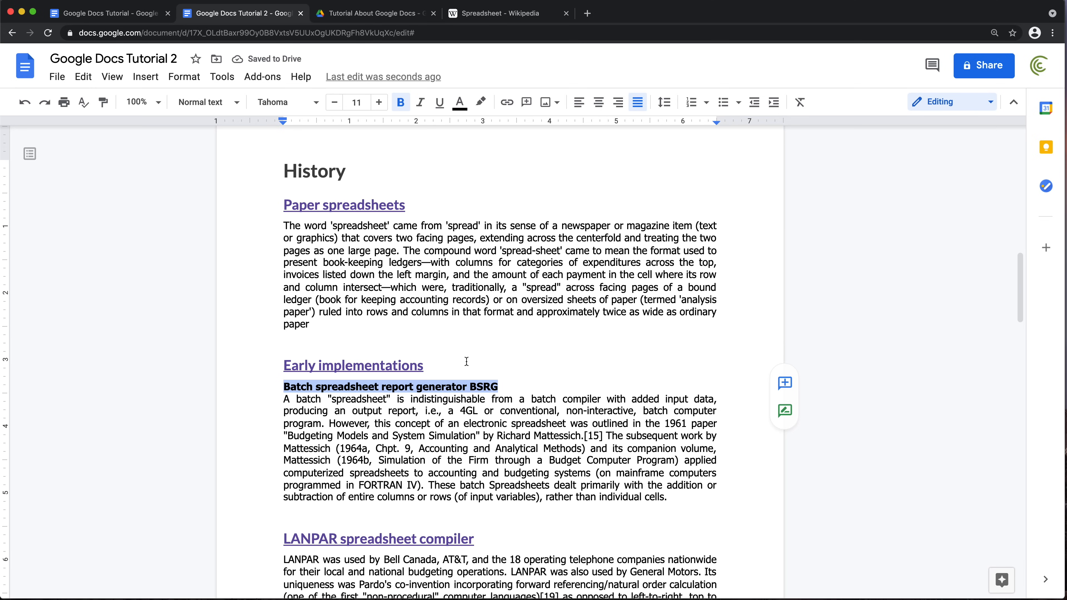
left_click(664, 102)
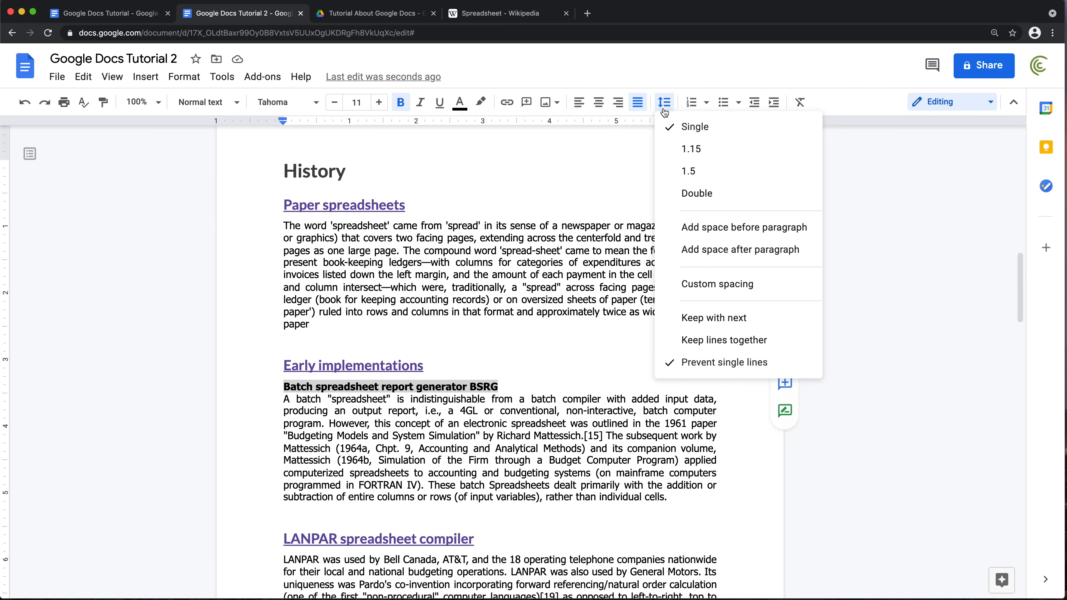
left_click(733, 290)
left_click(587, 361)
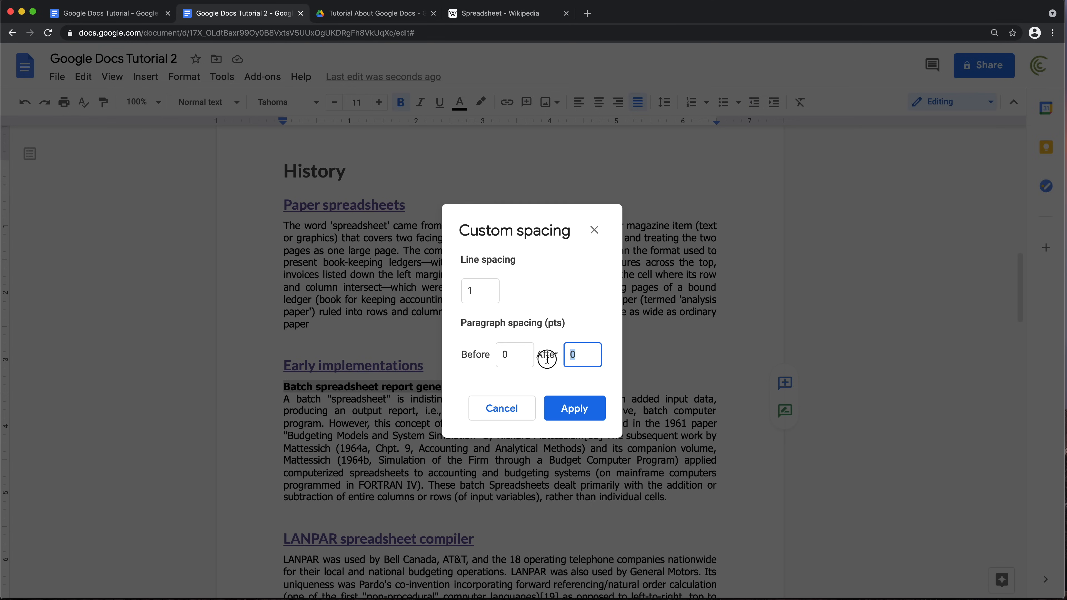
type("4")
left_click(573, 408)
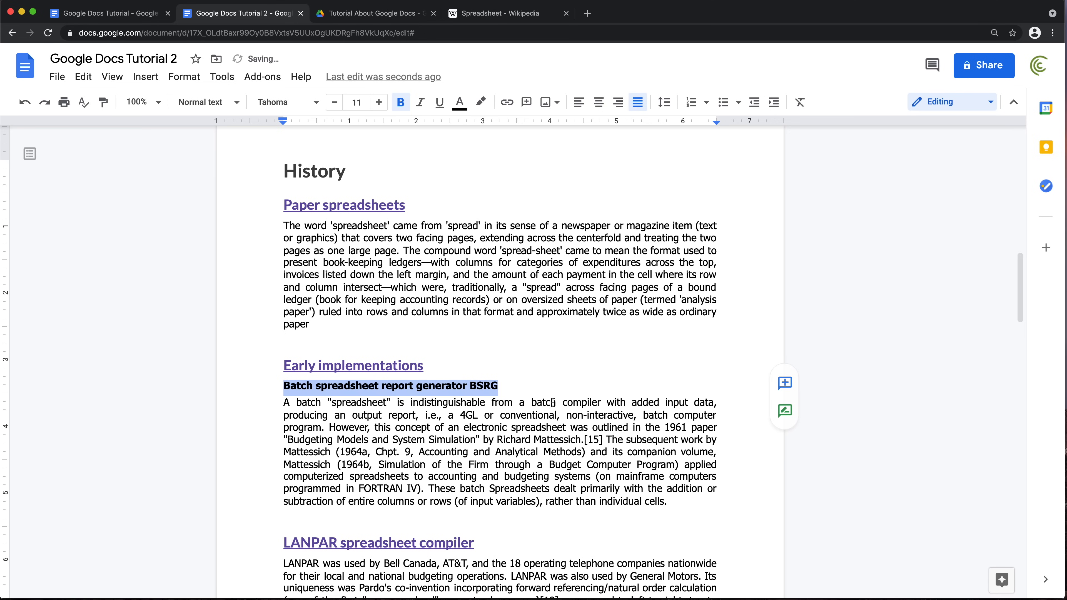
Compare the style of the bold "Batch spreadsheet report generator BSRG" line with the body paragraph below it.
double_click(384, 387)
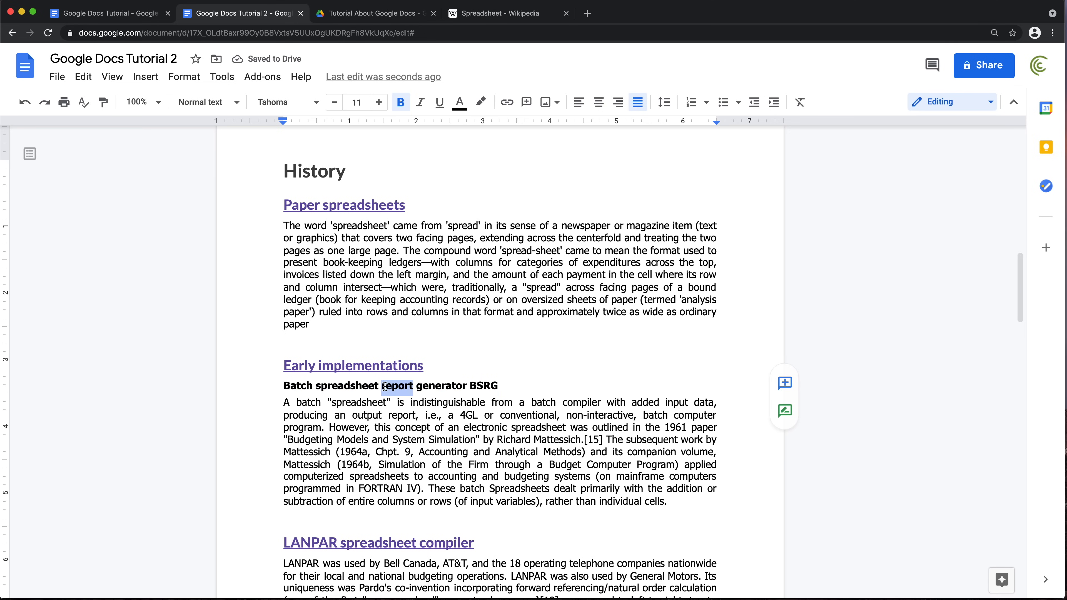
triple_click(435, 387)
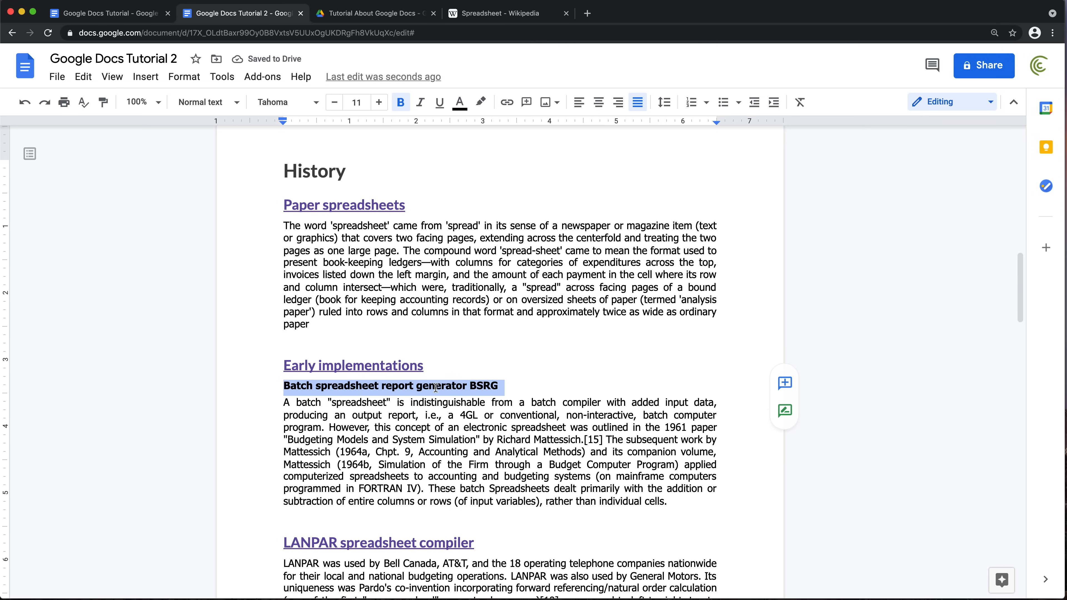
left_click_drag(357, 415, 534, 488)
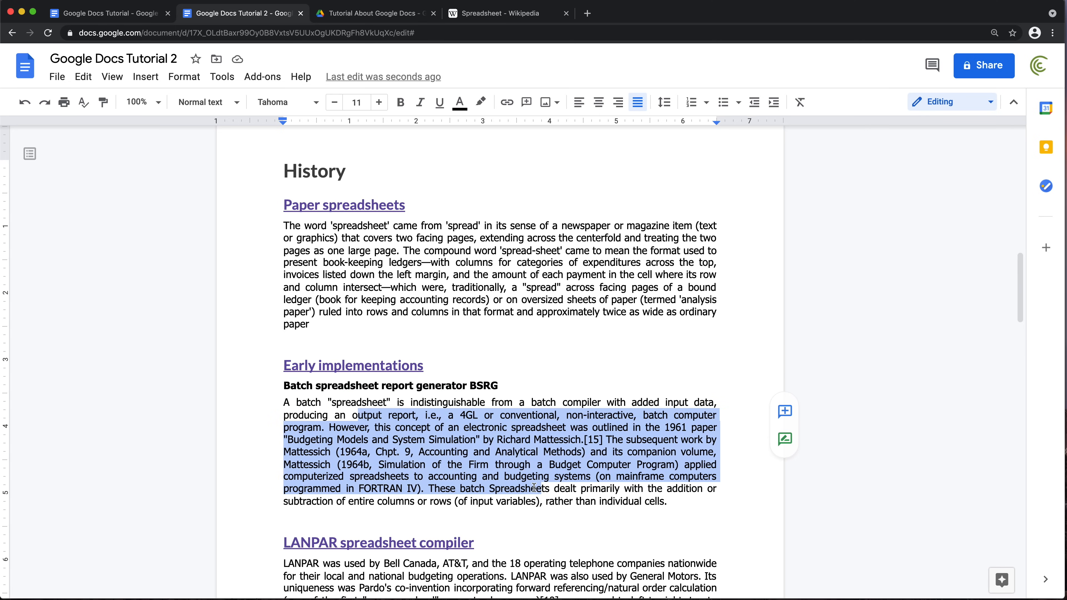
left_click(423, 384)
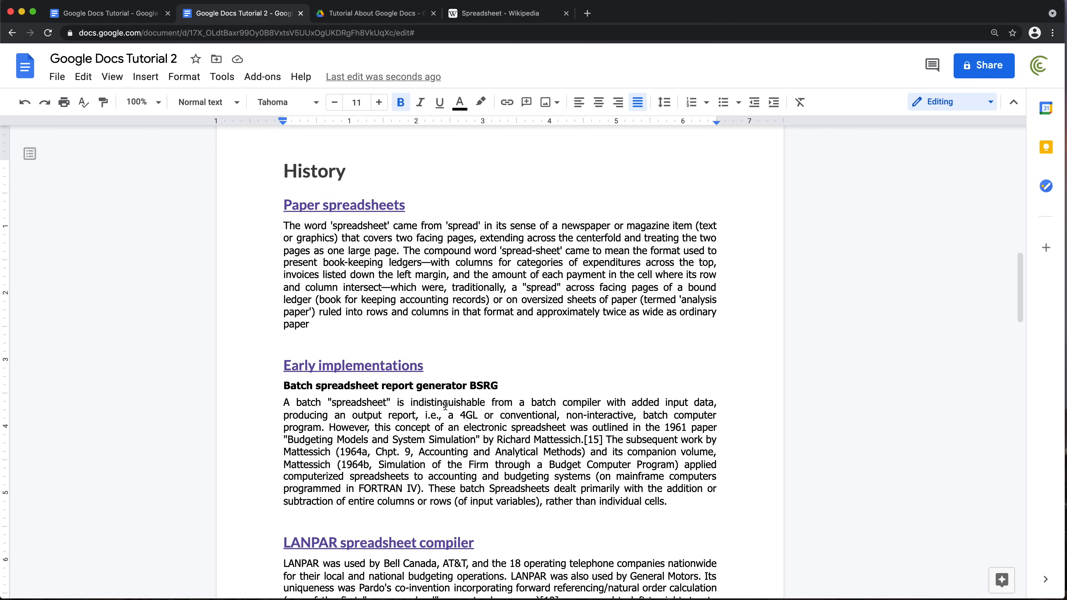
Update the table of contents on the last page to match the current heading styles.
scroll(445, 405, "down", 20)
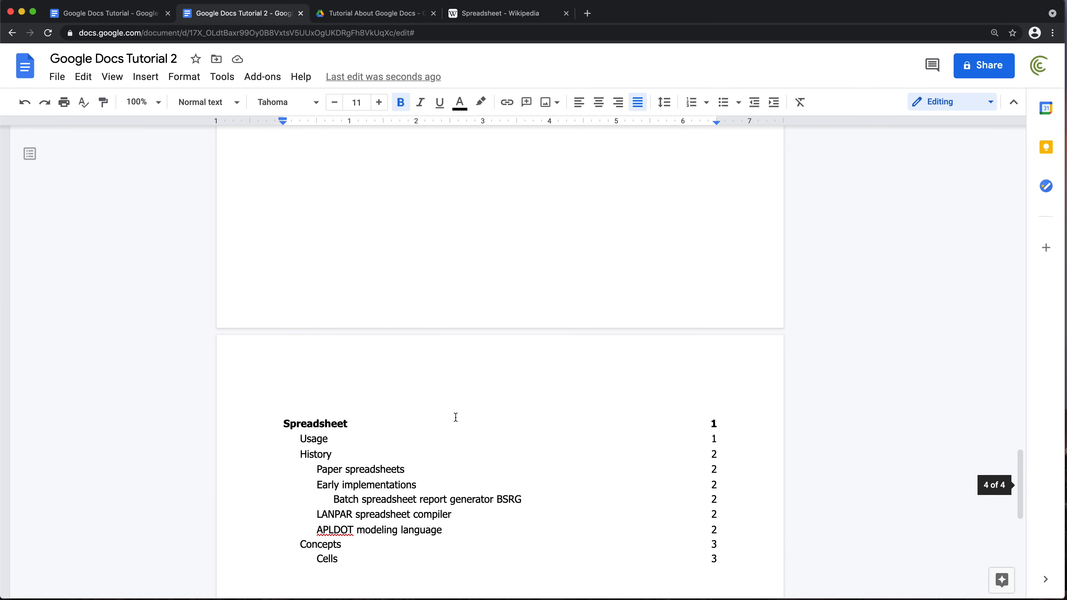
scroll(455, 417, "down", 5)
left_click(375, 286)
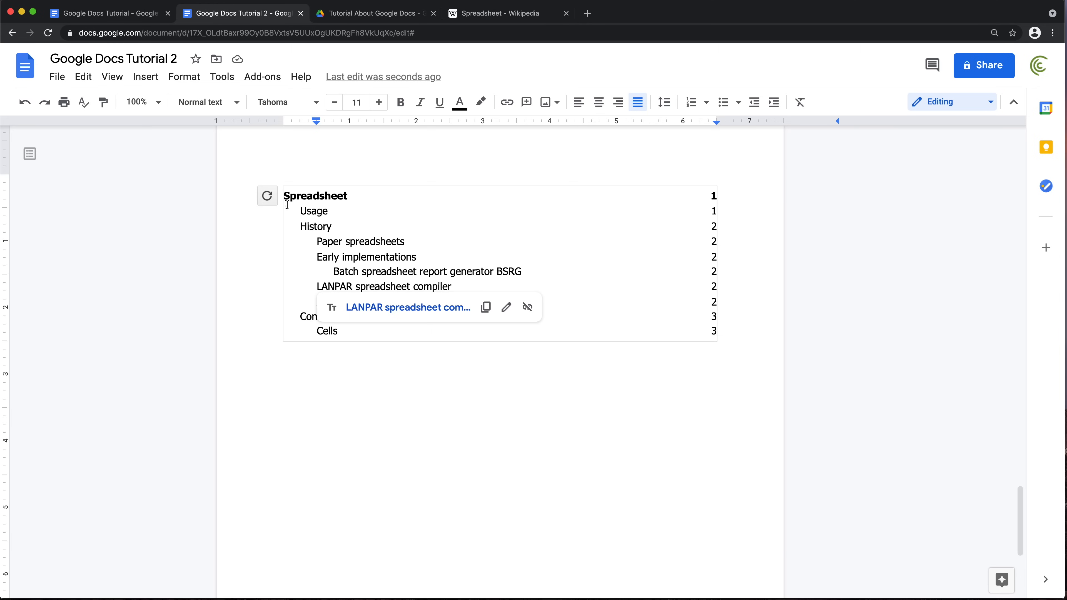
left_click(268, 195)
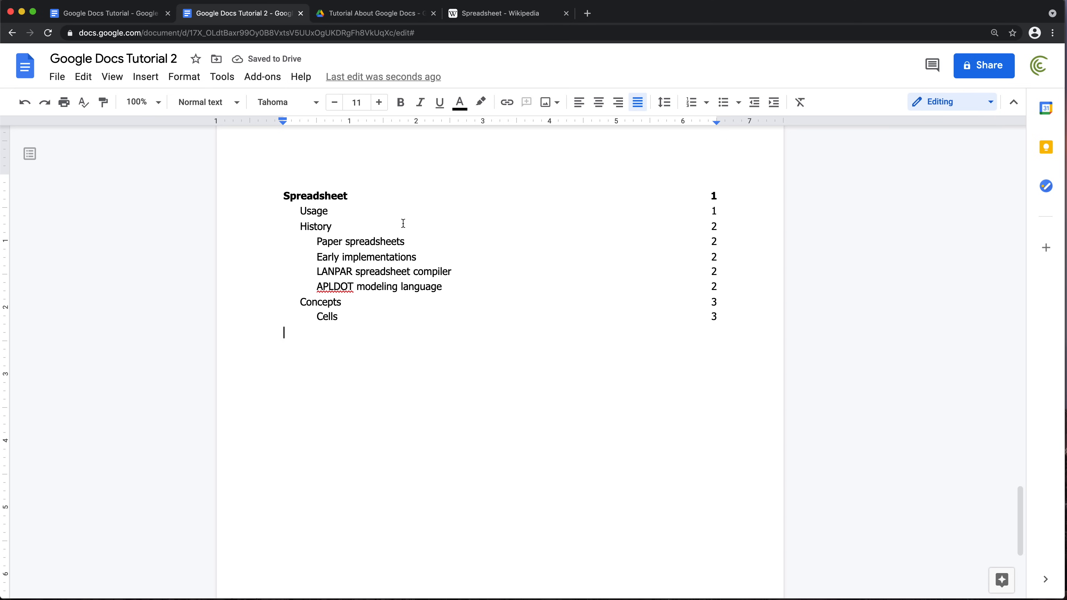
left_click(415, 220)
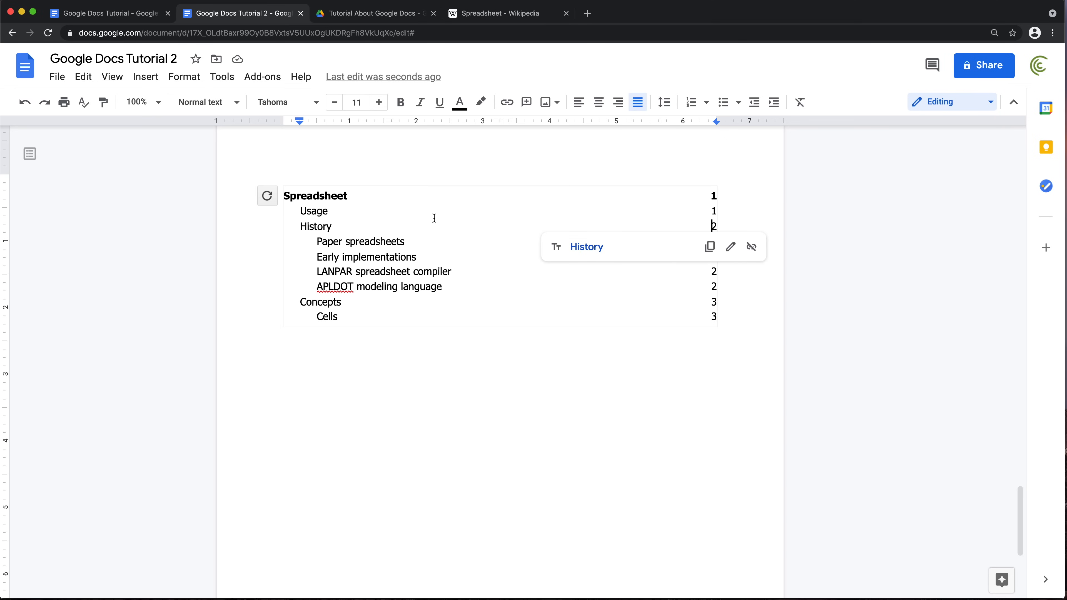
scroll(440, 227, "up", 7)
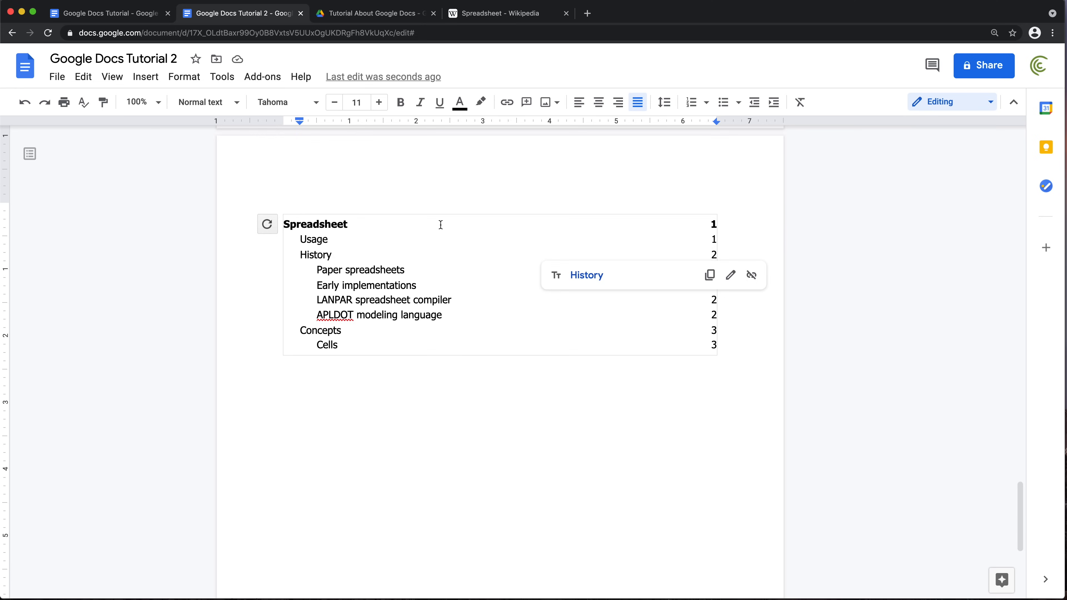
scroll(441, 236, "down", 15)
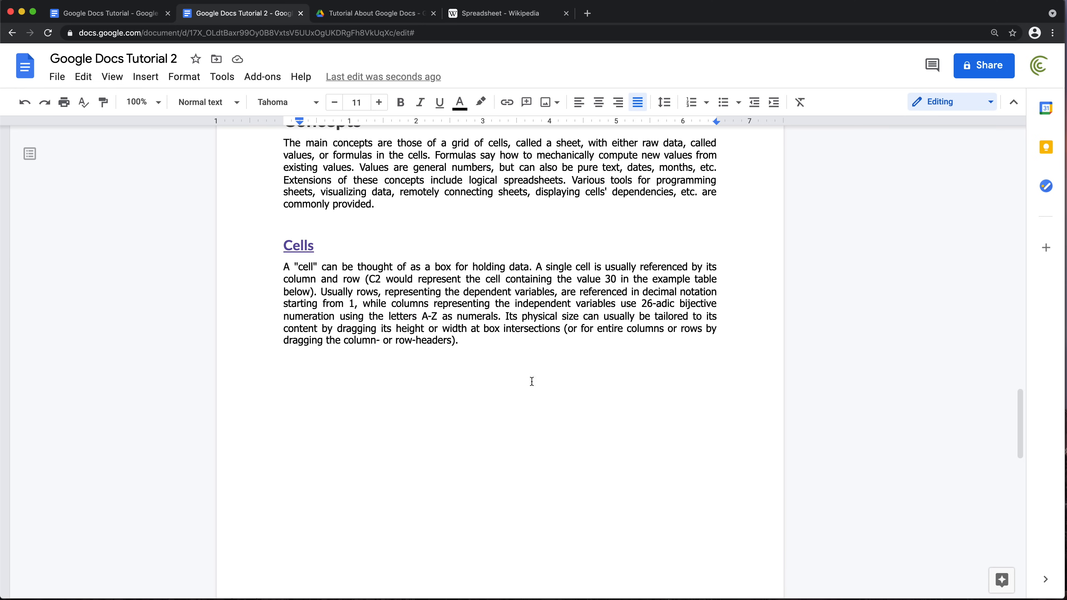
scroll(528, 387, "down", 4)
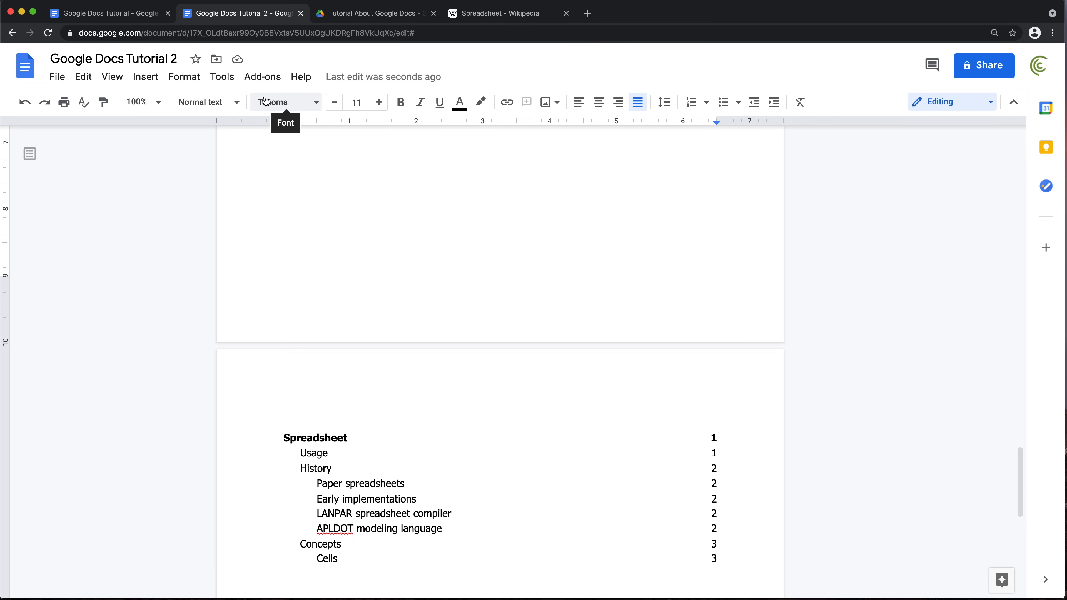
In the Google Docs Tutorial document, add blank lines after the Concepts paragraph to start a new last page.
left_click(123, 19)
scroll(376, 320, "down", 15)
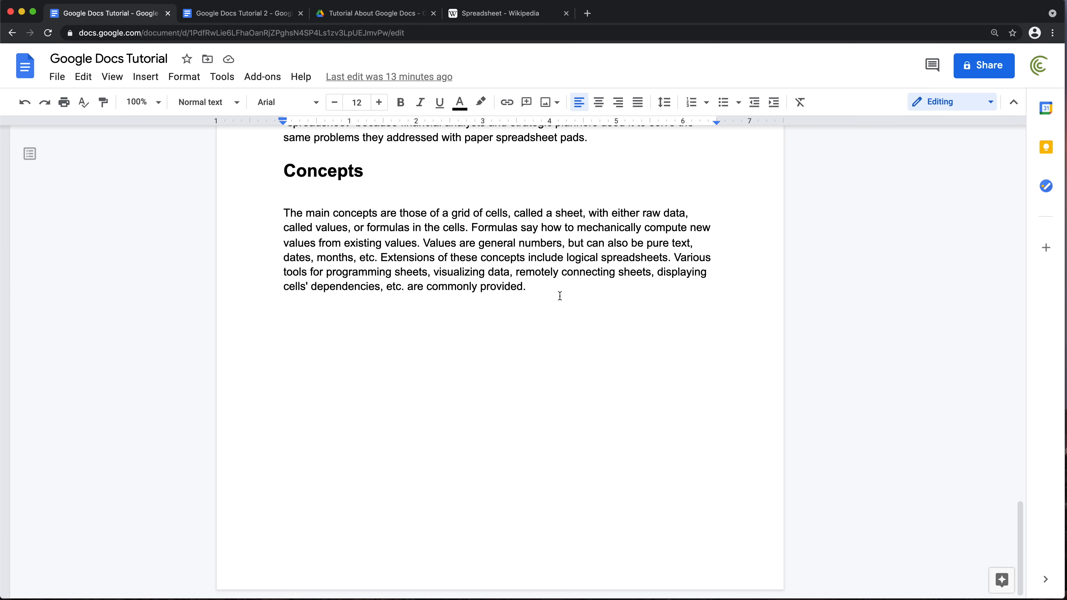
left_click(559, 295)
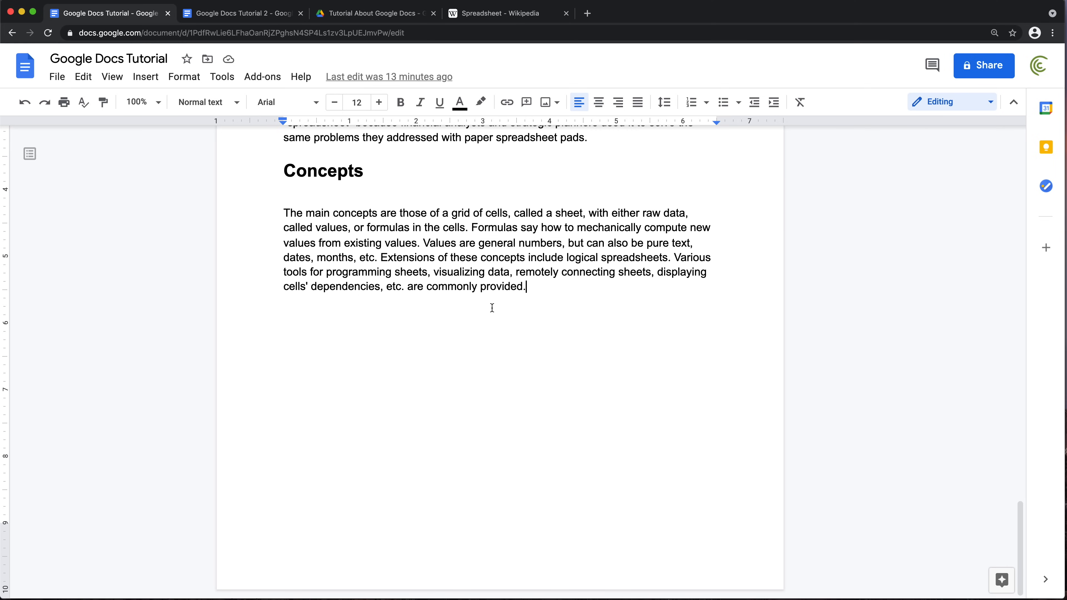
key("Return")
key("Return")
key("Return")
key("Return")
key("Return")
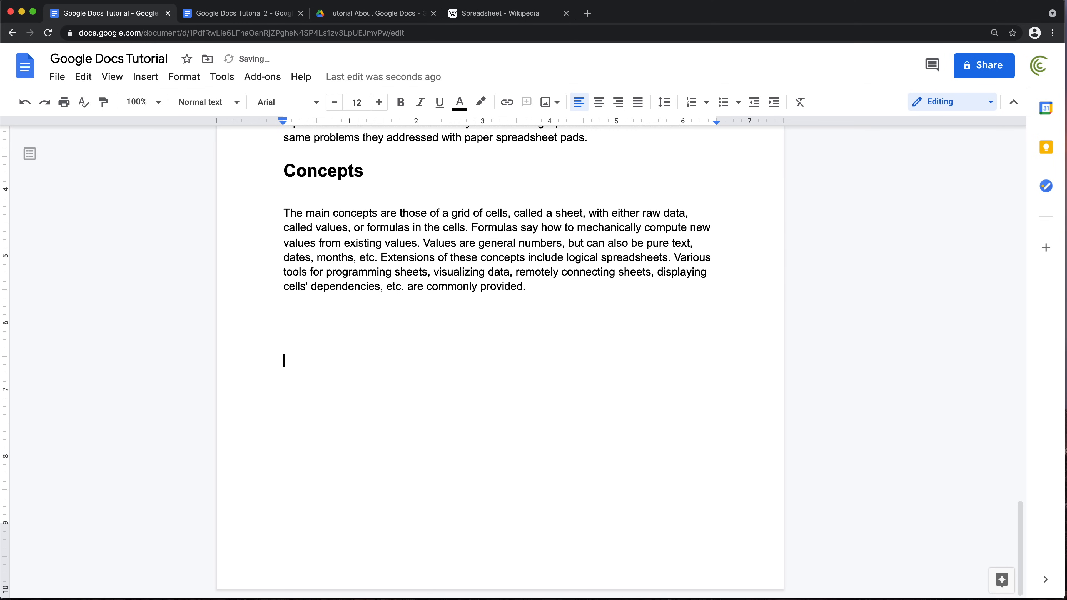
key("Return")
key("Return")
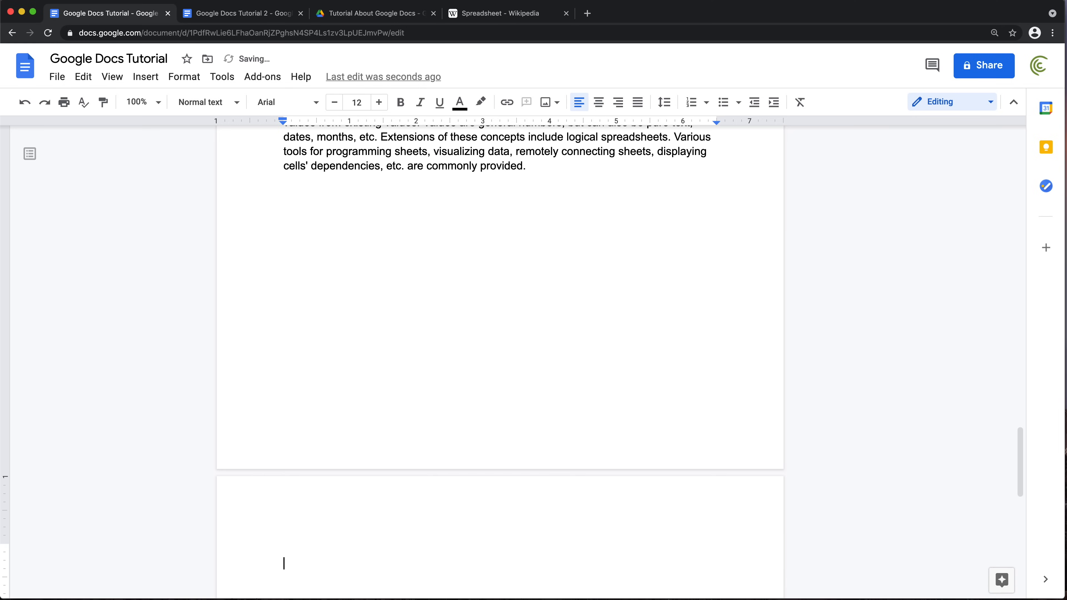
key("BackSpace")
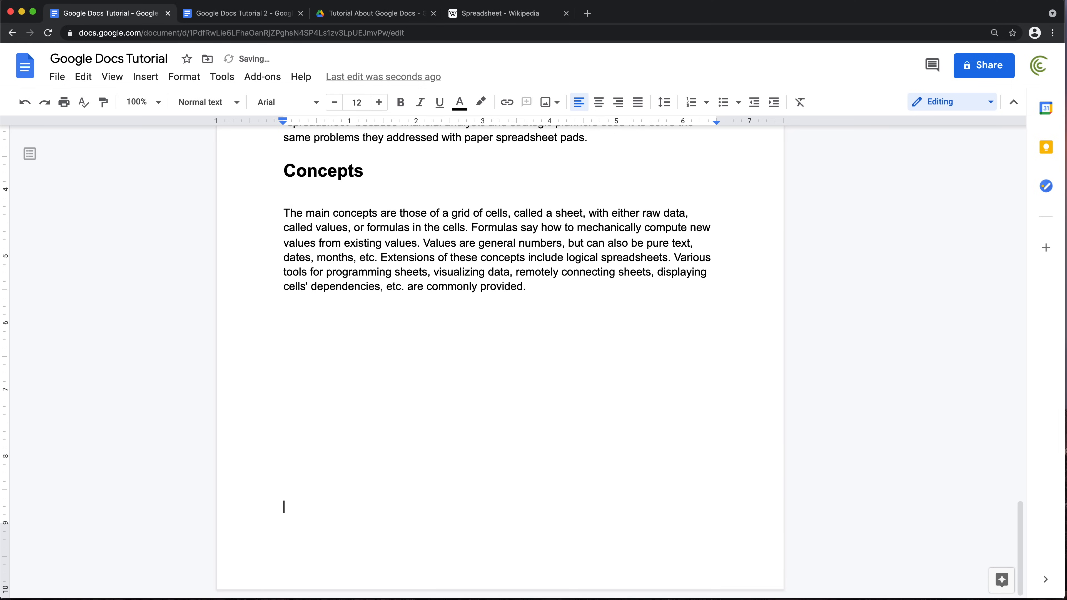
key("Return")
Insert a table of contents with page numbers on the new blank page of this document.
scroll(471, 405, "down", 7)
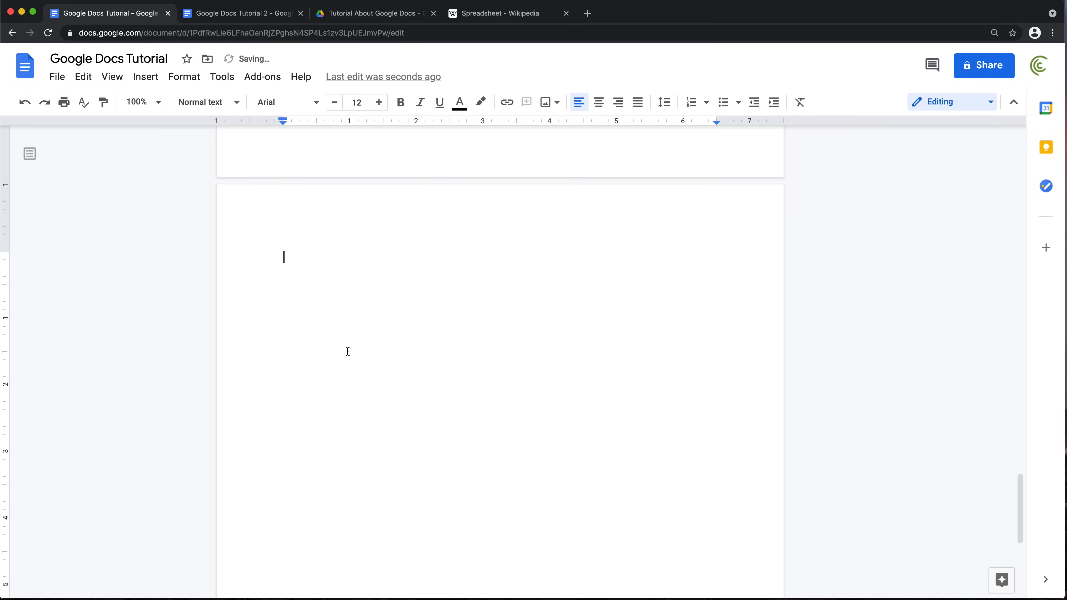
scroll(300, 282, "up", 1)
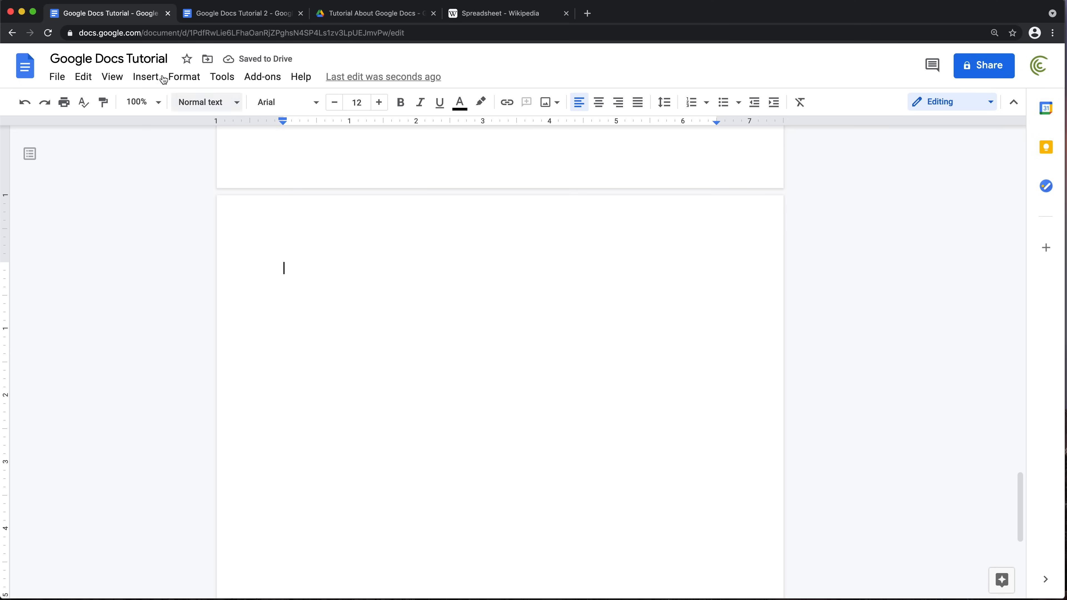
left_click(153, 85)
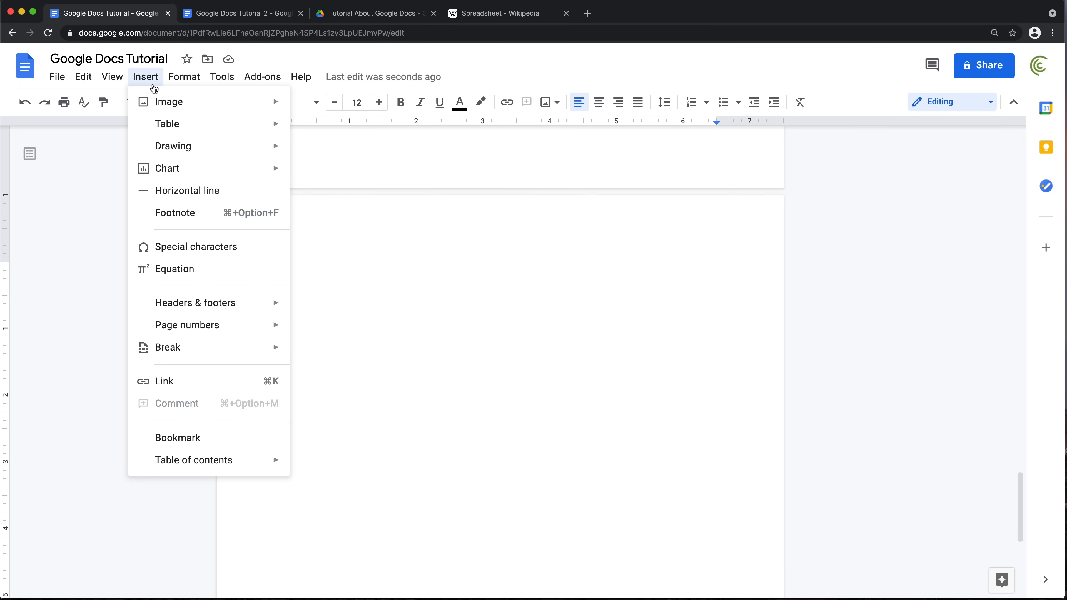
mouse_move(246, 463)
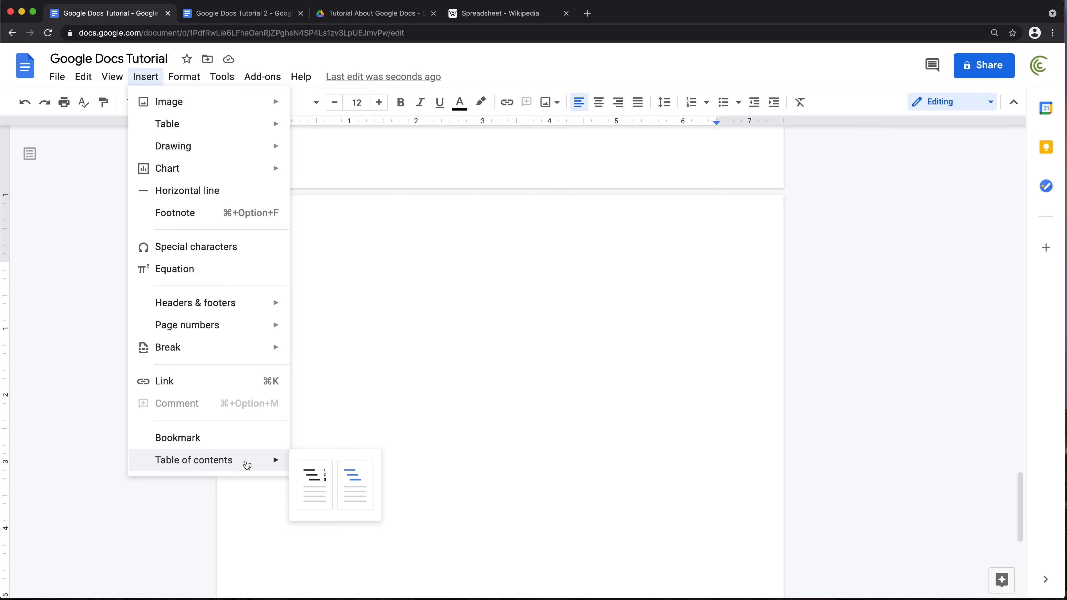
left_click(319, 483)
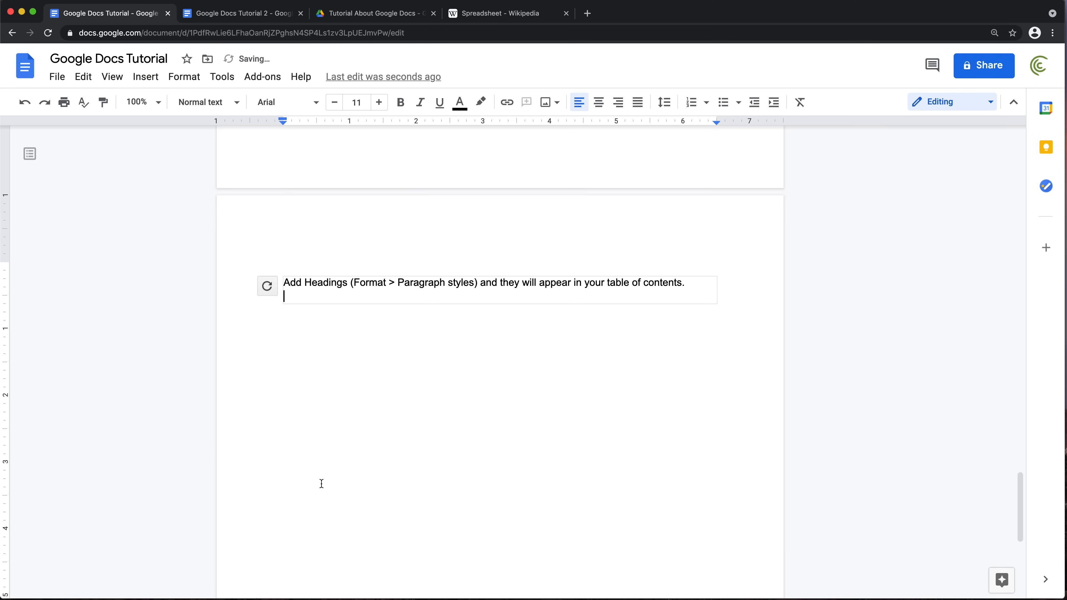
Examine the inserted table of contents and the Concepts text on the page before it.
left_click(317, 327)
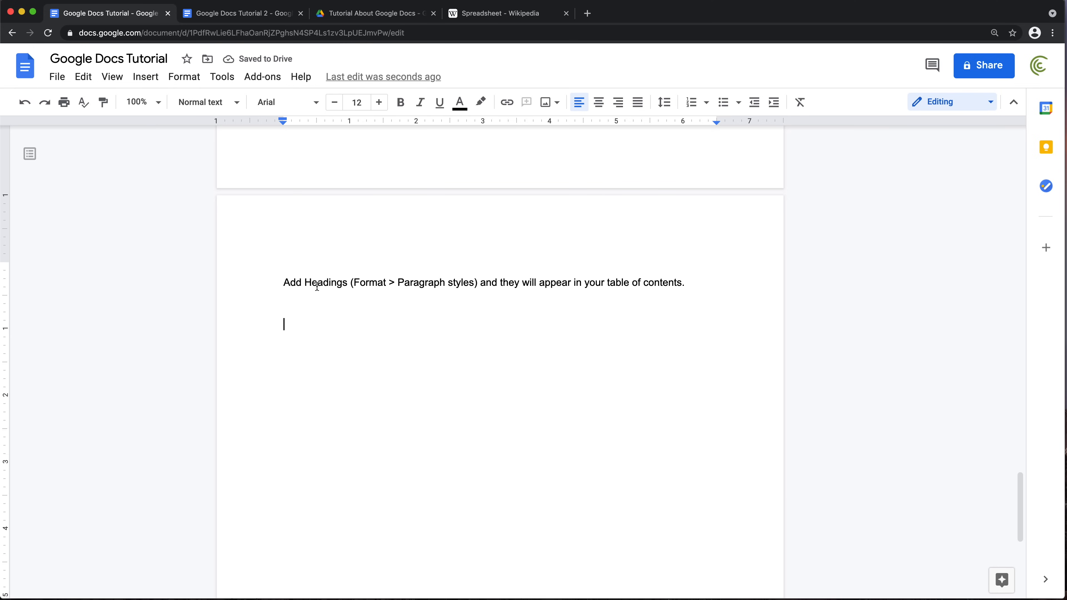
left_click(365, 291)
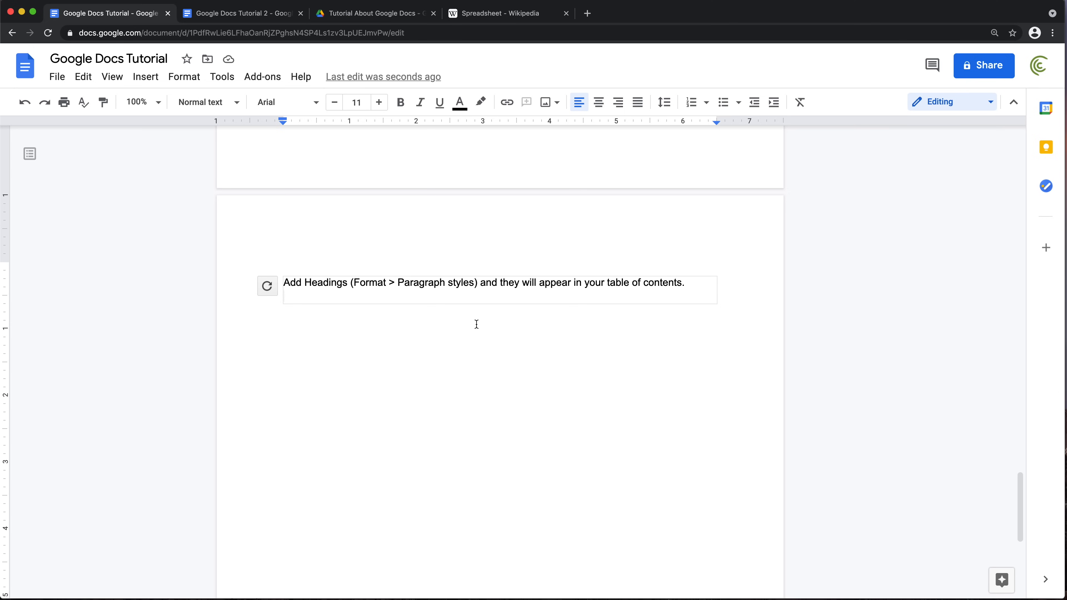
double_click(455, 335)
scroll(426, 283, "up", 1)
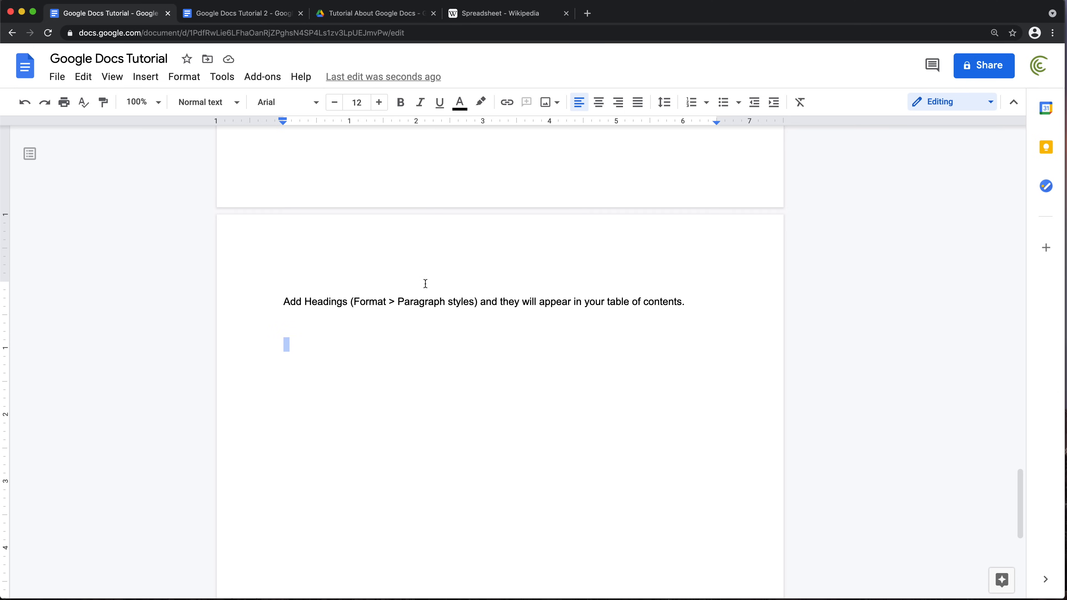
scroll(425, 283, "up", 5)
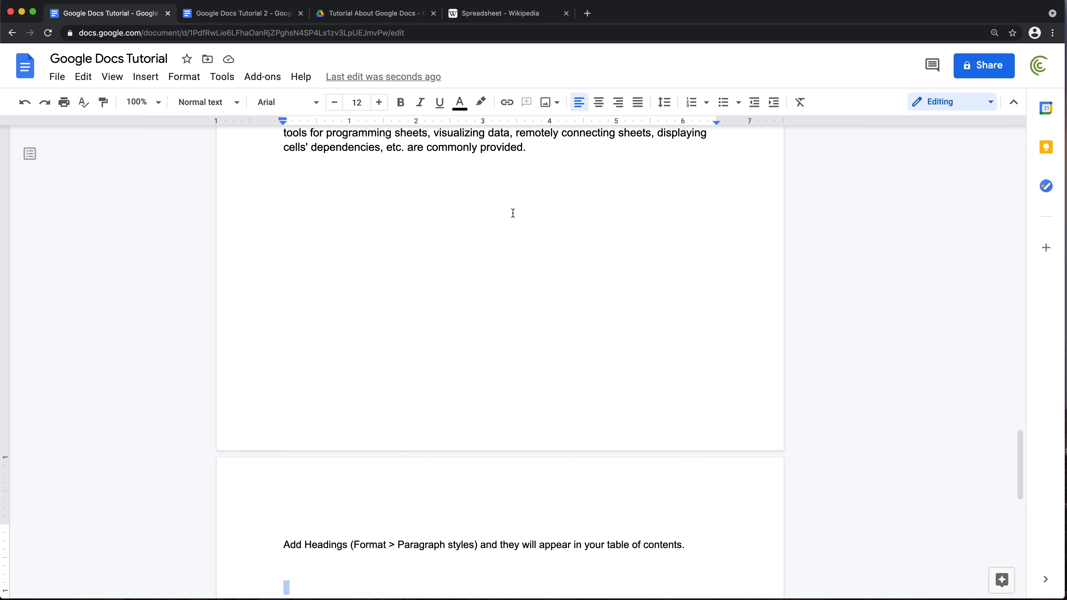
scroll(494, 474, "down", 2)
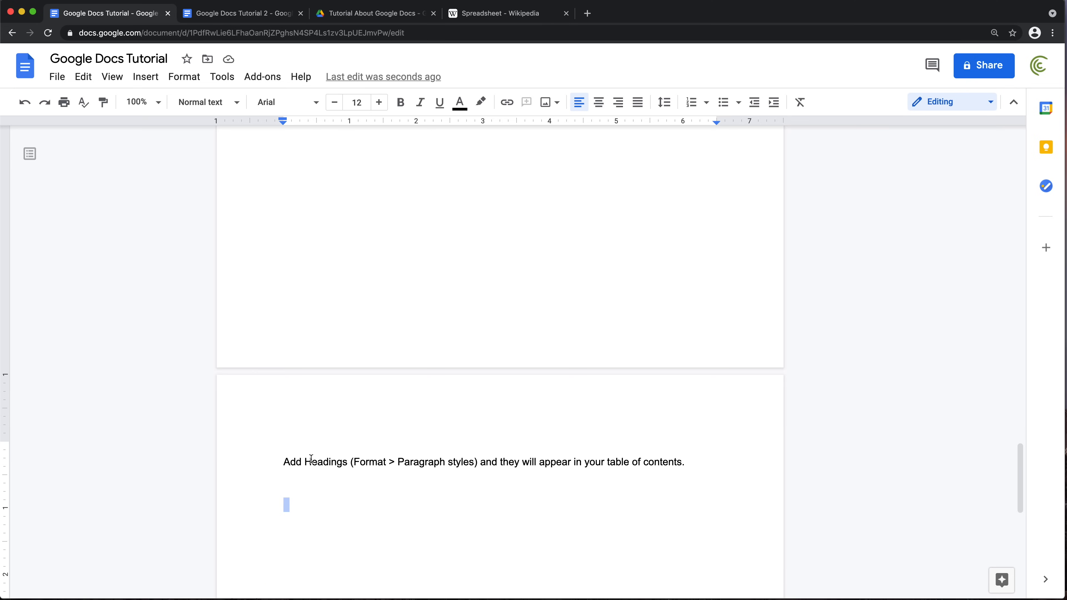
scroll(507, 416, "up", 3)
scroll(512, 417, "down", 2)
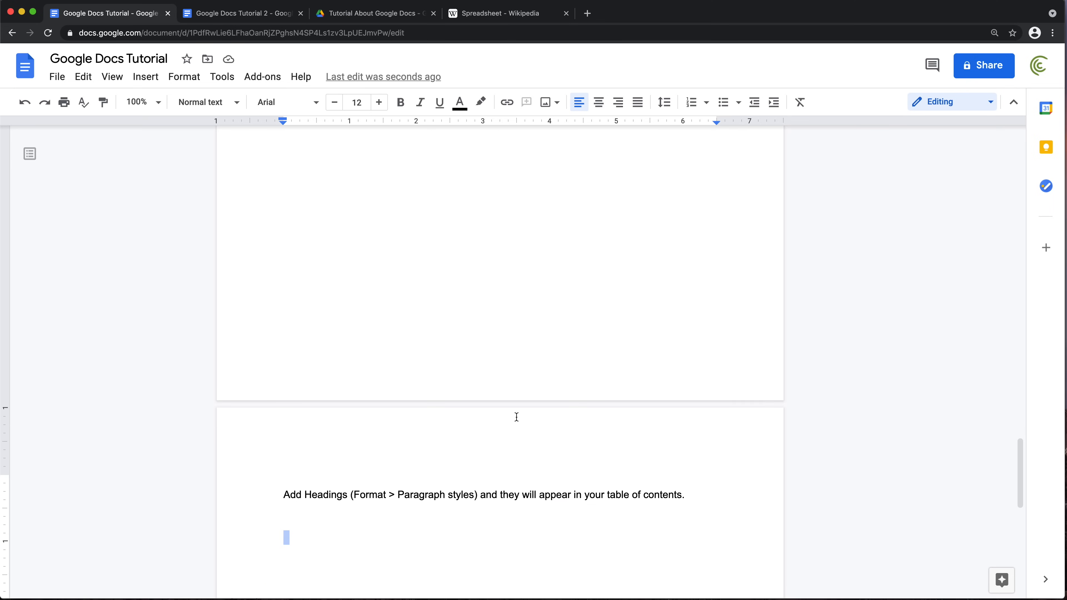
scroll(516, 417, "up", 4)
scroll(510, 410, "up", 1)
left_click_drag(323, 213, 489, 288)
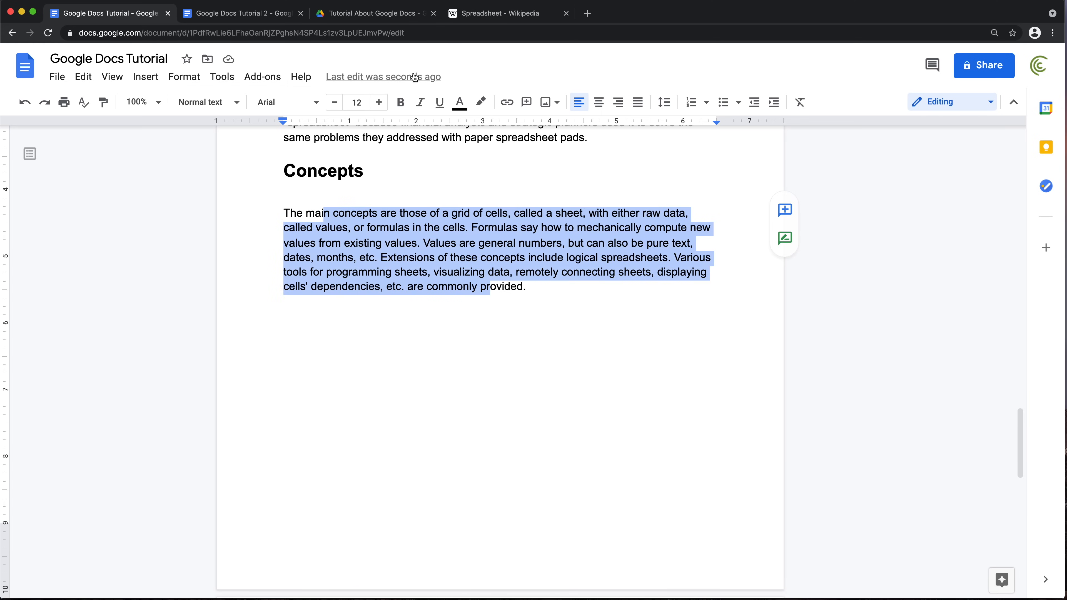
On the Wikipedia Spreadsheet page, copy the two Cells paragraphs from "An array of cells" to "formulas usually begin with = sign".
left_click(477, 20)
scroll(364, 427, "down", 4)
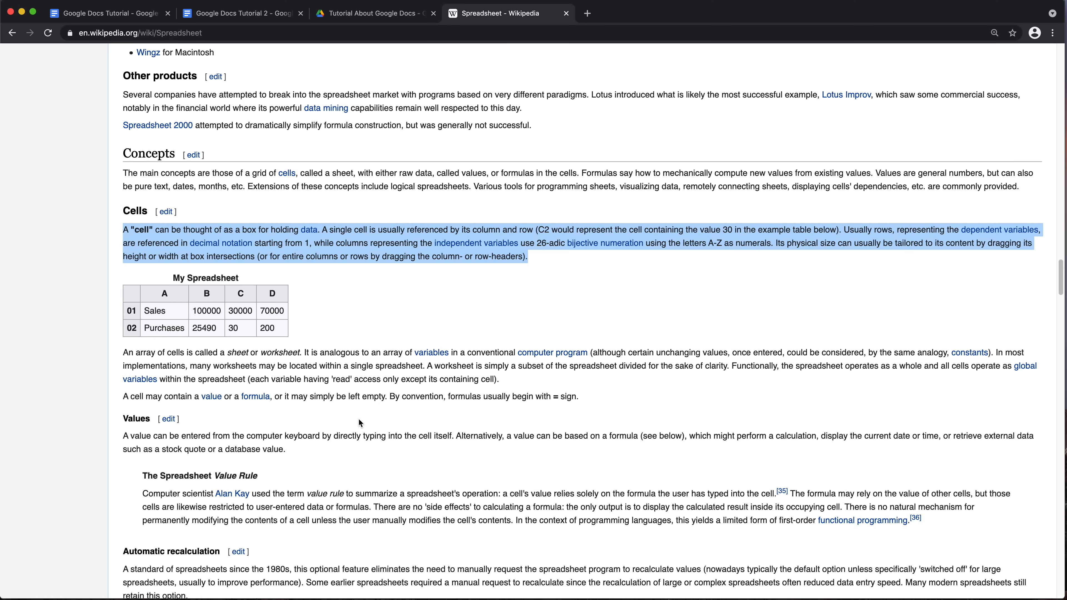
left_click(146, 352)
left_click_drag(146, 353, 123, 353)
key("super+c")
Paste the copied paragraphs without formatting below the Concepts paragraph in the Google Docs Tutorial document.
left_click(102, 12)
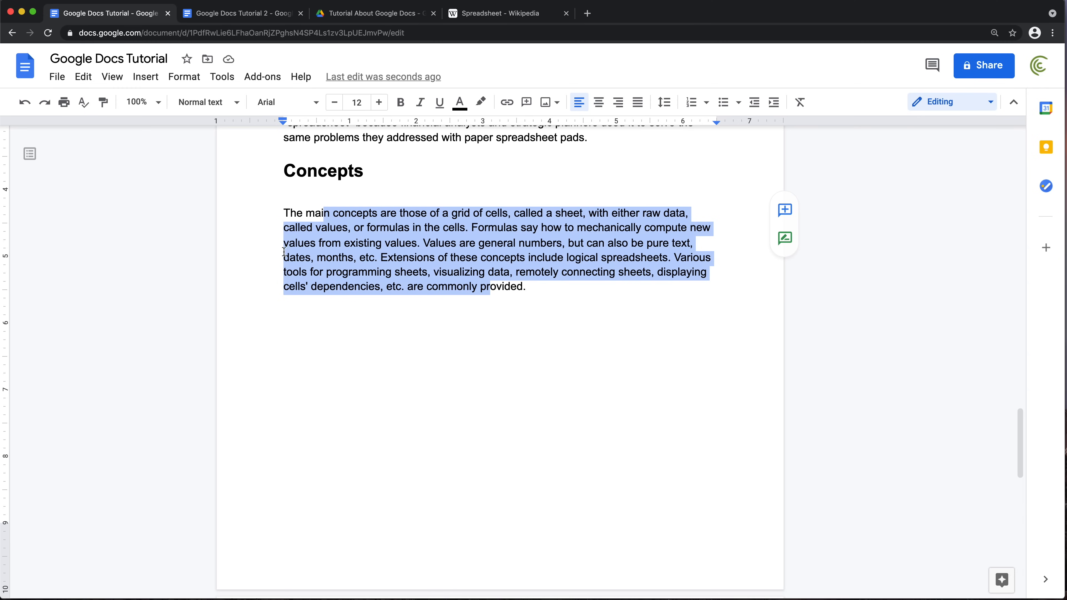
left_click(463, 329)
right_click(307, 318)
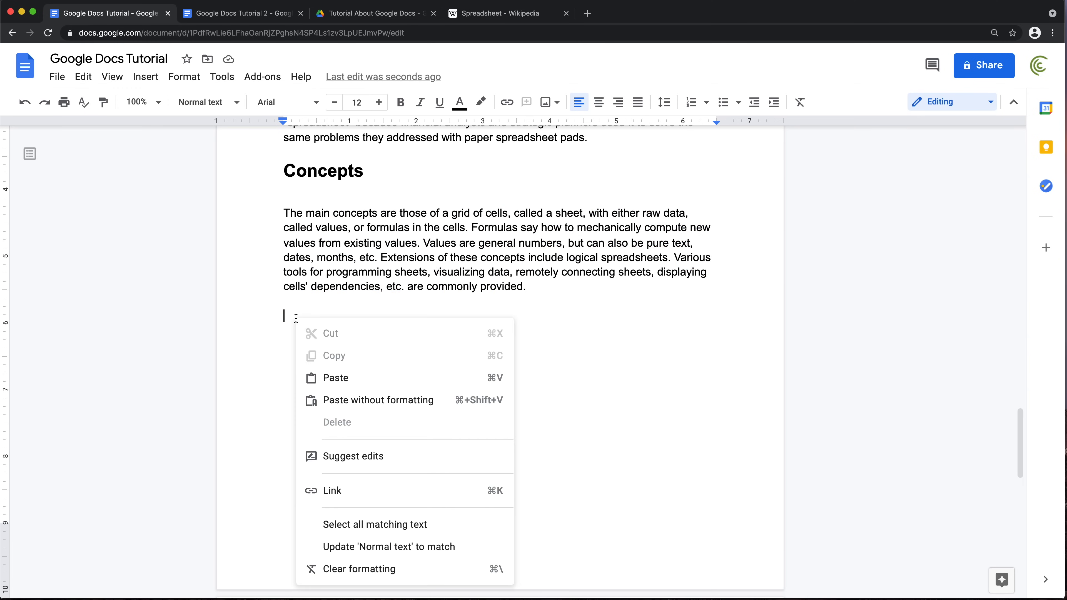
left_click(393, 404)
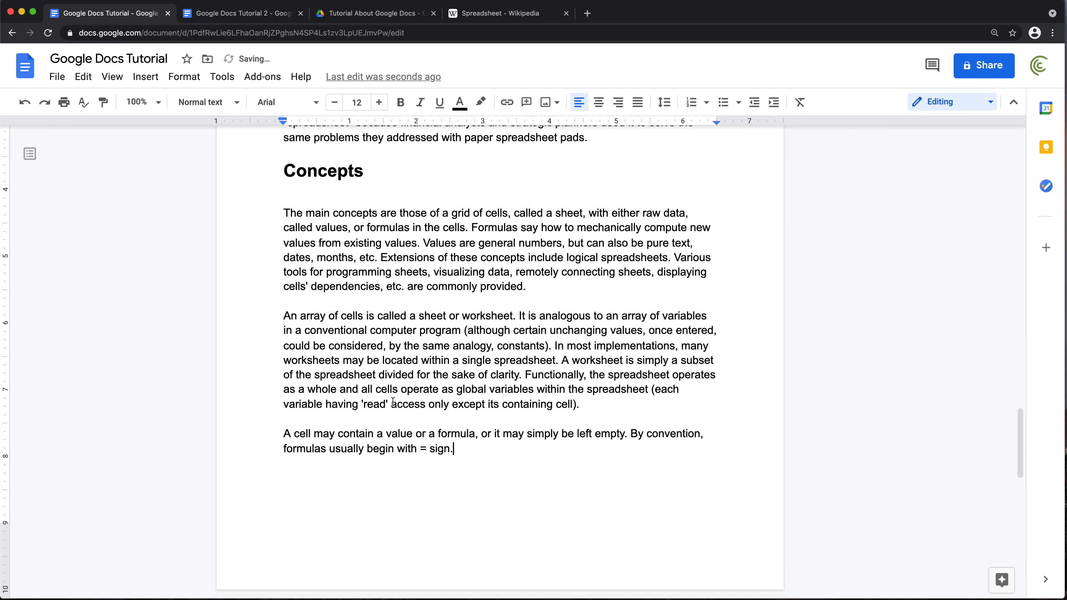
Delete the empty lines above the table of contents so that it starts at the top of the last page.
scroll(394, 403, "down", 5)
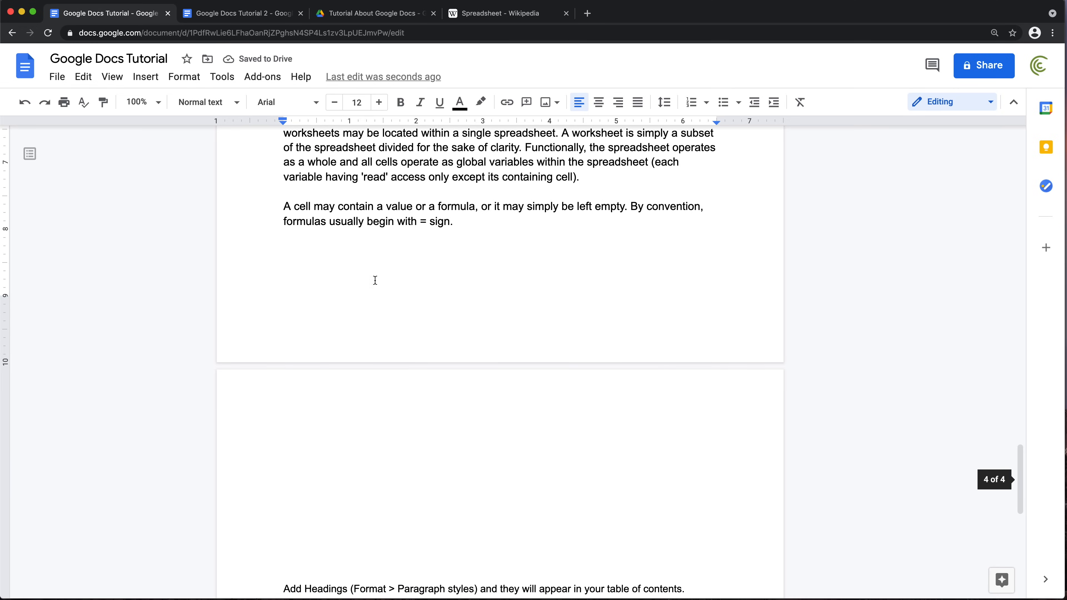
scroll(398, 248, "down", 2)
scroll(400, 244, "down", 2)
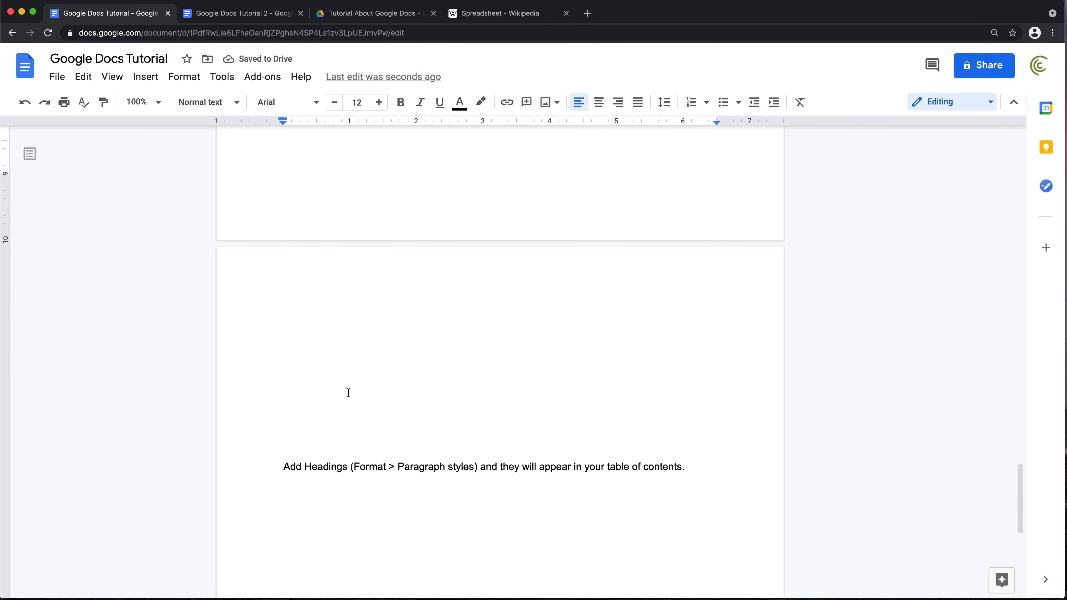
left_click(341, 428)
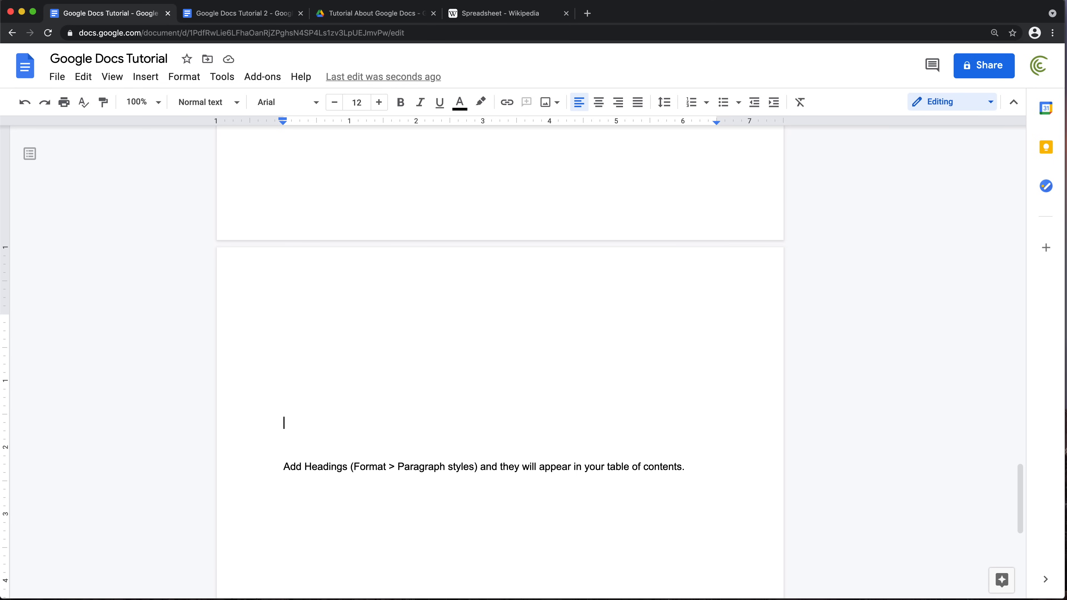
key("BackSpace")
key("BackSpace")
key("BackSpace")
key("BackSpace")
key("BackSpace")
key("BackSpace")
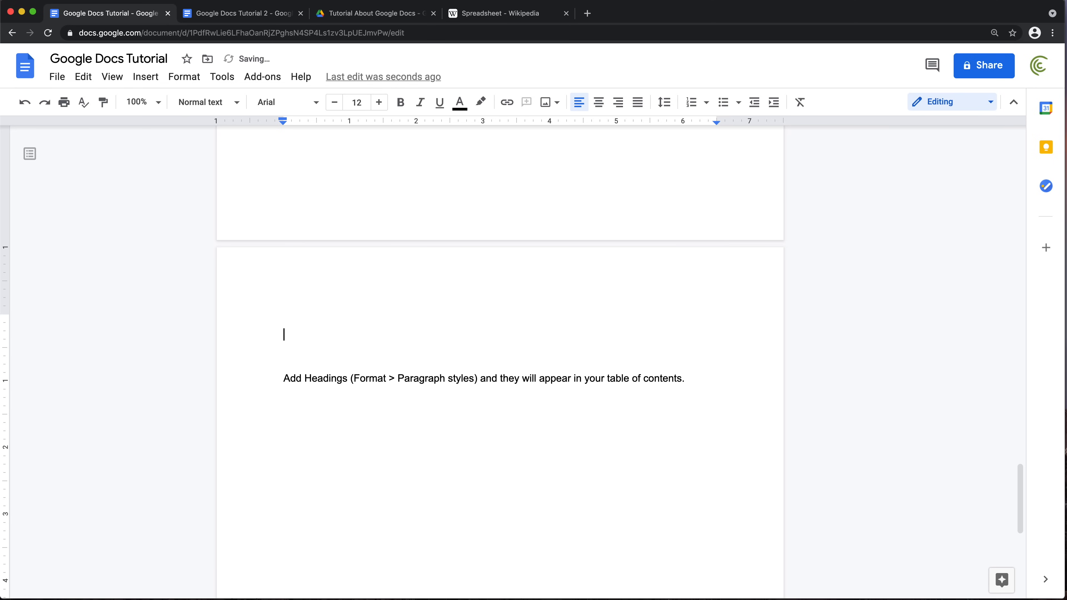
key("BackSpace")
key("BackSpace")
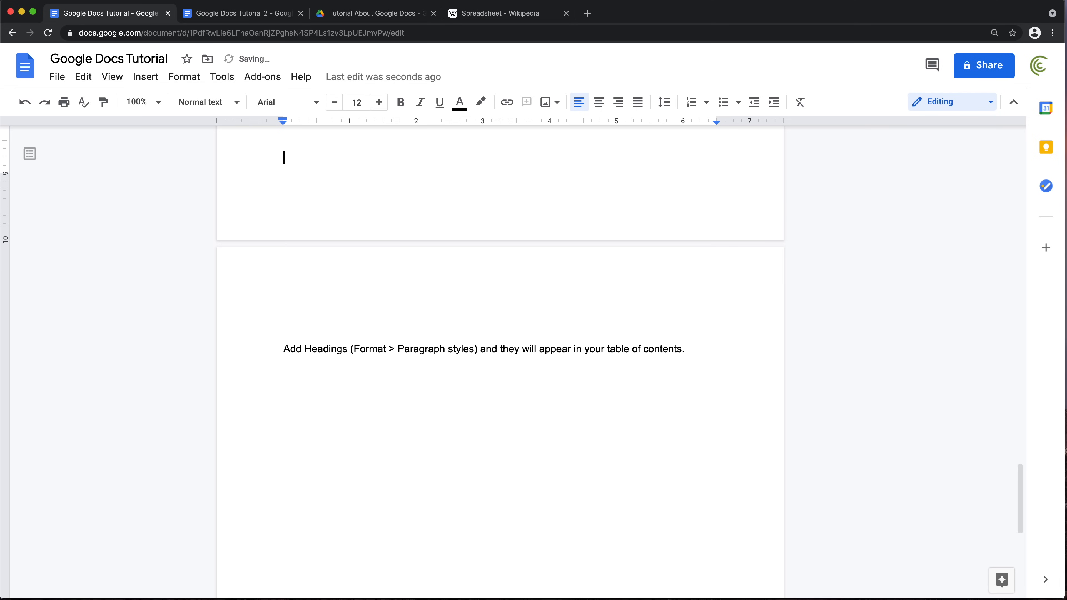
left_click(293, 321)
key("BackSpace")
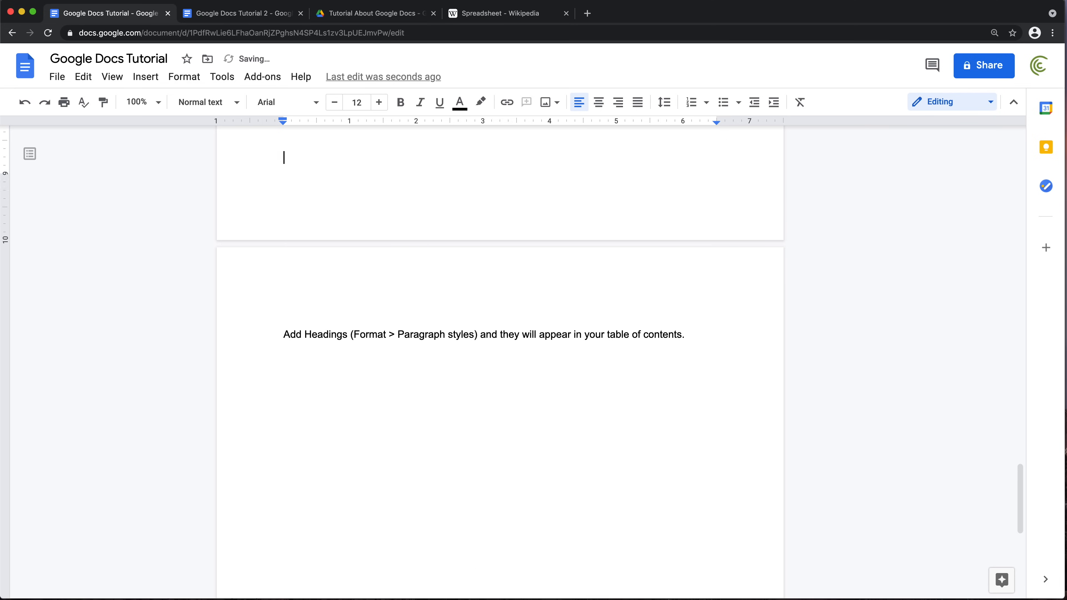
left_click(293, 320)
key("BackSpace")
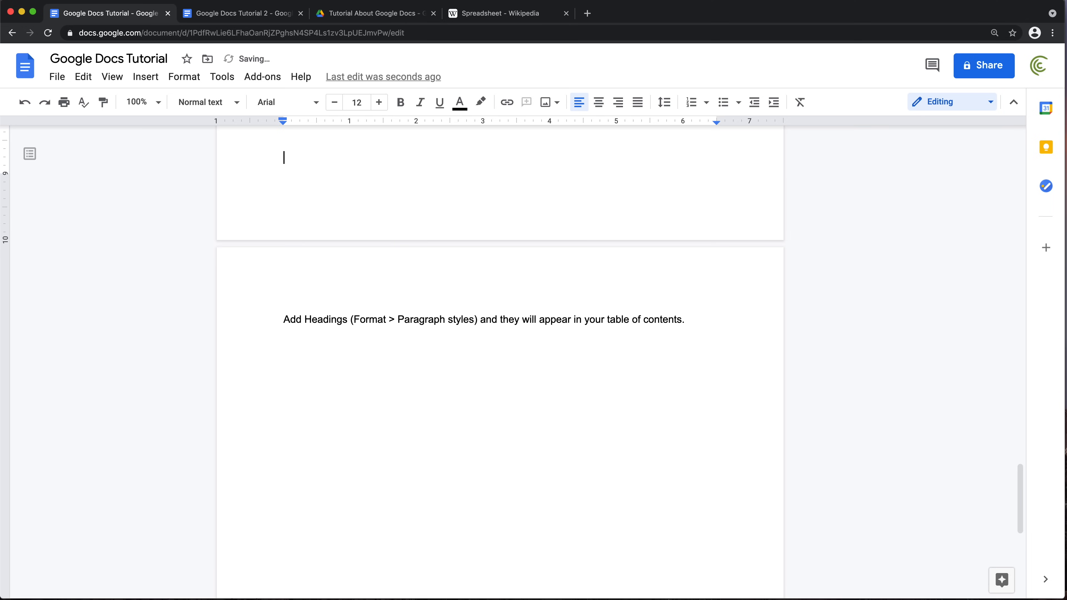
Switch to the Google Docs Tutorial 2 document and add a new line below the Cells paragraph.
left_click(288, 300)
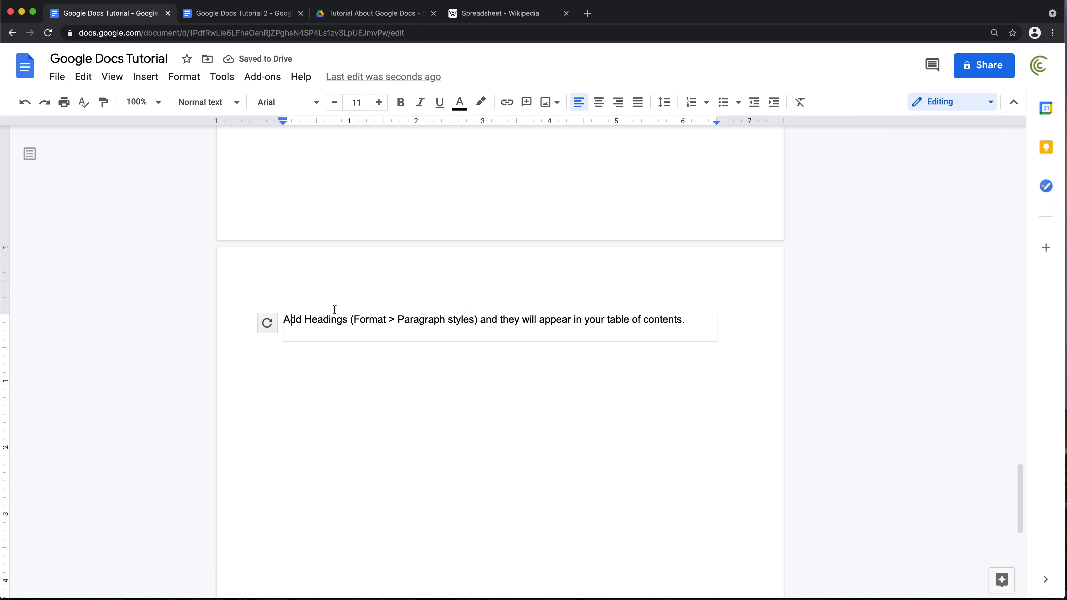
left_click(257, 14)
scroll(408, 312, "up", 3)
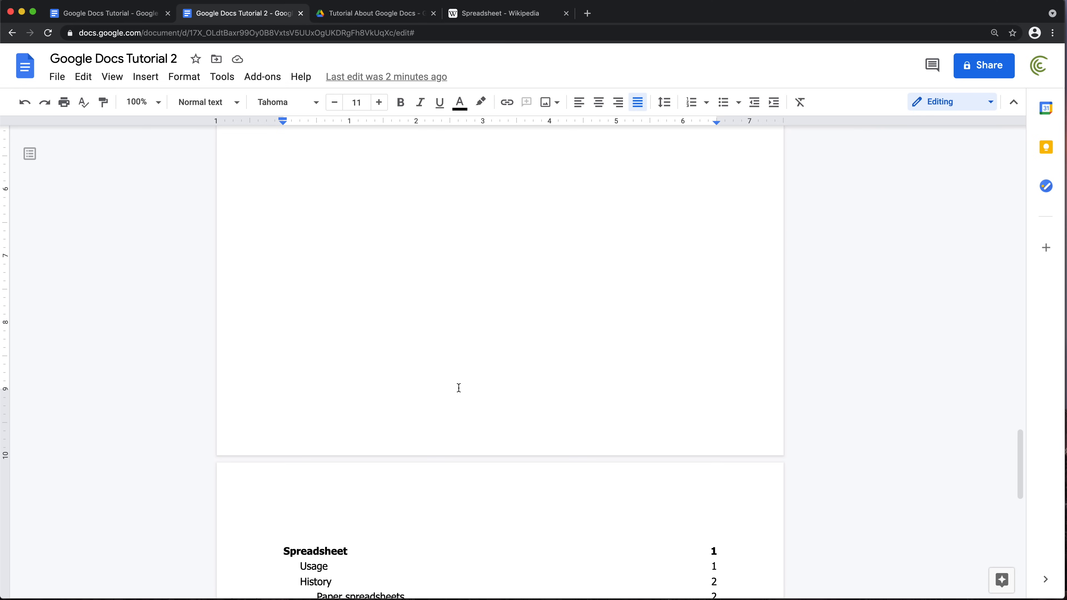
scroll(459, 388, "down", 3)
scroll(459, 388, "up", 6)
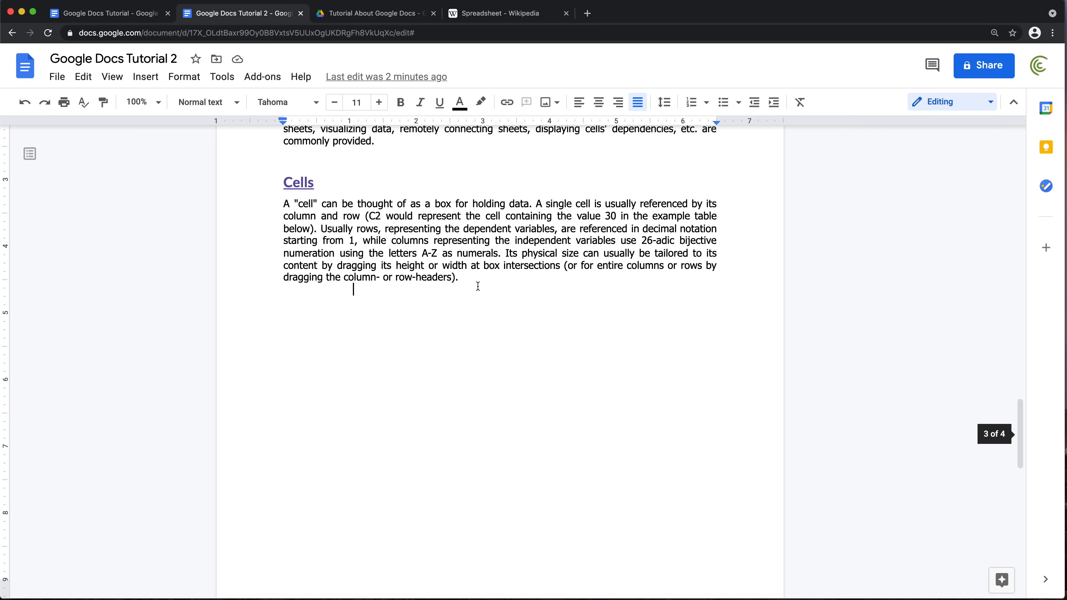
left_click(501, 279)
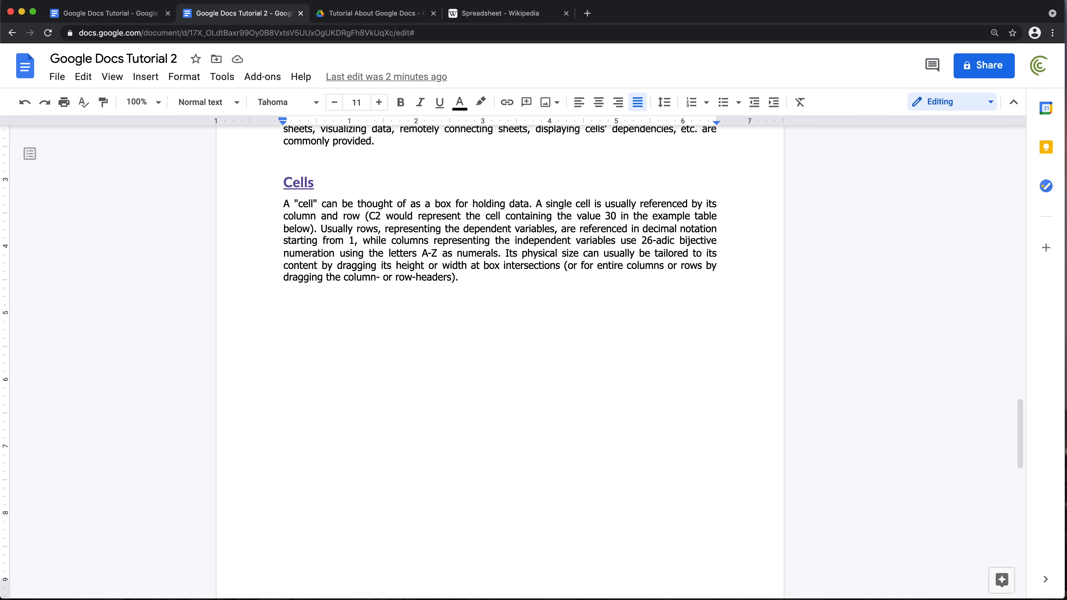
key("Return")
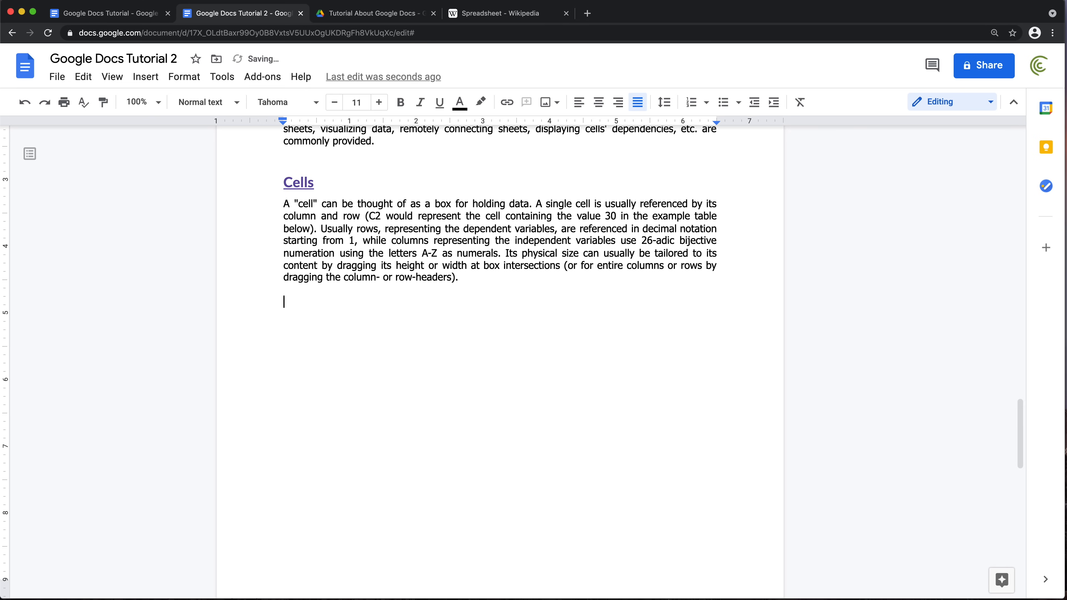
Paste the copied Wikipedia paragraphs without formatting below the Cells paragraph and remove the extra empty line above them.
left_click(487, 13)
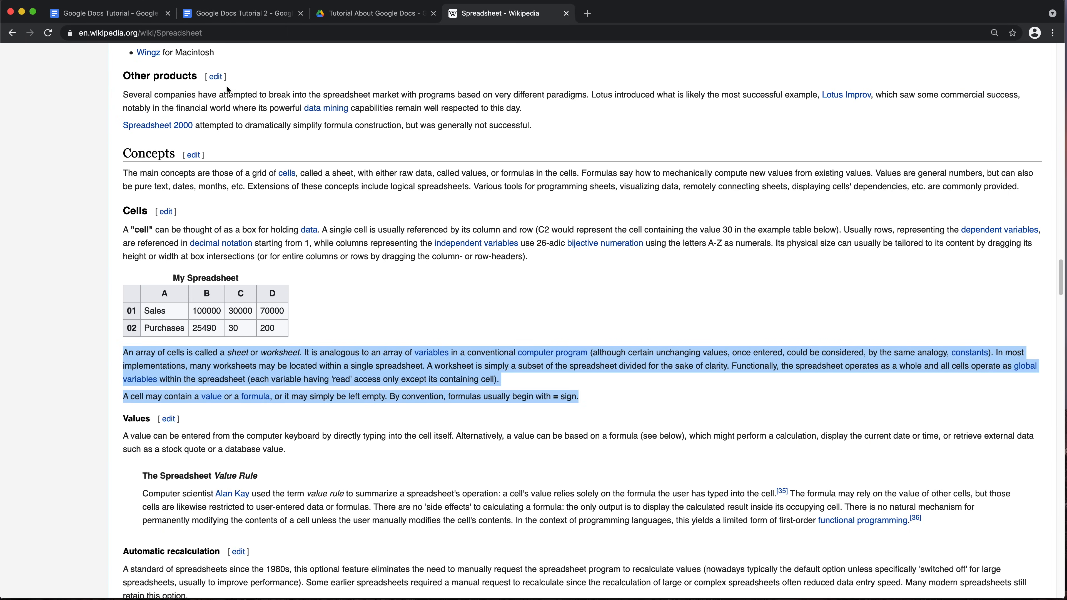
left_click(236, 13)
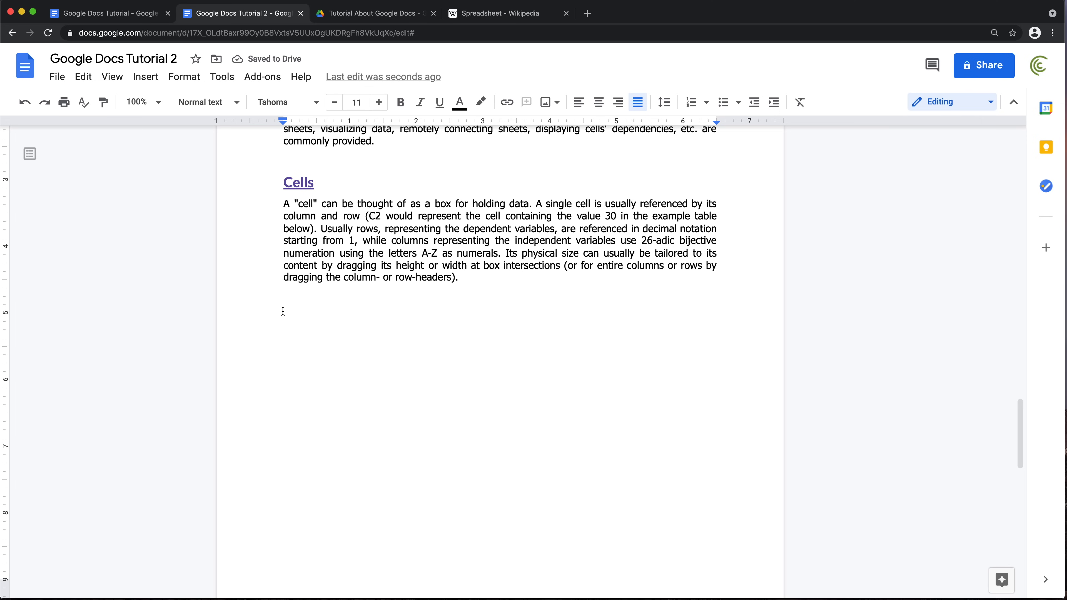
right_click(292, 310)
left_click(385, 393)
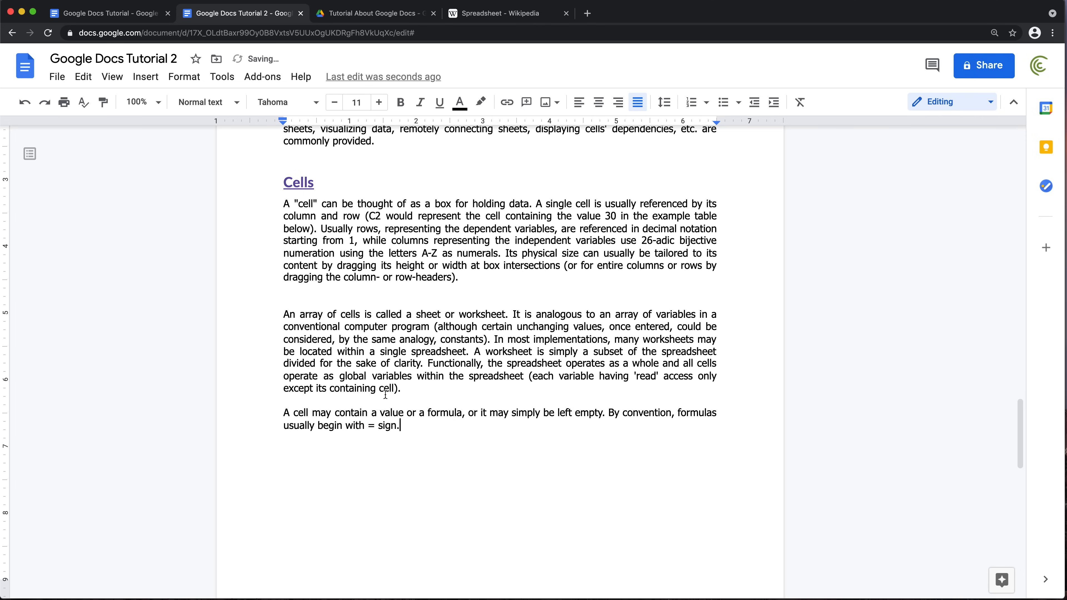
left_click(324, 294)
key("BackSpace")
Examine the table of contents on the last page, then the article's headings back up to the Spreadsheet title.
scroll(410, 311, "down", 6)
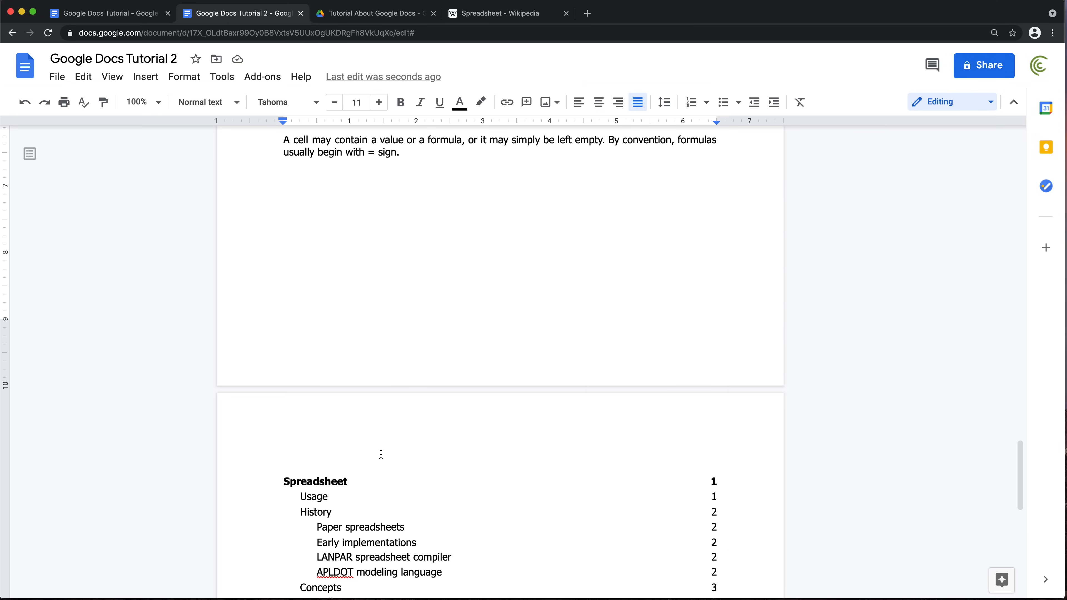
scroll(393, 462, "down", 4)
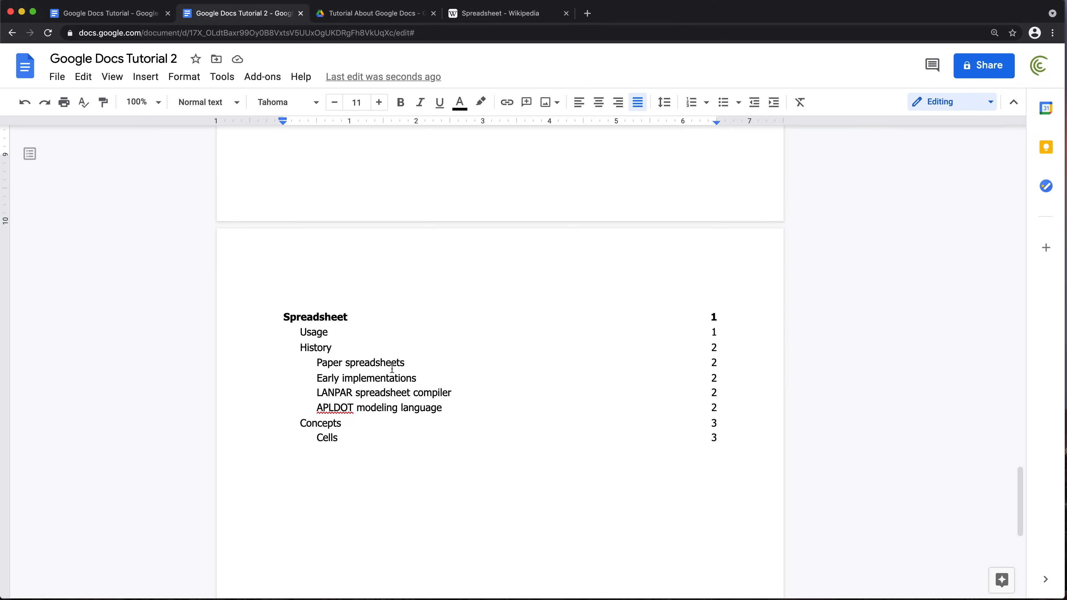
scroll(392, 368, "down", 1)
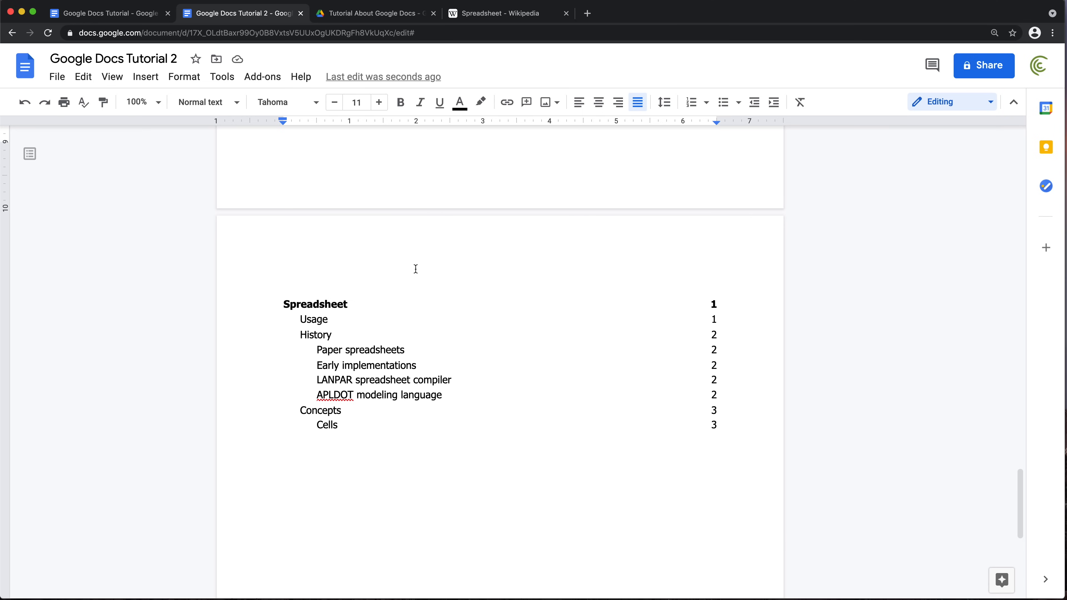
scroll(488, 257, "up", 4)
scroll(491, 258, "up", 3)
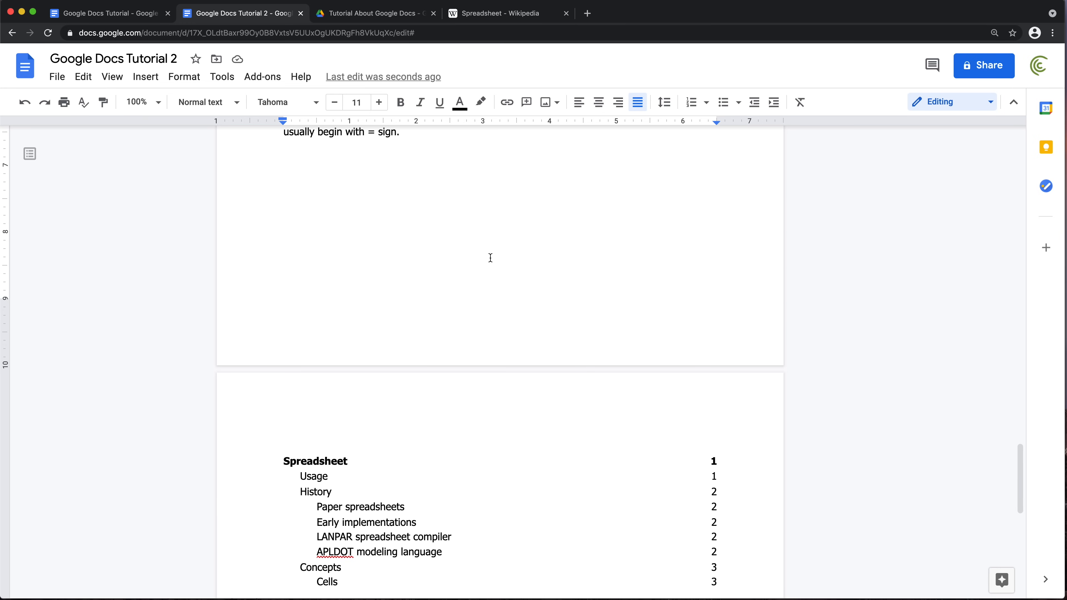
scroll(490, 259, "up", 6)
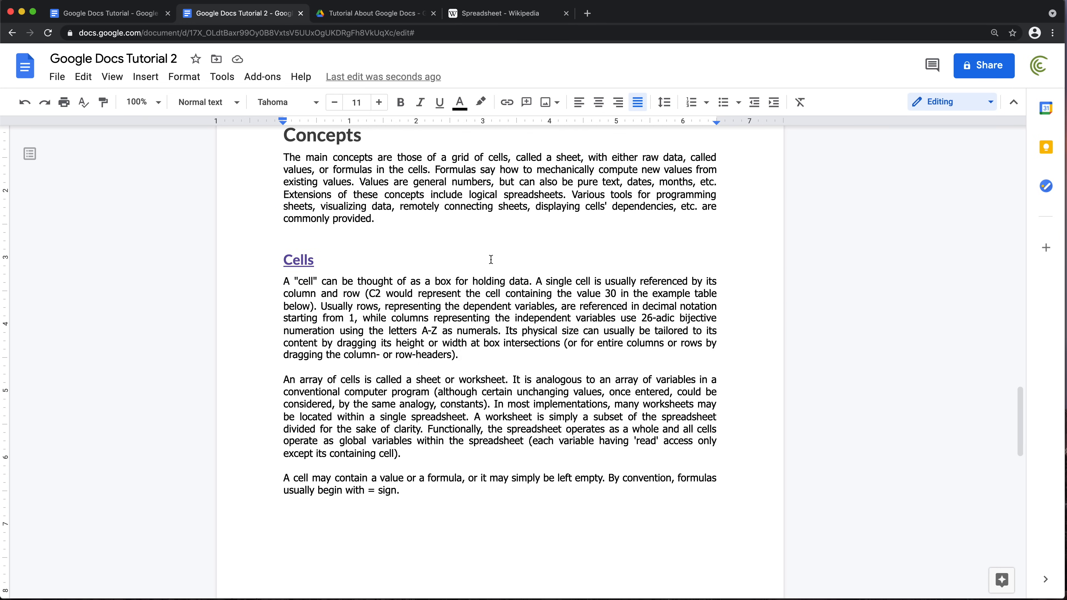
scroll(490, 259, "up", 20)
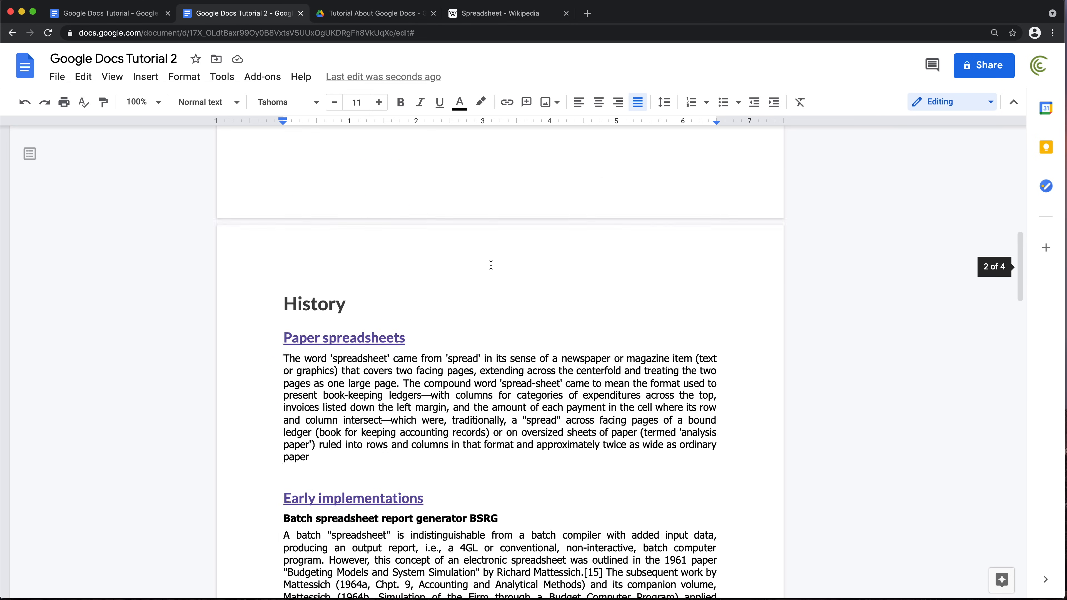
scroll(491, 265, "up", 15)
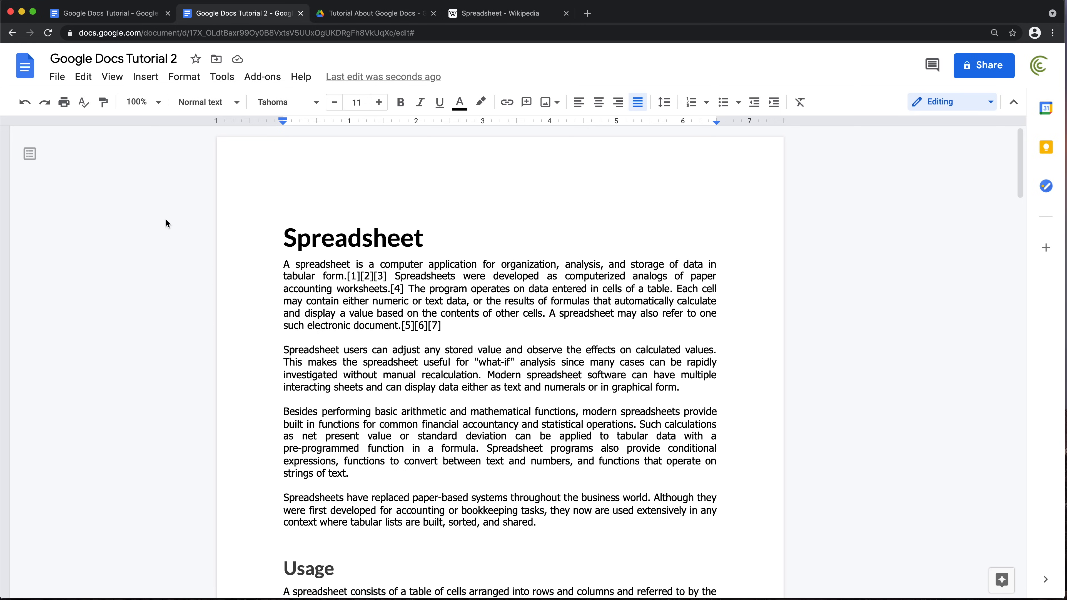
Return to the Google Docs Tutorial document and review its section headings above the table of contents.
left_click(113, 13)
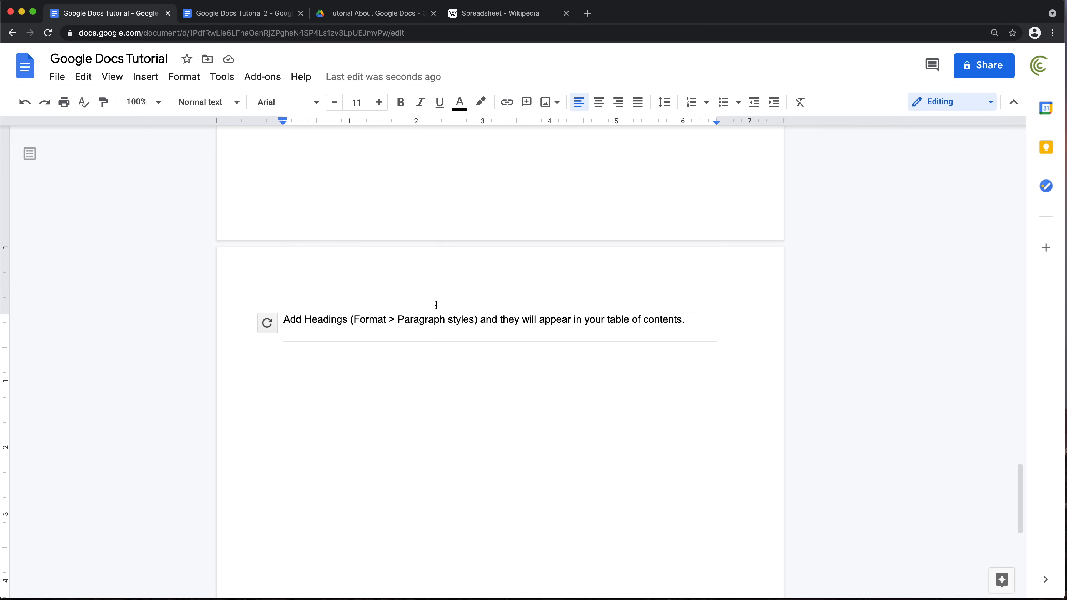
scroll(435, 305, "up", 10)
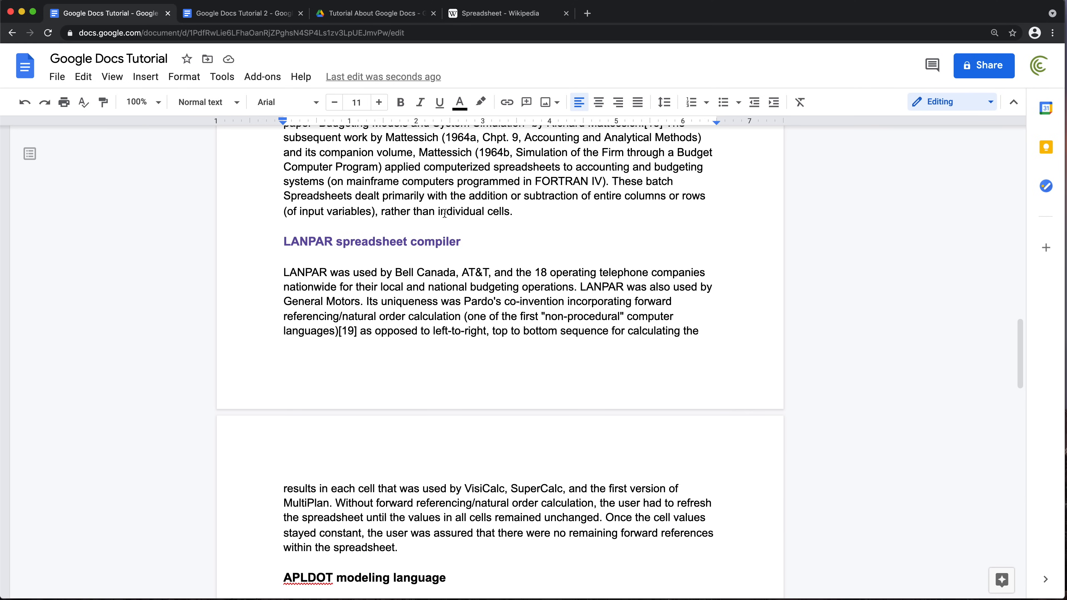